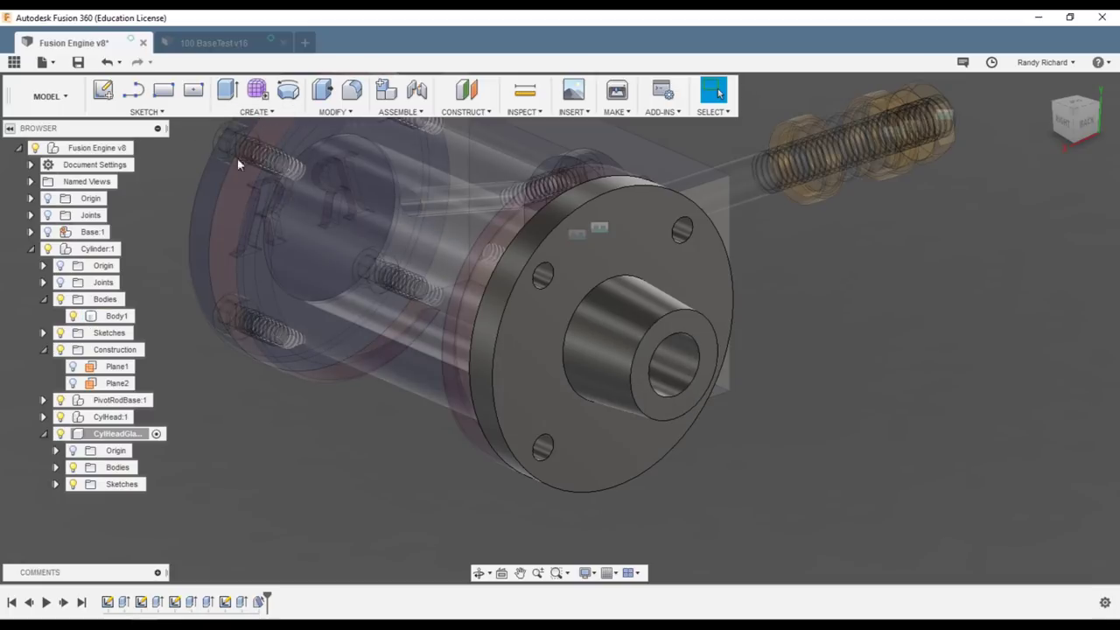
# Add Create Sketch to the model shortcuts and start a sketch on the end face of the cylinder head gland's boss
pyautogui.press('s')
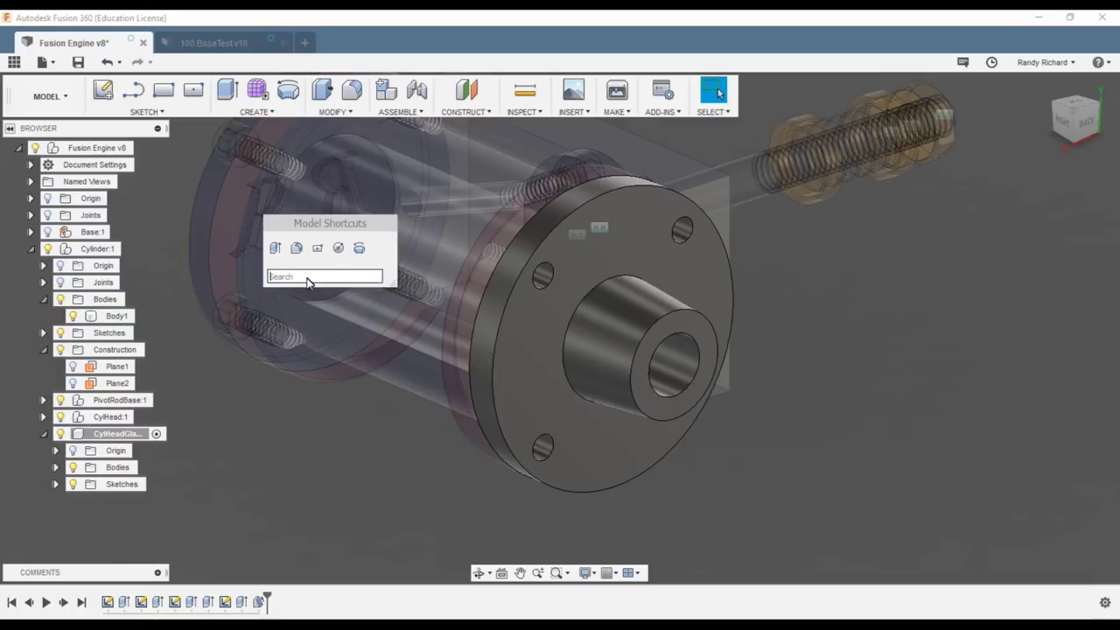
pyautogui.write('cr')
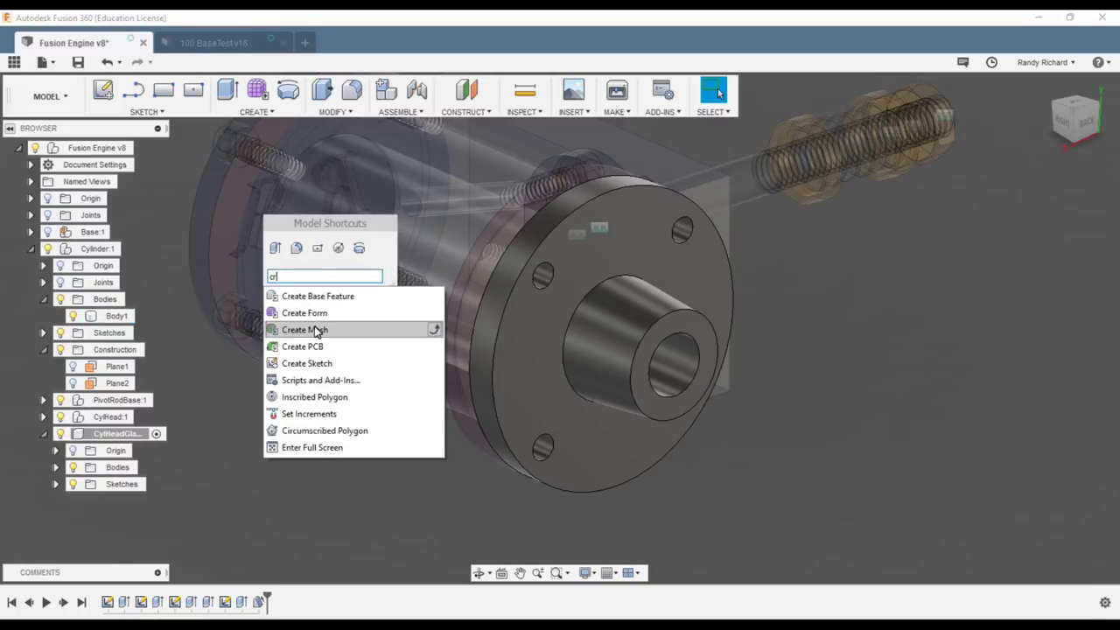
pyautogui.click(434, 363)
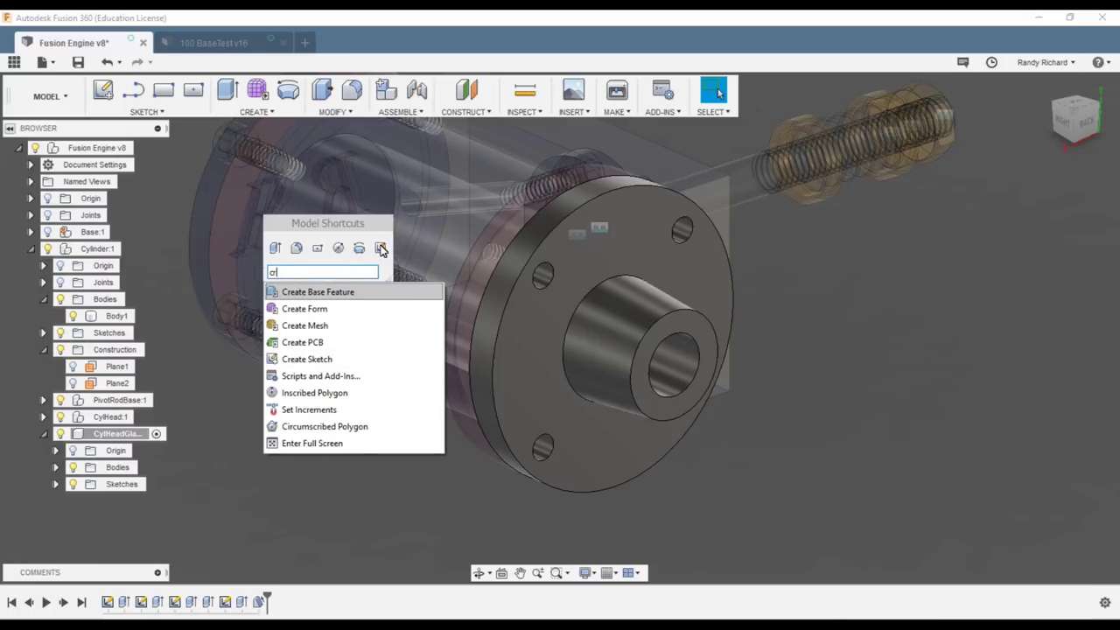
pyautogui.click(380, 247)
pyautogui.click(703, 342)
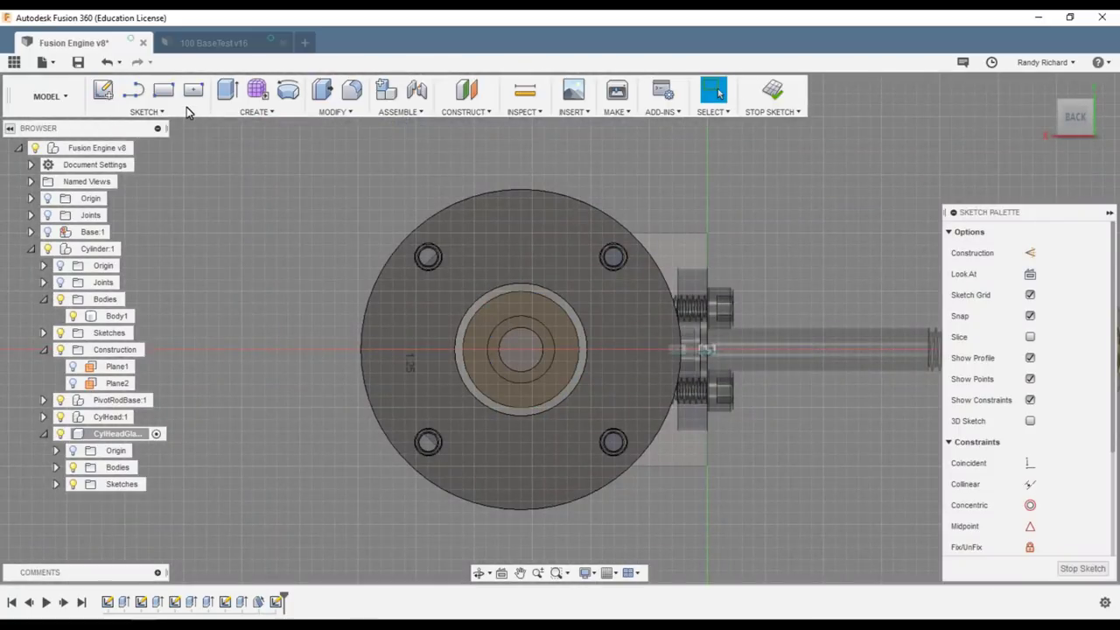
# Sketch a 0.332 in diameter circle centred on the boss bore and finish the sketch
pyautogui.press('c')
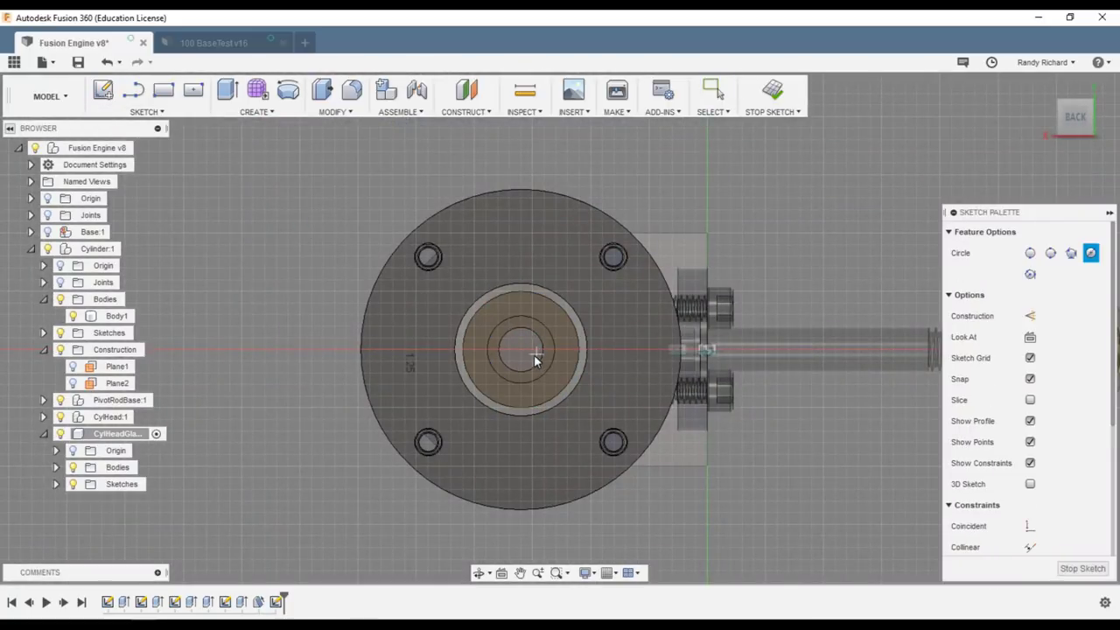
pyautogui.click(520, 349)
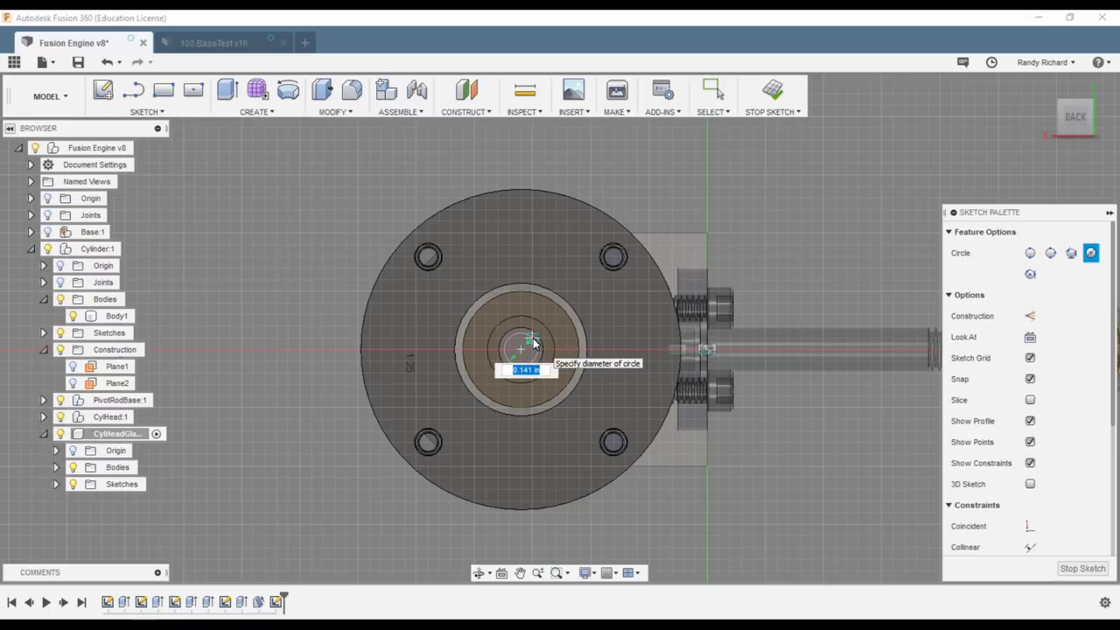
pyautogui.write('.332')
pyautogui.press('Tab')
pyautogui.press('Return')
pyautogui.press('Escape')
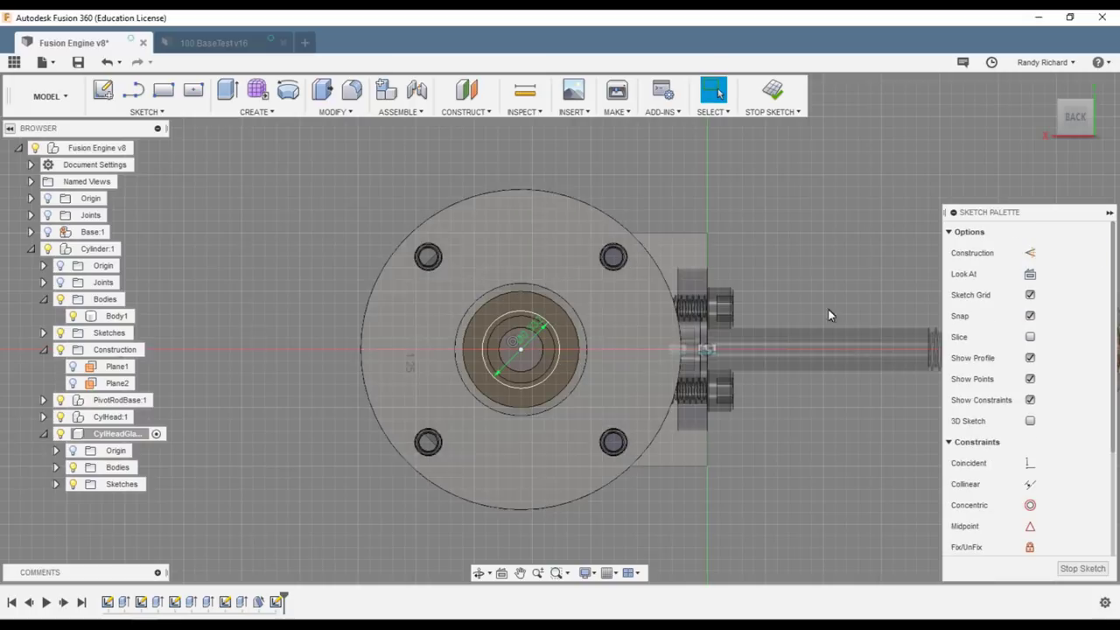
pyautogui.click(797, 111)
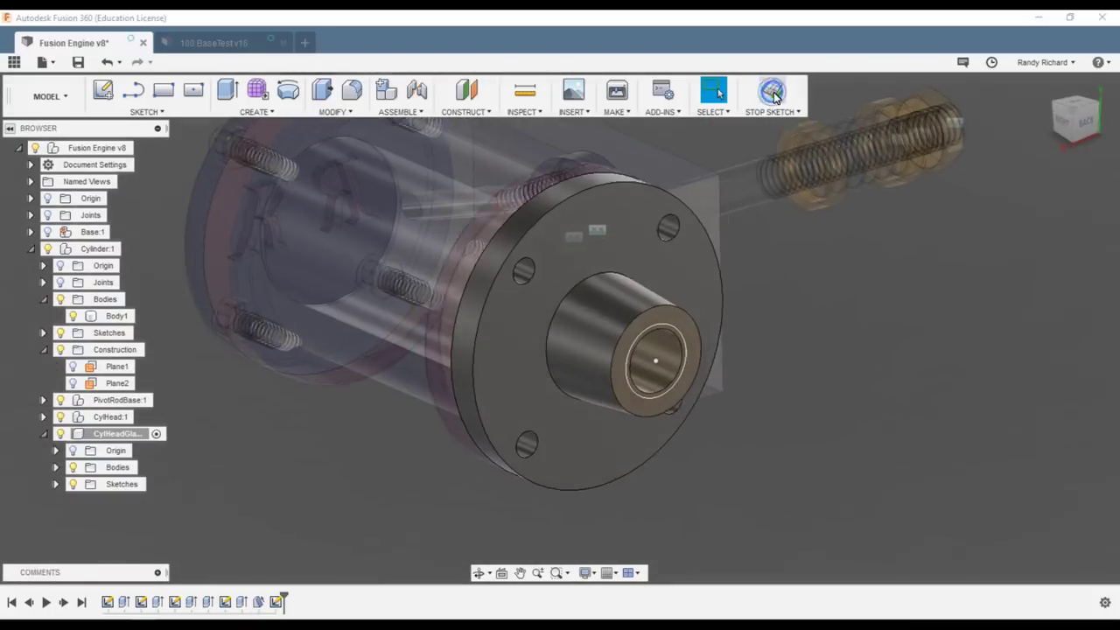
# Extrude the circle profile by -0.25 in to cut a counterbore into the gland's boss
pyautogui.click(226, 90)
pyautogui.click(705, 359)
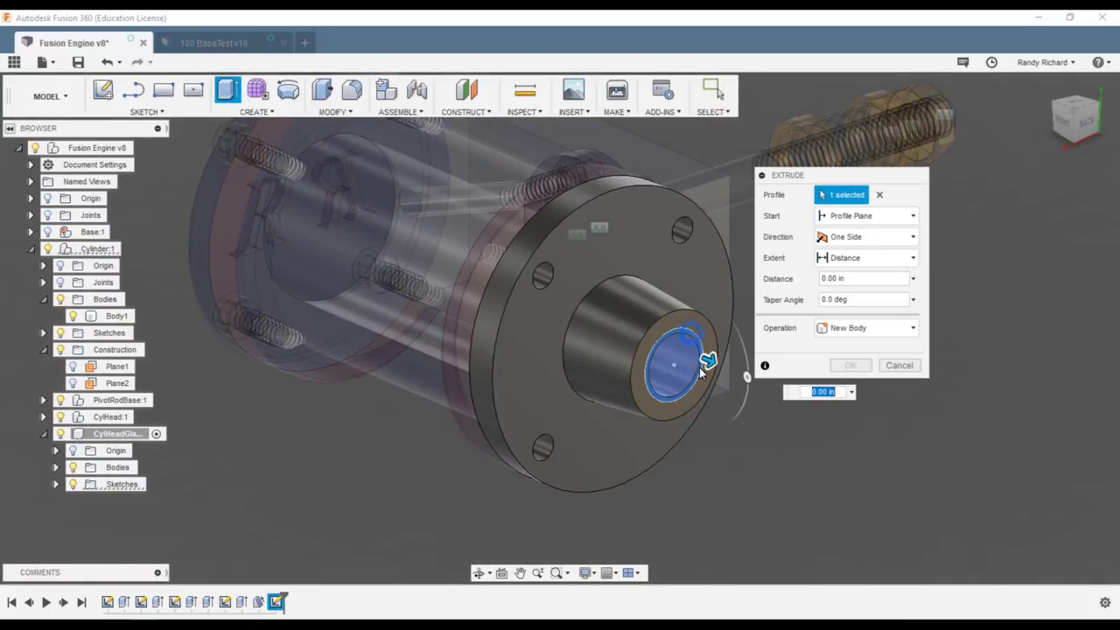
pyautogui.write('-.25')
pyautogui.press('Return')
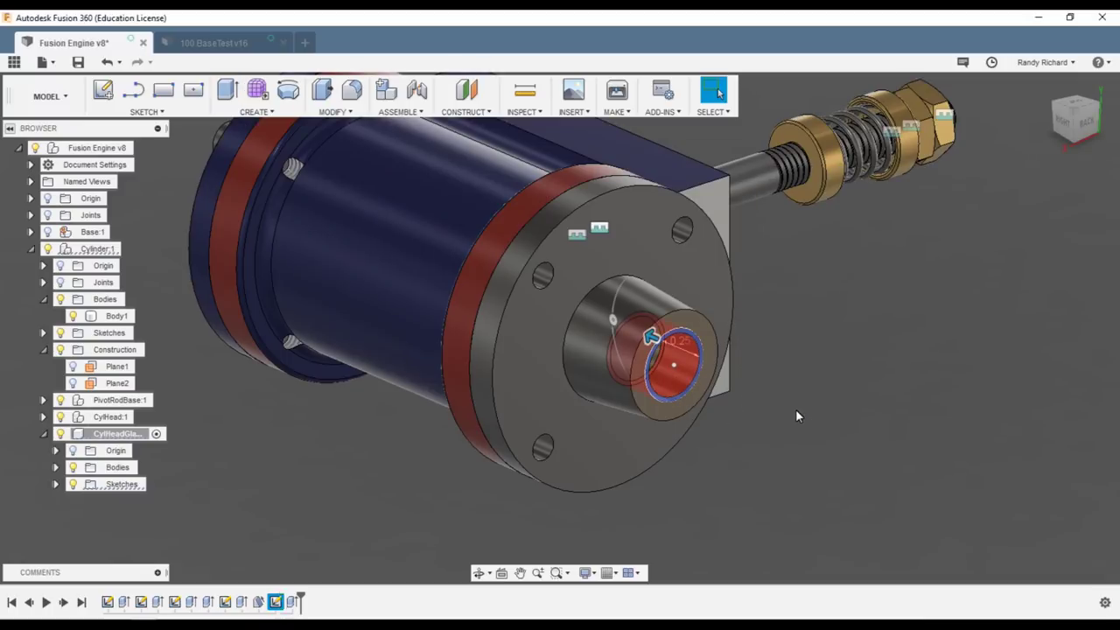
# Thread the counterbore's inner face over its full length with a right-hand 0.375 in ANSI Unified thread, designation 3/8-24 UNF, class 3B
pyautogui.moveTo(1081, 125); pyautogui.dragTo(1053, 123)
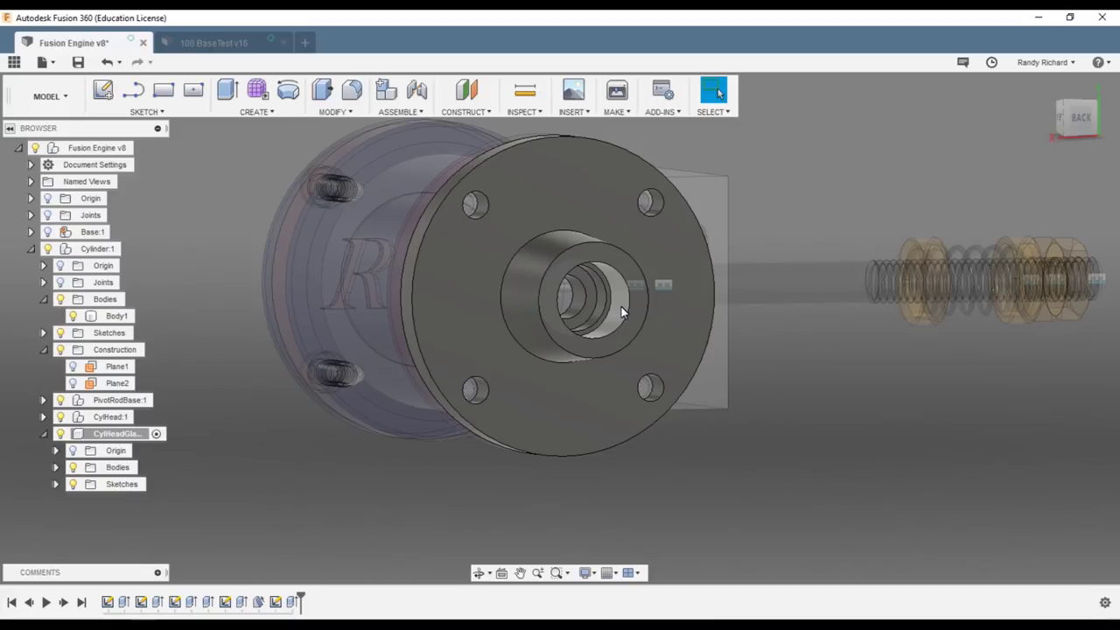
pyautogui.click(245, 111)
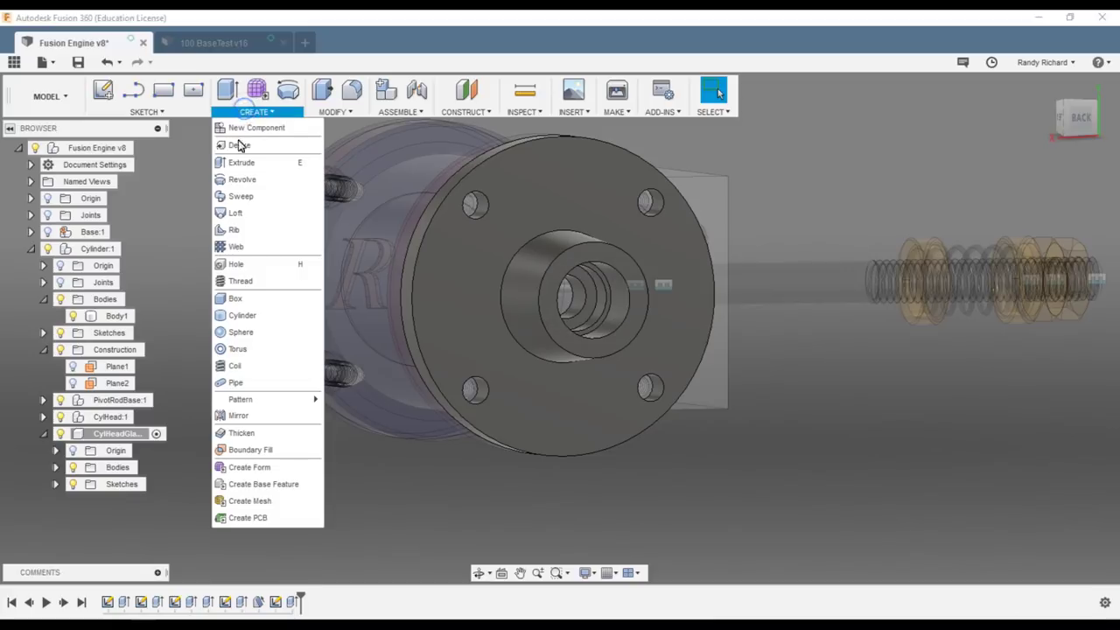
pyautogui.click(243, 280)
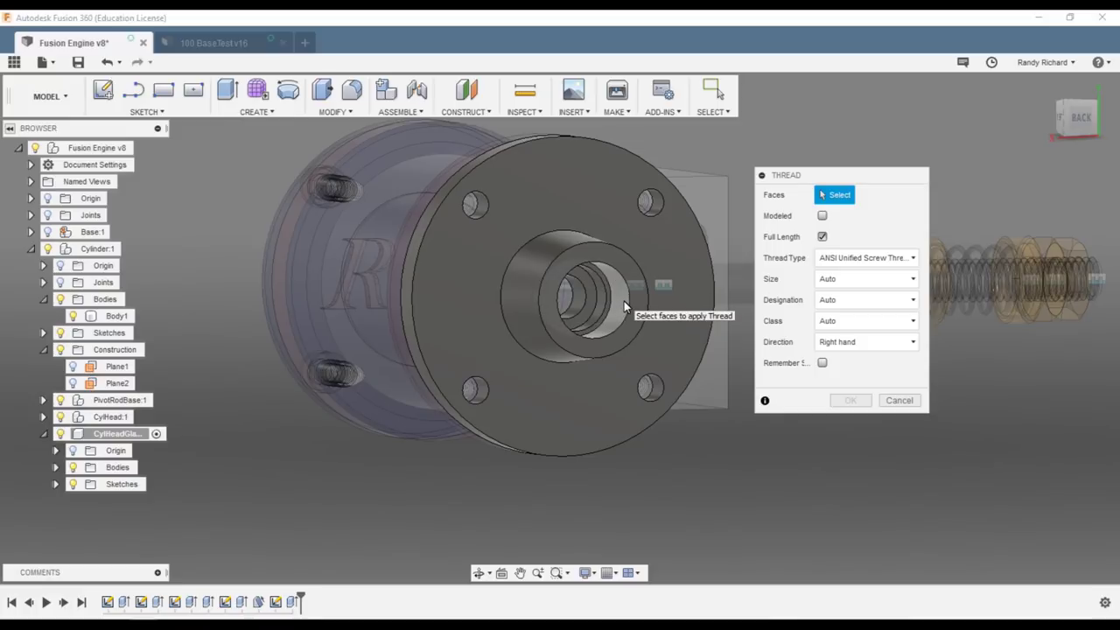
pyautogui.click(624, 301)
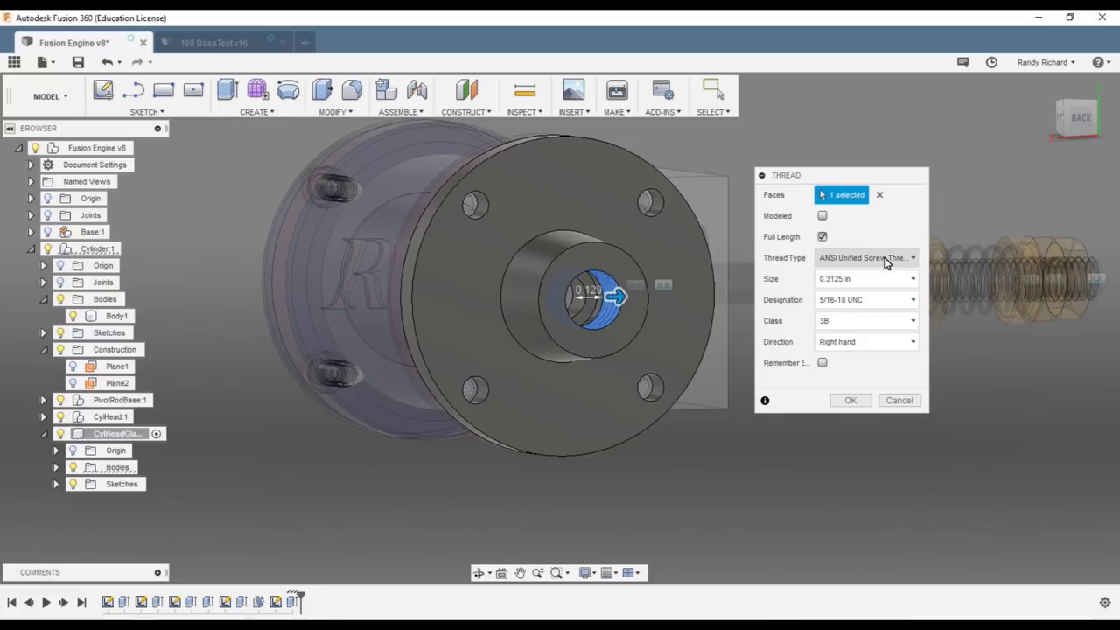
pyautogui.click(908, 279)
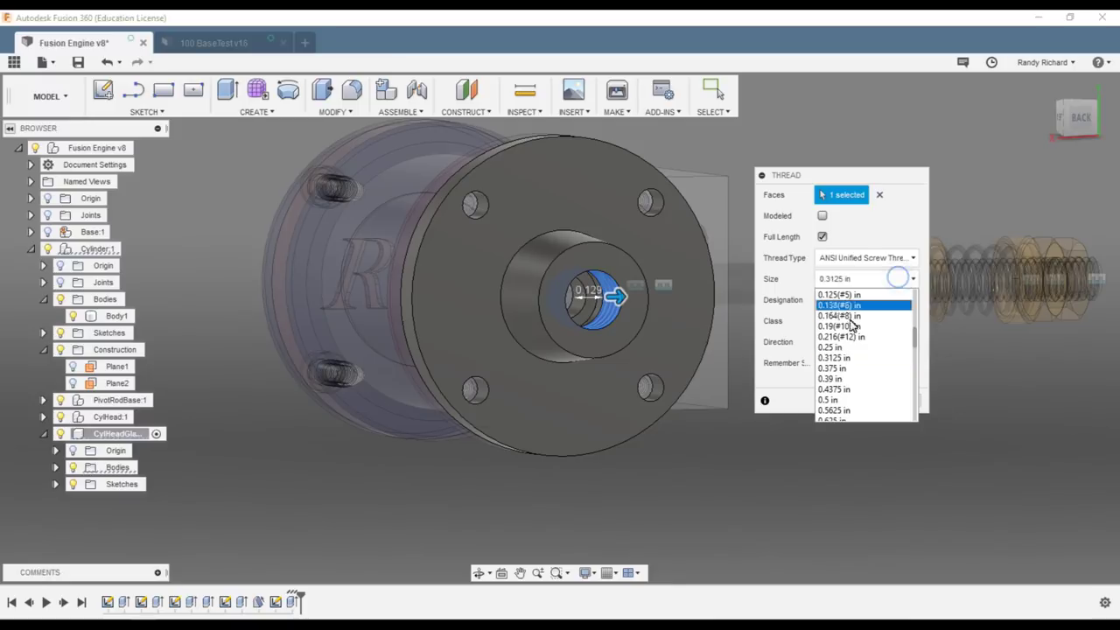
pyautogui.click(840, 368)
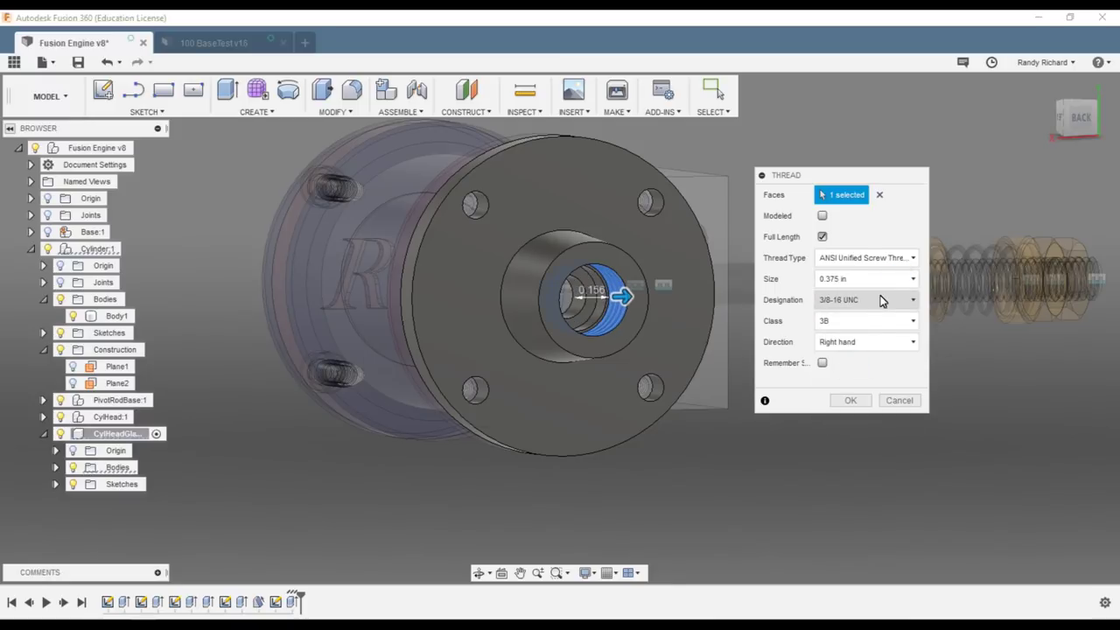
pyautogui.click(911, 301)
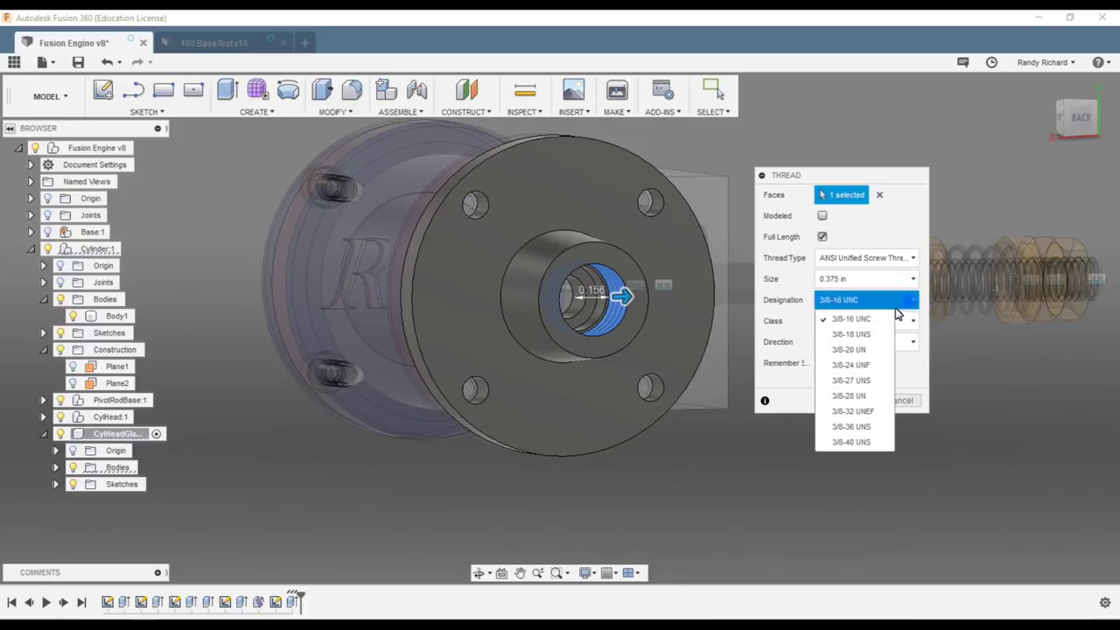
pyautogui.click(871, 368)
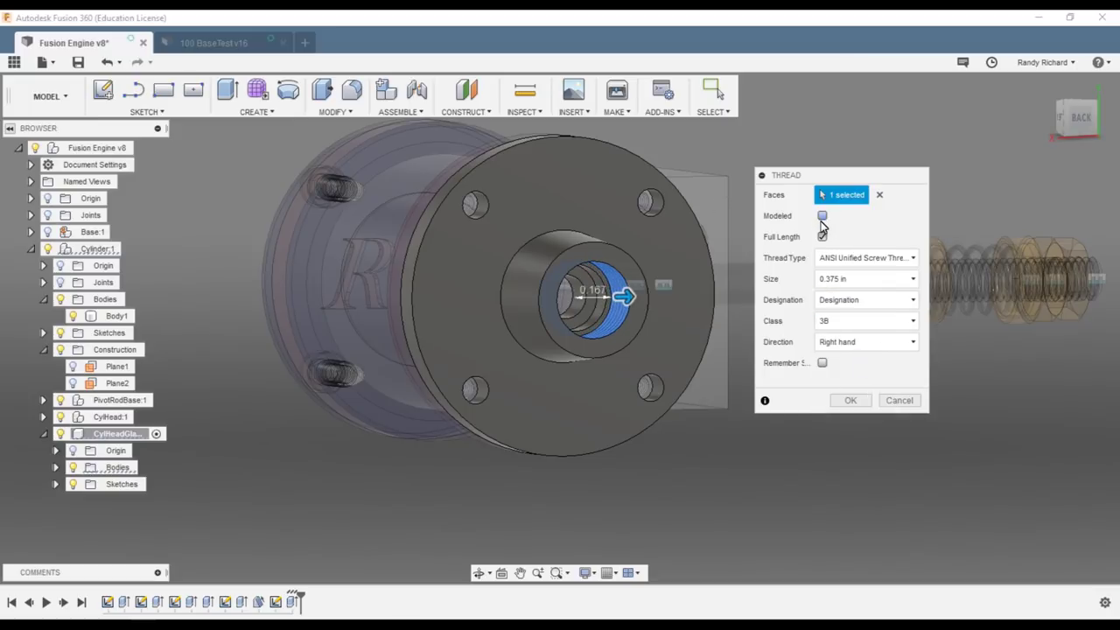
pyautogui.click(850, 400)
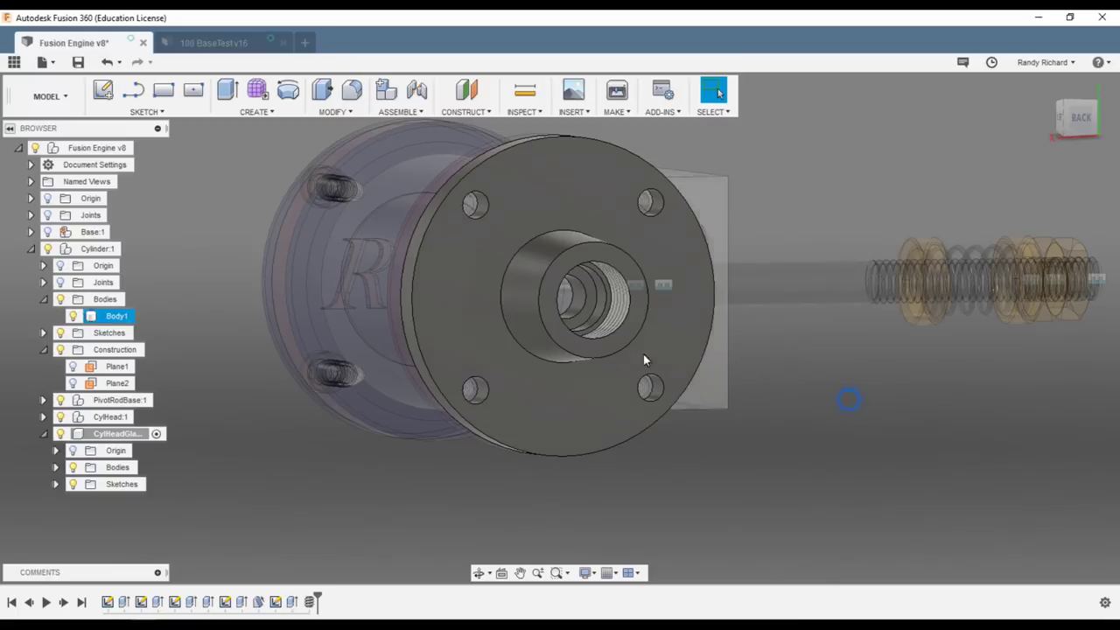
# Browse the McMaster-Carr component catalog for standard socket head screws and filter them to 4-40 thread size
pyautogui.click(1086, 142)
pyautogui.click(1080, 131)
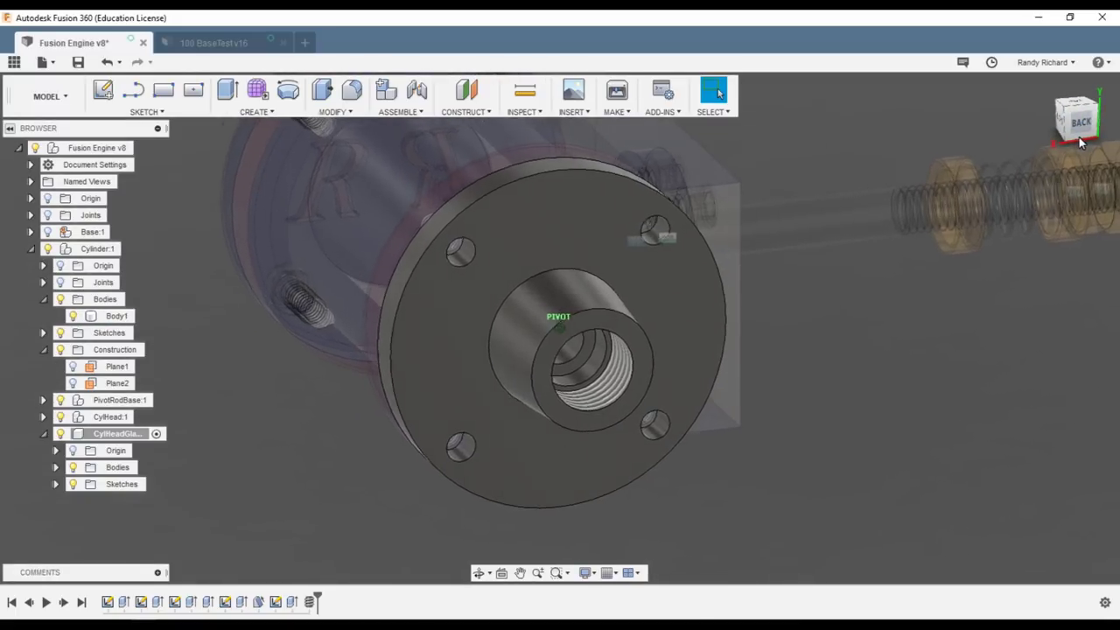
pyautogui.moveTo(1081, 131)
pyautogui.mouseDown()
pyautogui.moveTo(1000, 127)
pyautogui.moveTo(986, 109)
pyautogui.moveTo(1087, 125)
pyautogui.mouseUp()
pyautogui.scroll(-2, 687, 373)
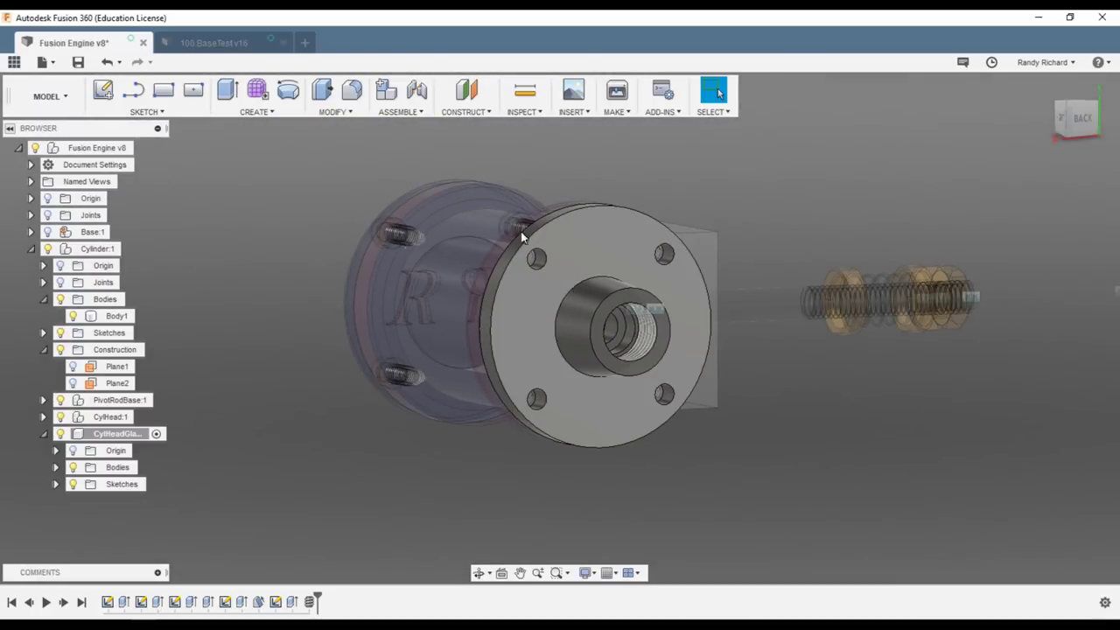
pyautogui.click(574, 111)
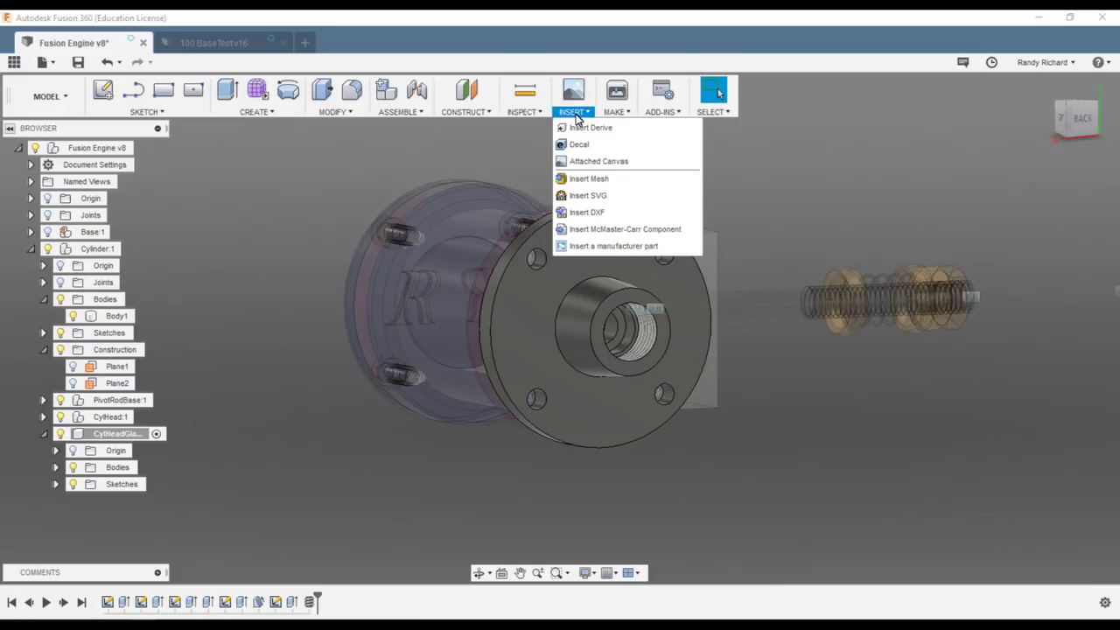
pyautogui.click(593, 229)
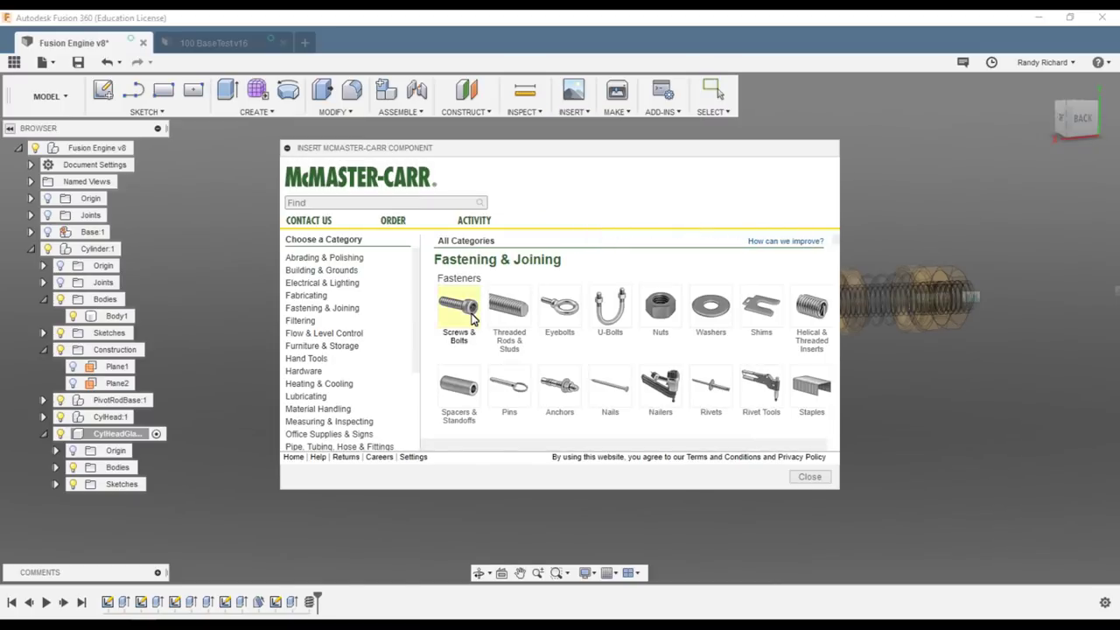
pyautogui.click(462, 302)
pyautogui.click(473, 317)
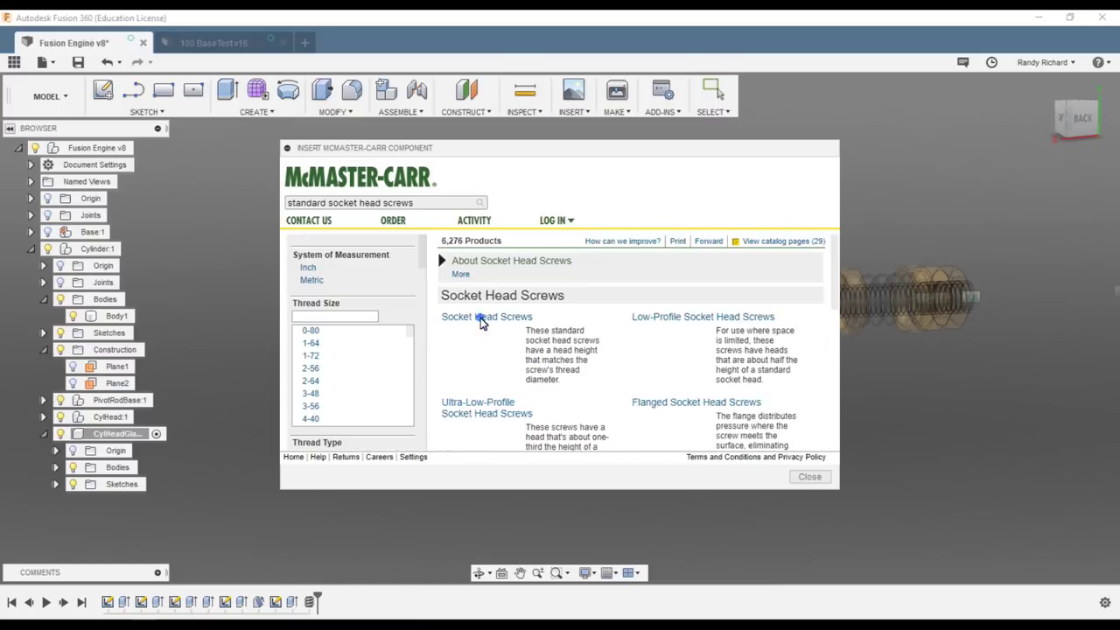
pyautogui.click(313, 418)
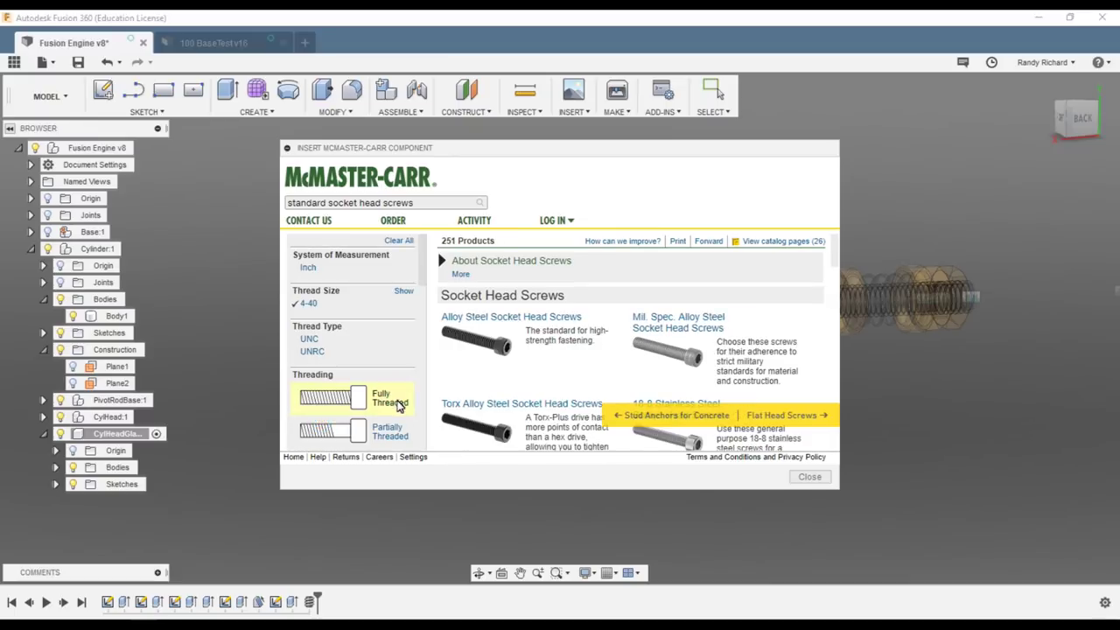
# Narrow the 4-40 screws to alloy steel socket head screws with a 1/4" length
pyautogui.scroll(-2, 472, 378)
pyautogui.click(488, 270)
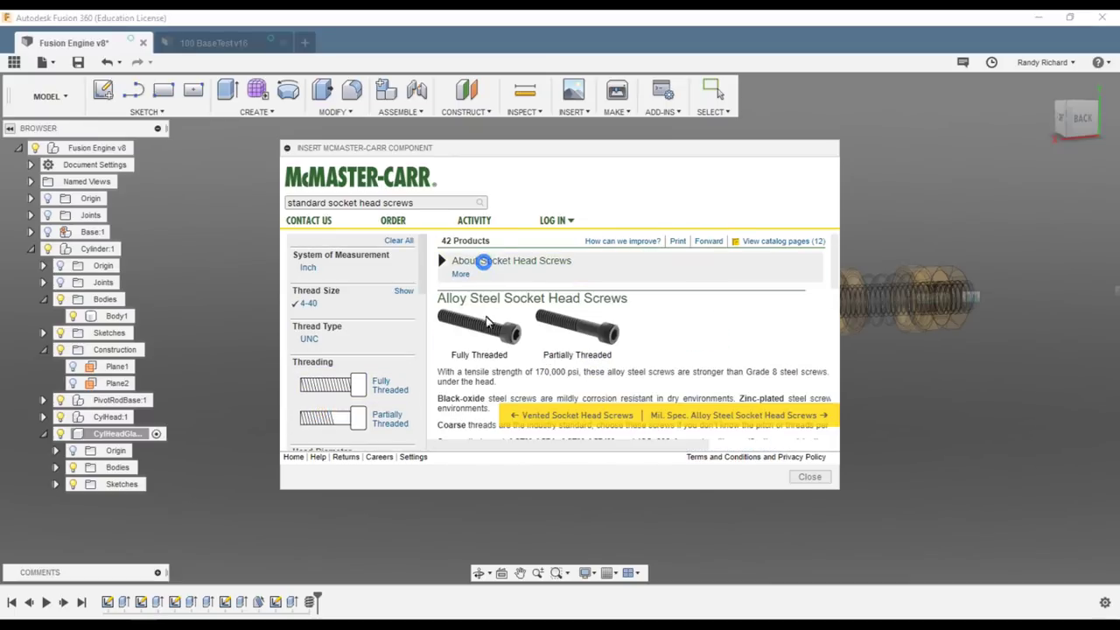
pyautogui.scroll(-6, 398, 374)
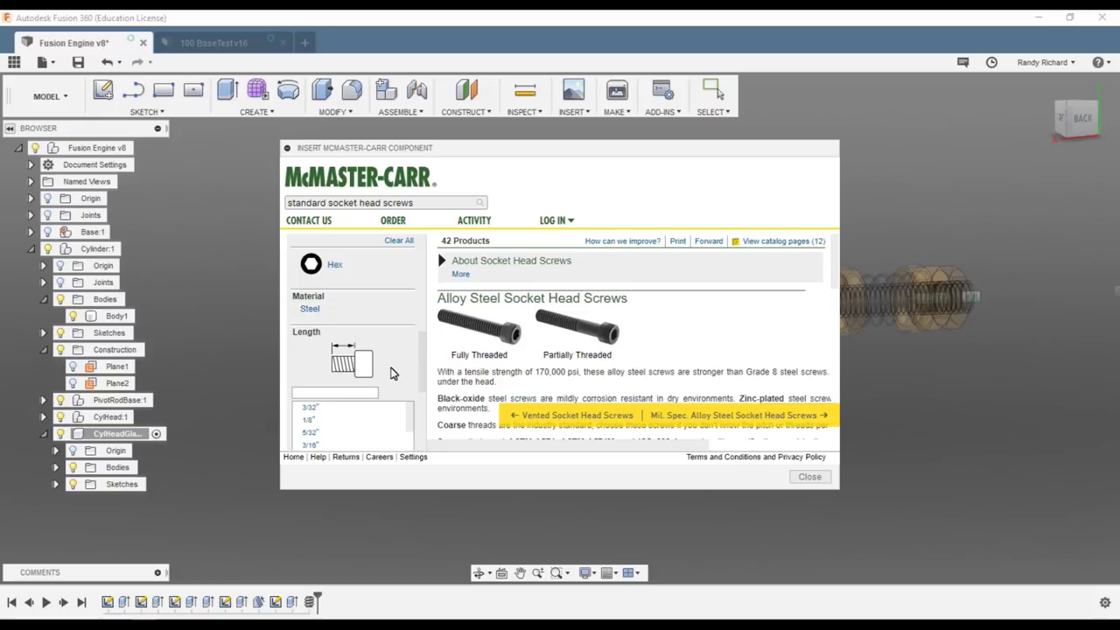
pyautogui.click(378, 386)
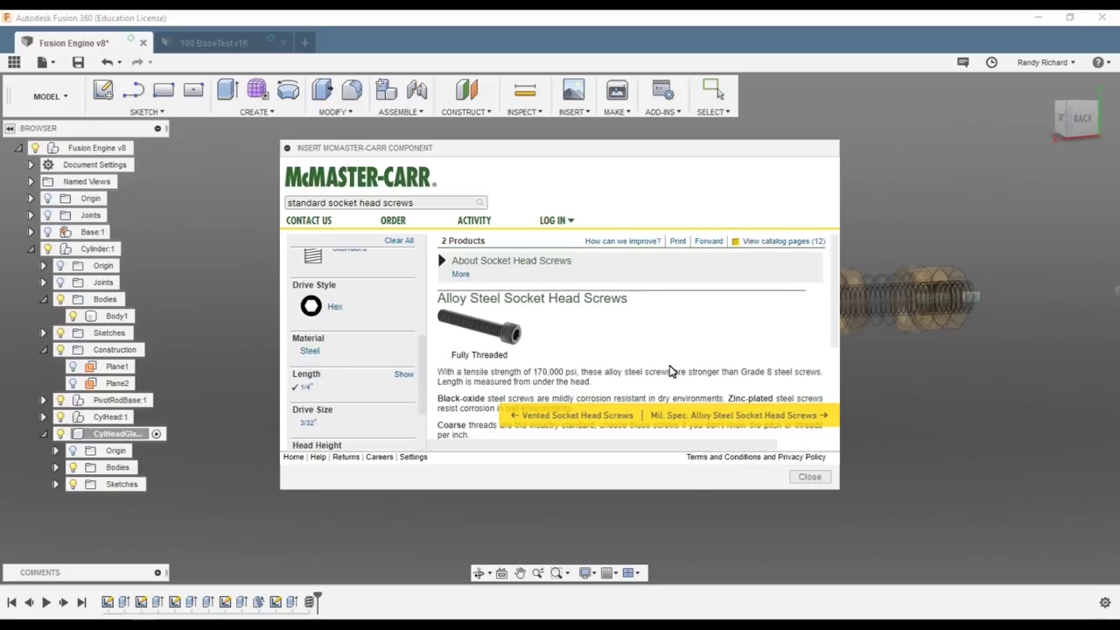
pyautogui.scroll(-4, 673, 357)
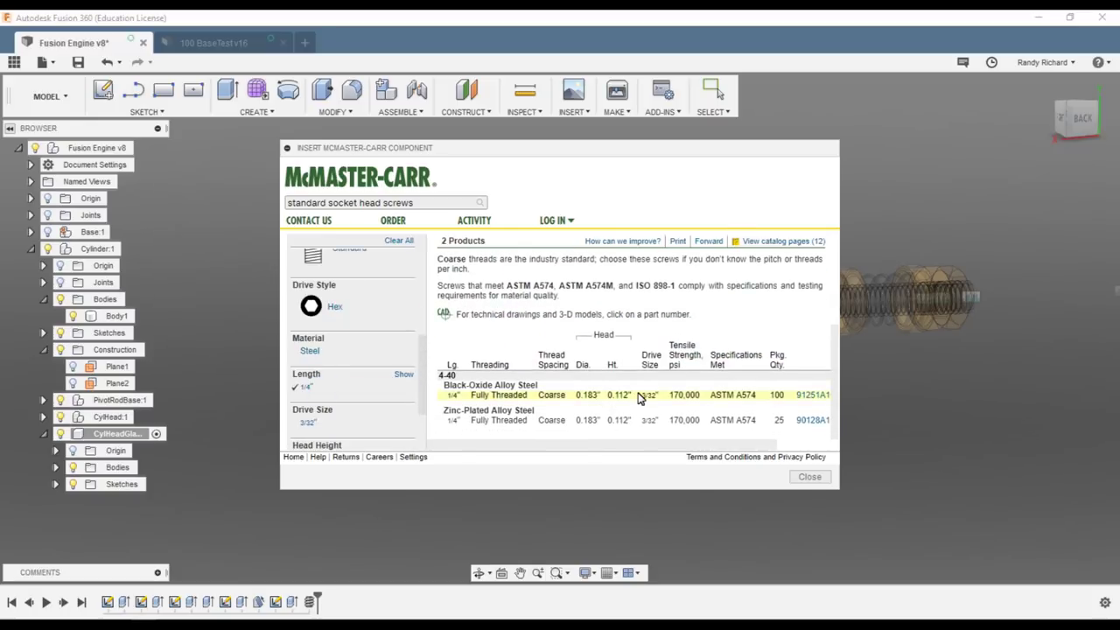
# Insert the fully threaded black-oxide 4-40, 1/4" long socket head screw as a 3-D STEP model into the gland component
pyautogui.click(777, 398)
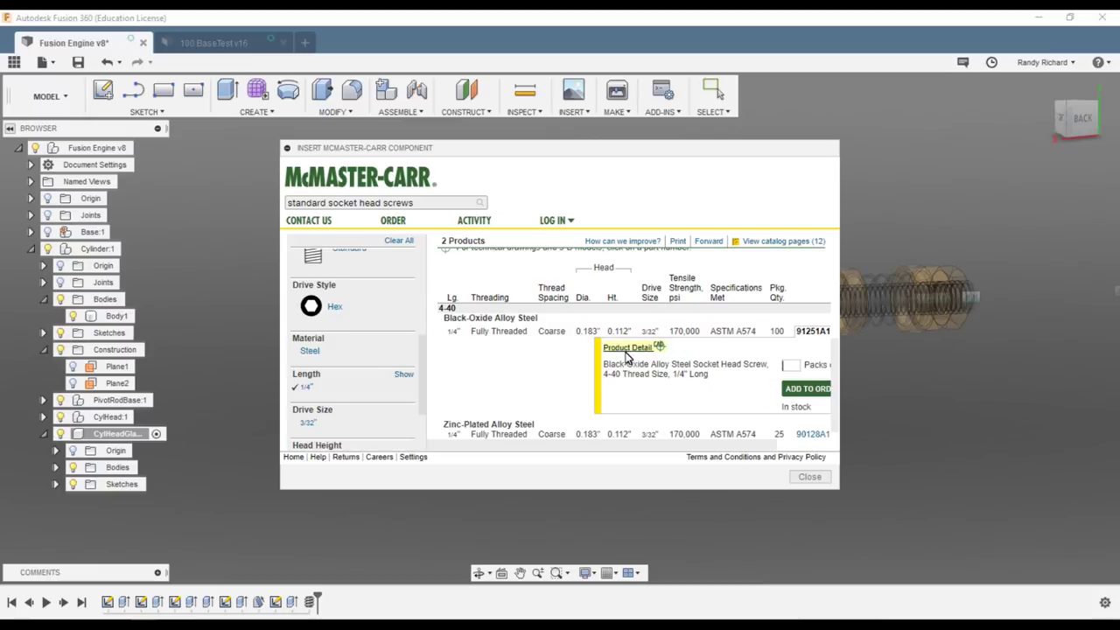
pyautogui.click(623, 350)
pyautogui.scroll(-10, 639, 341)
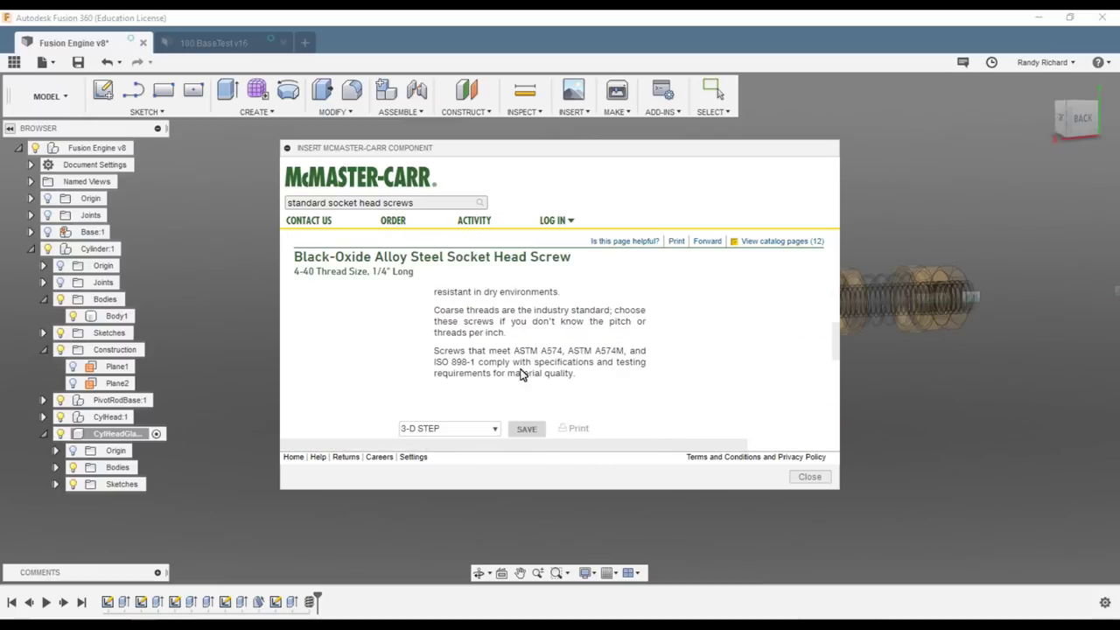
pyautogui.click(518, 429)
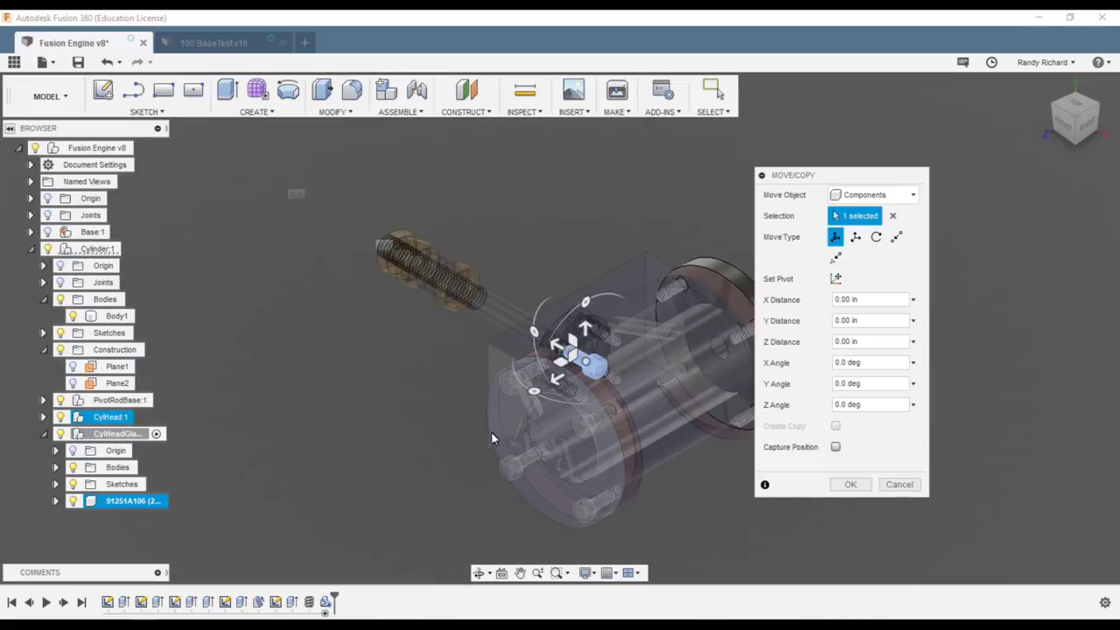
# Rotate the inserted socket head screw 90 degrees about Y and move it -2.70 in along Z, clear of the gland's outer face
pyautogui.scroll(-2, 417, 405)
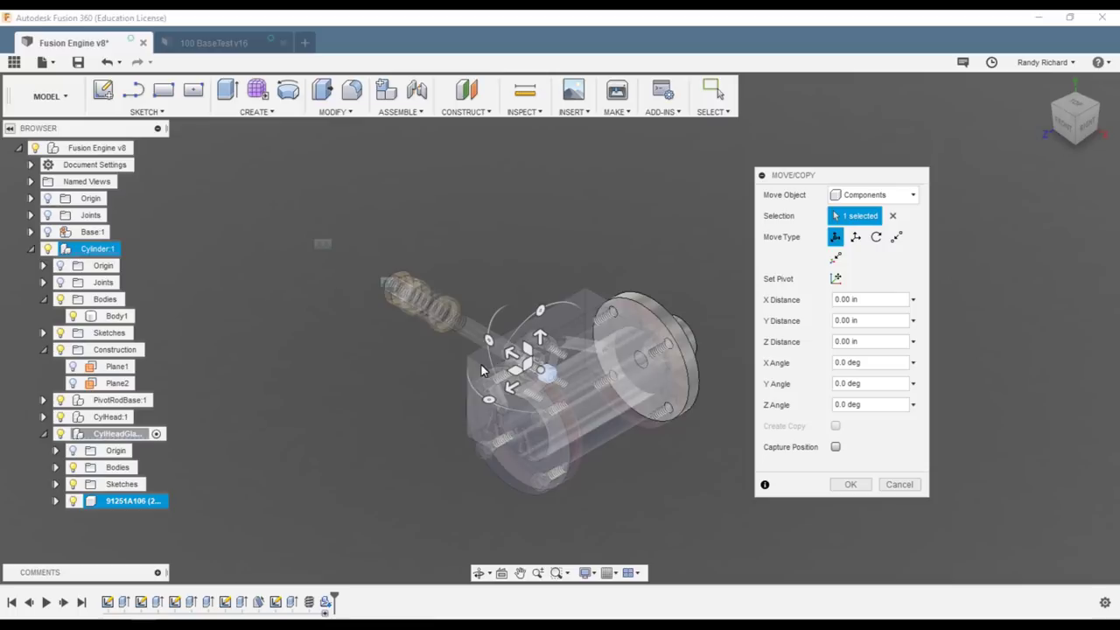
pyautogui.scroll(-1, 358, 454)
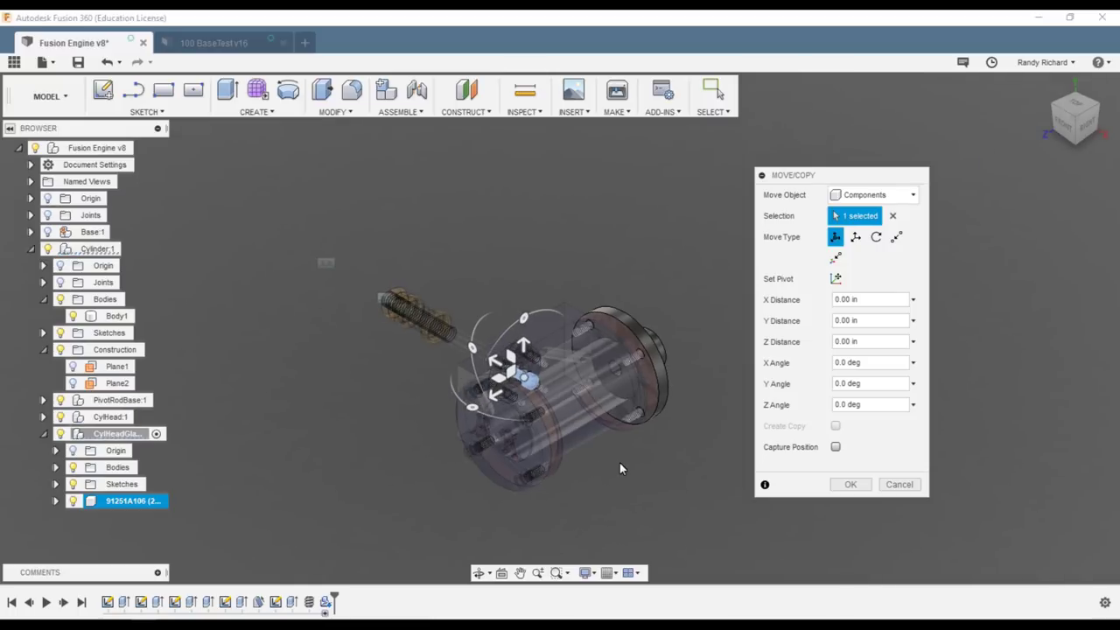
pyautogui.scroll(3, 618, 461)
pyautogui.moveTo(825, 175); pyautogui.dragTo(958, 159)
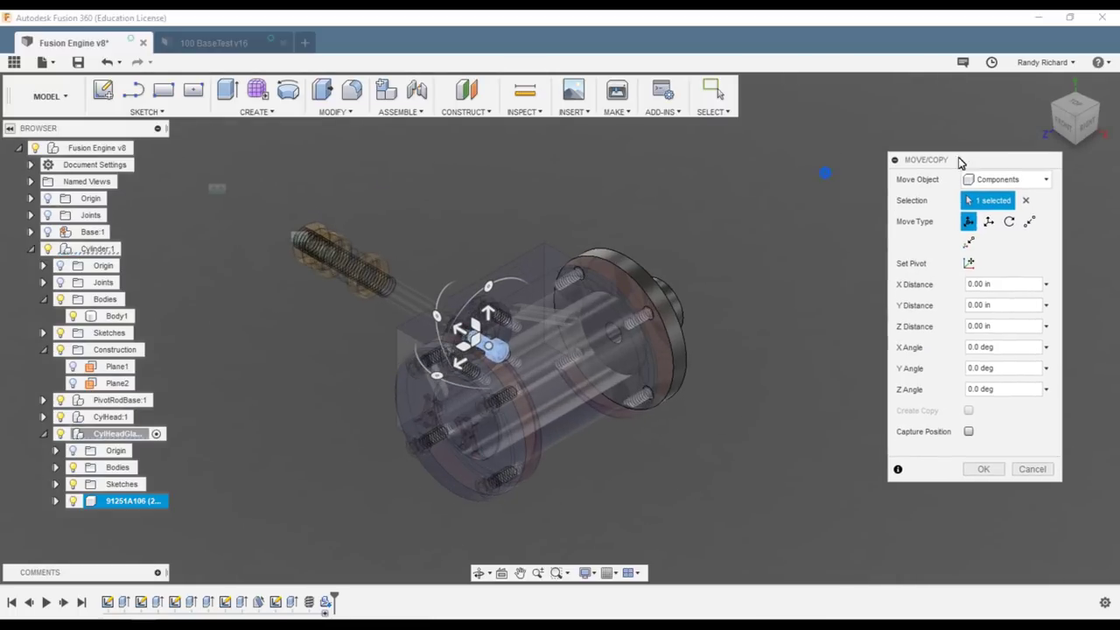
pyautogui.moveTo(456, 369); pyautogui.dragTo(529, 369)
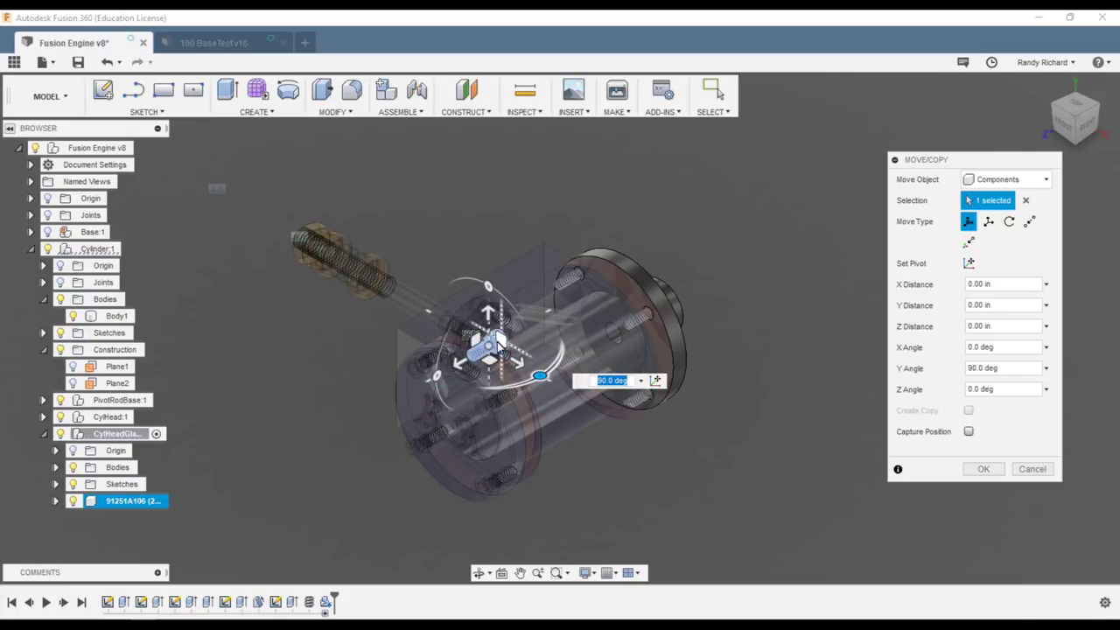
pyautogui.moveTo(457, 362); pyautogui.dragTo(704, 212)
pyautogui.moveTo(1074, 114); pyautogui.dragTo(866, 103)
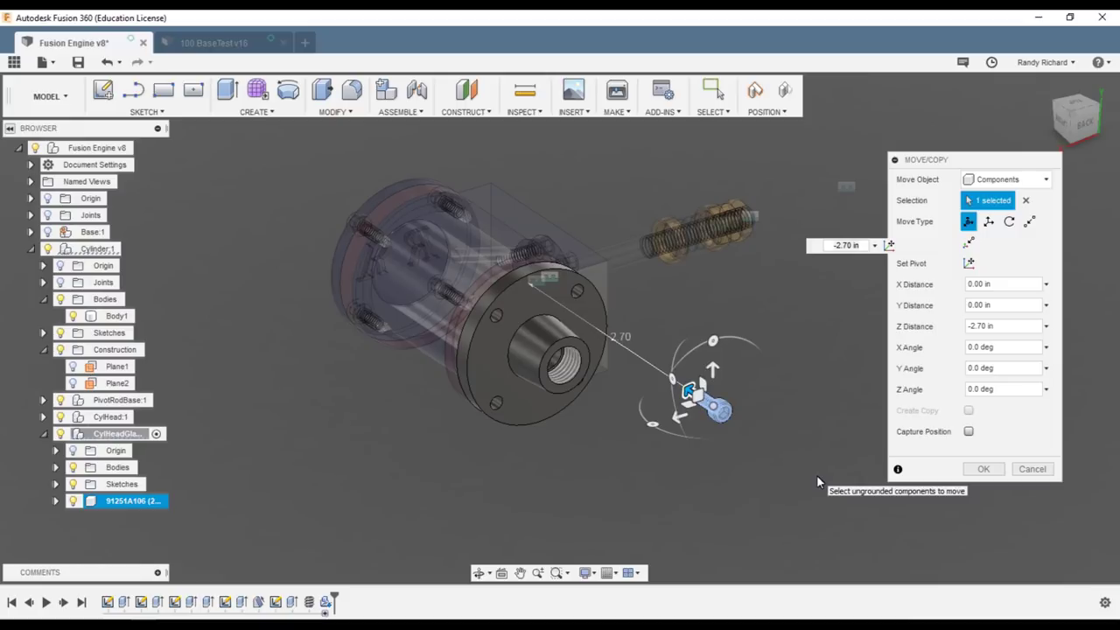
pyautogui.scroll(1, 795, 497)
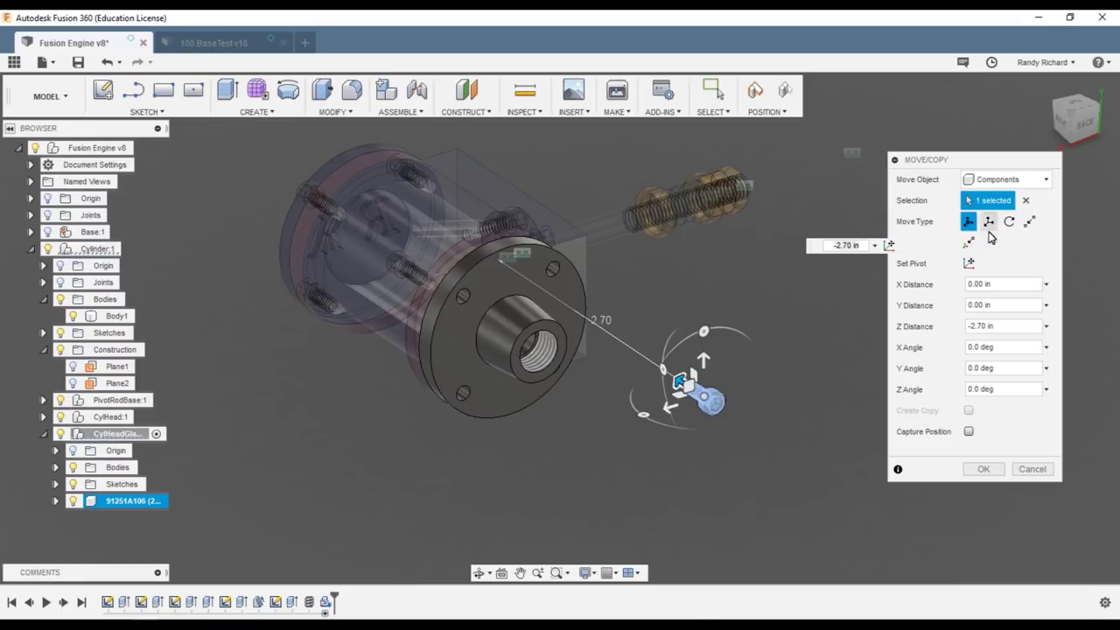
# Move the screw point-to-point, from the centre of its head's underside to the centre of the gland flange's upper-left hole seen from the back
pyautogui.click(1029, 221)
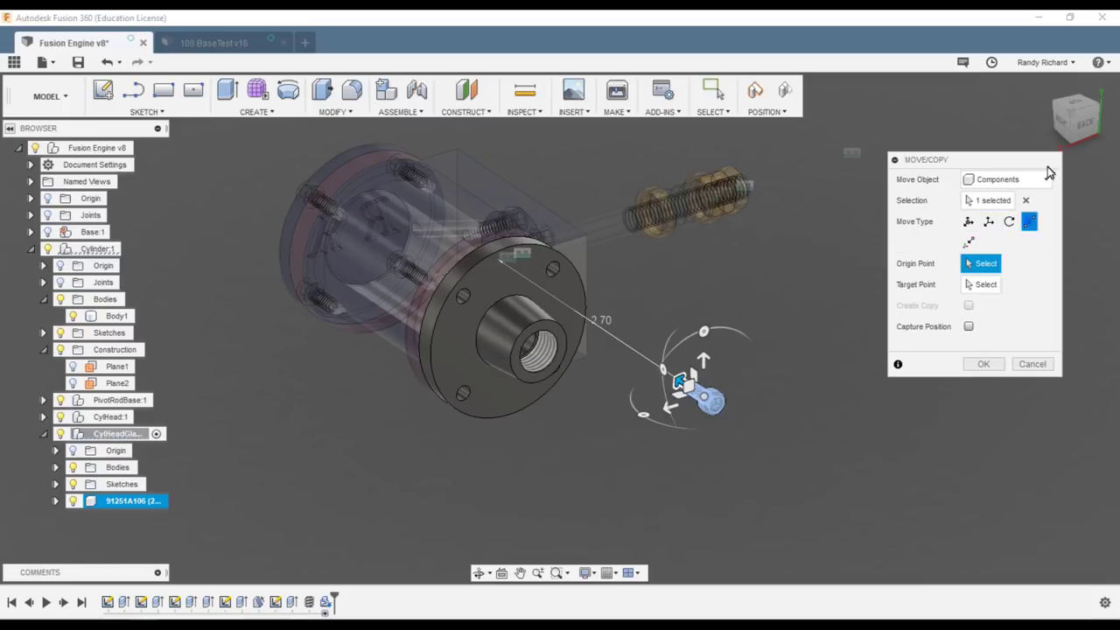
pyautogui.click(1081, 117)
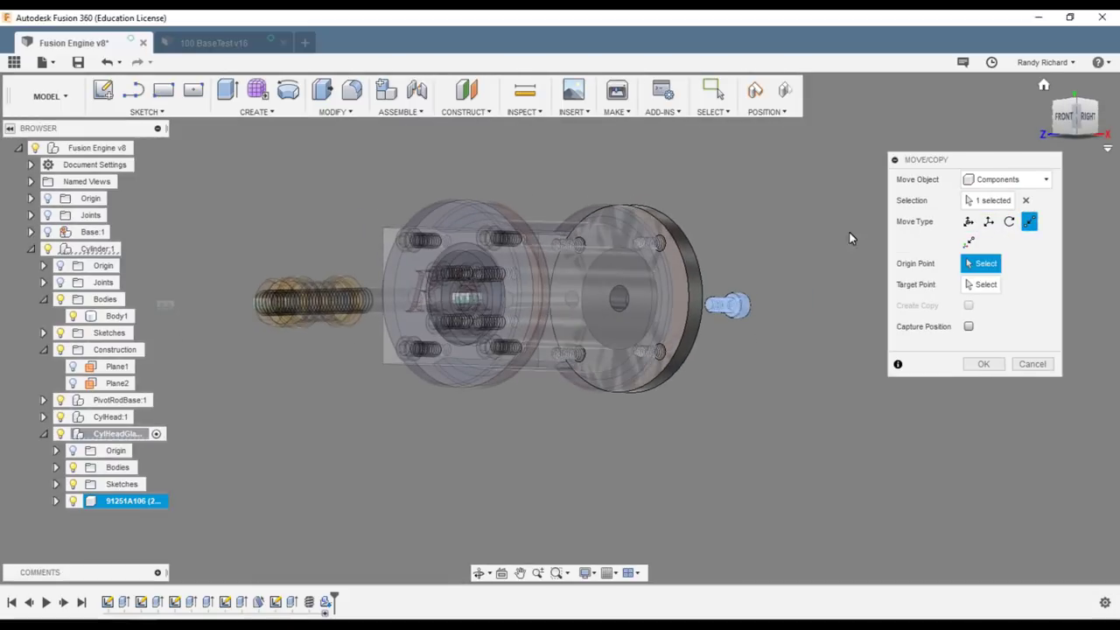
pyautogui.scroll(5, 758, 289)
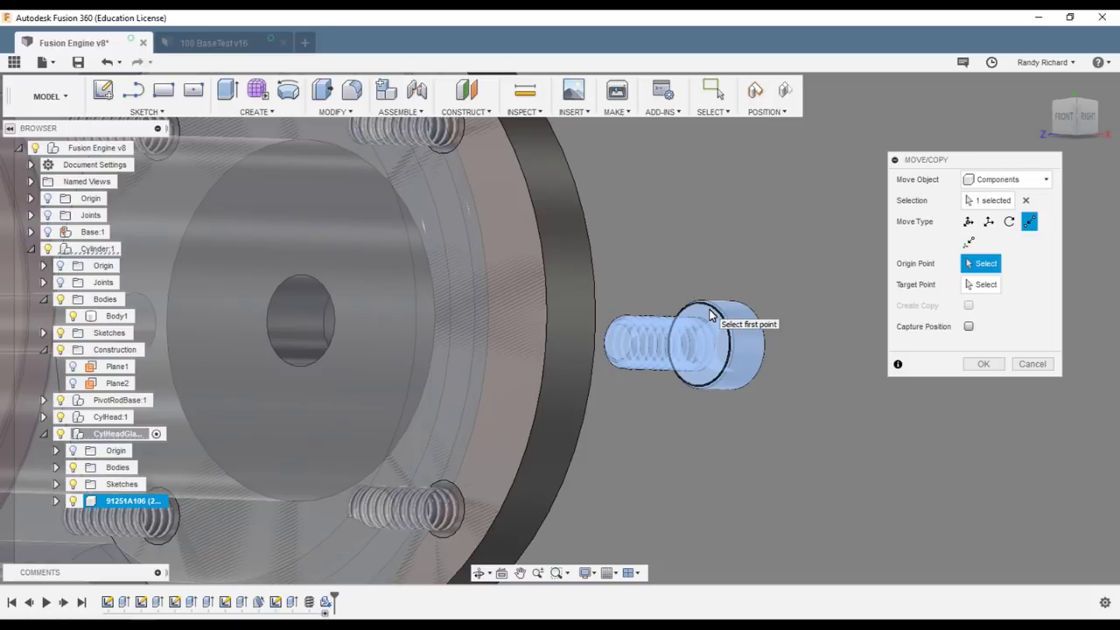
pyautogui.click(711, 315)
pyautogui.moveTo(1081, 118); pyautogui.dragTo(1035, 149)
pyautogui.scroll(-3, 887, 411)
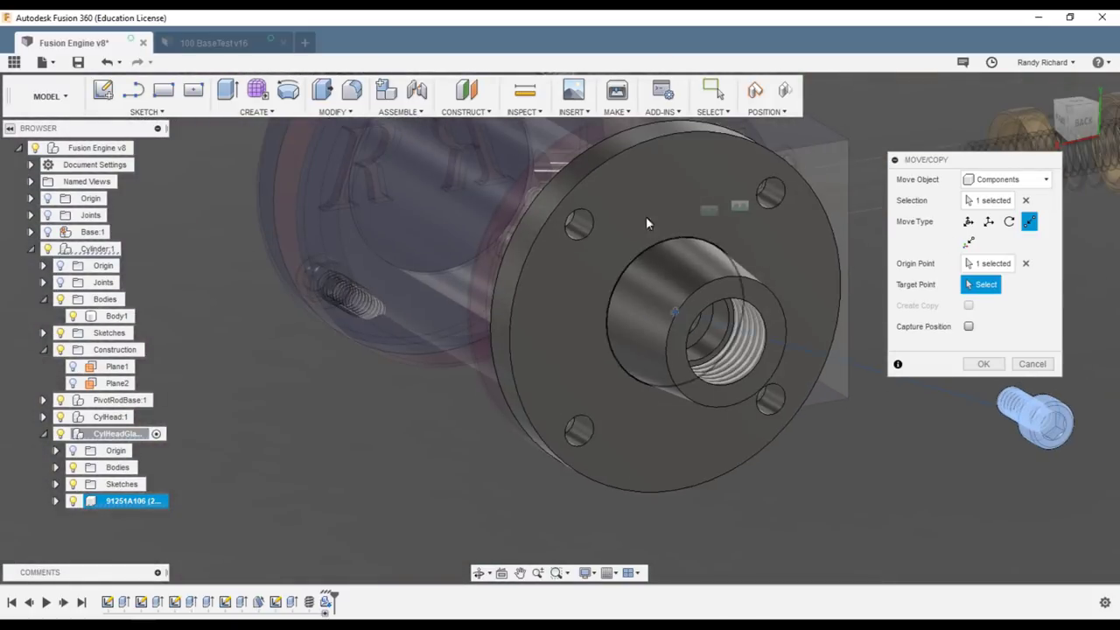
pyautogui.click(593, 233)
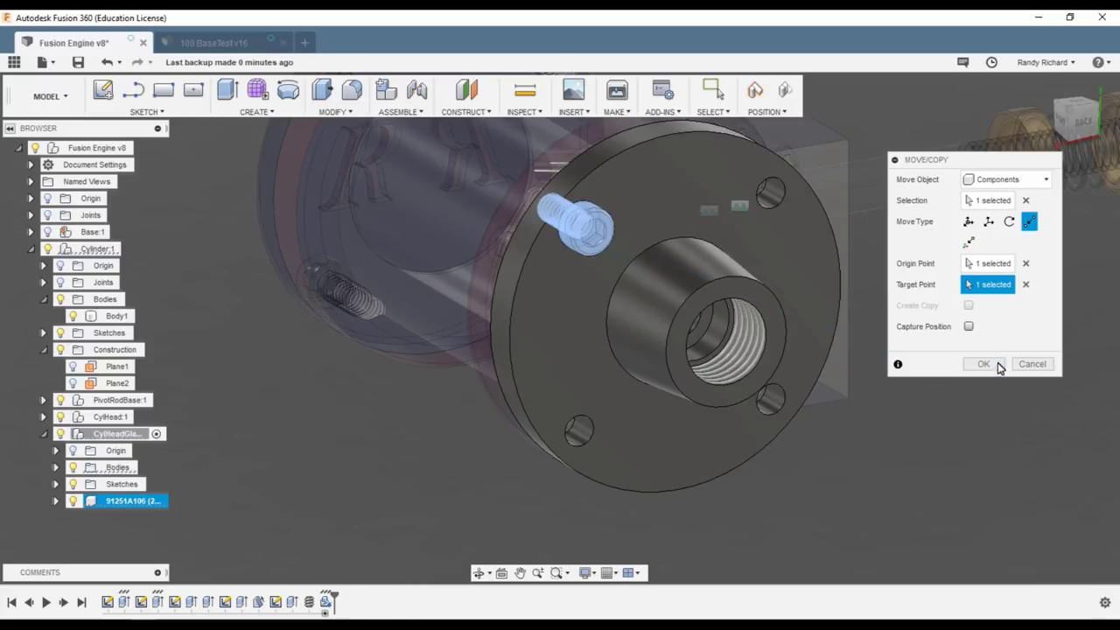
pyautogui.click(985, 364)
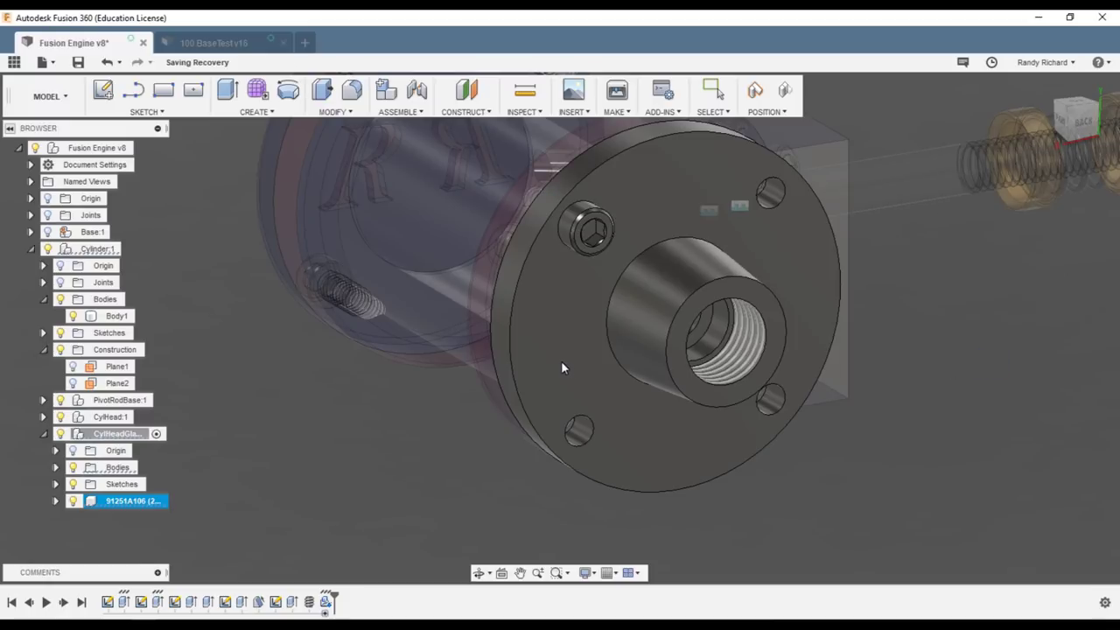
# Fix the first screw to the gland flange with a rigid as-built joint
pyautogui.scroll(-3, 448, 440)
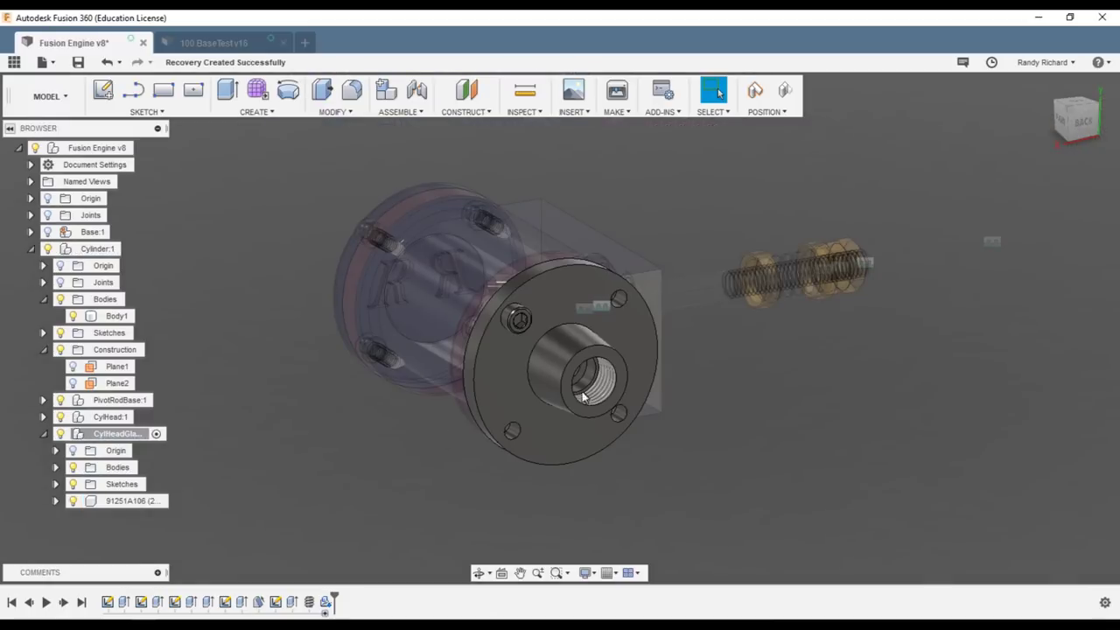
pyautogui.scroll(2, 547, 378)
pyautogui.moveTo(1074, 121)
pyautogui.mouseDown()
pyautogui.moveTo(980, 114)
pyautogui.moveTo(947, 131)
pyautogui.mouseUp()
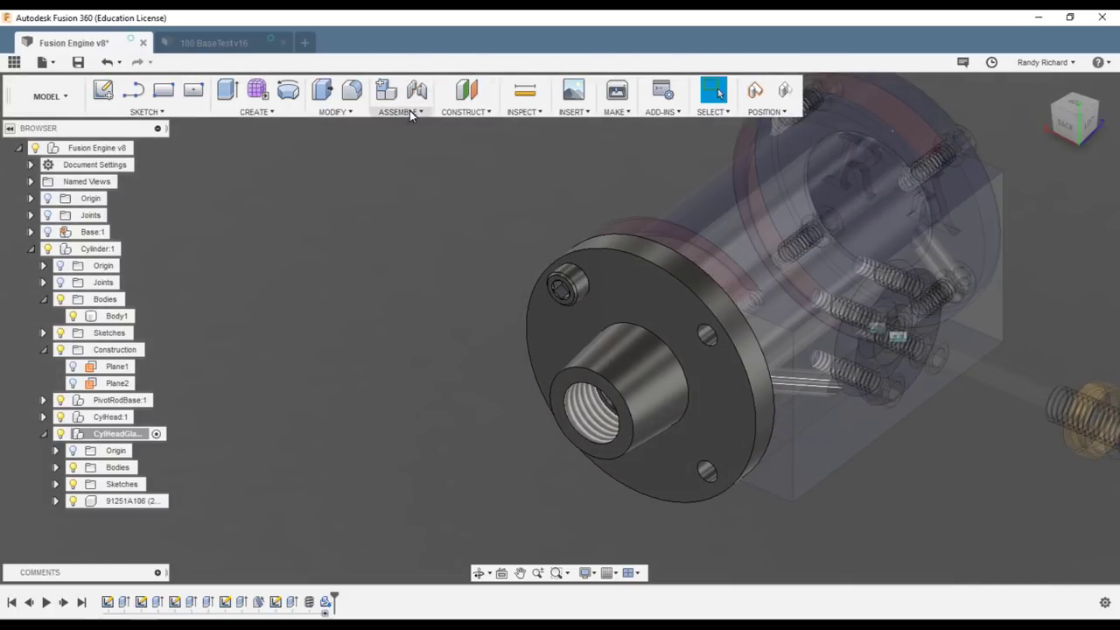
pyautogui.click(399, 112)
pyautogui.click(392, 163)
pyautogui.click(630, 322)
pyautogui.click(578, 284)
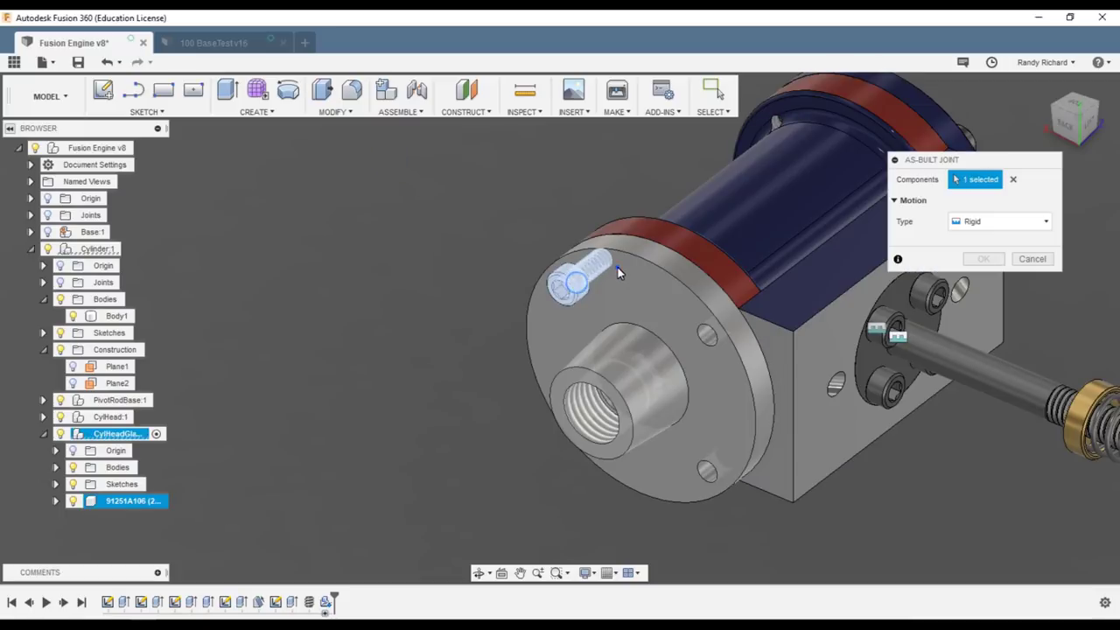
pyautogui.click(619, 272)
pyautogui.scroll(-2, 379, 349)
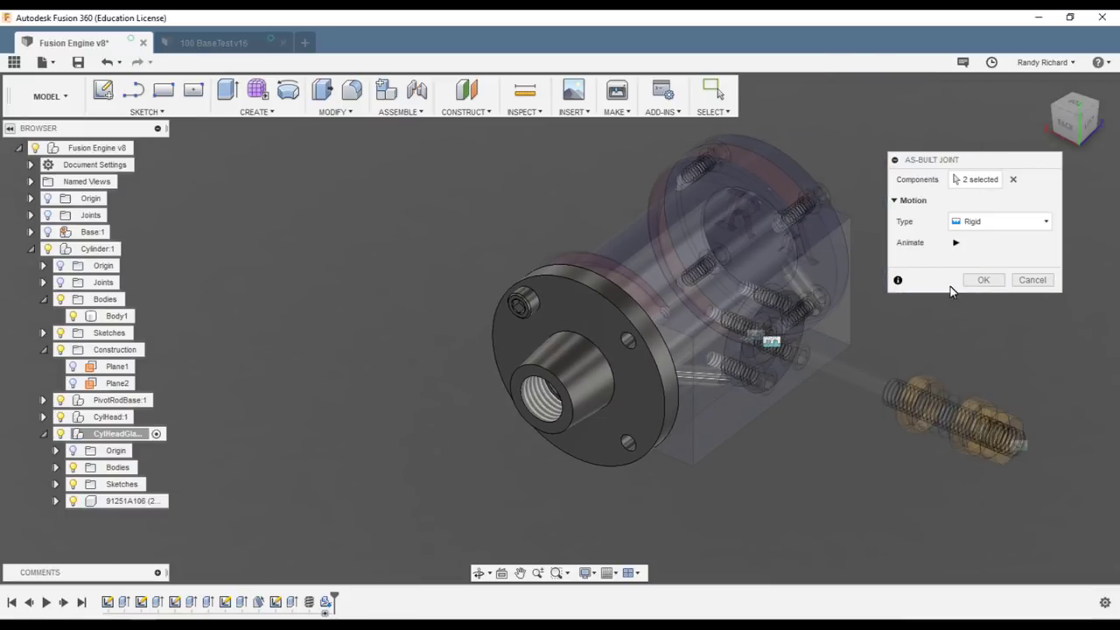
pyautogui.click(984, 280)
# Copy the screw, paste a duplicate into the gland component and pull it out clear of the flange
pyautogui.scroll(-2, 423, 394)
pyautogui.scroll(2, 553, 441)
pyautogui.click(622, 447)
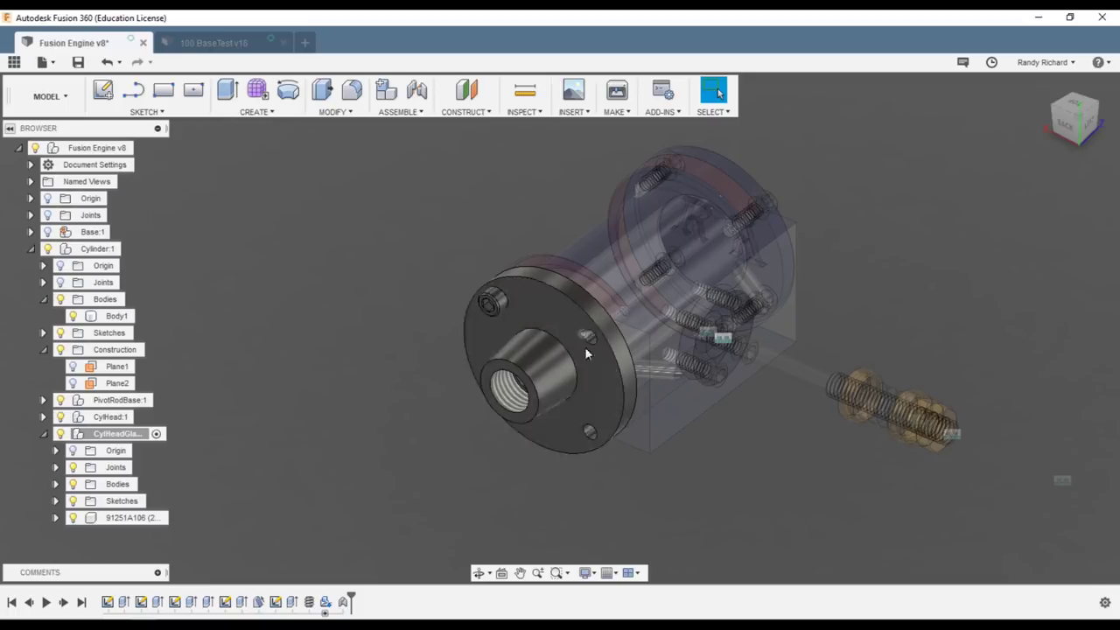
pyautogui.rightClick(140, 519)
pyautogui.click(151, 314)
pyautogui.rightClick(270, 160)
pyautogui.click(272, 462)
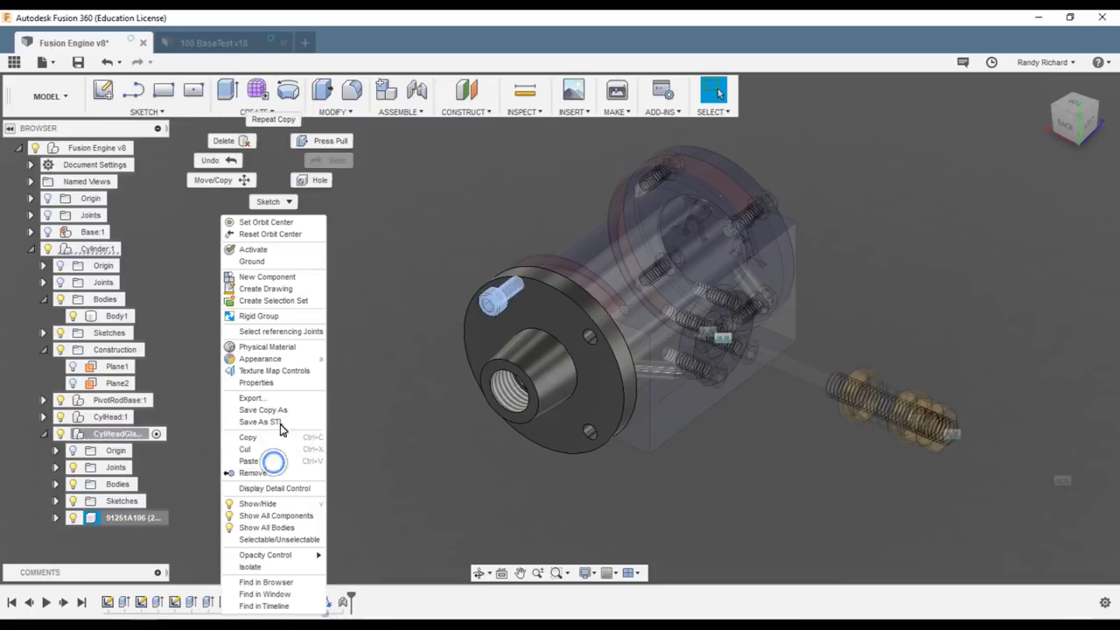
pyautogui.moveTo(528, 280); pyautogui.dragTo(477, 385)
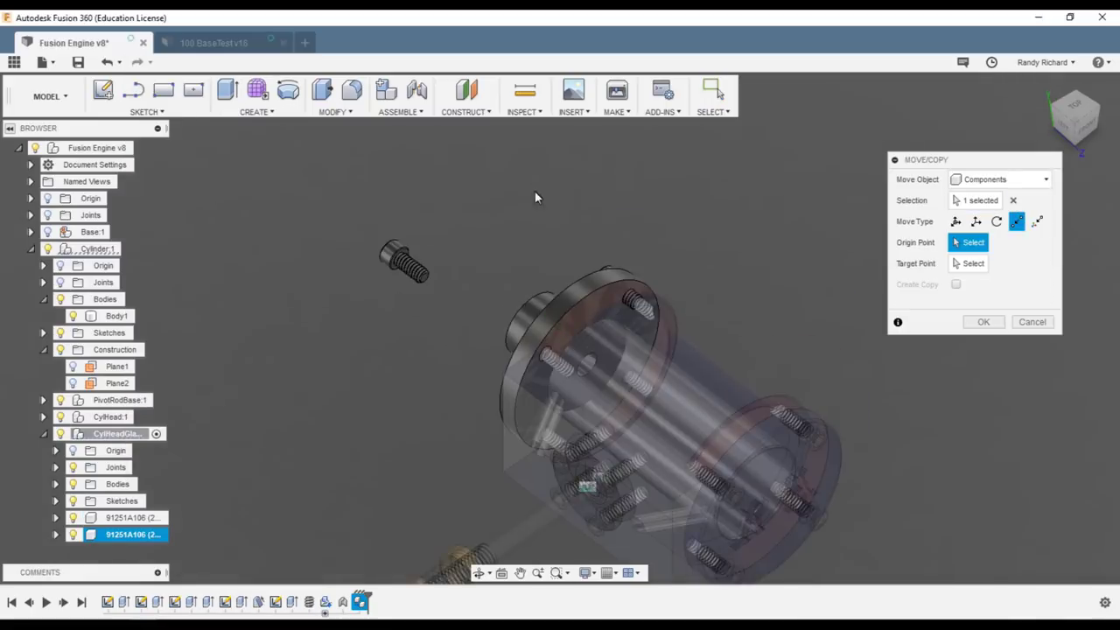
# Move the duplicate point-to-point by its head's underside into the flange's upper-right hole and join it to the gland as built
pyautogui.scroll(3, 398, 267)
pyautogui.click(398, 267)
pyautogui.scroll(-2, 530, 261)
pyautogui.keyDown('shift'); pyautogui.moveTo(530, 260); pyautogui.dragTo(640, 320, button='middle'); pyautogui.keyUp('shift')
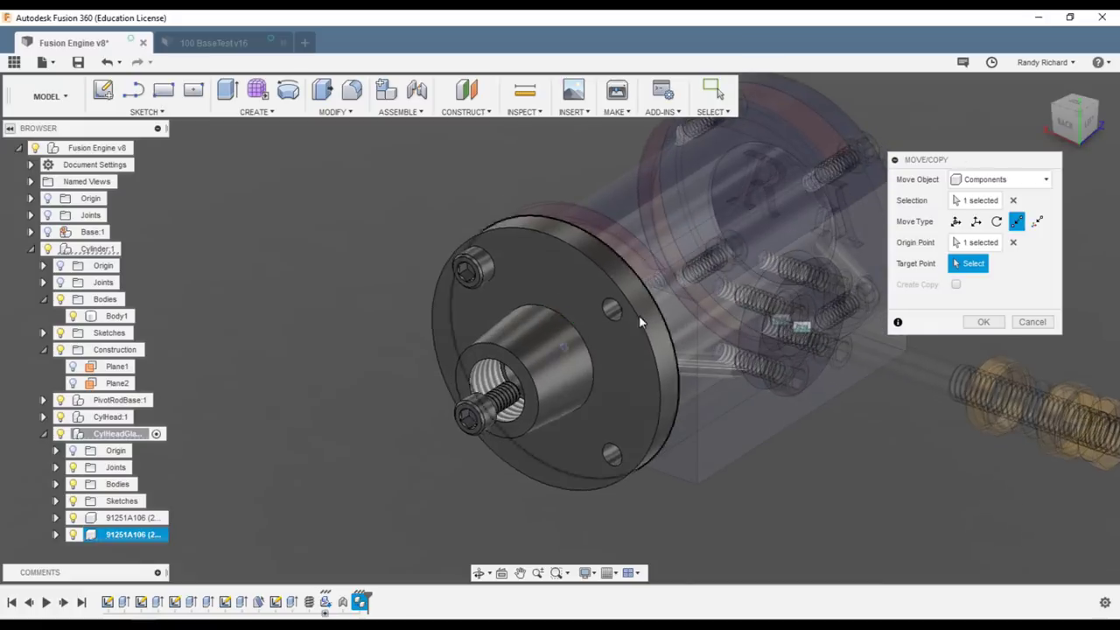
pyautogui.click(613, 310)
pyautogui.click(983, 321)
pyautogui.click(401, 111)
pyautogui.click(402, 163)
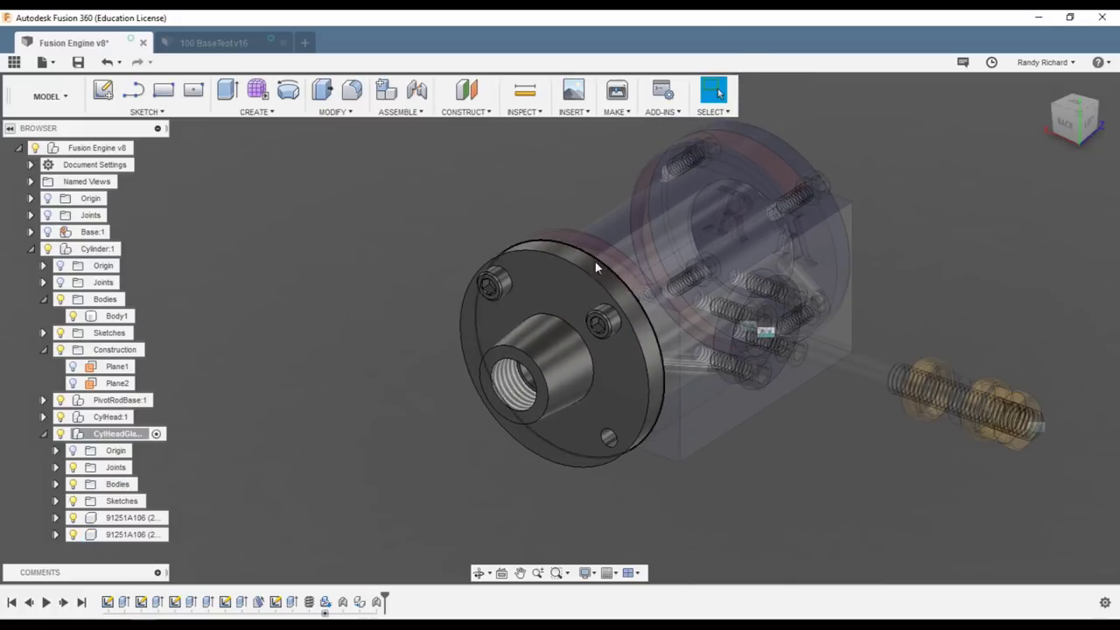
# Copy the first screw again, paste another instance and pull it away from the flange, below the upper holes
pyautogui.rightClick(257, 450)
pyautogui.rightClick(123, 517)
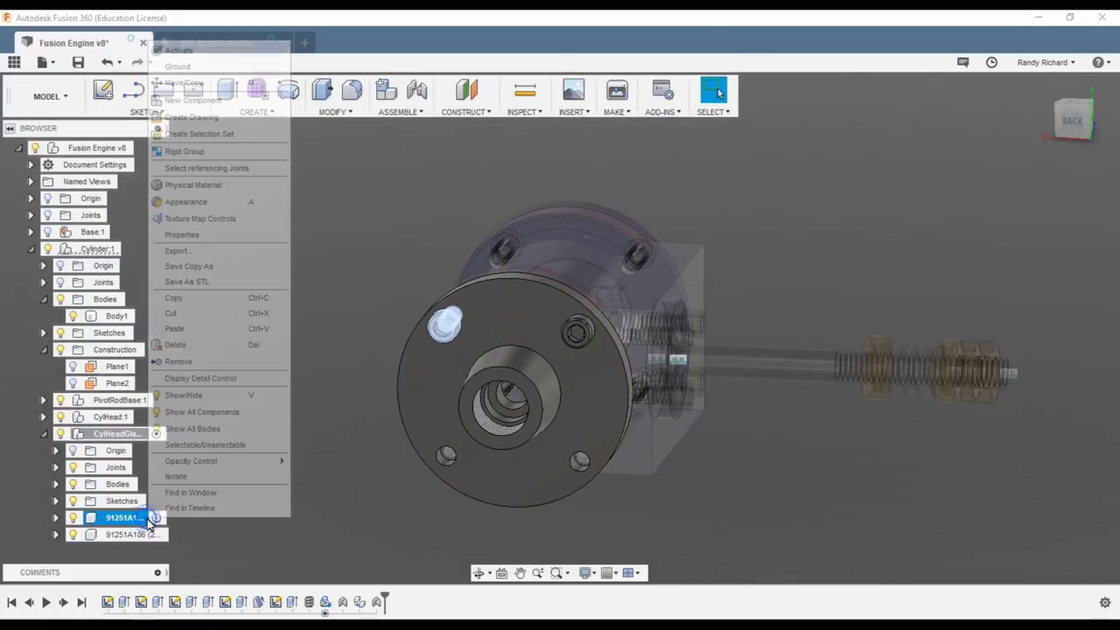
pyautogui.click(175, 298)
pyautogui.click(260, 546)
pyautogui.hotkey('ctrl', 'v')
pyautogui.moveTo(393, 319); pyautogui.dragTo(309, 318)
pyautogui.moveTo(362, 293); pyautogui.dragTo(362, 444)
# Seat the third screw point-to-point by its head's underside in the flange's lower-left hole and add its as-built joint
pyautogui.click(1016, 221)
pyautogui.moveTo(1011, 120); pyautogui.dragTo(898, 307)
pyautogui.scroll(3, 823, 435)
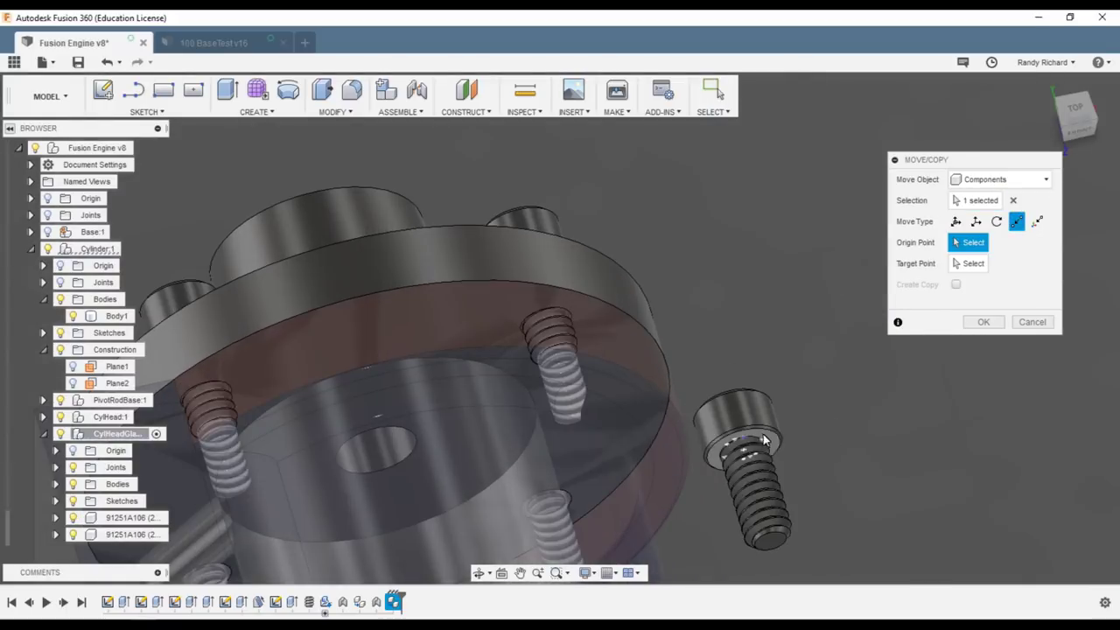
pyautogui.click(744, 450)
pyautogui.scroll(-2, 718, 333)
pyautogui.moveTo(1056, 122); pyautogui.dragTo(185, 65)
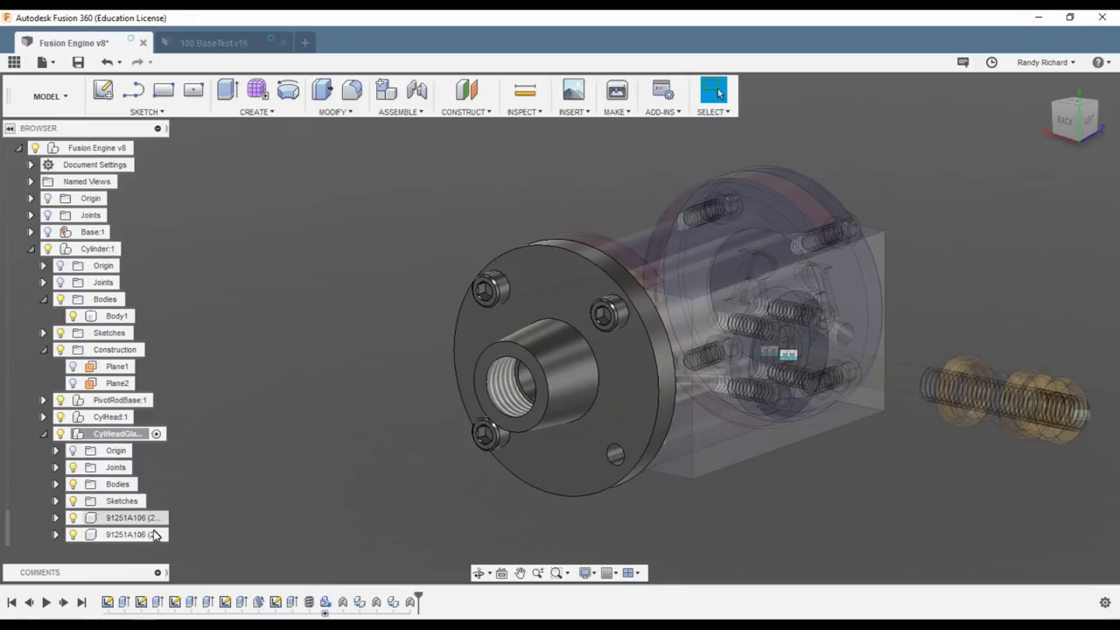
# Paste one more copy of the first screw and offset it -0.90 in along Z from the gland
pyautogui.click(131, 517)
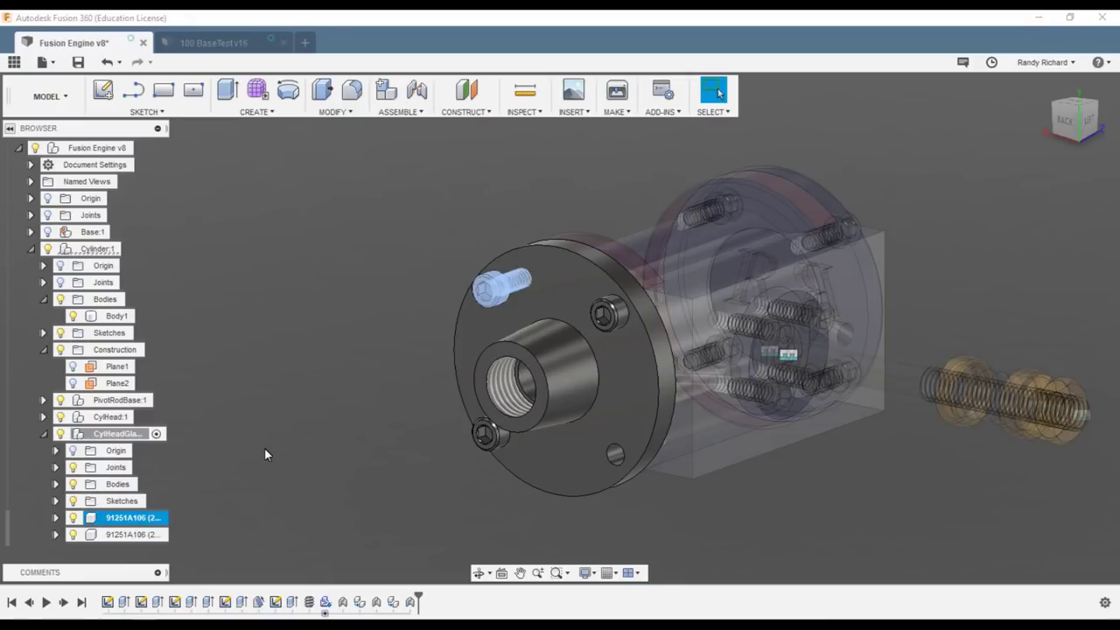
pyautogui.press('m')
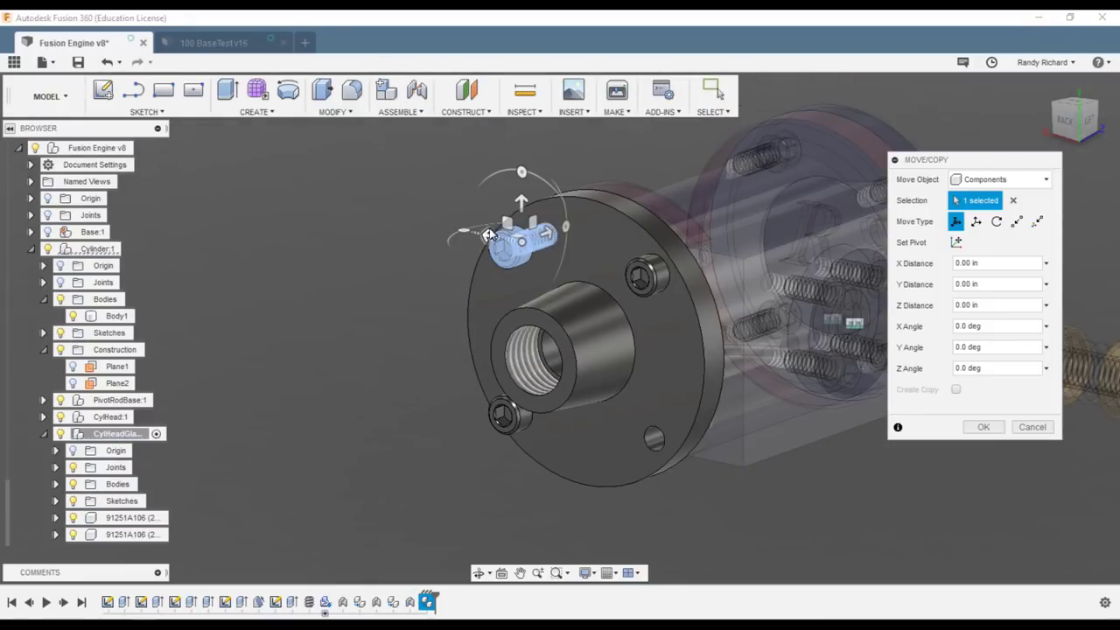
pyautogui.moveTo(488, 235); pyautogui.dragTo(293, 241)
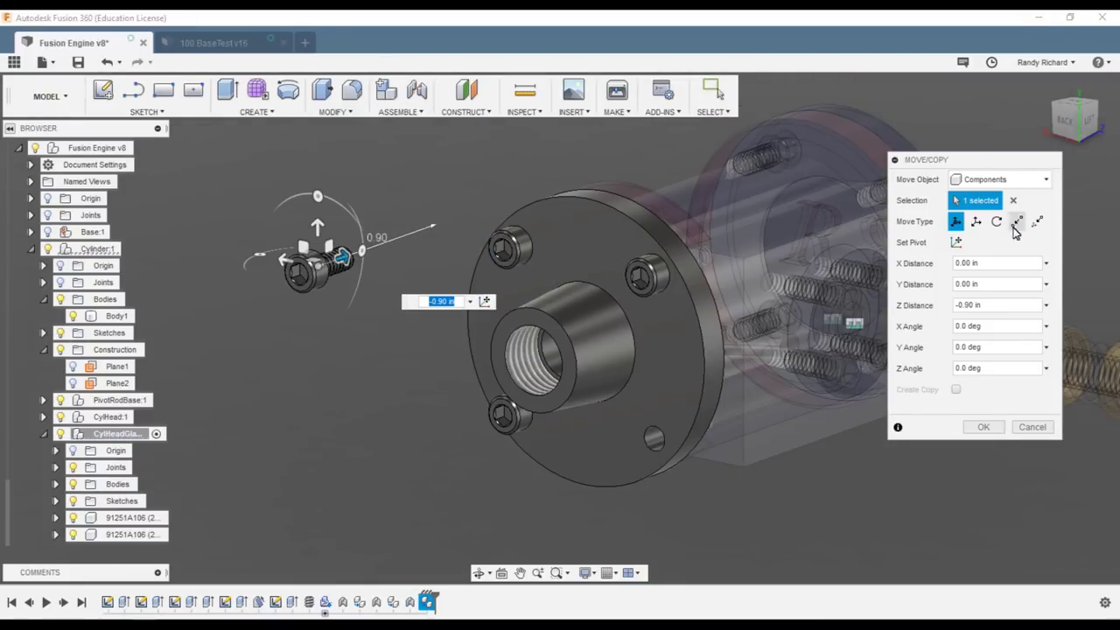
# Place the fourth screw point-to-point in the remaining lower-right flange hole and fix it to the gland with an as-built joint
pyautogui.click(1016, 222)
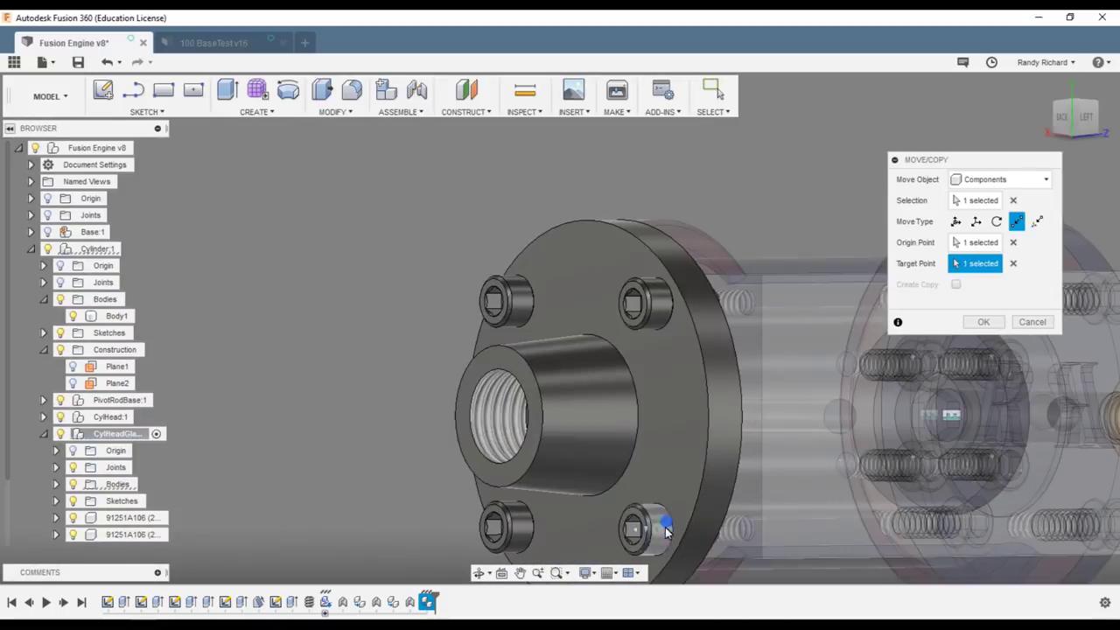
pyautogui.click(399, 112)
pyautogui.click(420, 168)
pyautogui.click(641, 523)
pyautogui.click(982, 280)
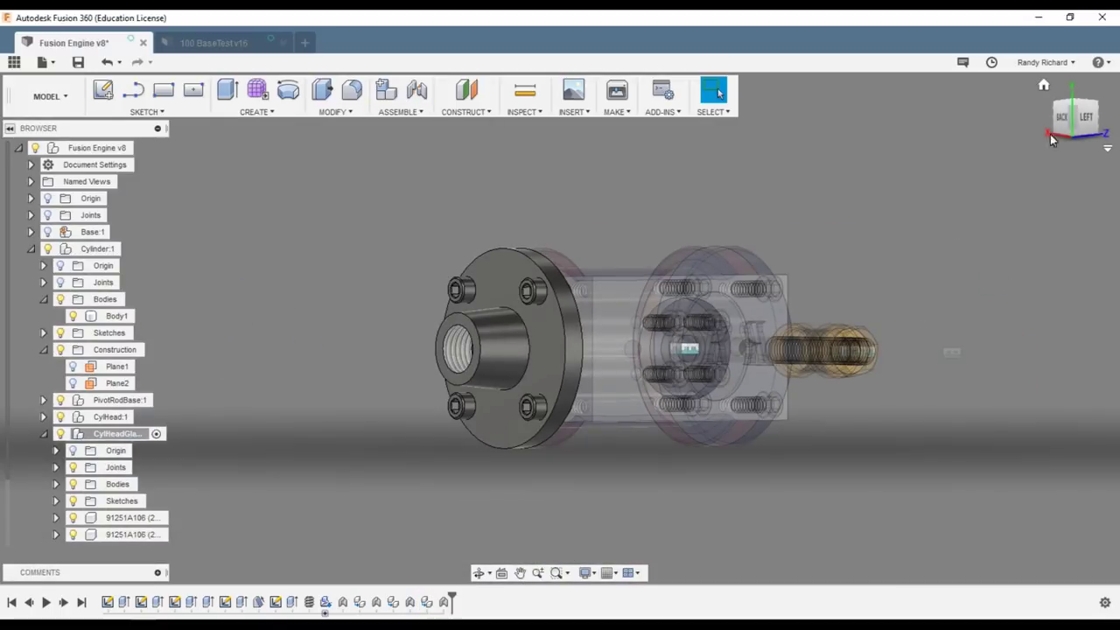
# Apply the Paint - Enamel Glossy (Blue) appearance to the whole cylinder head gland body
pyautogui.click(1052, 139)
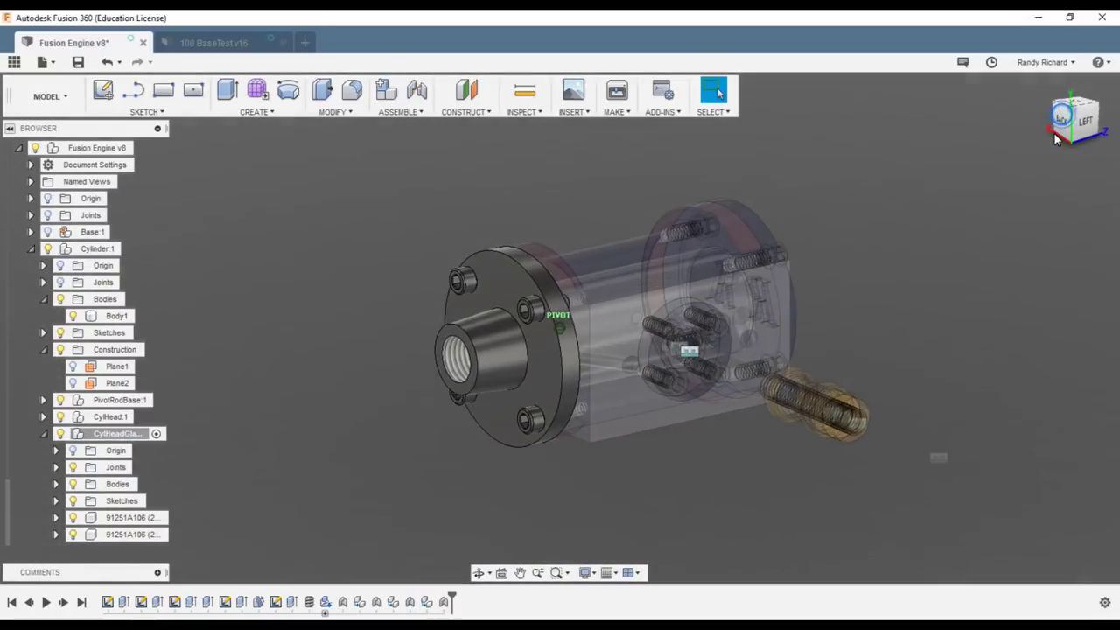
pyautogui.moveTo(1056, 140)
pyautogui.mouseDown()
pyautogui.moveTo(1104, 133)
pyautogui.moveTo(64, 117)
pyautogui.moveTo(139, 141)
pyautogui.mouseUp()
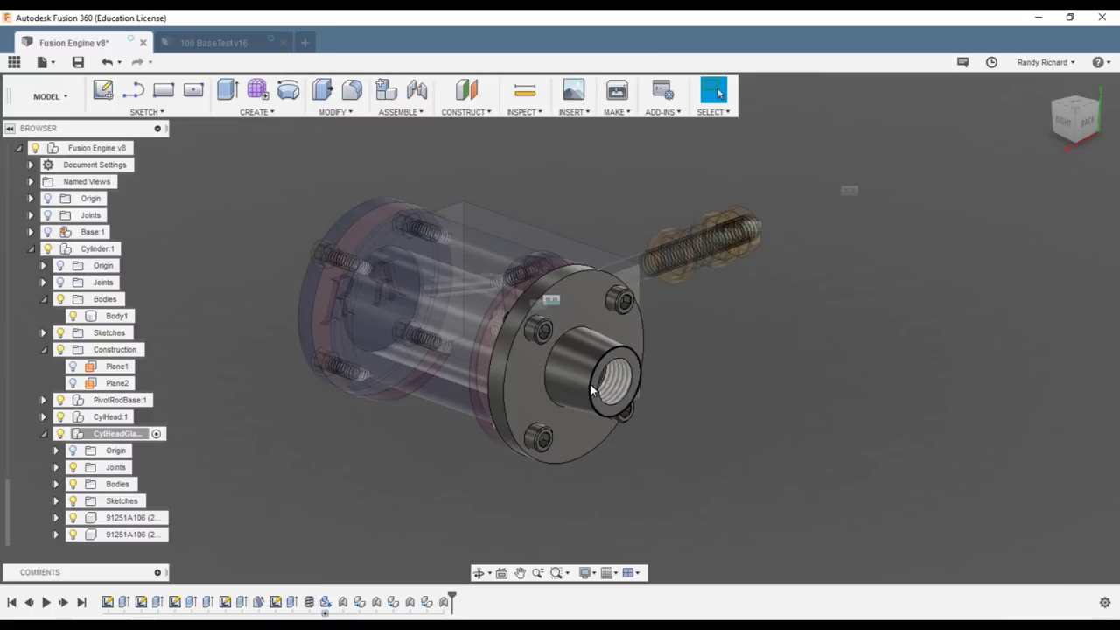
pyautogui.scroll(-3, 610, 397)
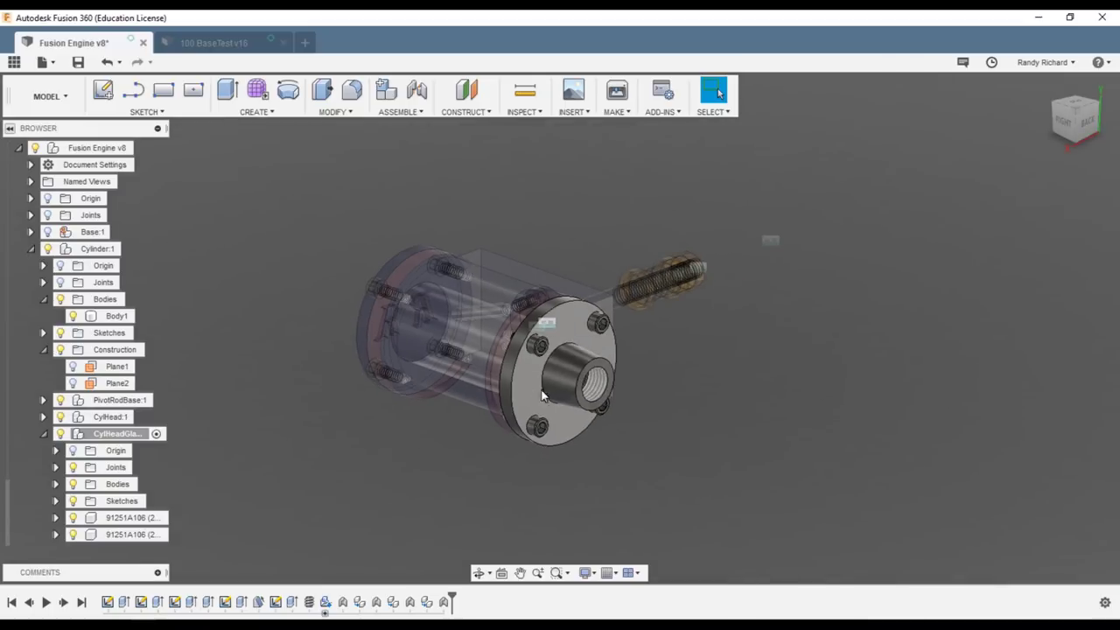
pyautogui.scroll(2, 630, 403)
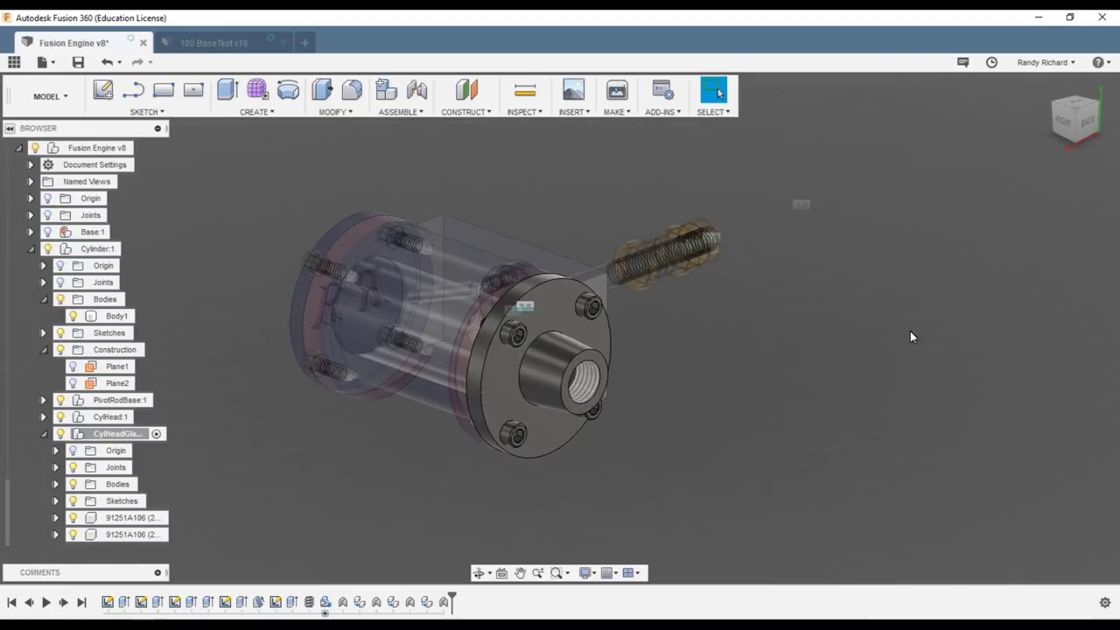
pyautogui.press('a')
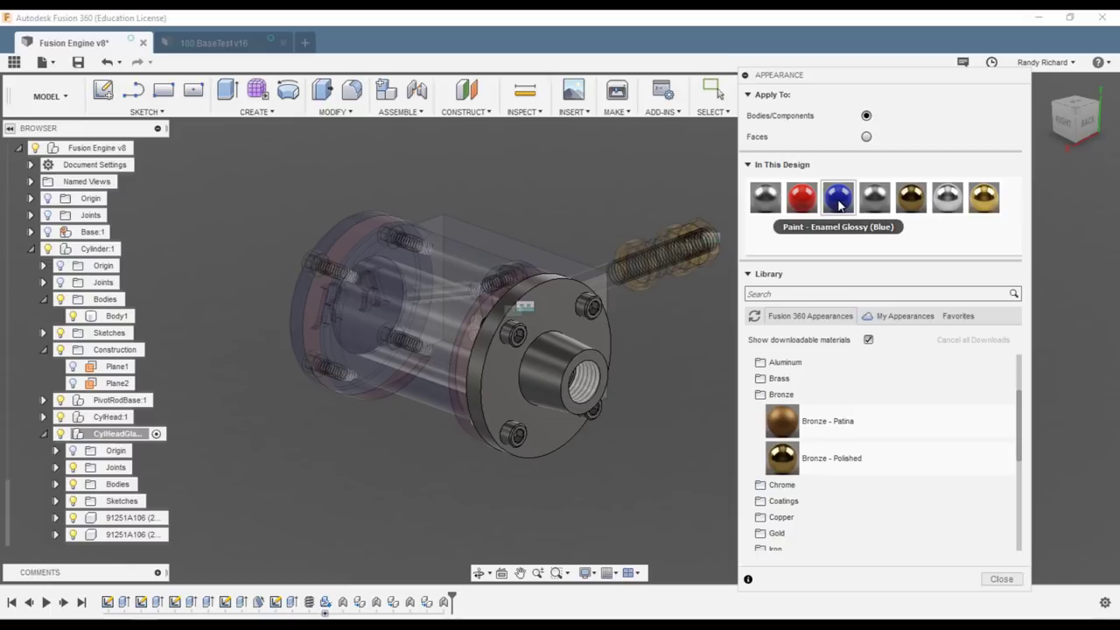
pyautogui.moveTo(838, 200); pyautogui.dragTo(564, 302)
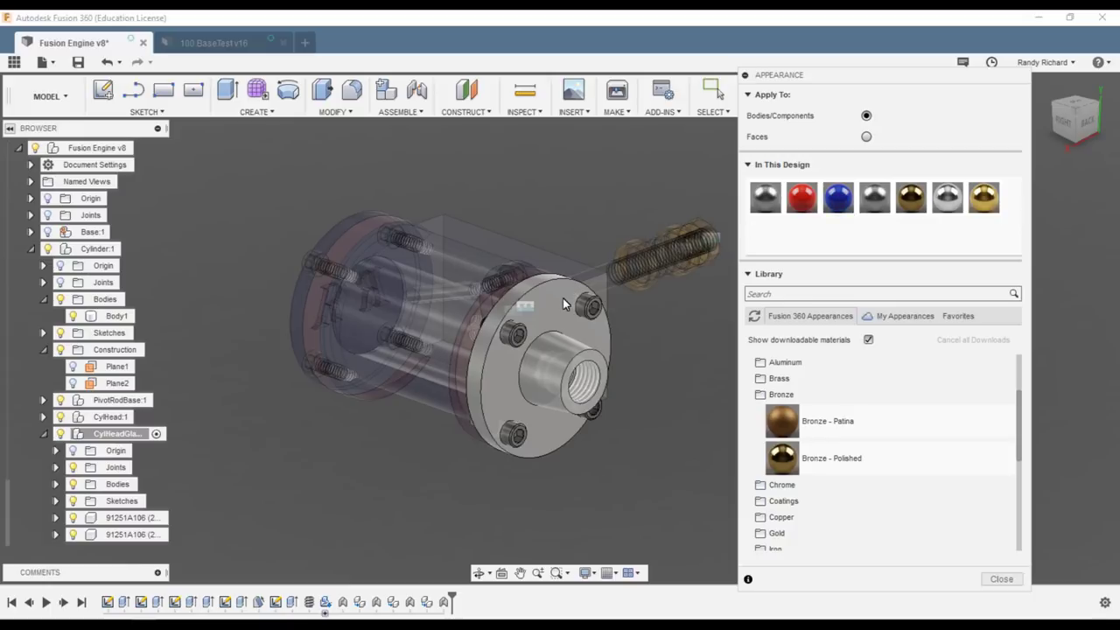
pyautogui.moveTo(563, 297); pyautogui.dragTo(565, 301)
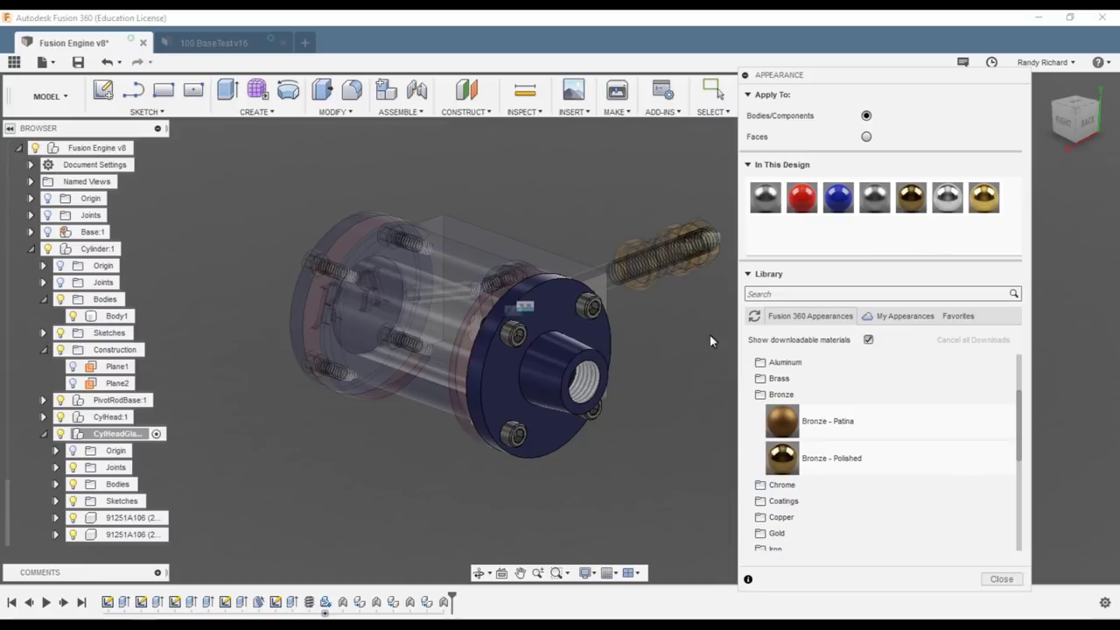
# Switch the appearance target to individual faces and apply Aluminum - Polished to the threaded bore of the gland
pyautogui.click(1041, 109)
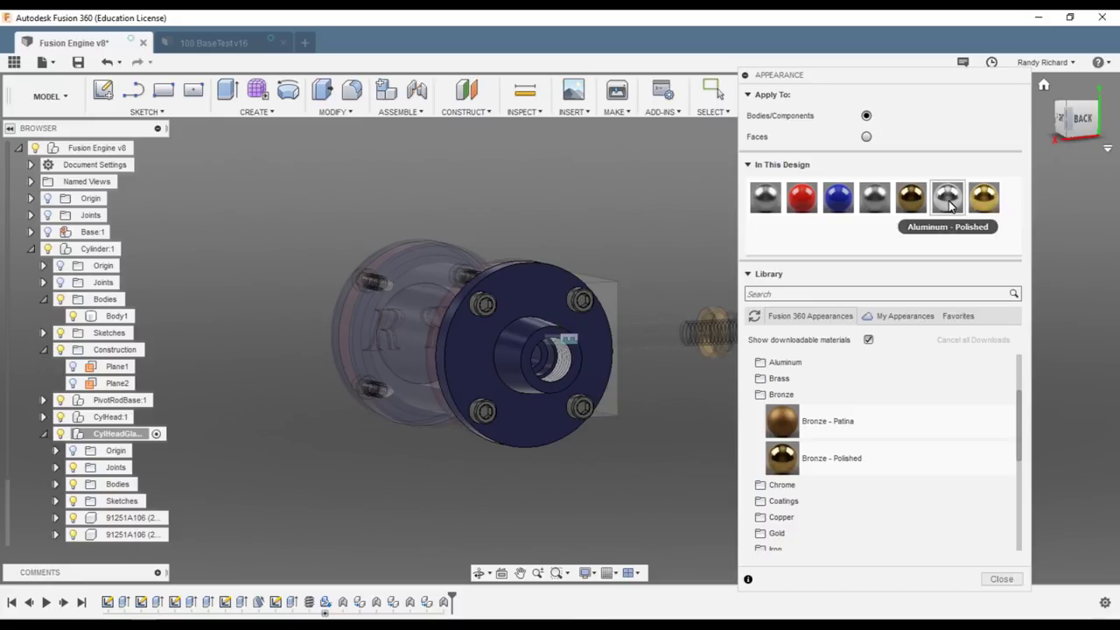
pyautogui.moveTo(948, 201); pyautogui.dragTo(551, 361)
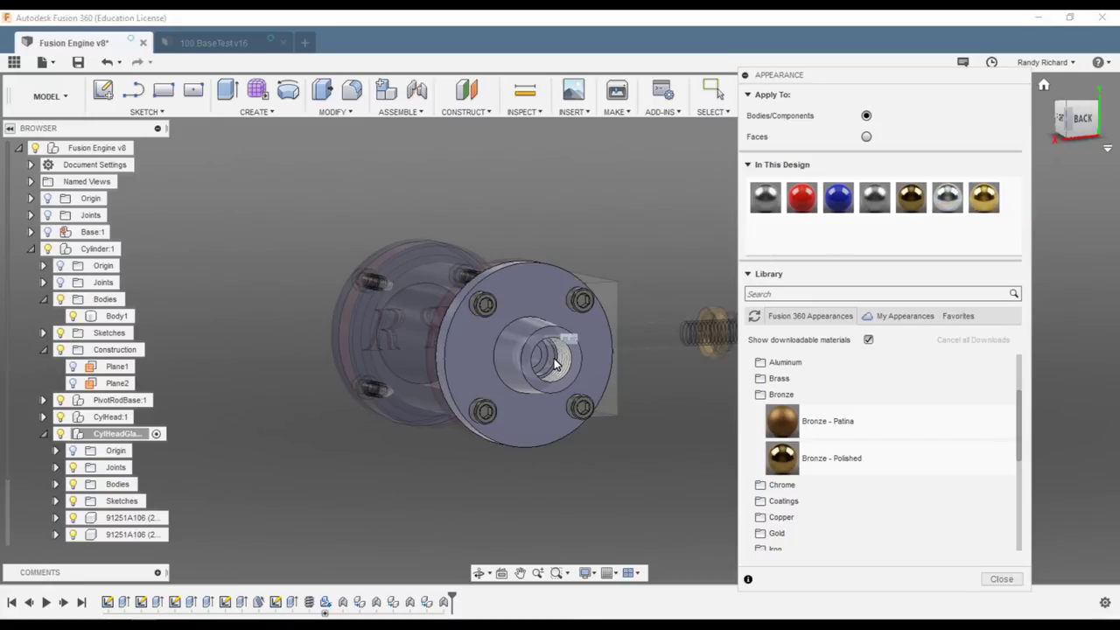
pyautogui.click(866, 136)
pyautogui.moveTo(958, 203); pyautogui.dragTo(558, 360)
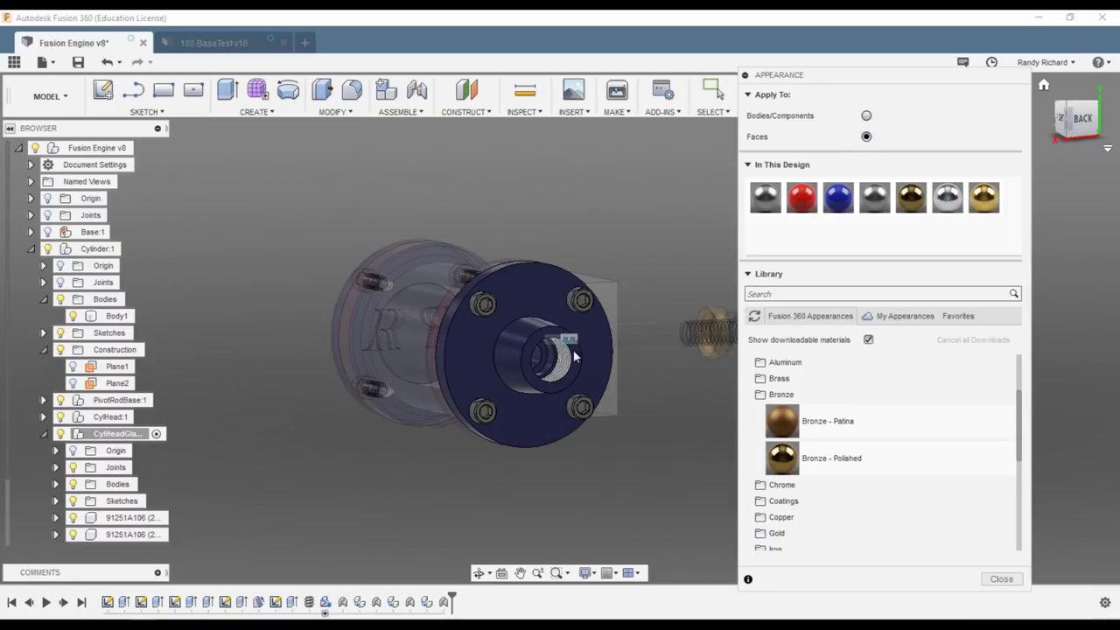
pyautogui.moveTo(943, 197); pyautogui.dragTo(560, 300)
pyautogui.scroll(8, 560, 300)
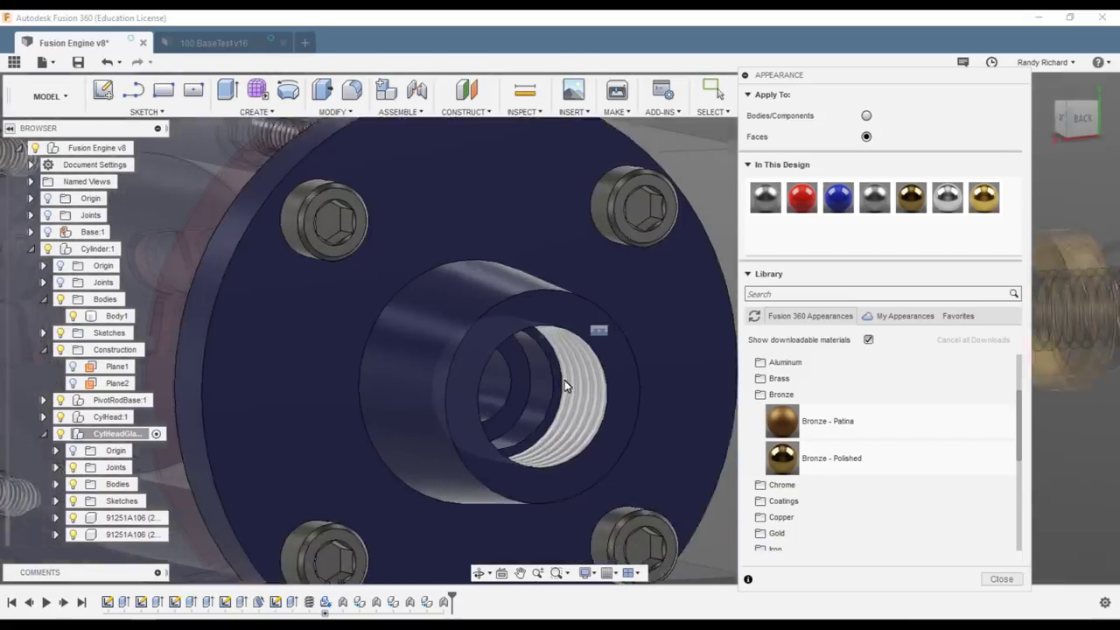
# Apply Aluminum - Polished to the remaining inner bore and shoulder faces of the gland and finish the appearance edits
pyautogui.moveTo(901, 215); pyautogui.dragTo(508, 360)
pyautogui.moveTo(953, 199); pyautogui.dragTo(572, 365)
pyautogui.moveTo(947, 197); pyautogui.dragTo(552, 364)
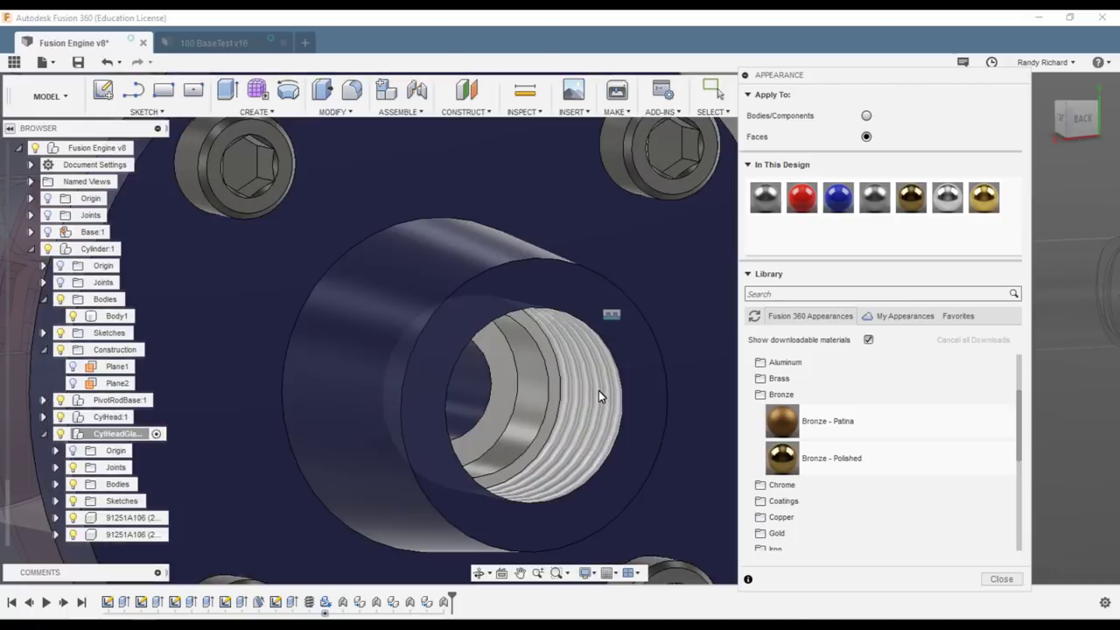
pyautogui.scroll(-2, 726, 289)
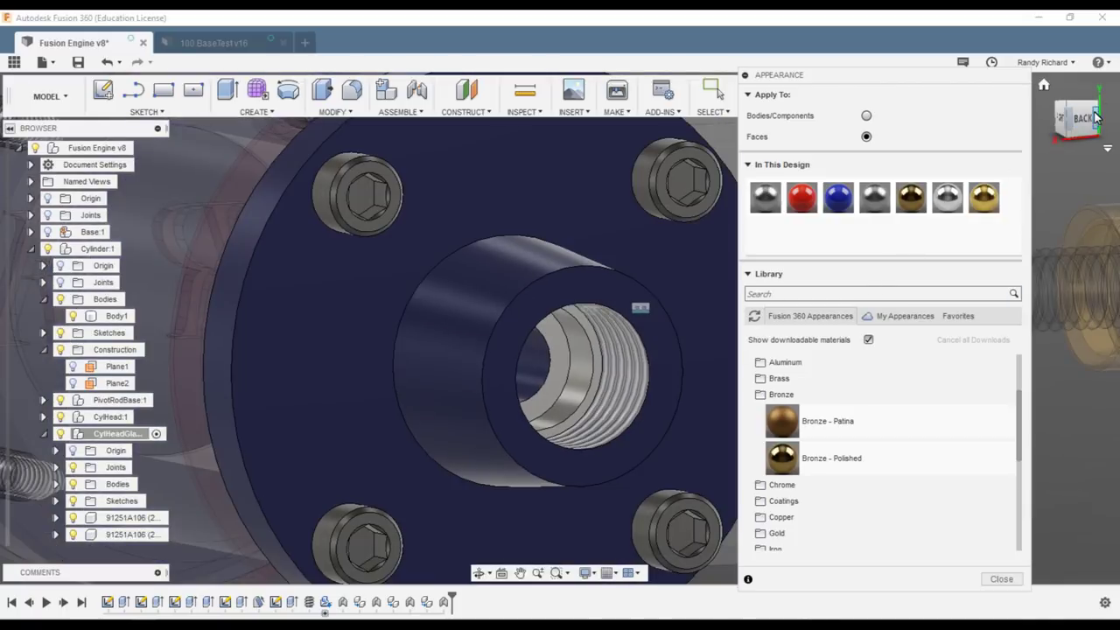
pyautogui.click(1082, 118)
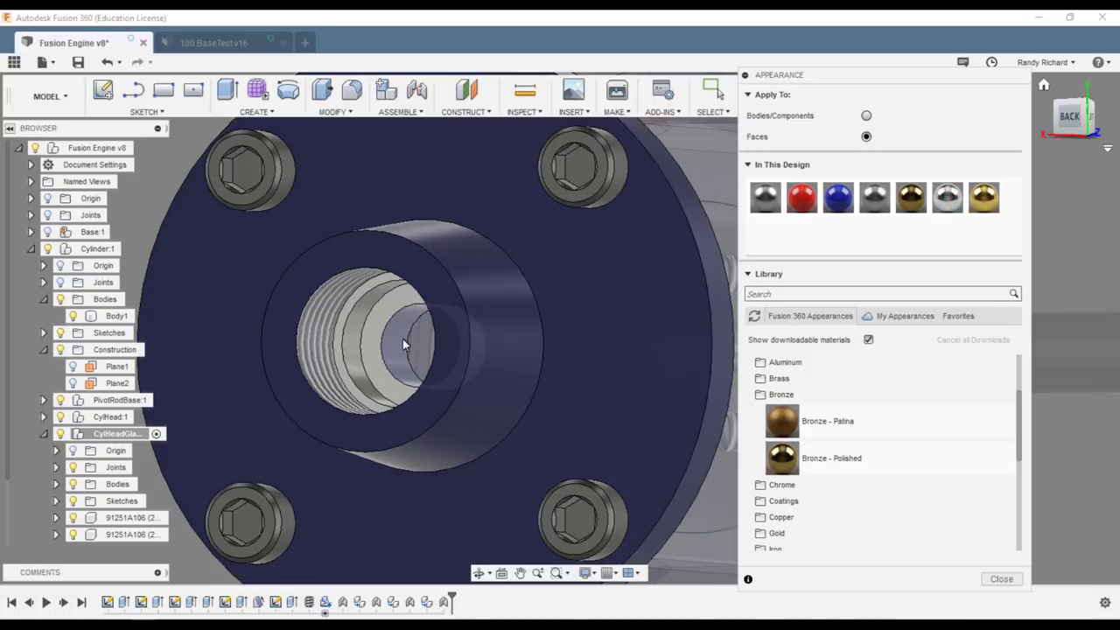
pyautogui.scroll(-2, 559, 313)
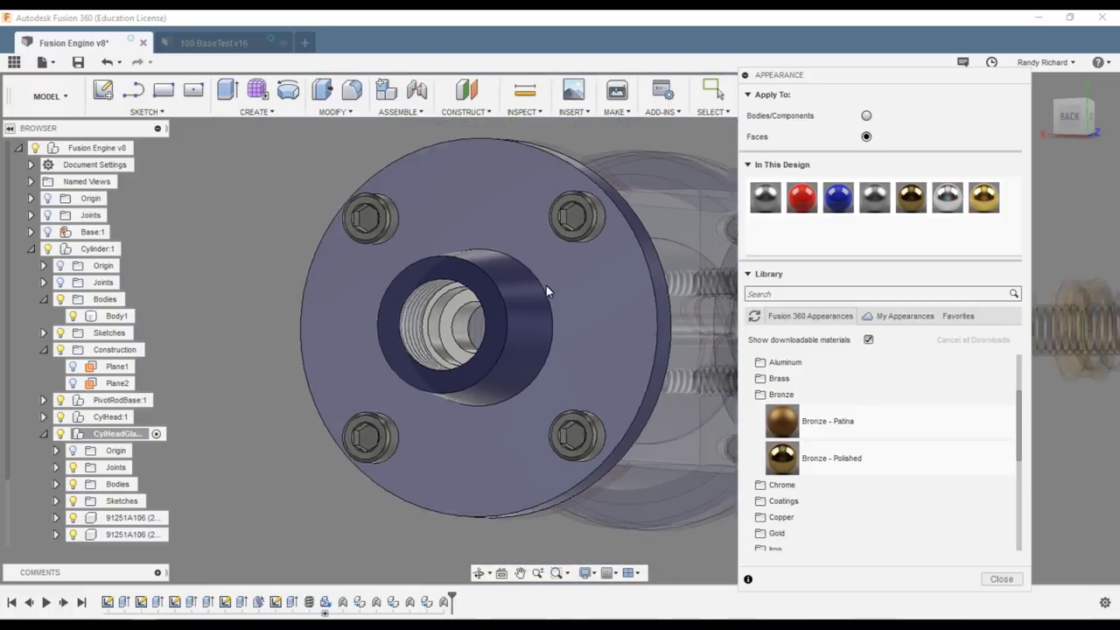
pyautogui.scroll(-2, 525, 319)
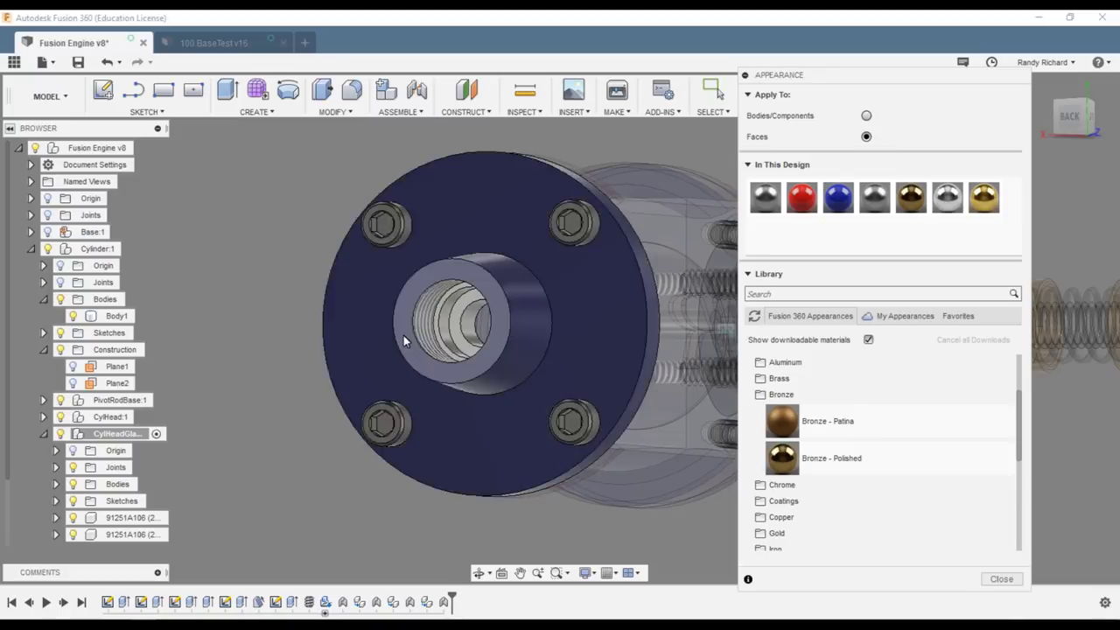
pyautogui.scroll(-3, 404, 335)
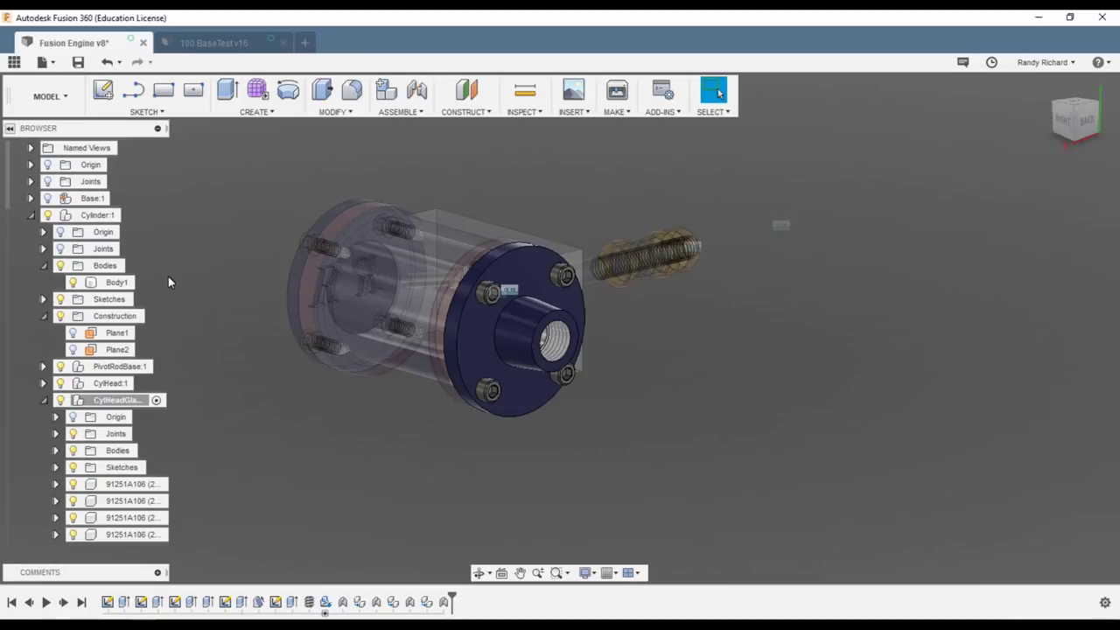
# Activate the Cylinder component, collapse the gland's contents in the component tree and view the coloured assembly
pyautogui.click(128, 217)
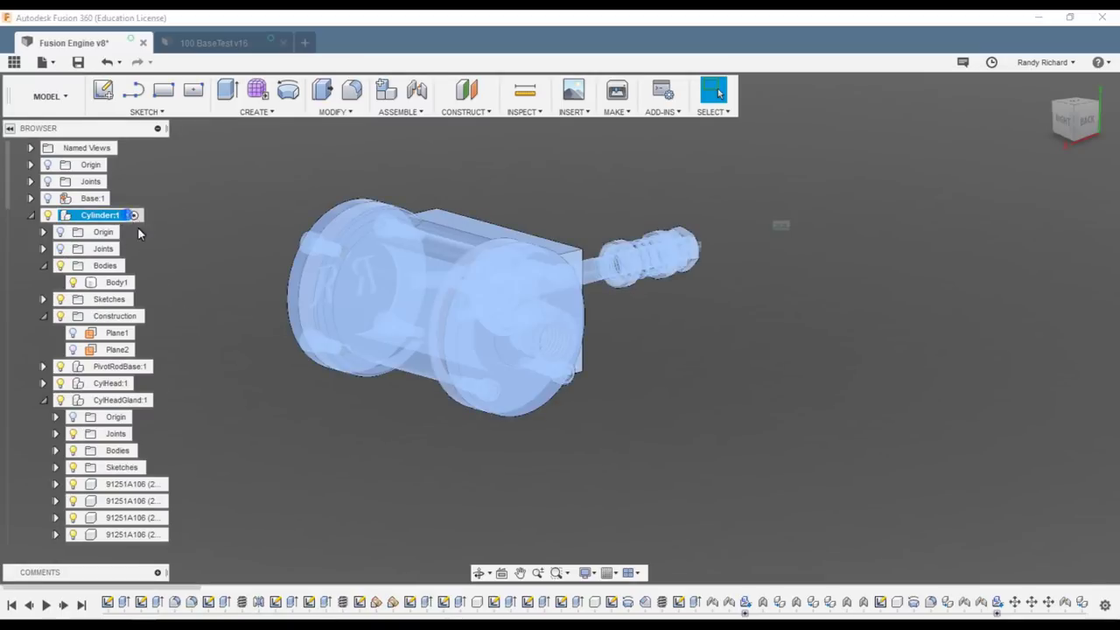
pyautogui.click(42, 400)
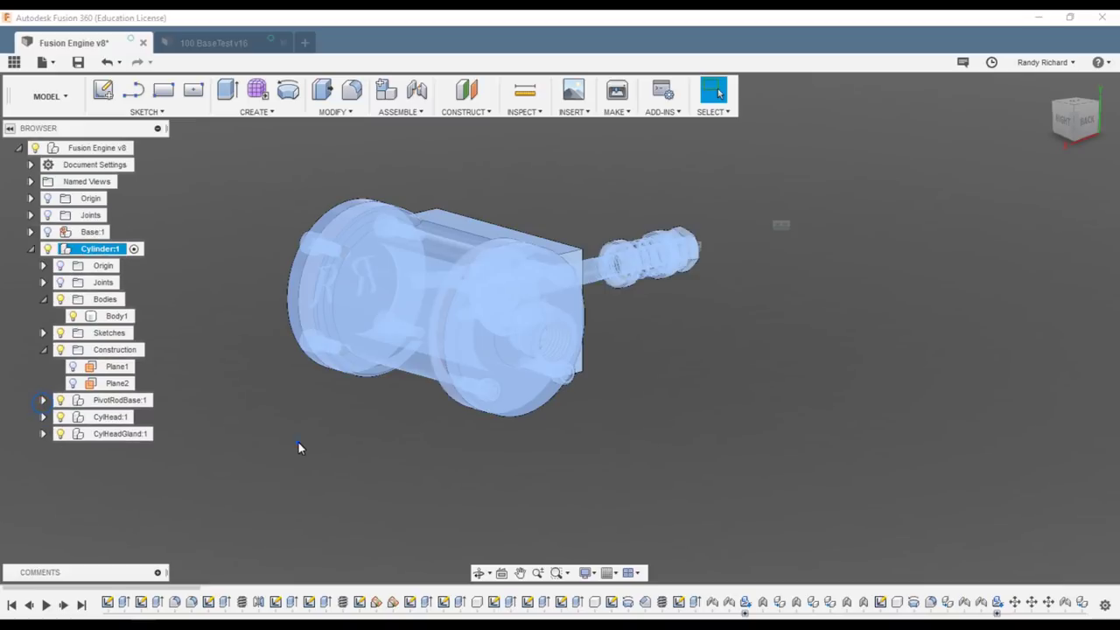
pyautogui.click(297, 442)
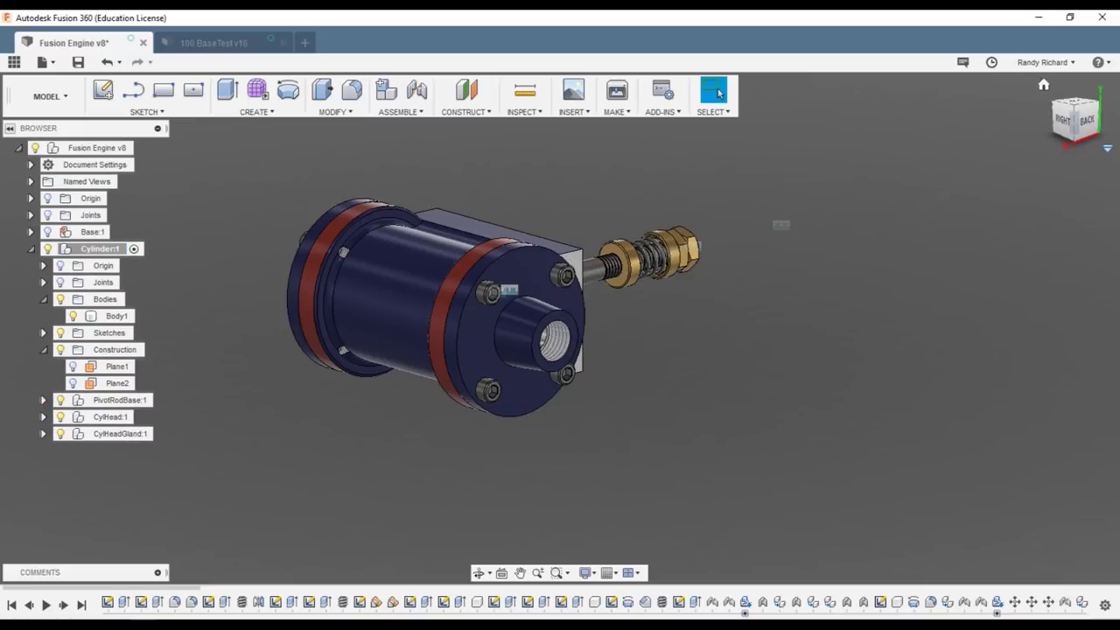
pyautogui.moveTo(1076, 125)
pyautogui.mouseDown()
pyautogui.moveTo(1070, 152)
pyautogui.moveTo(1028, 129)
pyautogui.moveTo(20, 114)
pyautogui.moveTo(144, 122)
pyautogui.moveTo(58, 133)
pyautogui.moveTo(1115, 138)
pyautogui.moveTo(1016, 154)
pyautogui.moveTo(1007, 131)
pyautogui.moveTo(1027, 119)
pyautogui.mouseUp()
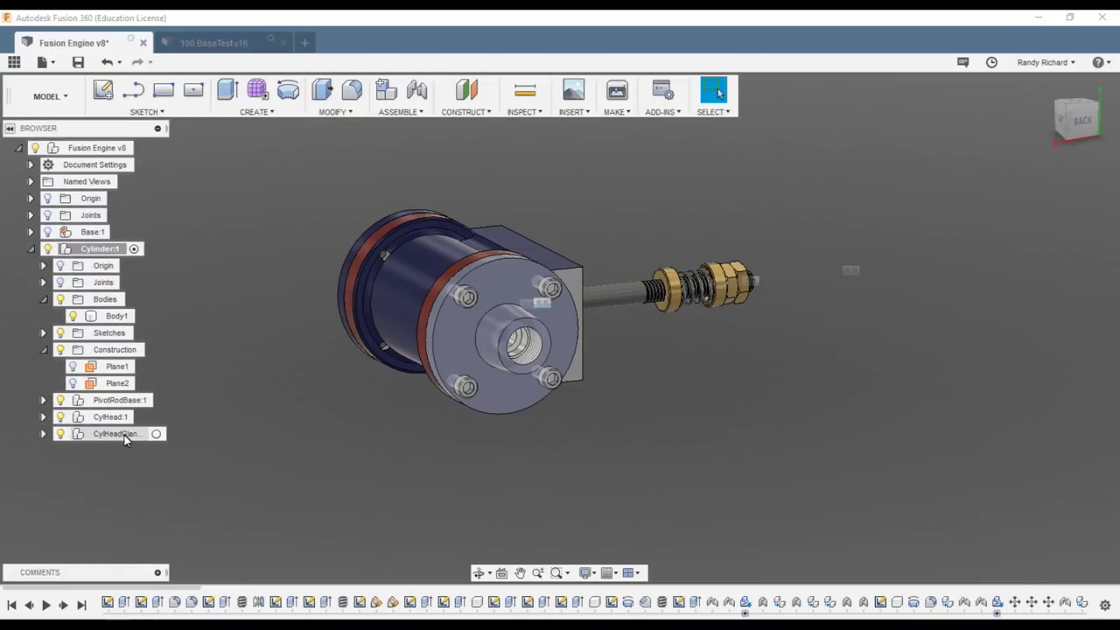
# Make the CylHeadGland component active again and clear its selection
pyautogui.click(156, 434)
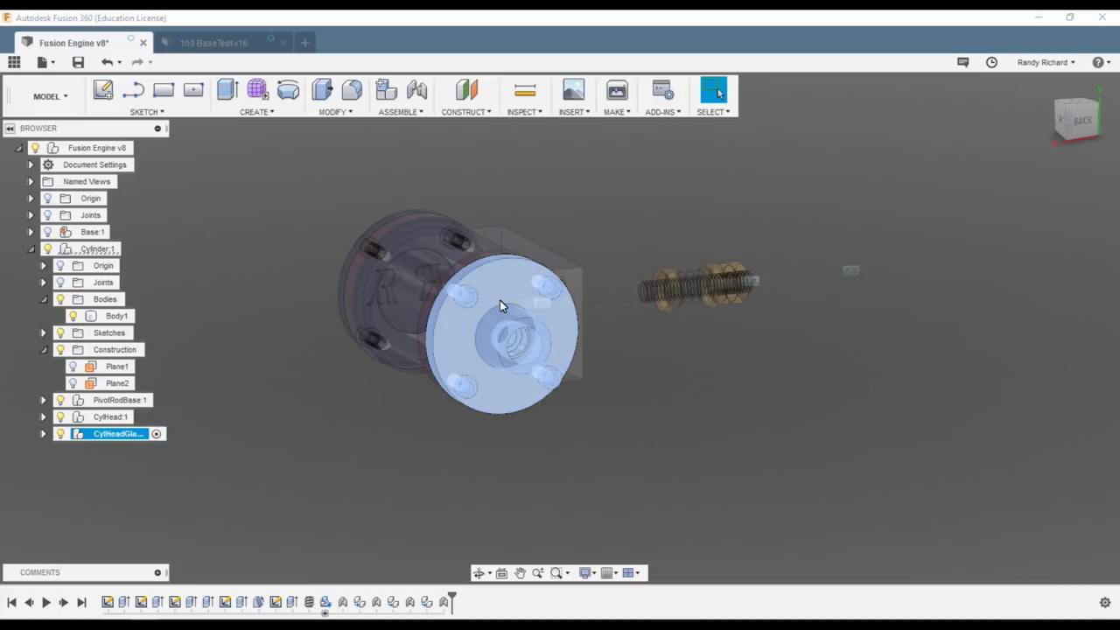
pyautogui.scroll(4, 462, 363)
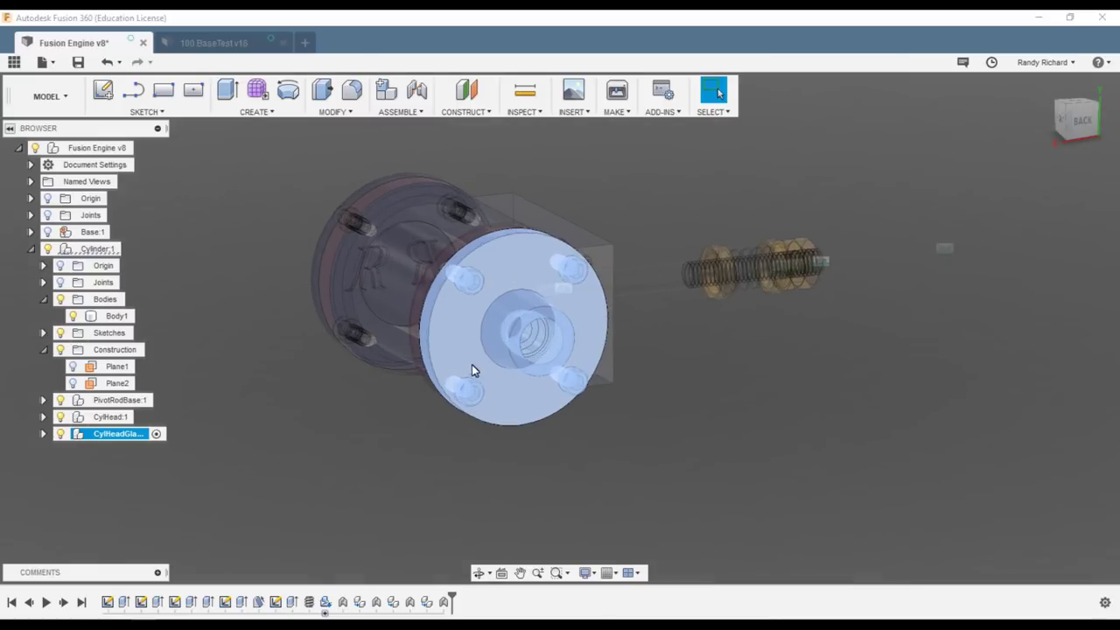
pyautogui.click(440, 495)
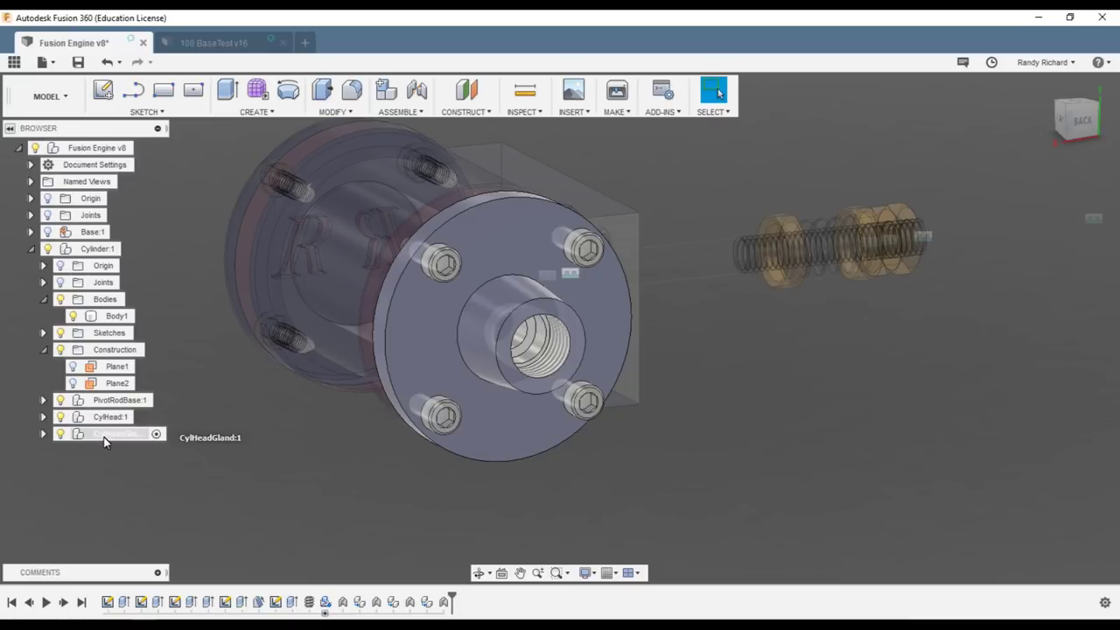
pyautogui.click(163, 435)
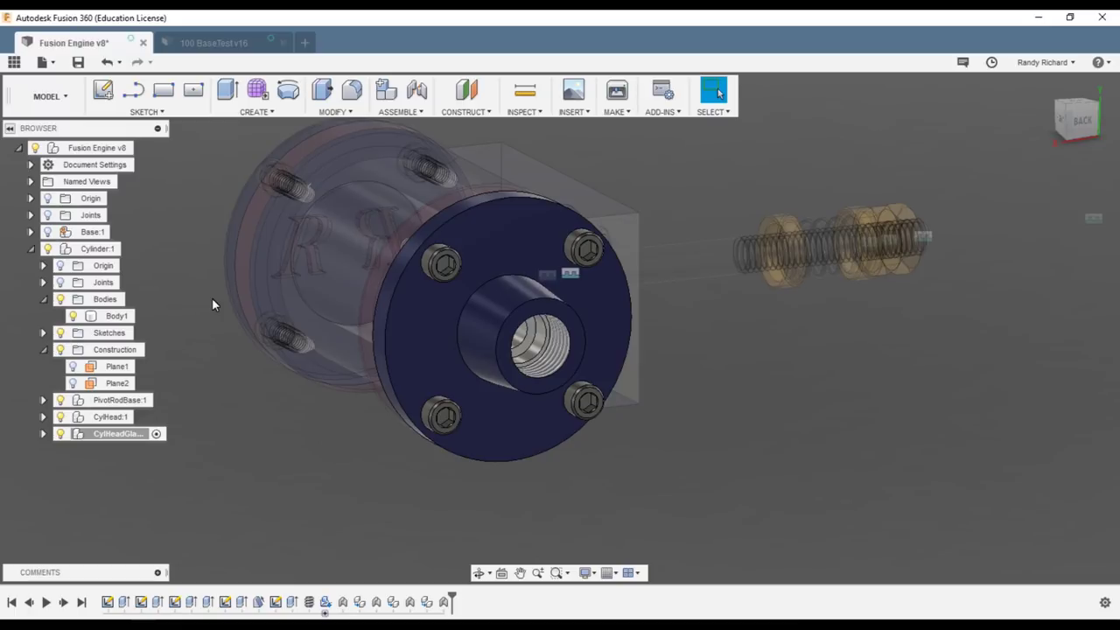
# Start a new sketch on the flat ring-shaped shoulder face inside the gland's threaded bore
pyautogui.scroll(2, 553, 392)
pyautogui.scroll(3, 549, 350)
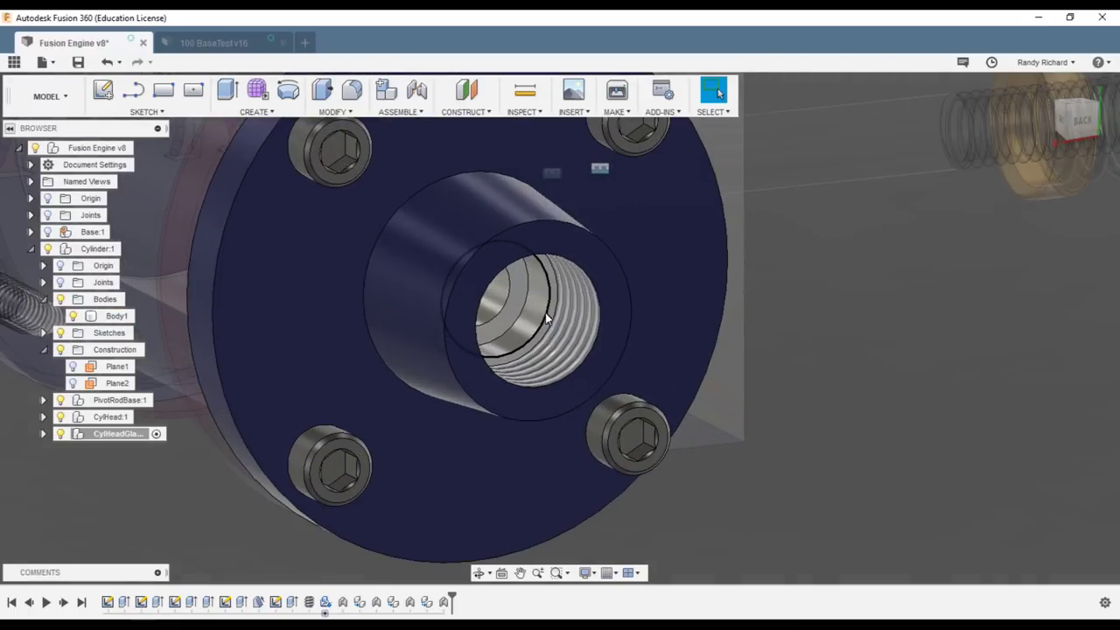
pyautogui.scroll(3, 568, 304)
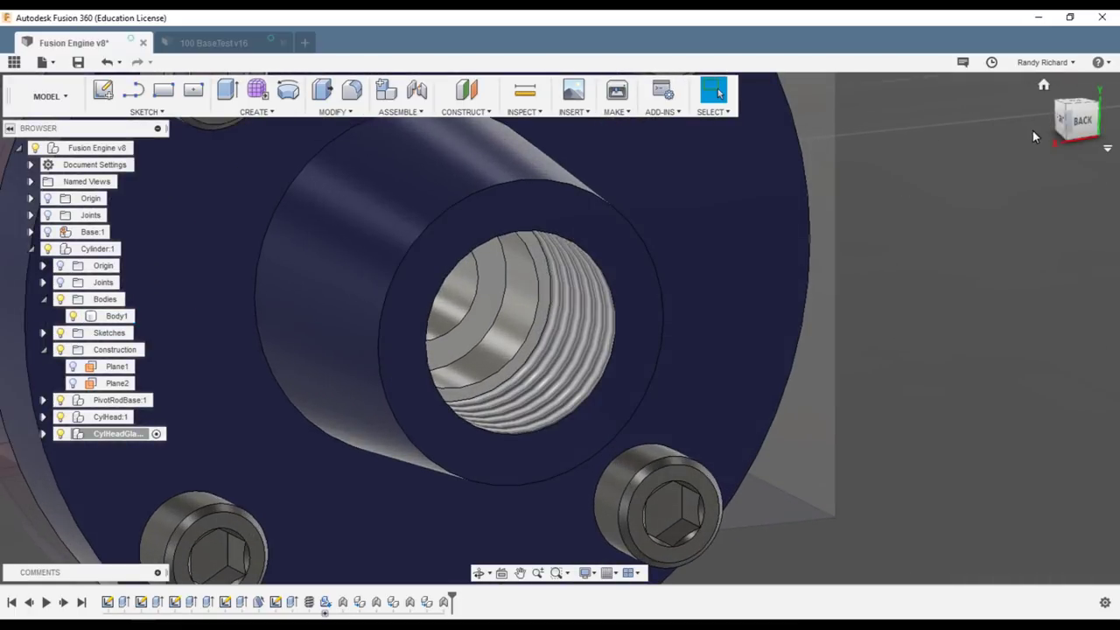
pyautogui.click(1071, 120)
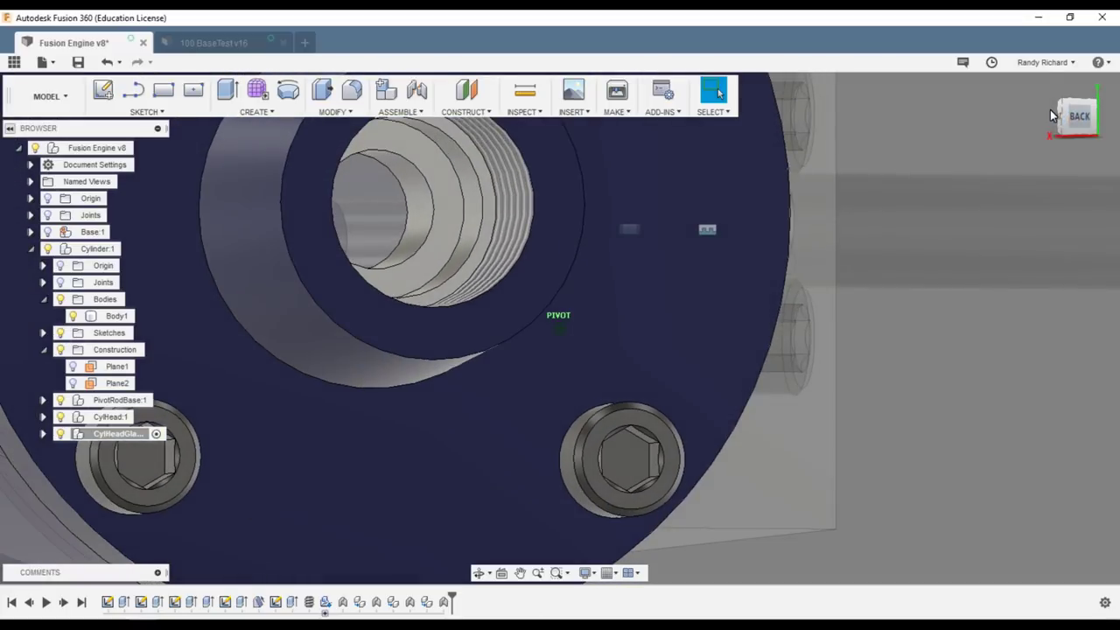
pyautogui.scroll(-2, 840, 253)
pyautogui.scroll(2, 593, 203)
pyautogui.scroll(-2, 588, 183)
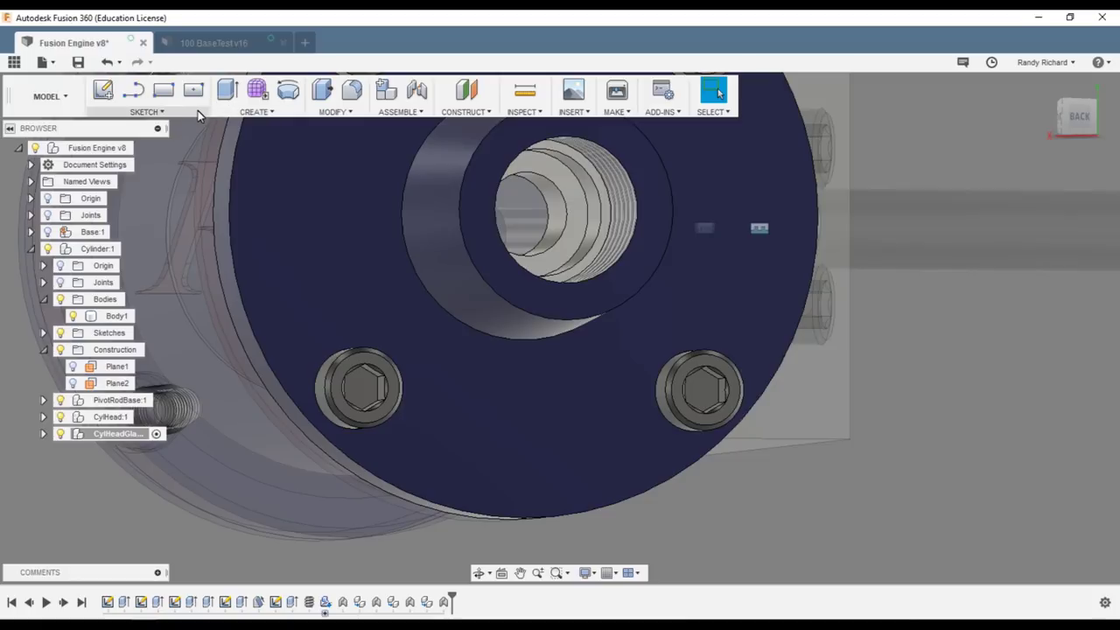
pyautogui.press('s')
pyautogui.click(311, 141)
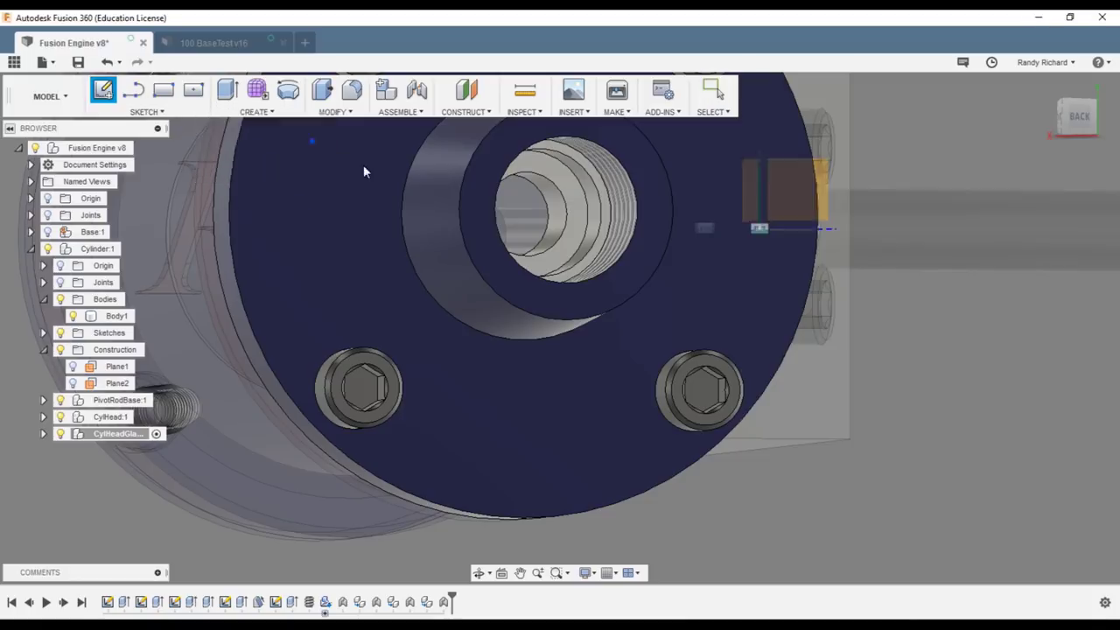
pyautogui.click(567, 177)
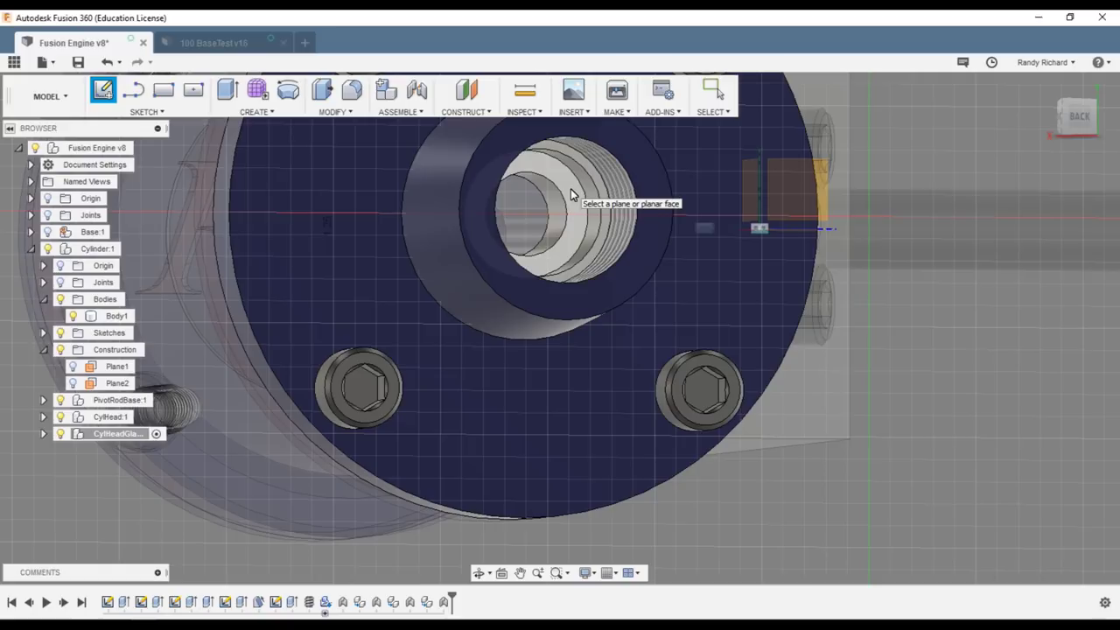
pyautogui.click(569, 190)
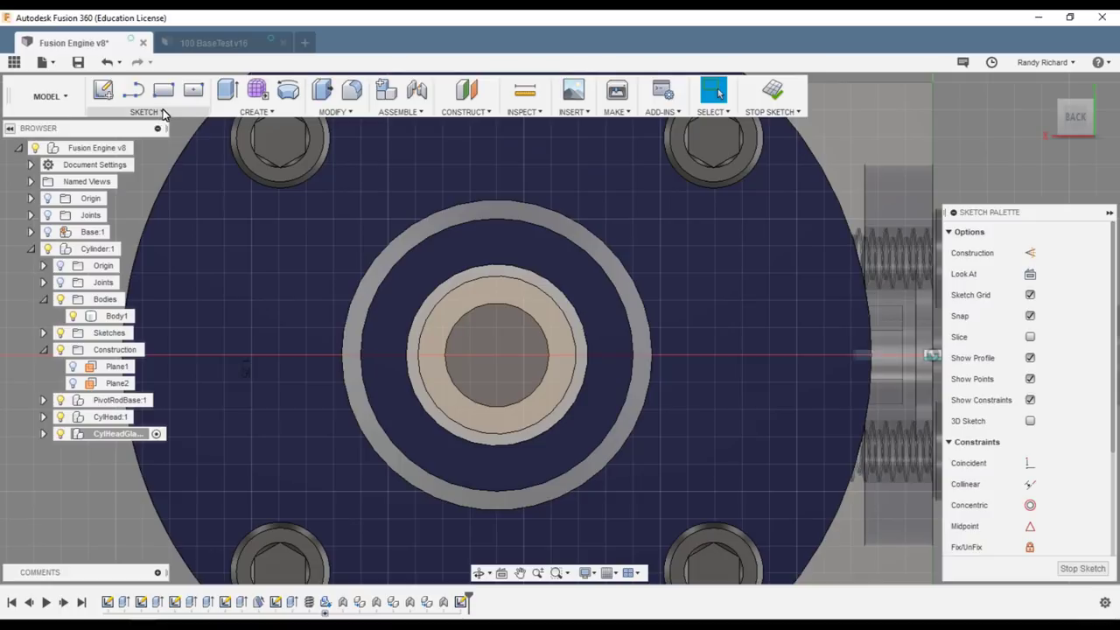
# Sketch a 0.285 in diameter circle centred on the gland's bore
pyautogui.press('c')
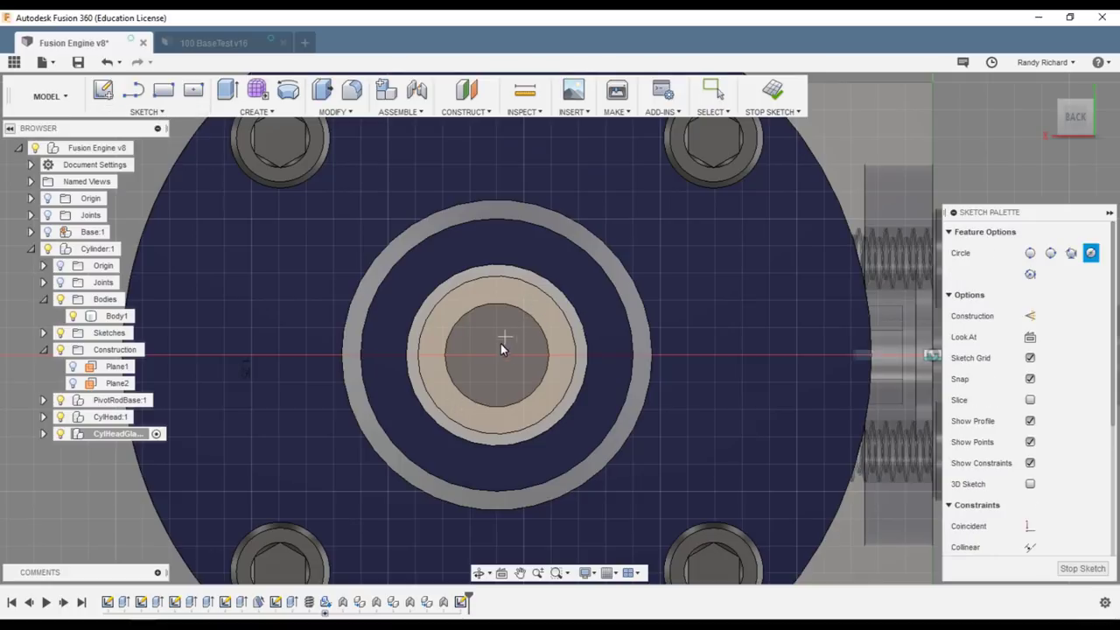
pyautogui.click(497, 355)
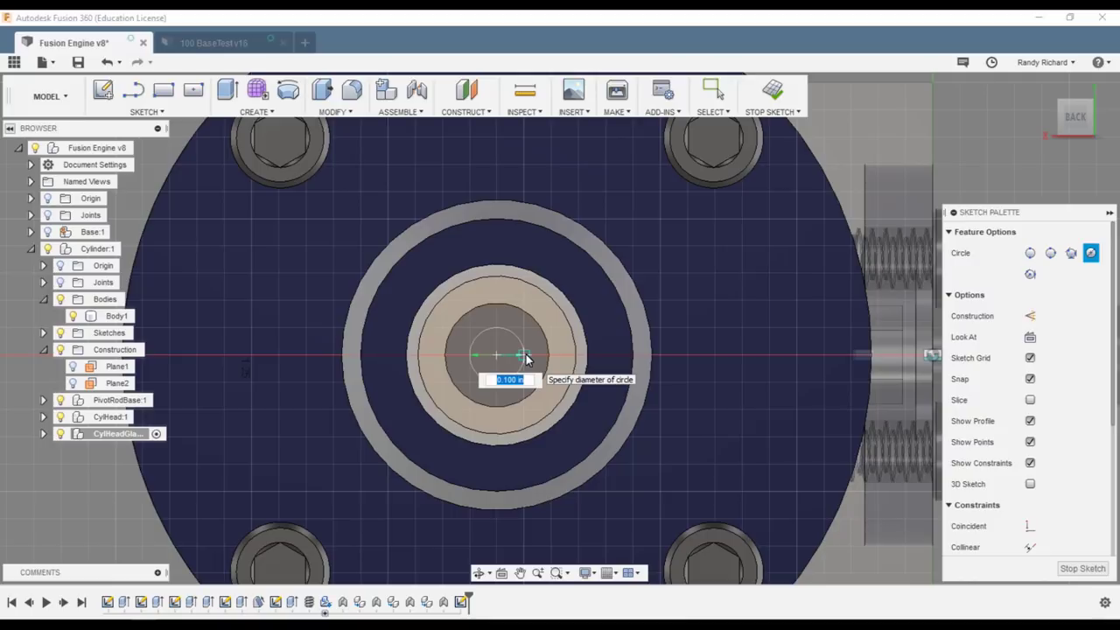
pyautogui.write('0.285')
pyautogui.press('Tab')
pyautogui.press('Return')
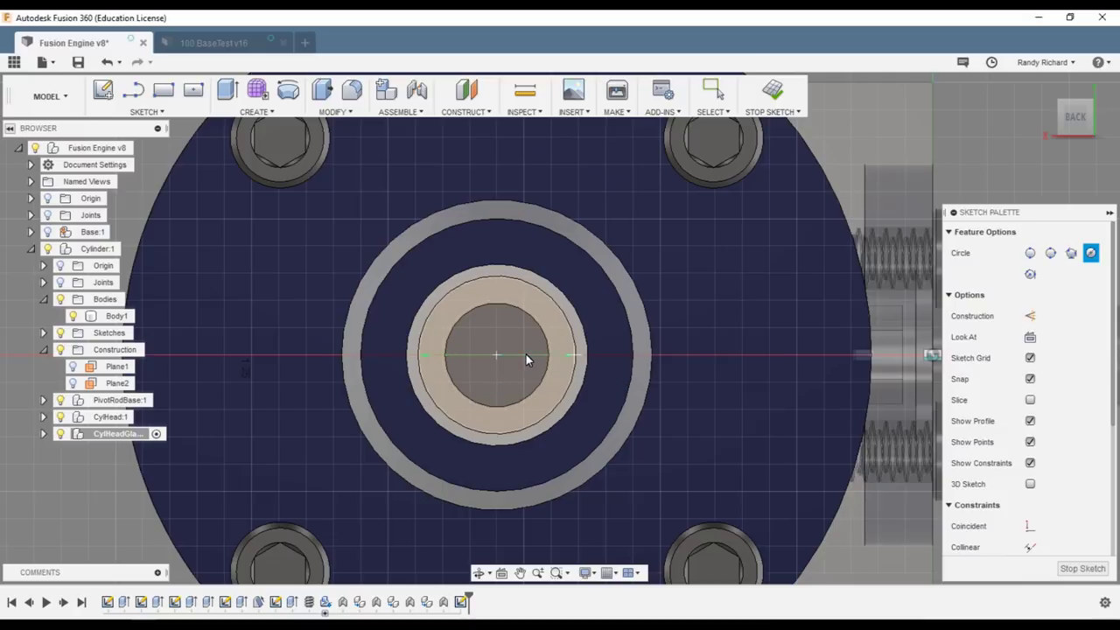
# Sketch a second circle 0.189 in in diameter, concentric with the bore, and finish the sketch
pyautogui.click(497, 355)
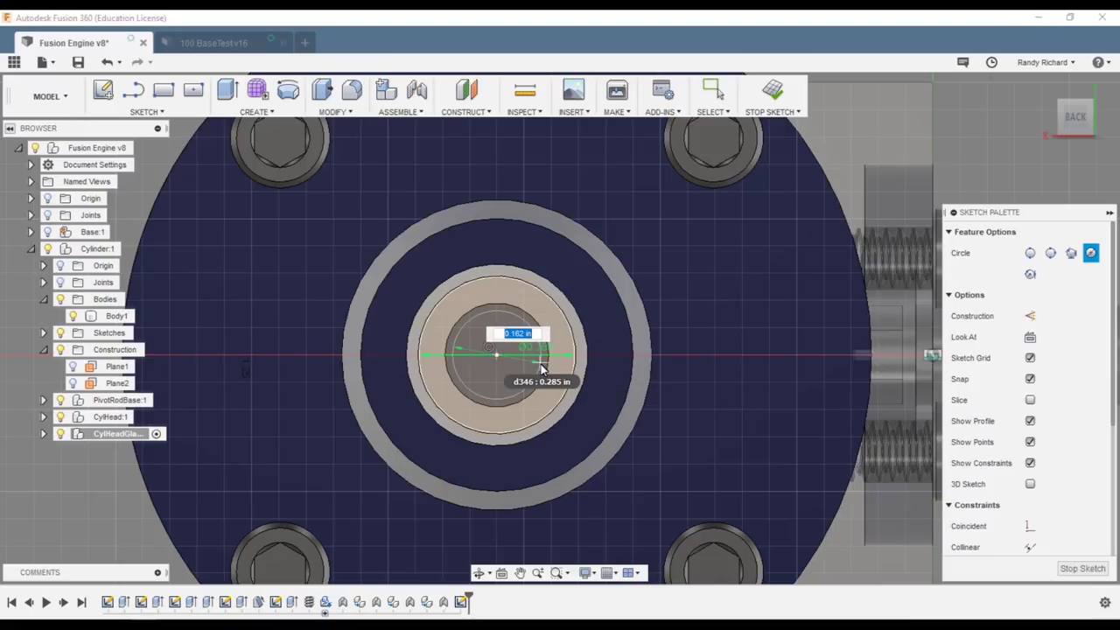
pyautogui.write('.189')
pyautogui.press('Tab')
pyautogui.press('Return')
pyautogui.press('Escape')
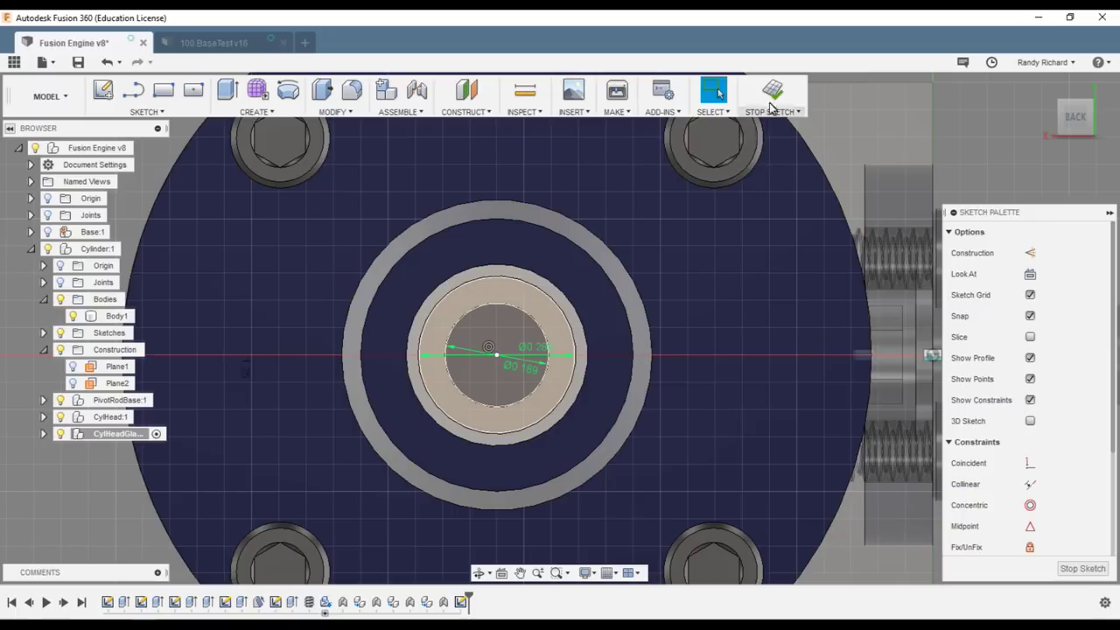
pyautogui.click(774, 95)
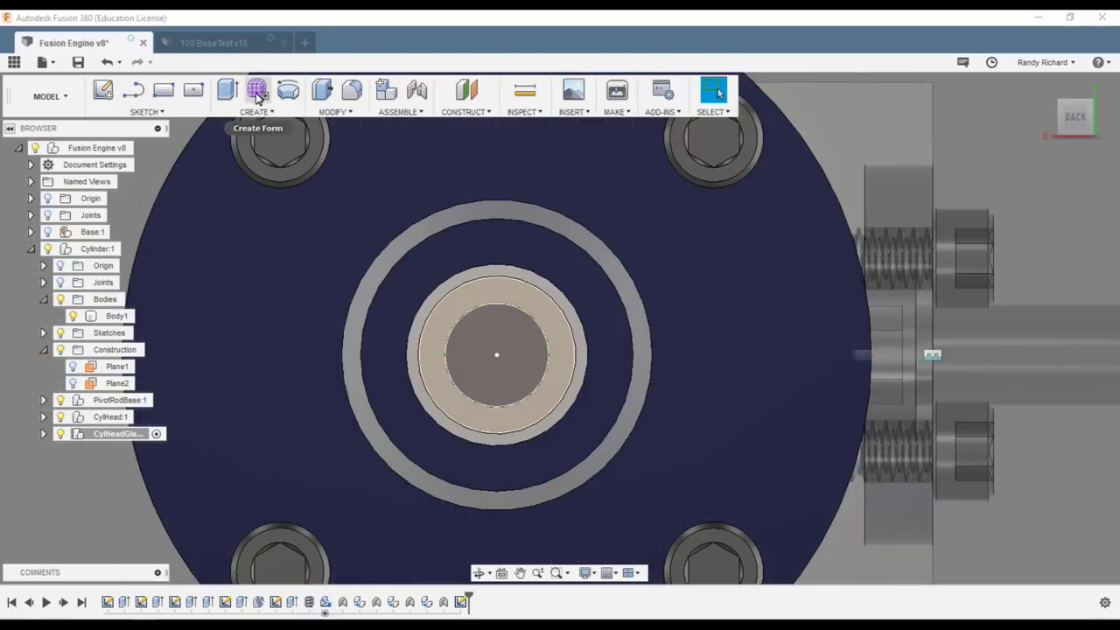
# Extrude the ring-shaped profile between the two circles 0.1875 in outward into the threaded bore as a Join
pyautogui.click(228, 91)
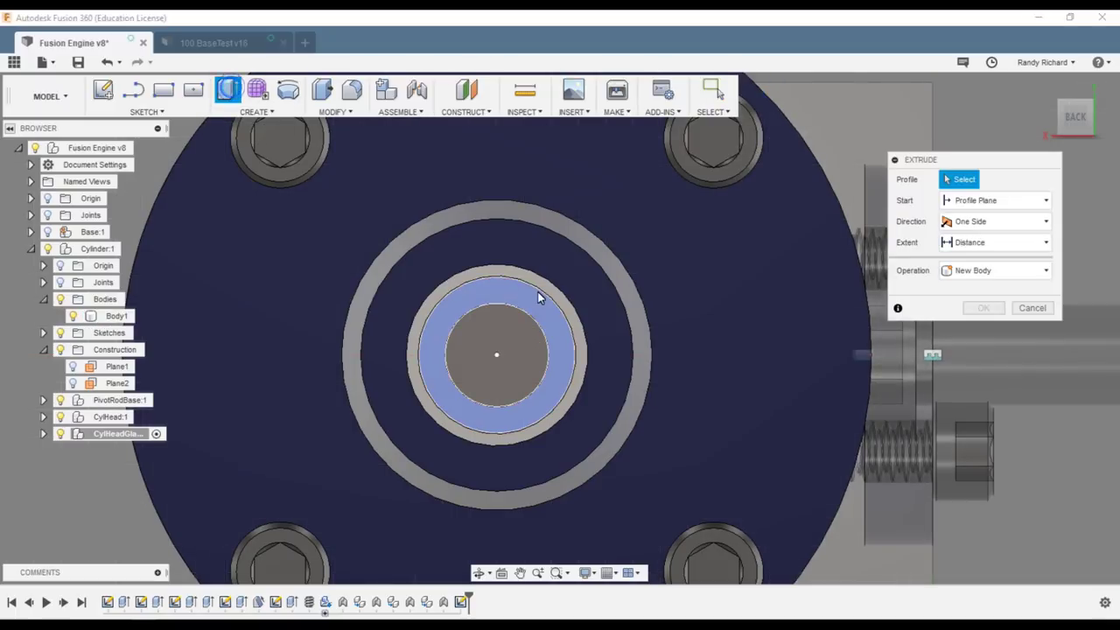
pyautogui.click(538, 301)
pyautogui.scroll(-2, 540, 306)
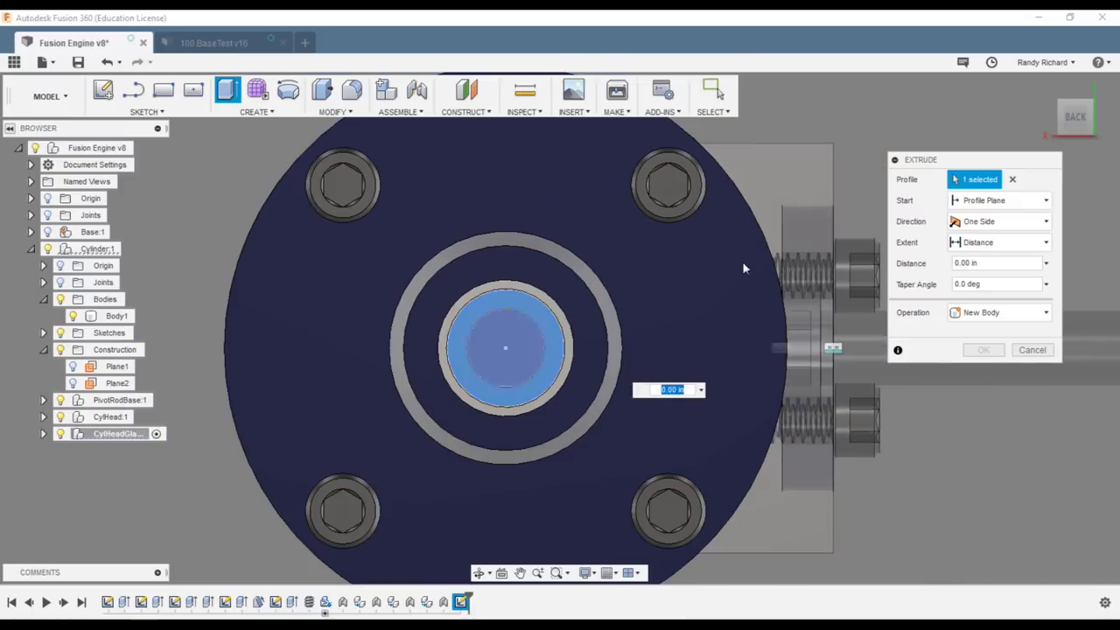
pyautogui.moveTo(1075, 120); pyautogui.dragTo(1119, 128)
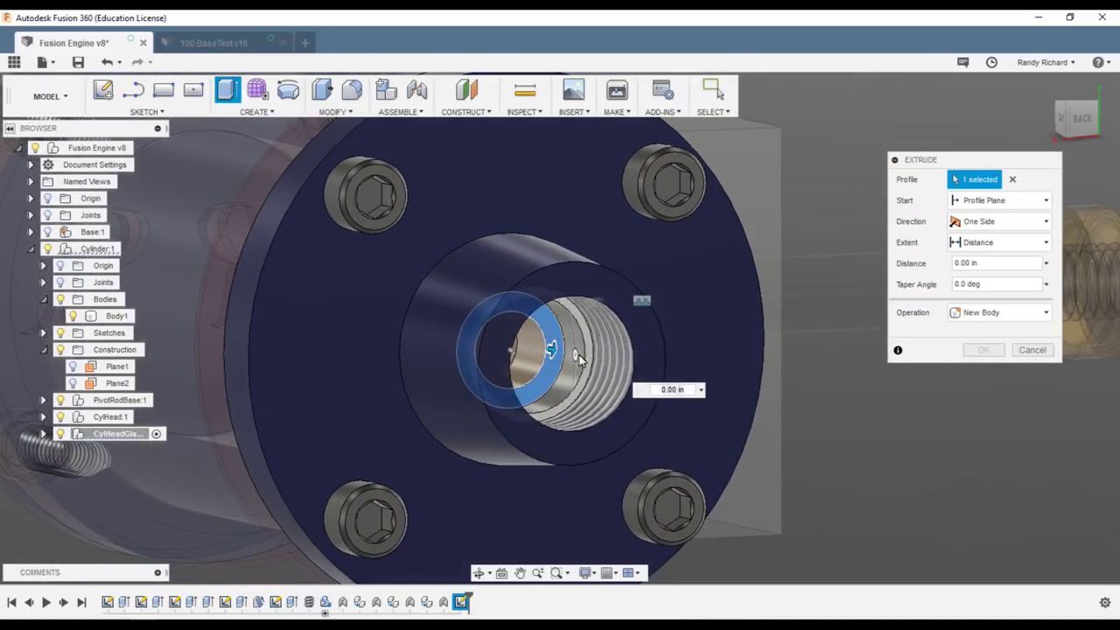
pyautogui.moveTo(552, 350); pyautogui.dragTo(573, 361)
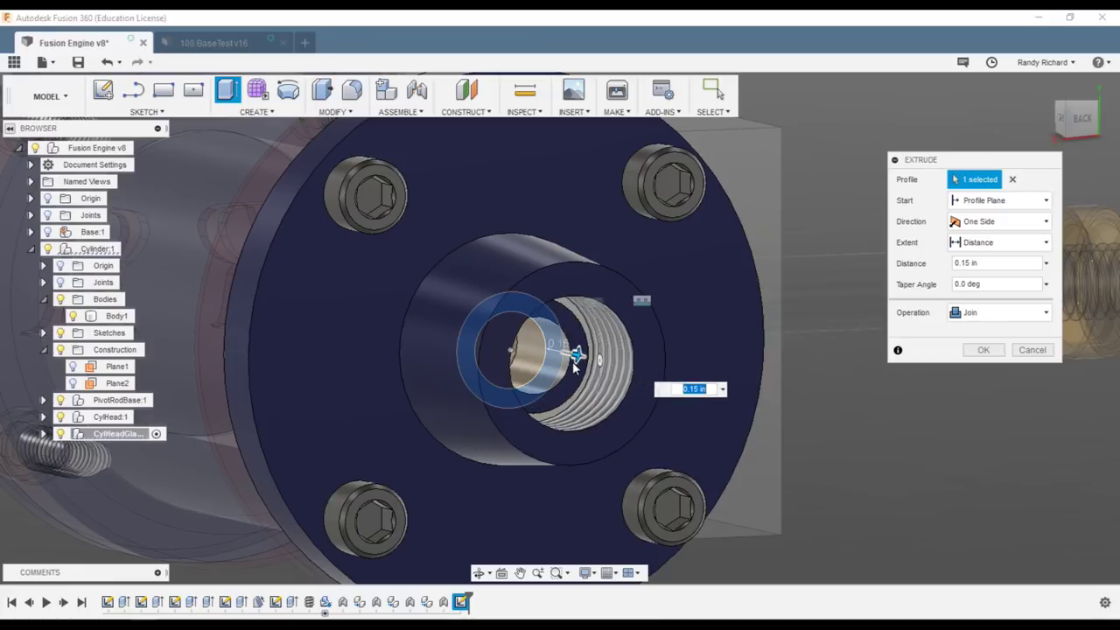
pyautogui.write('.1')
pyautogui.write('25')
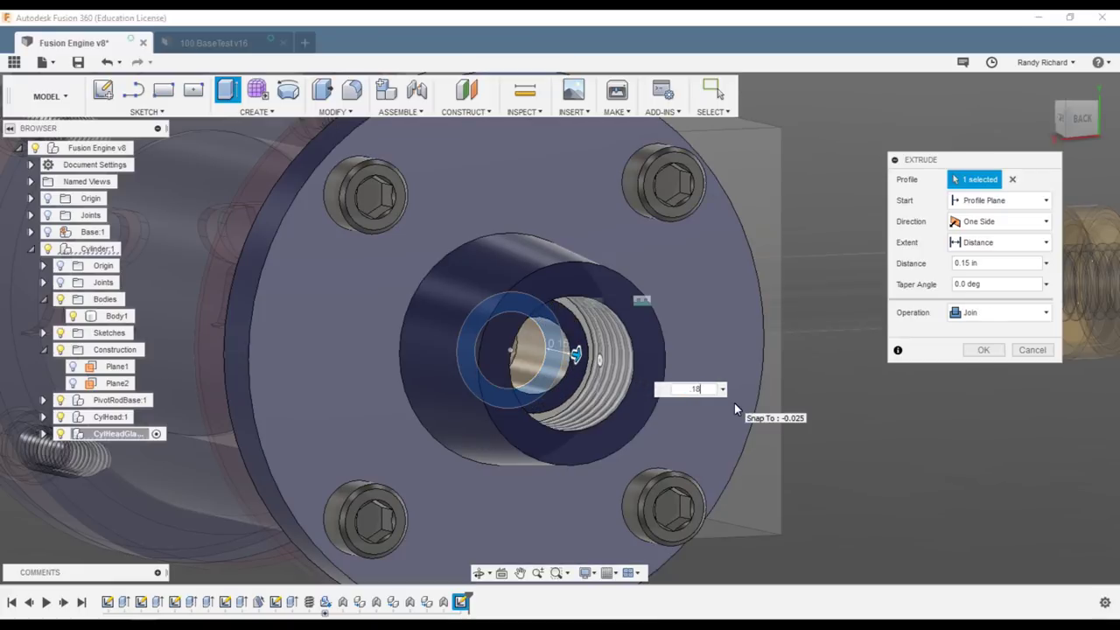
pyautogui.press('Return')
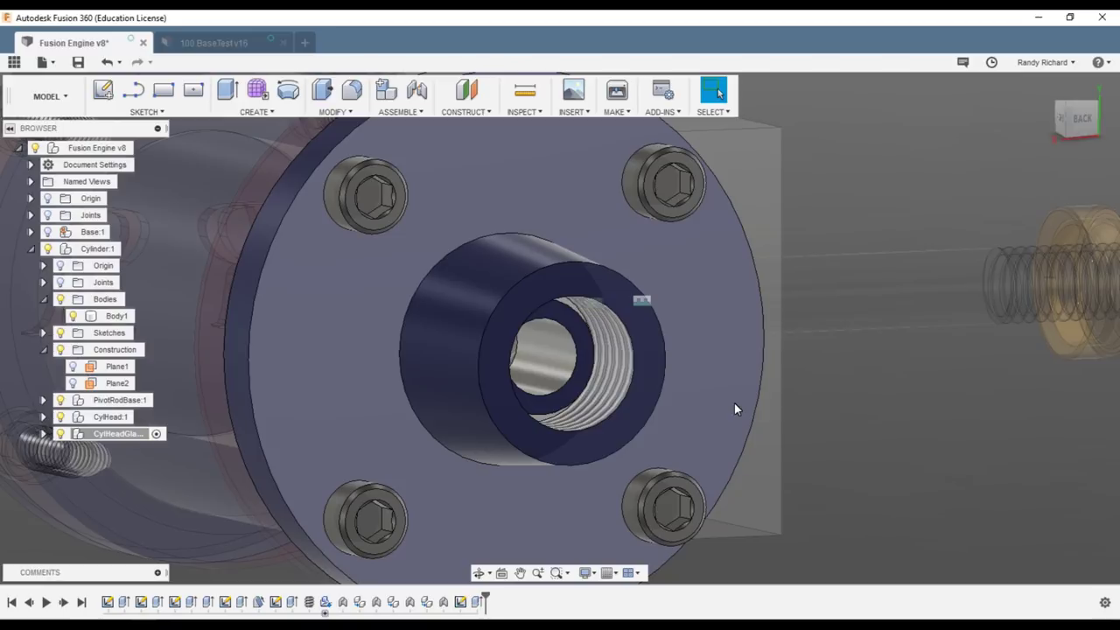
# Edit the ring's extrusion and change its operation to New Body
pyautogui.click(1079, 113)
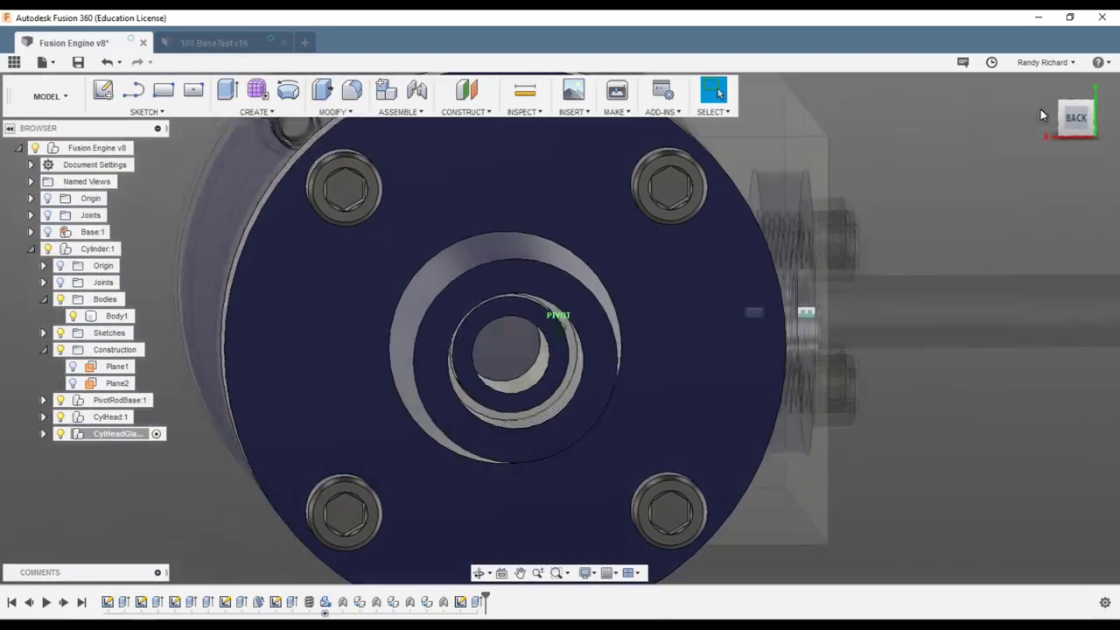
pyautogui.moveTo(1041, 110)
pyautogui.mouseDown()
pyautogui.moveTo(1017, 110)
pyautogui.moveTo(1069, 119)
pyautogui.mouseUp()
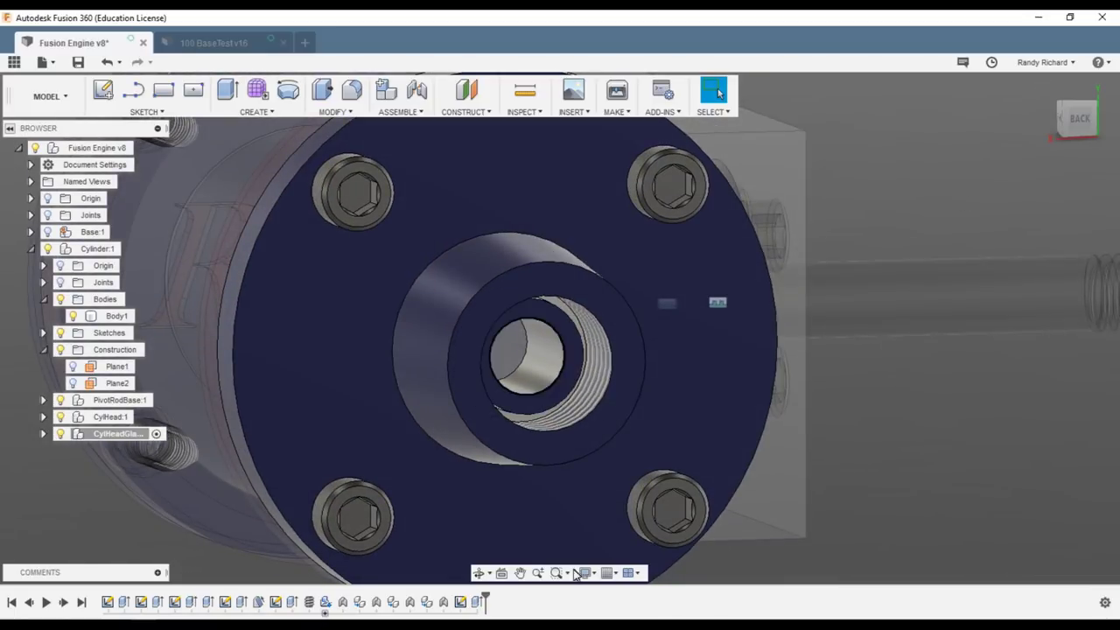
pyautogui.rightClick(478, 605)
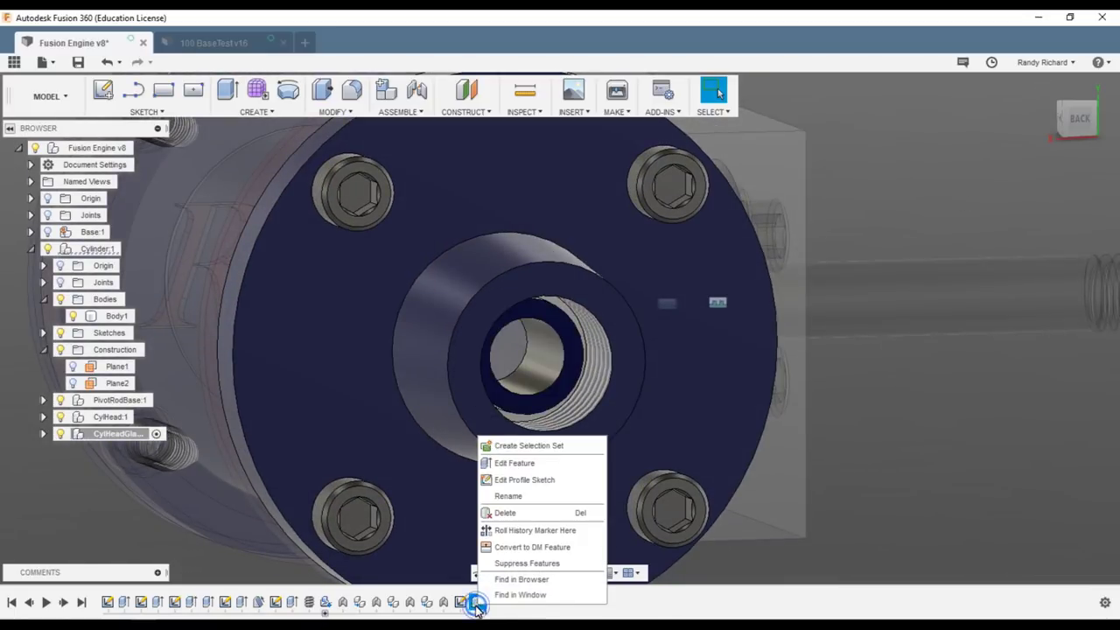
pyautogui.click(551, 457)
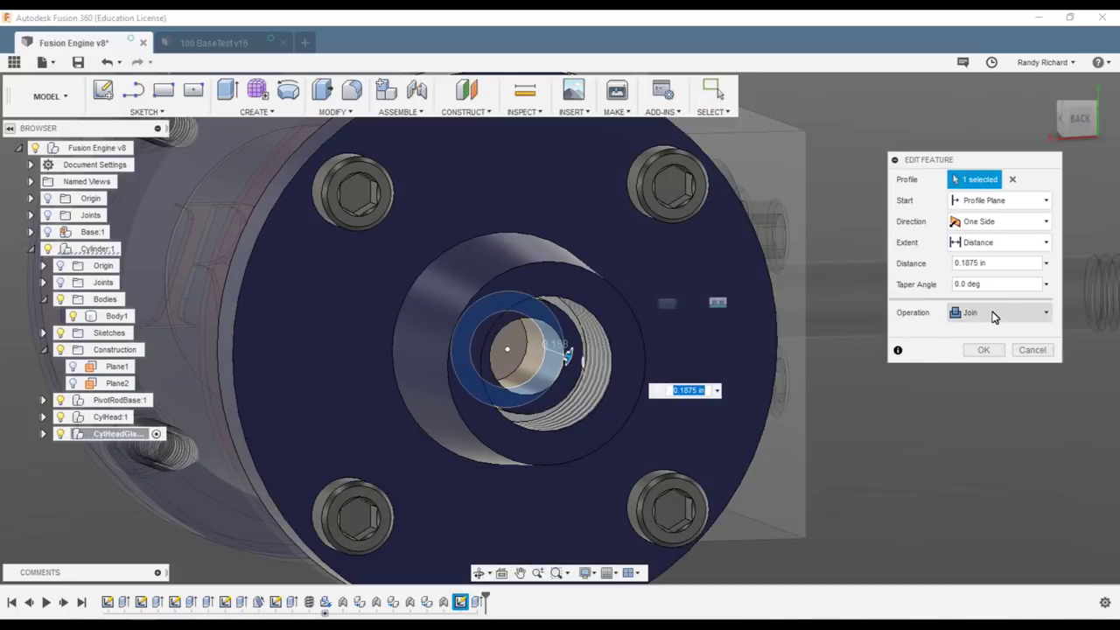
pyautogui.click(1014, 314)
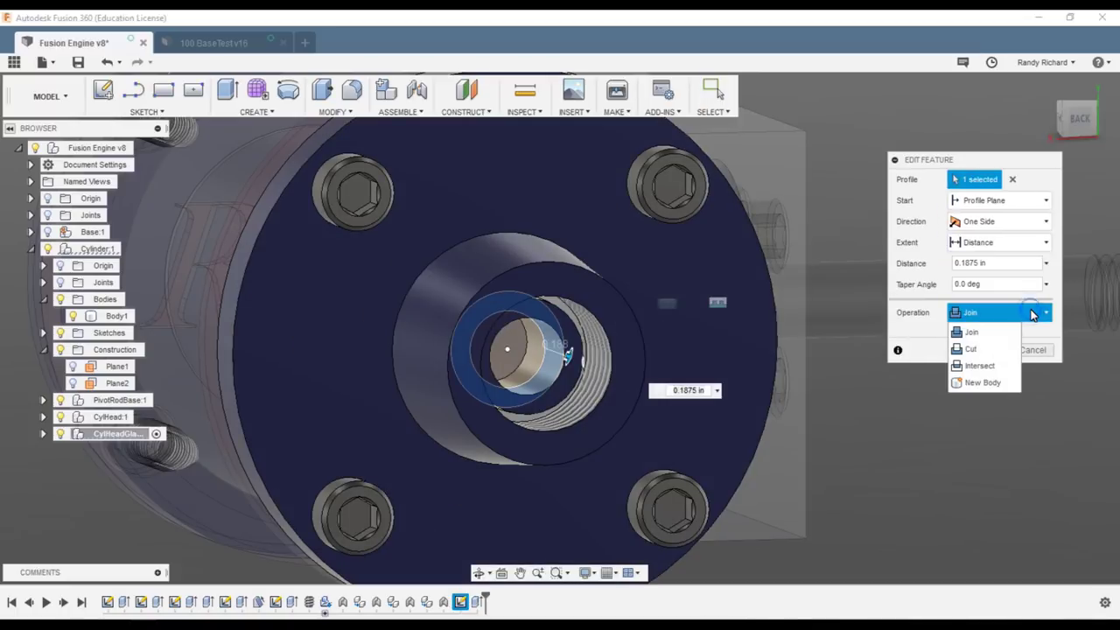
pyautogui.click(984, 384)
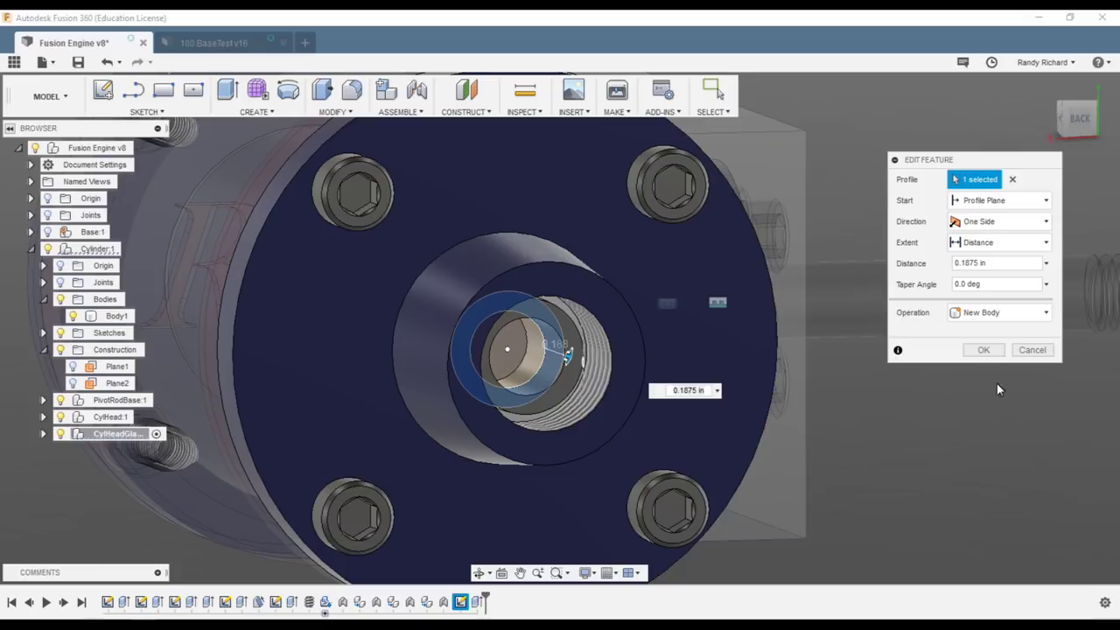
pyautogui.click(992, 351)
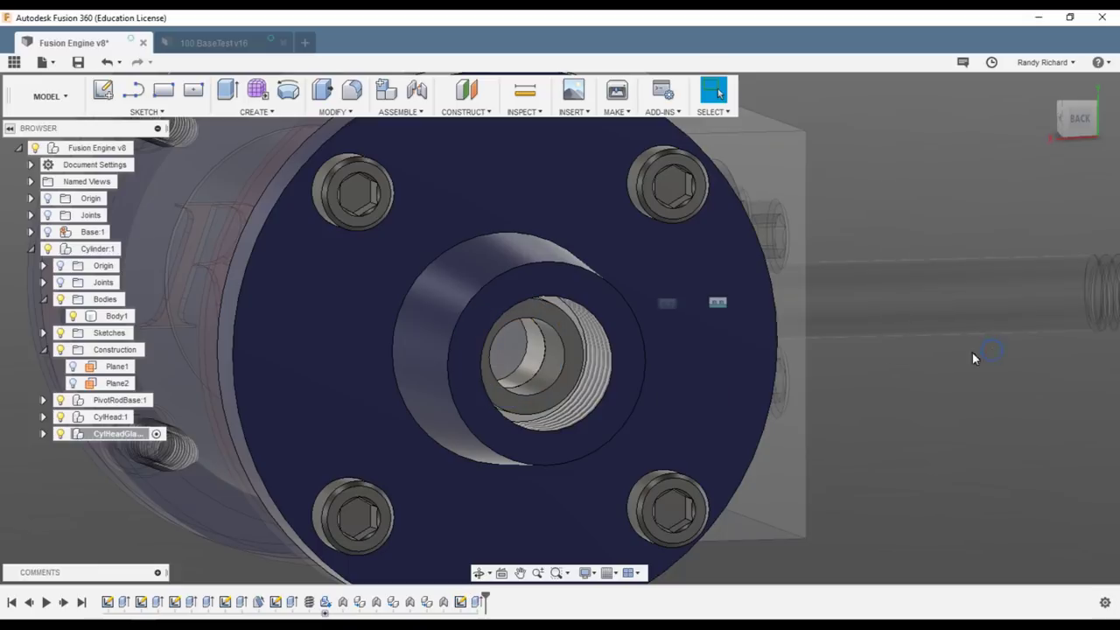
# Create a component from the new ring body, Body2, in the gland component
pyautogui.moveTo(1077, 116)
pyautogui.mouseDown()
pyautogui.moveTo(1081, 125)
pyautogui.moveTo(1085, 113)
pyautogui.moveTo(1056, 99)
pyautogui.moveTo(1093, 112)
pyautogui.mouseUp()
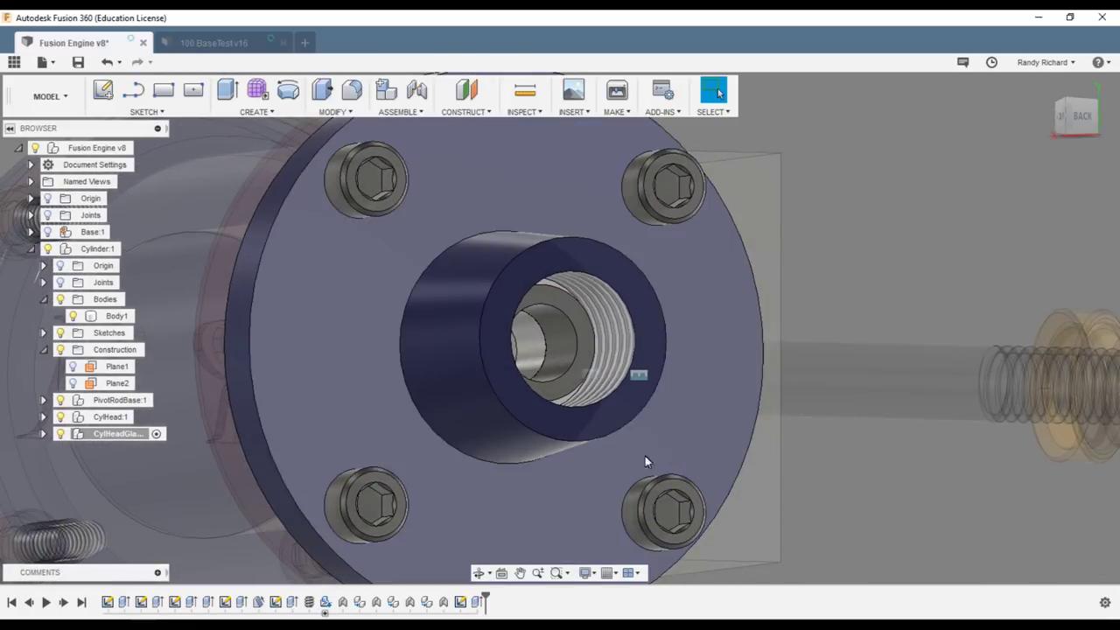
pyautogui.click(43, 434)
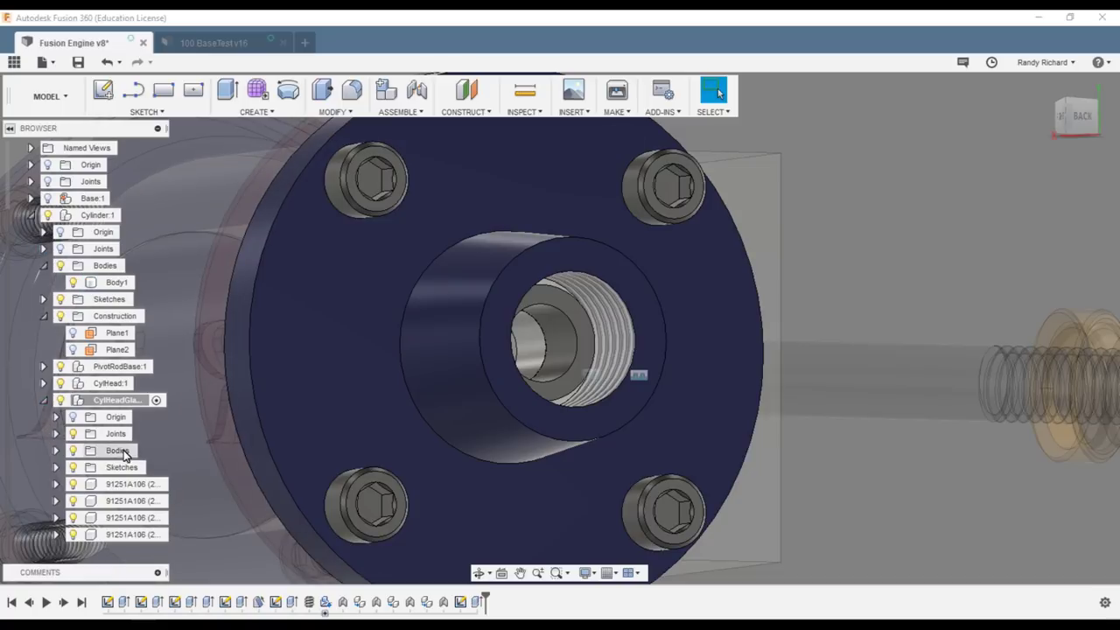
pyautogui.click(55, 451)
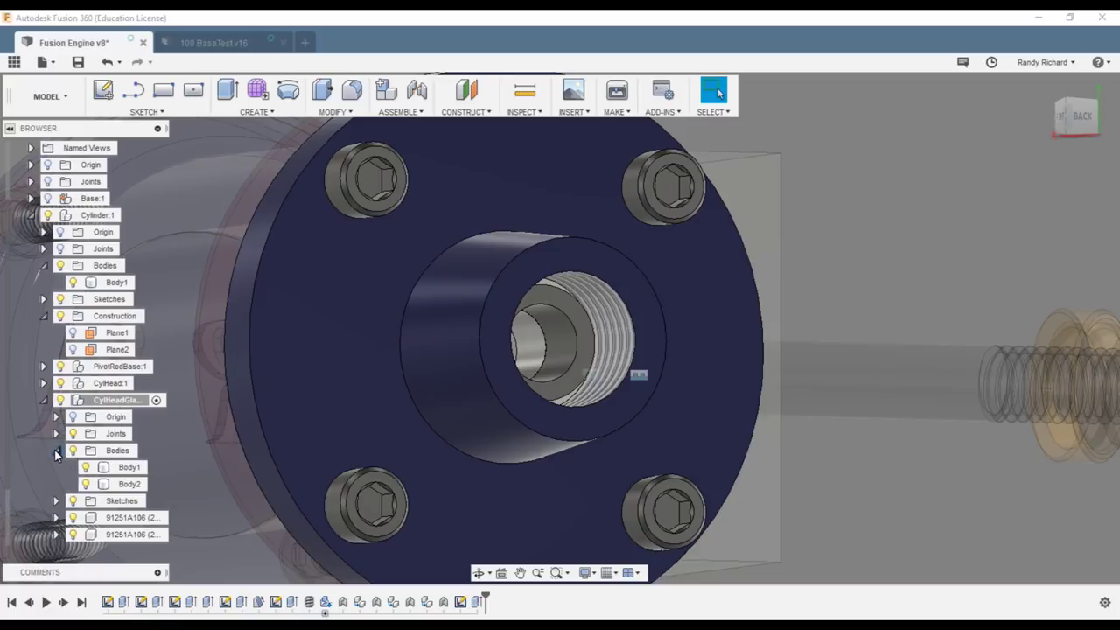
pyautogui.scroll(-1, 157, 475)
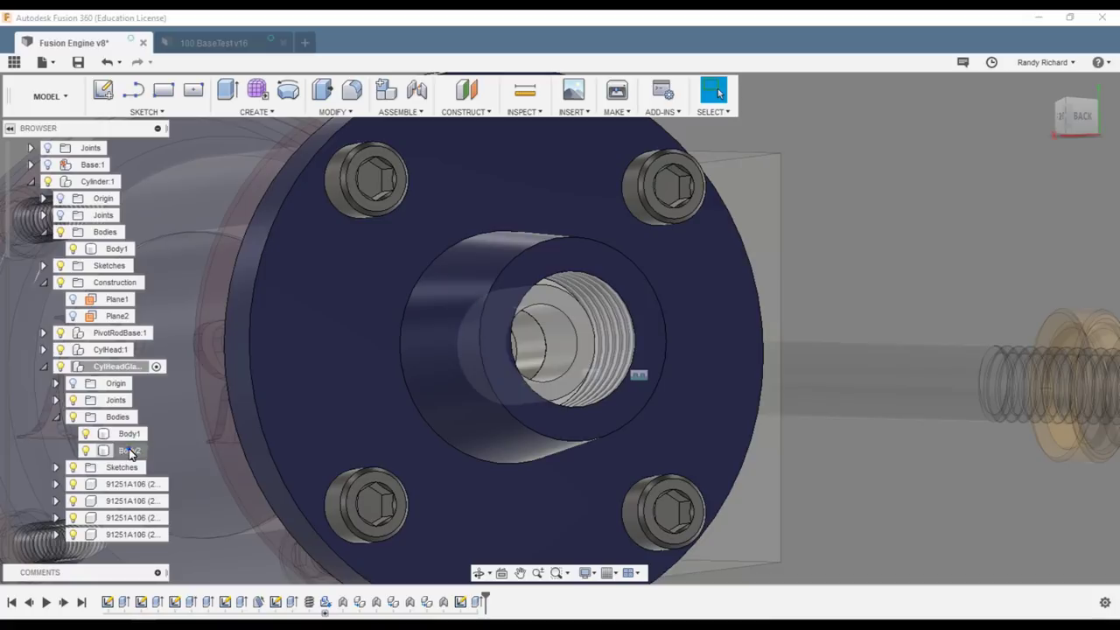
pyautogui.click(123, 455)
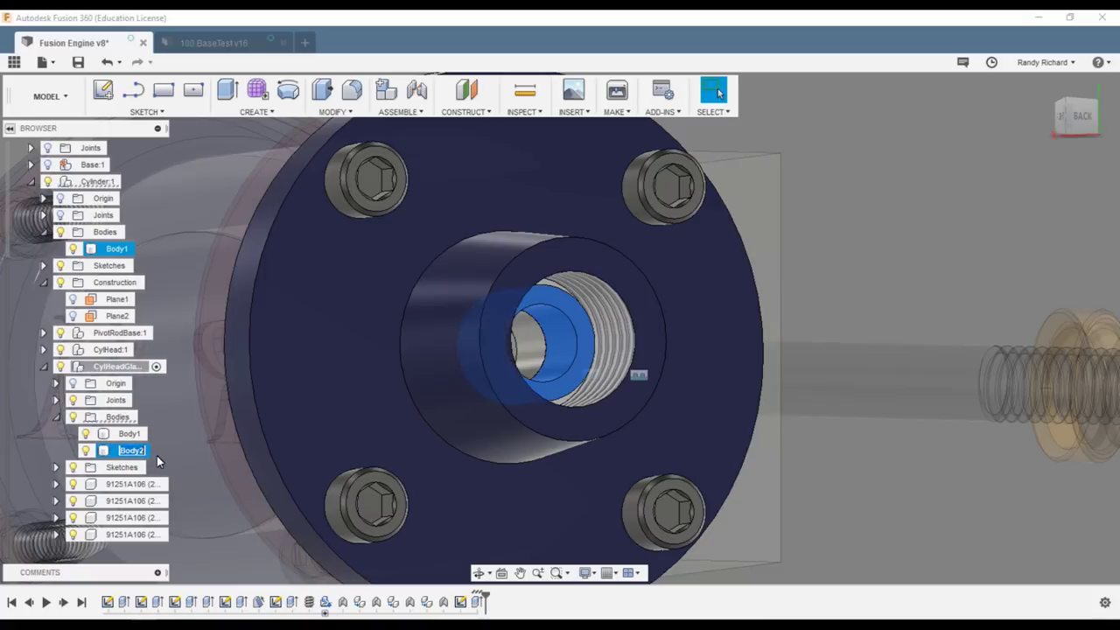
pyautogui.click(156, 459)
pyautogui.click(131, 452)
pyautogui.rightClick(130, 452)
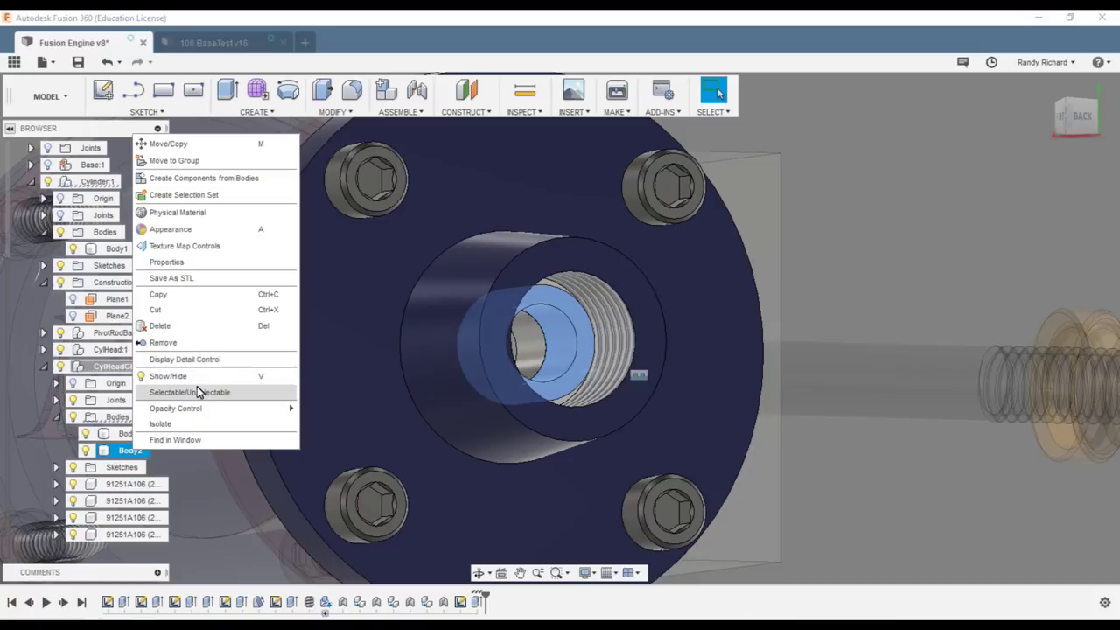
pyautogui.click(206, 179)
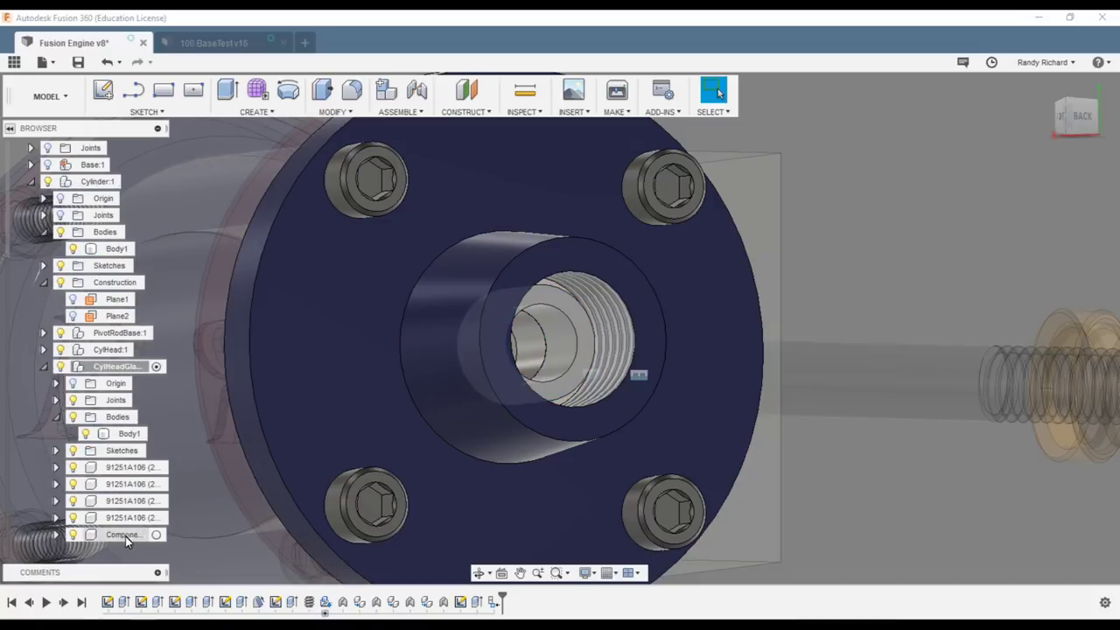
# Rename the new ring component as Packing
pyautogui.click(203, 477)
pyautogui.scroll(5, 203, 477)
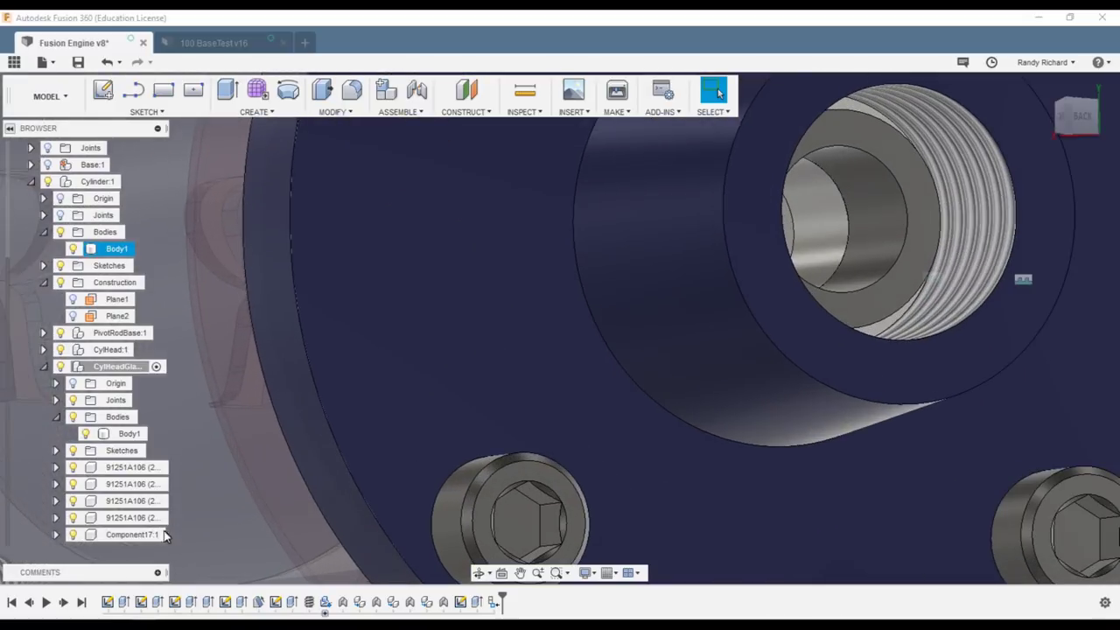
pyautogui.doubleClick(105, 539)
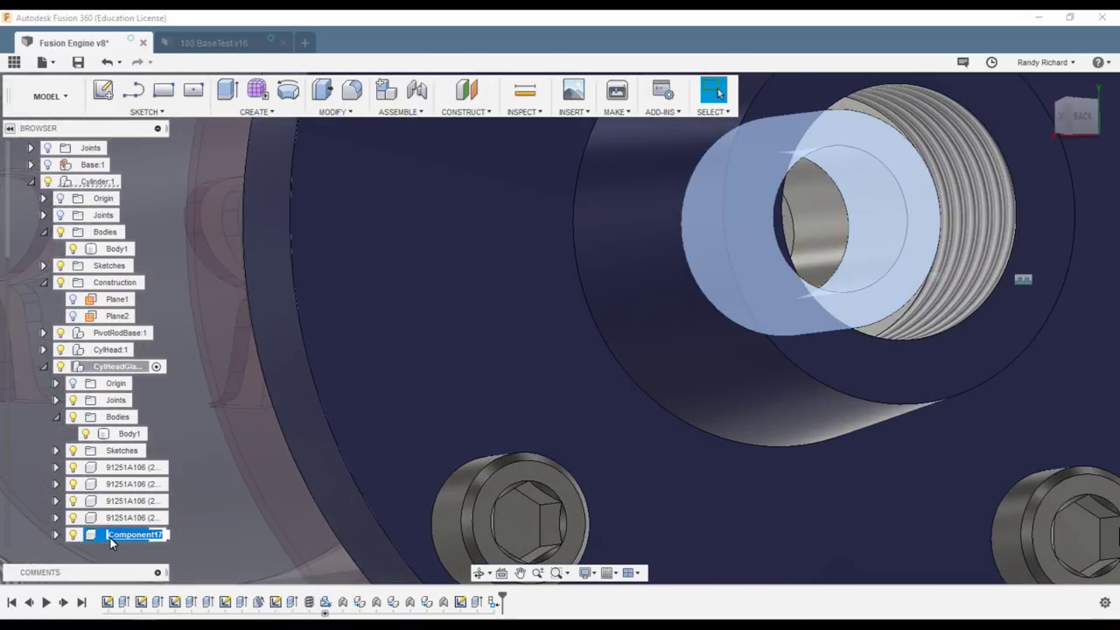
pyautogui.write('PAck')
pyautogui.press('Return')
pyautogui.doubleClick(110, 536)
pyautogui.click(111, 536)
pyautogui.click(120, 541)
pyautogui.press('Return')
pyautogui.click(291, 481)
# Try moving the Packing ring out of the gland's bore, and undo the move
pyautogui.scroll(-1, 46, 488)
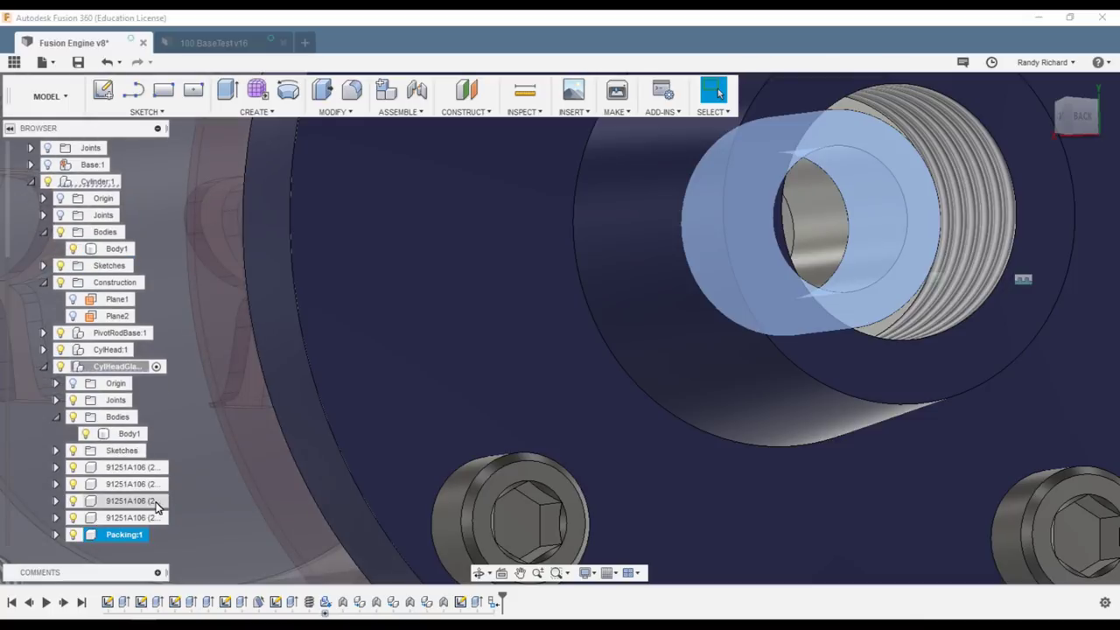
pyautogui.scroll(-5, 190, 480)
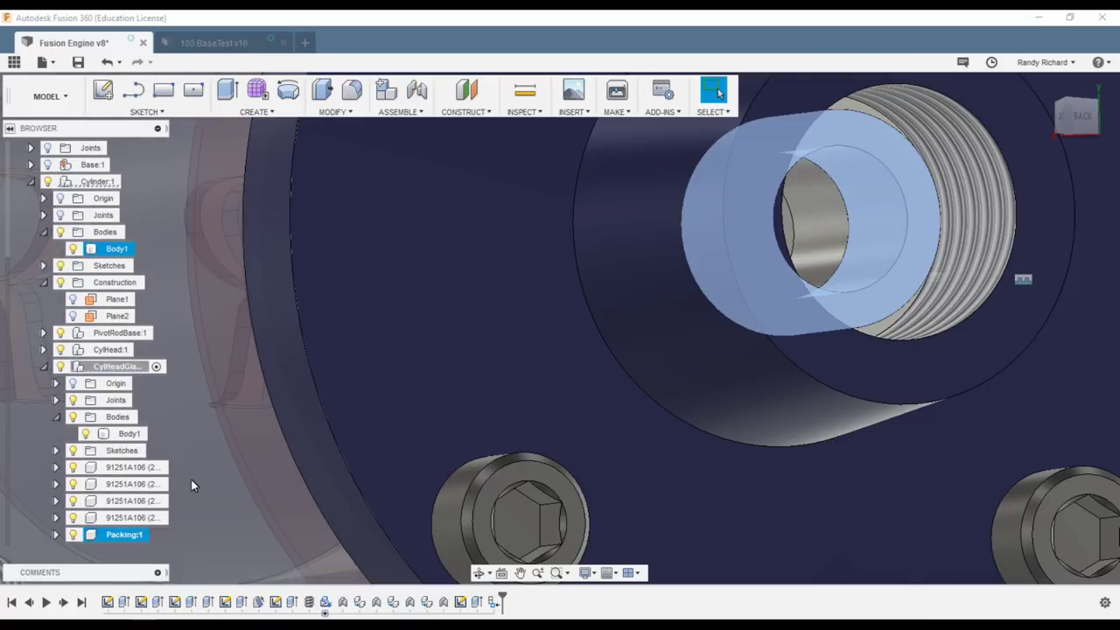
pyautogui.click(537, 327)
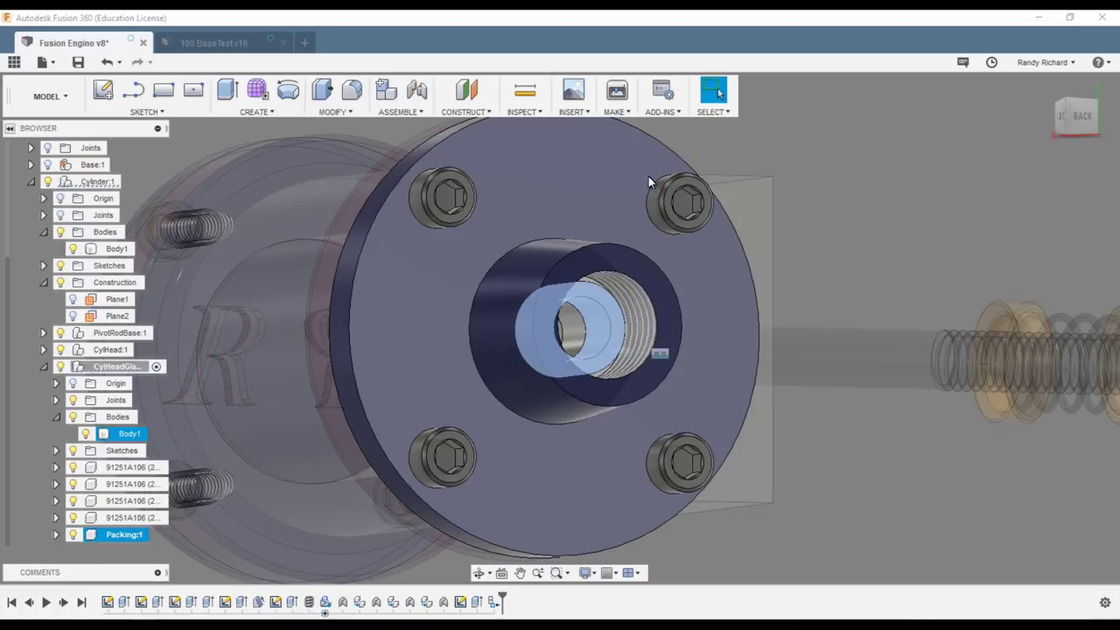
pyautogui.scroll(-2, 620, 197)
pyautogui.scroll(2, 740, 144)
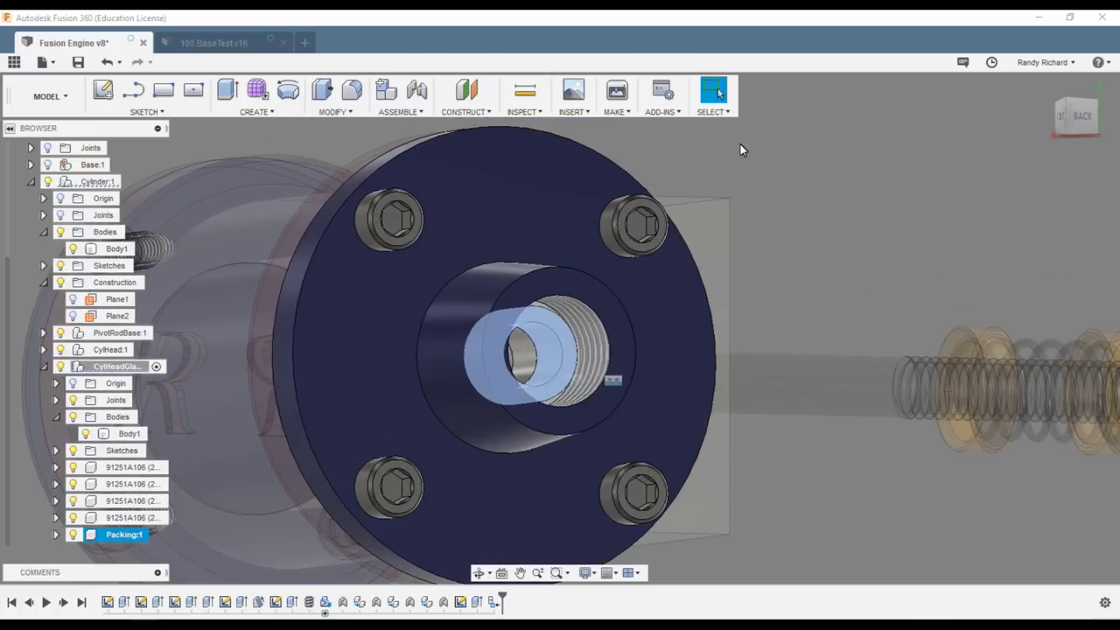
pyautogui.click(753, 210)
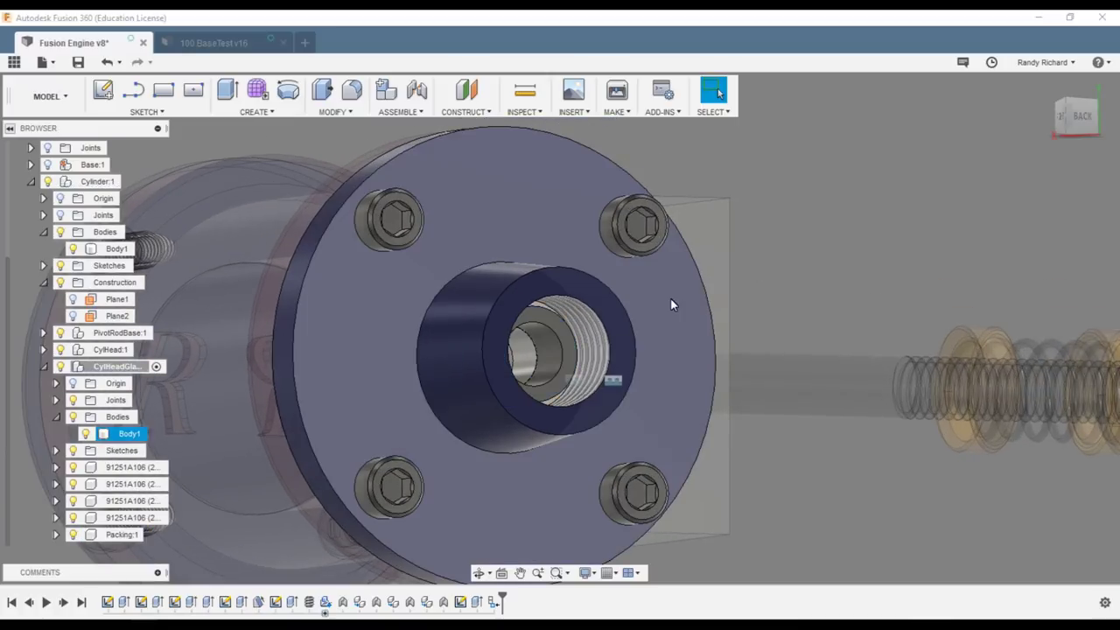
pyautogui.moveTo(546, 329); pyautogui.dragTo(812, 215)
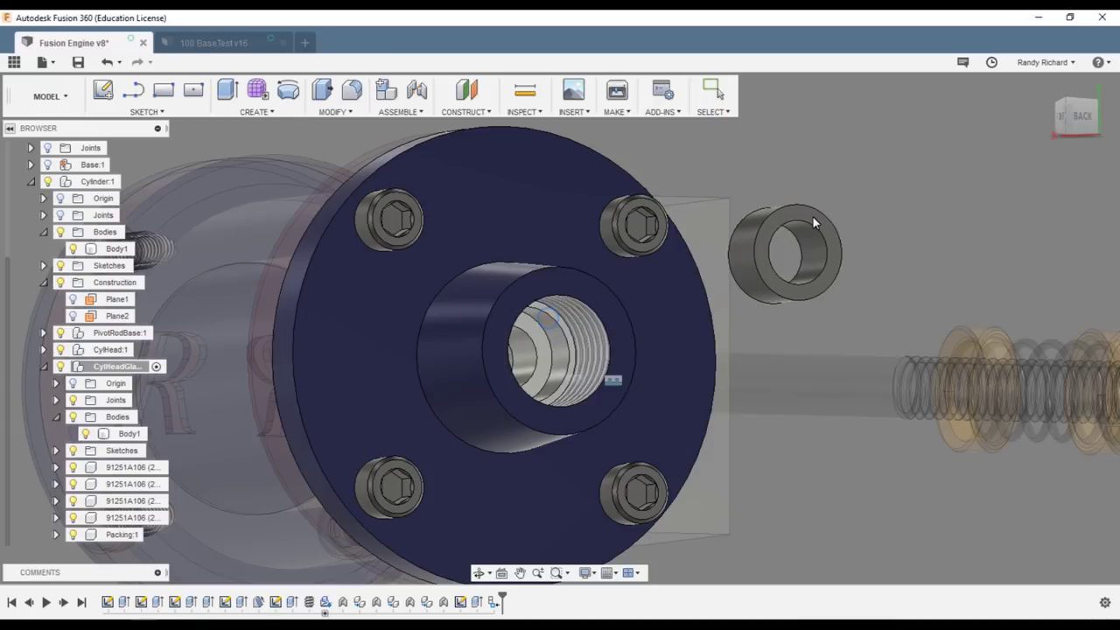
pyautogui.click(107, 61)
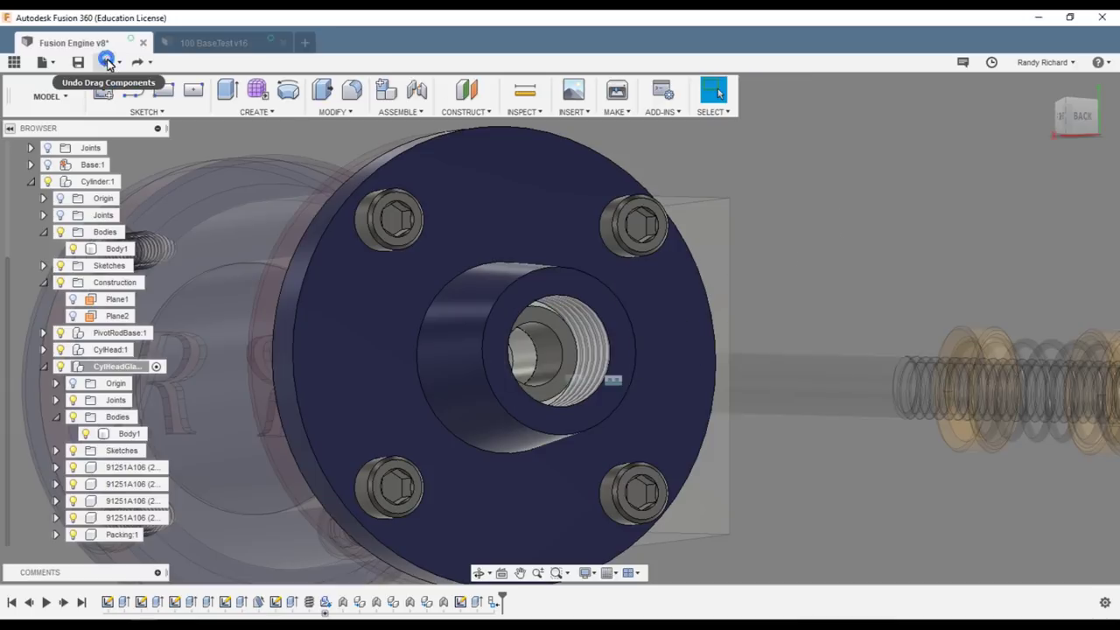
# Fix the Packing ring to the cylinder head gland with a Rigid as-built joint
pyautogui.click(398, 113)
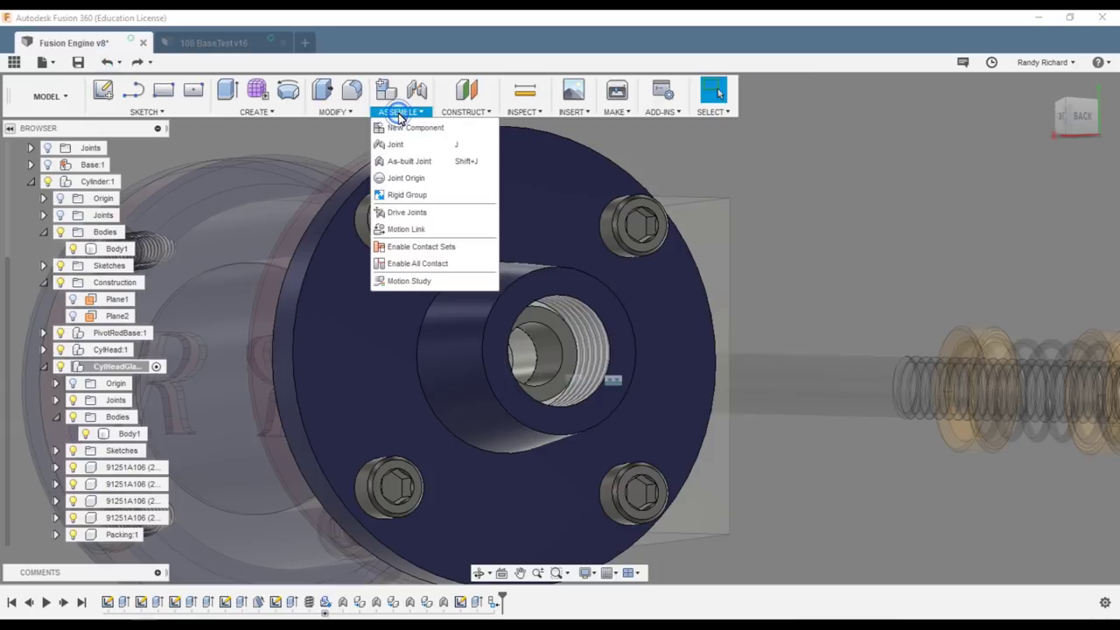
pyautogui.click(416, 159)
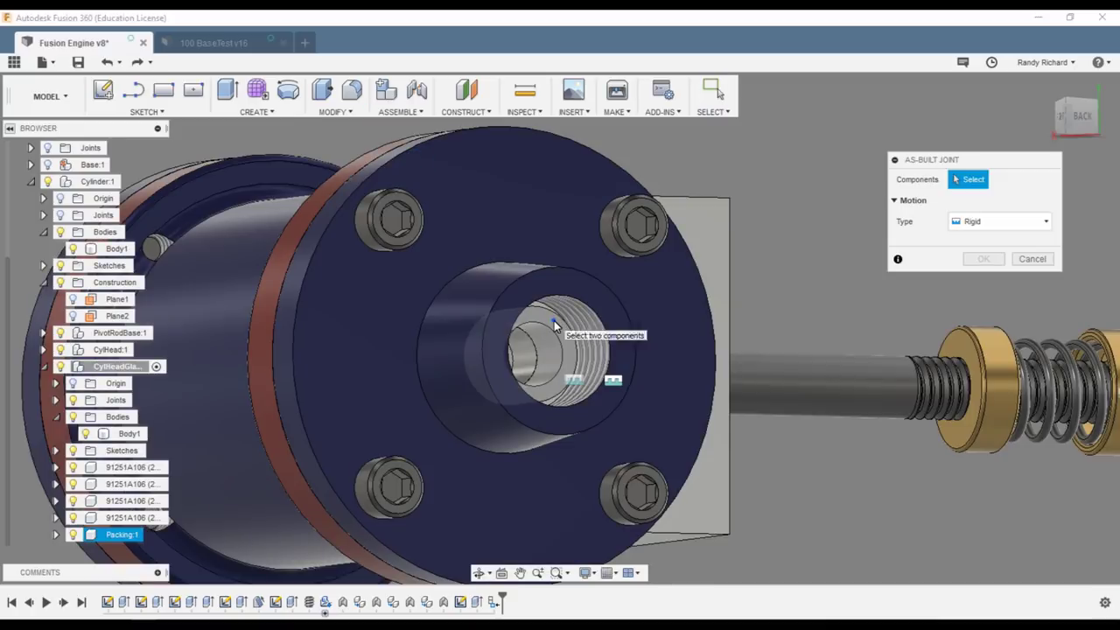
pyautogui.click(554, 320)
pyautogui.click(595, 315)
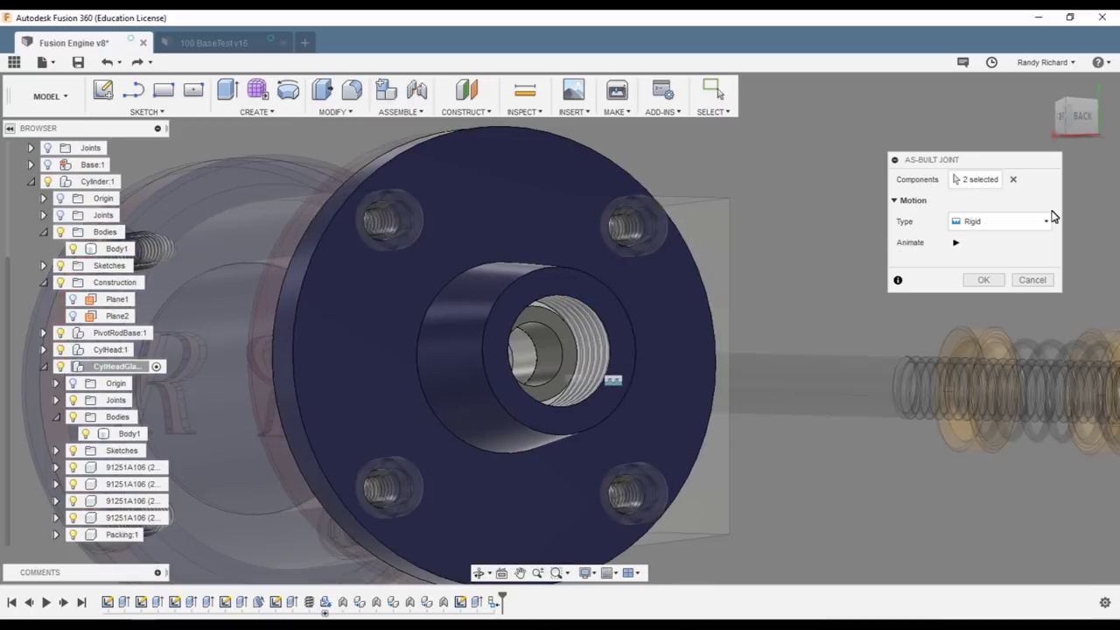
pyautogui.click(983, 280)
pyautogui.click(609, 325)
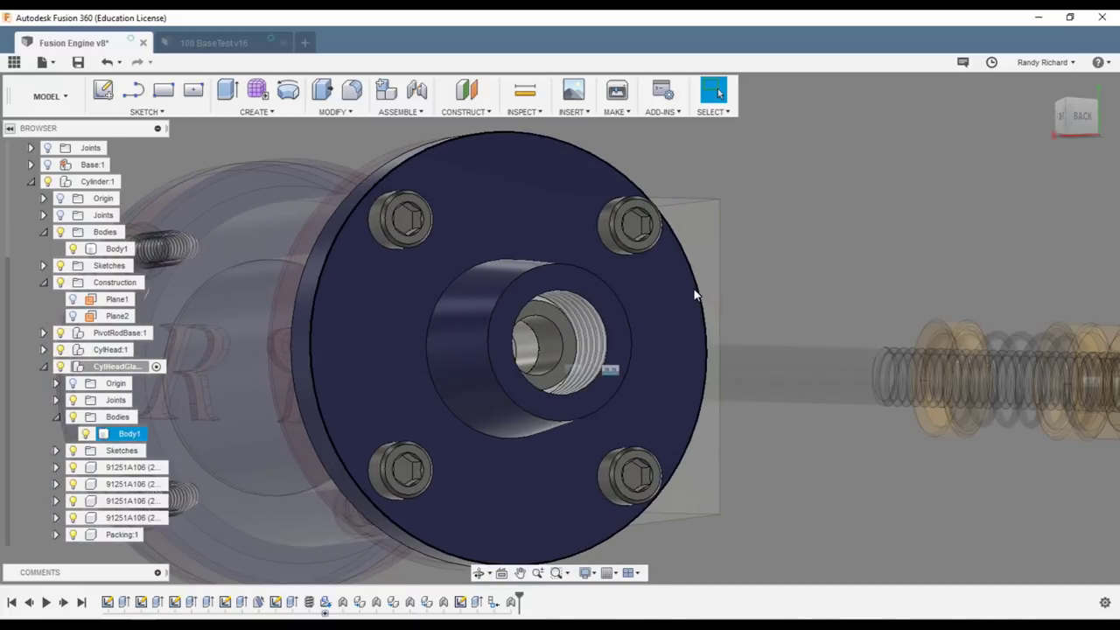
# Add the ABS (White) plastic appearance from the library to this design, with appearances set to apply to bodies and components
pyautogui.press('a')
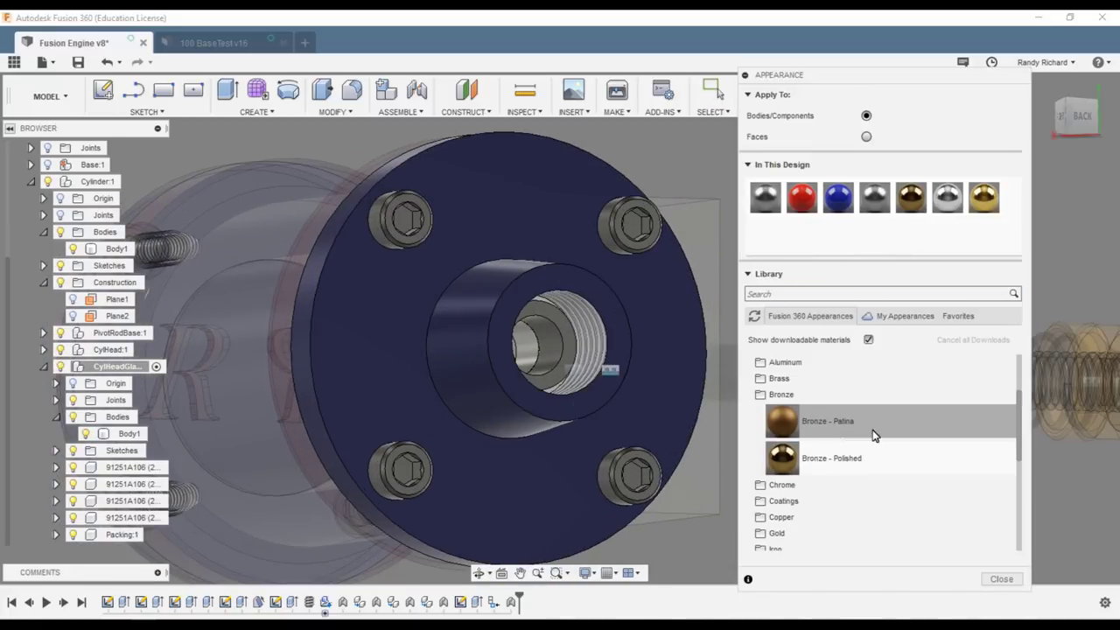
pyautogui.click(763, 397)
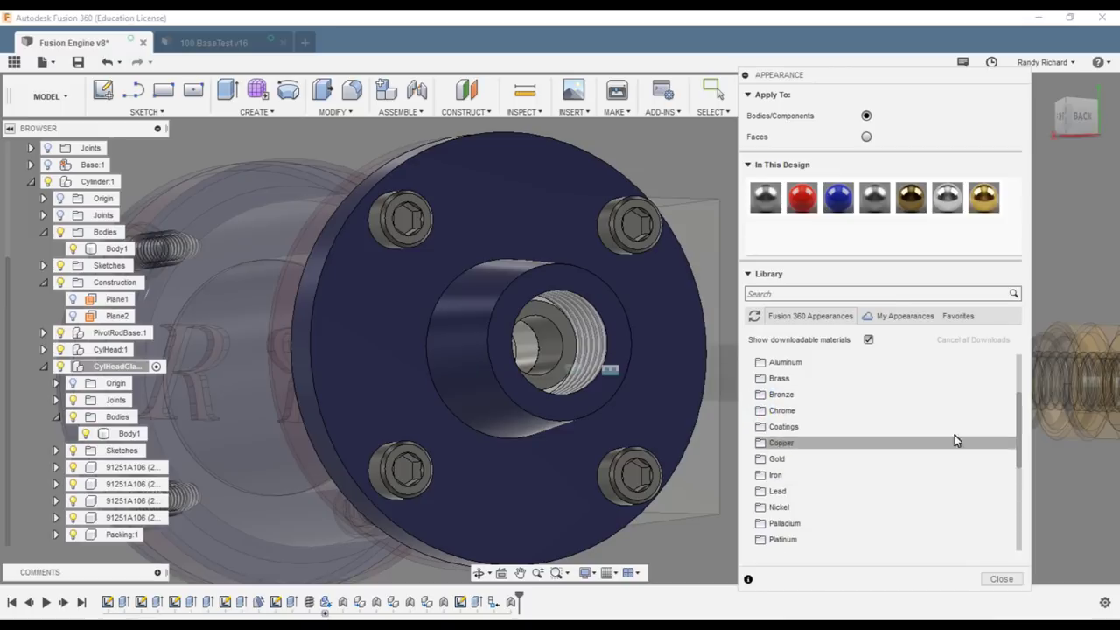
pyautogui.moveTo(1020, 413); pyautogui.dragTo(1028, 503)
pyautogui.click(761, 491)
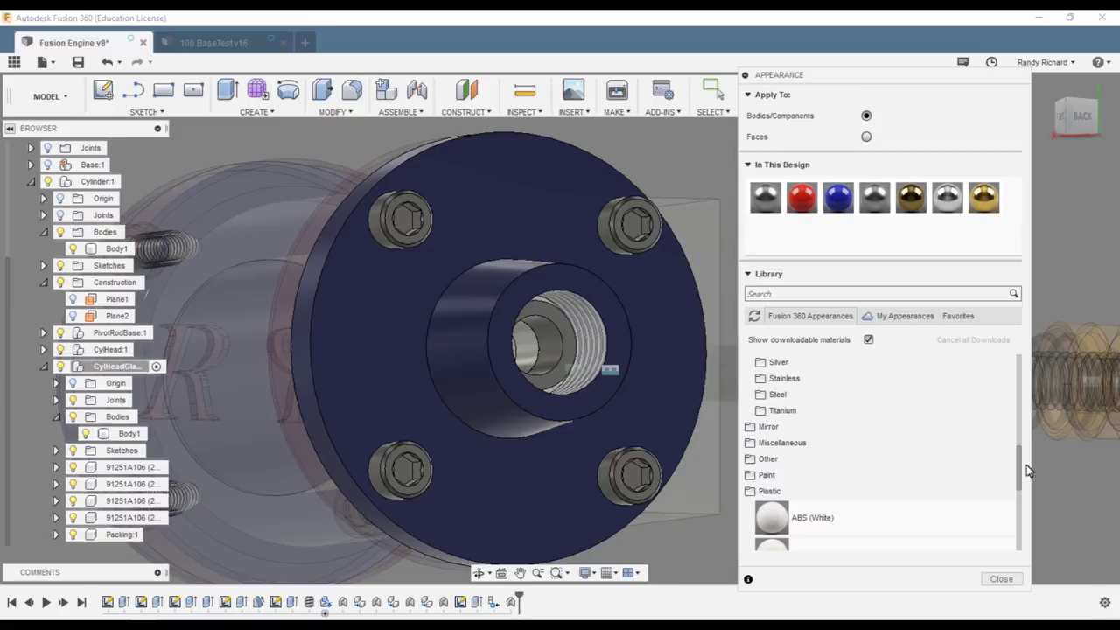
pyautogui.scroll(-3, 1019, 467)
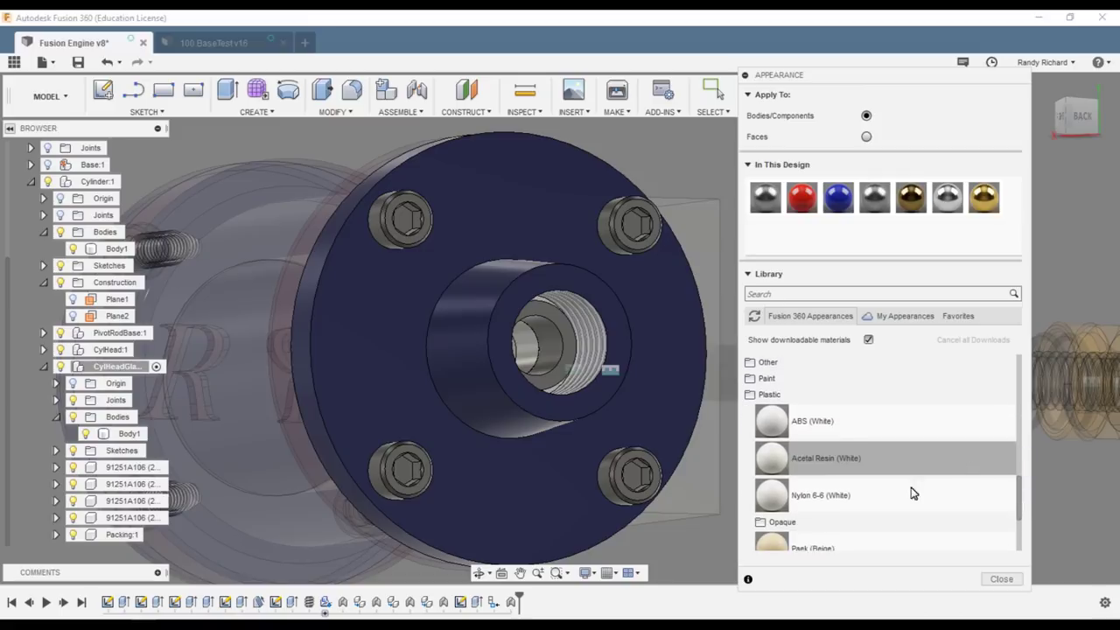
pyautogui.moveTo(773, 434); pyautogui.dragTo(767, 234)
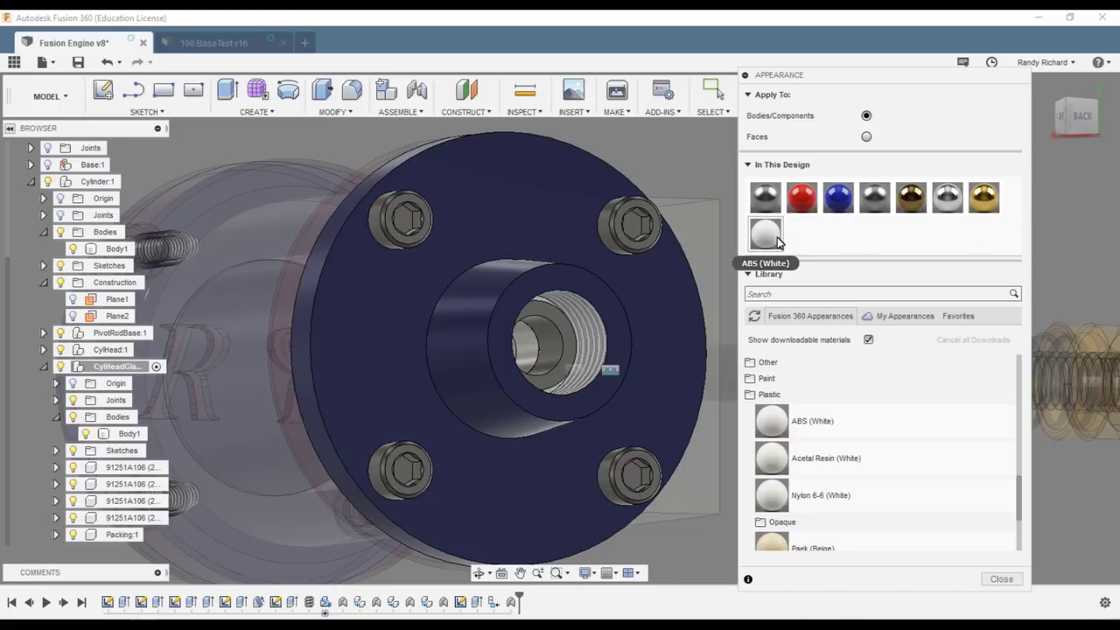
pyautogui.click(753, 394)
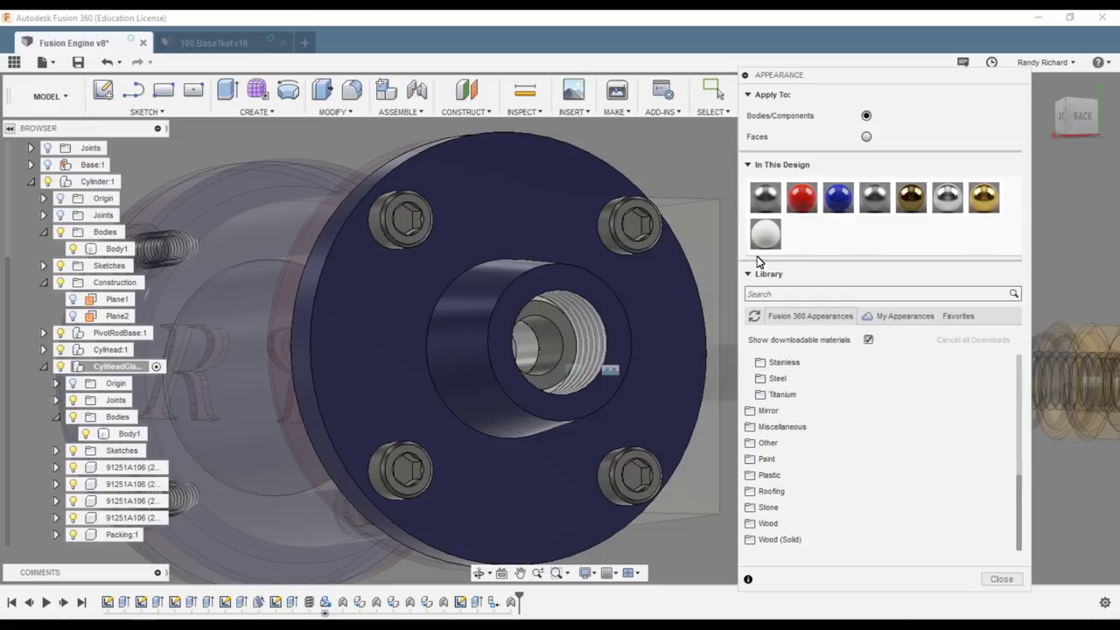
pyautogui.click(866, 136)
pyautogui.click(866, 116)
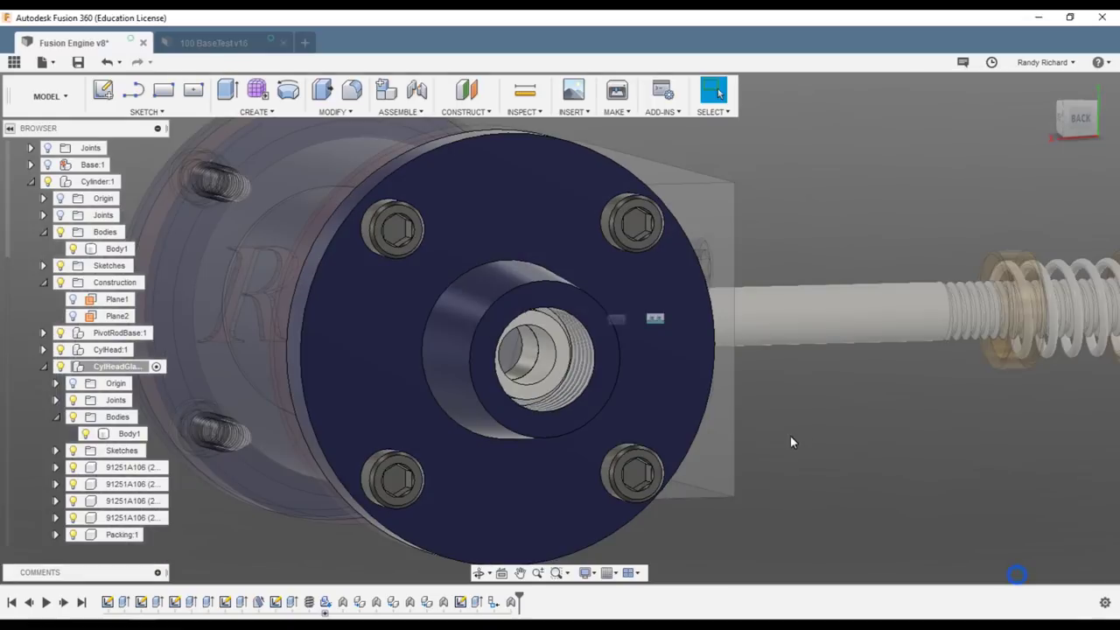
# Show the origin planes and axes of the CylHeadGland component
pyautogui.scroll(-2, 791, 437)
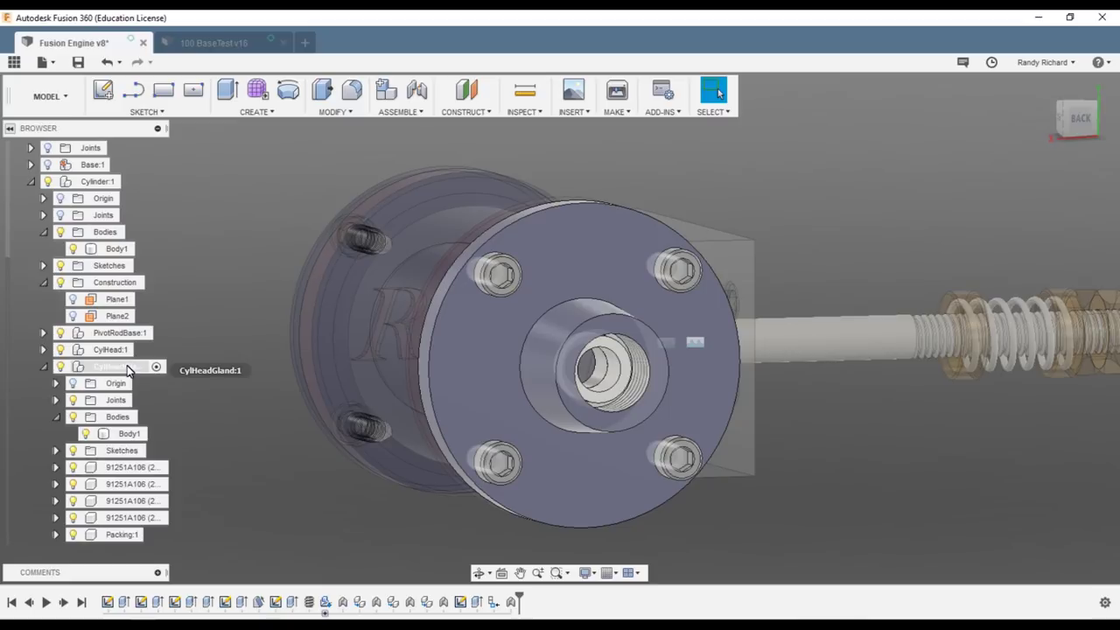
pyautogui.click(127, 370)
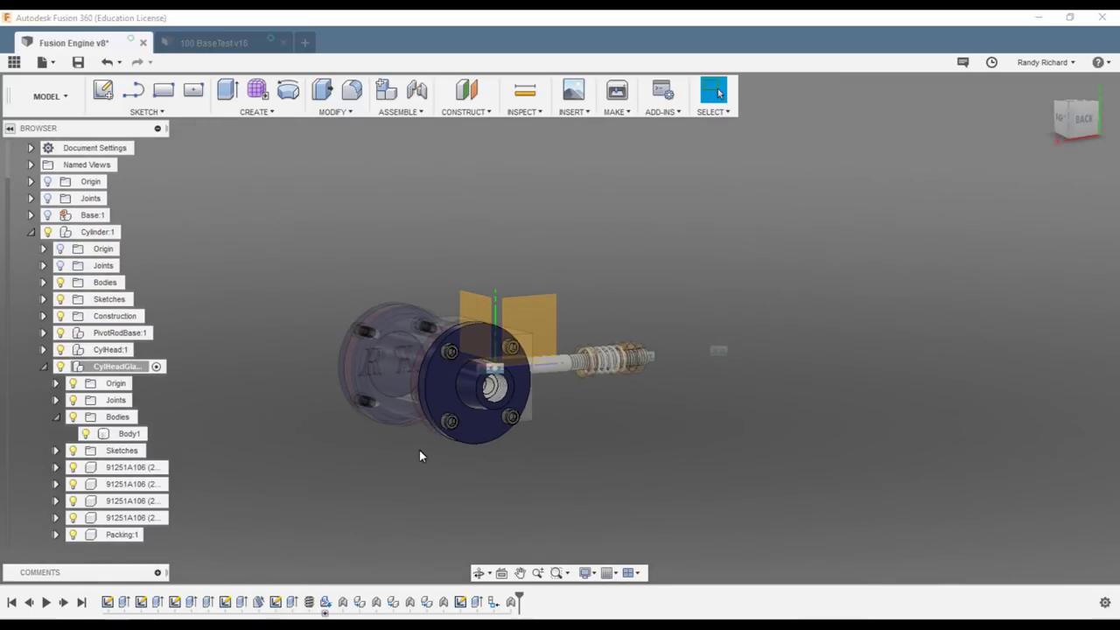
pyautogui.scroll(2, 456, 294)
pyautogui.scroll(2, 378, 316)
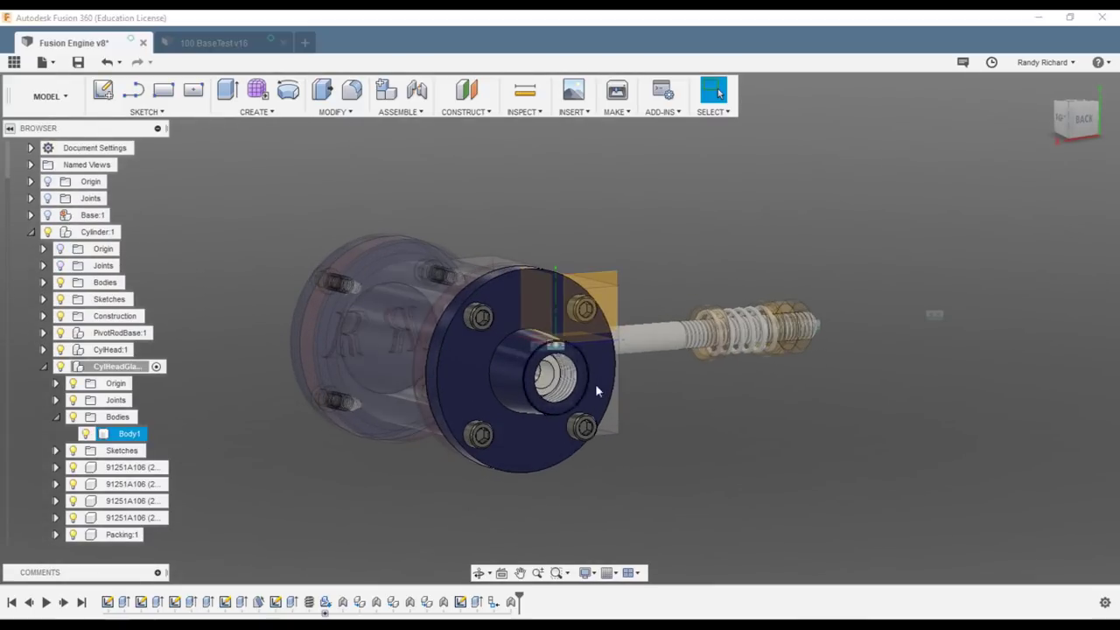
pyautogui.scroll(-1, 668, 388)
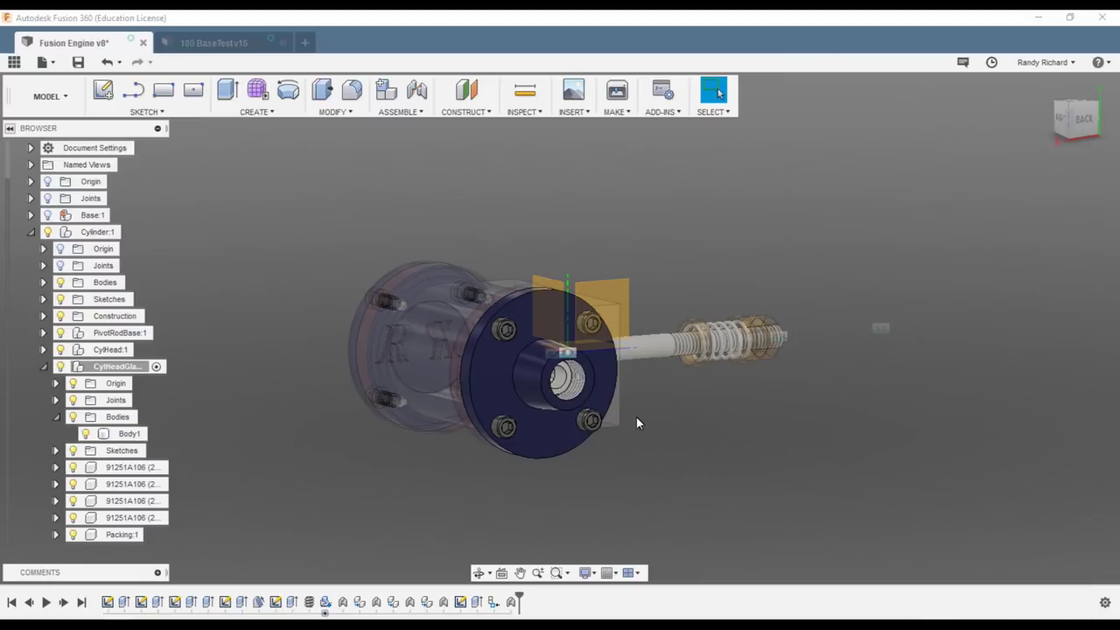
# Examine from several angles where the gland's origin planes lie relative to its threaded bore
pyautogui.scroll(2, 638, 394)
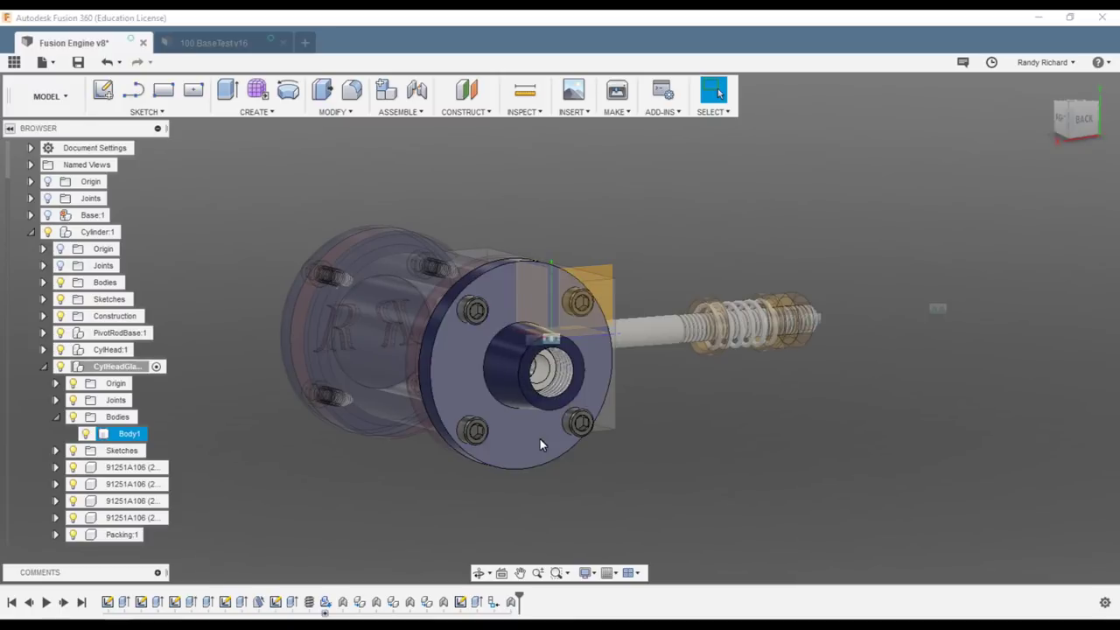
pyautogui.scroll(-2, 540, 438)
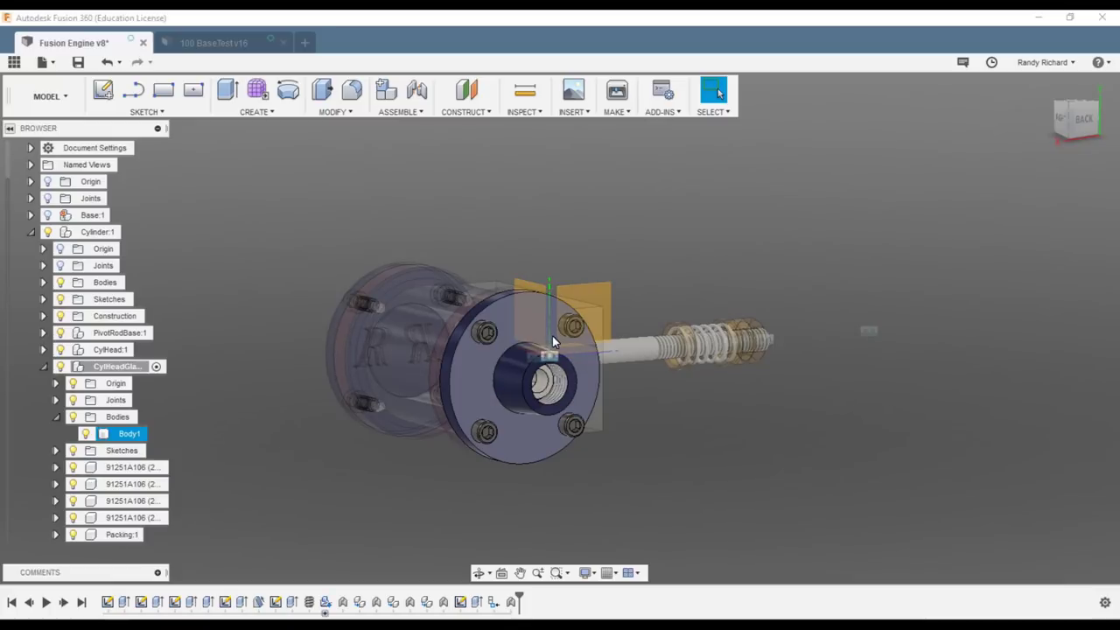
pyautogui.scroll(1, 555, 333)
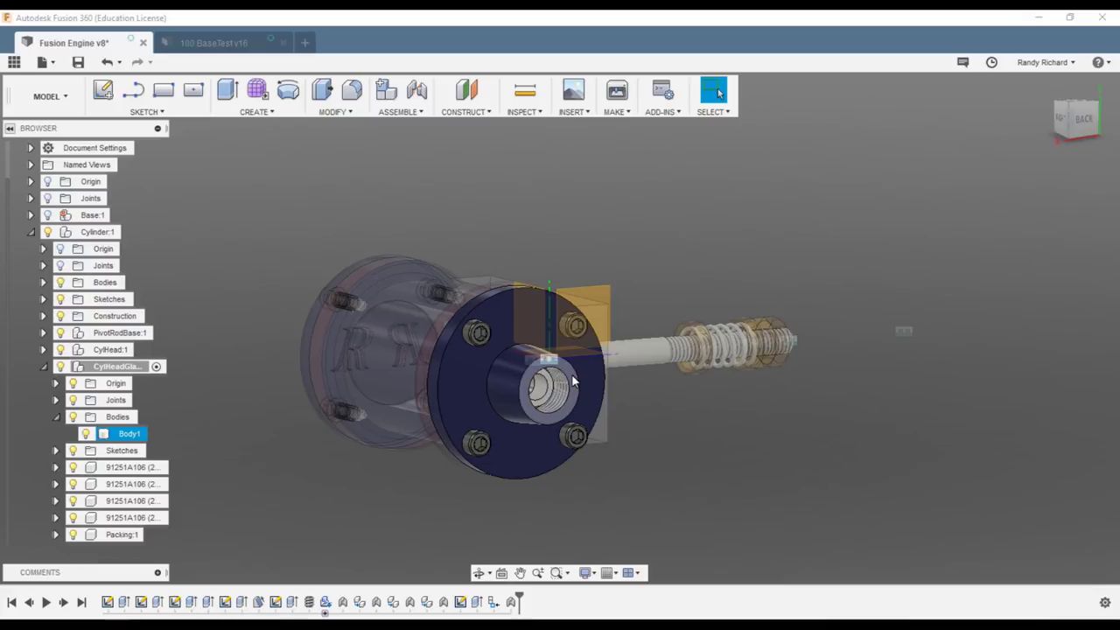
pyautogui.click(1091, 142)
pyautogui.moveTo(1090, 137)
pyautogui.mouseDown()
pyautogui.moveTo(1058, 142)
pyautogui.moveTo(1101, 142)
pyautogui.mouseUp()
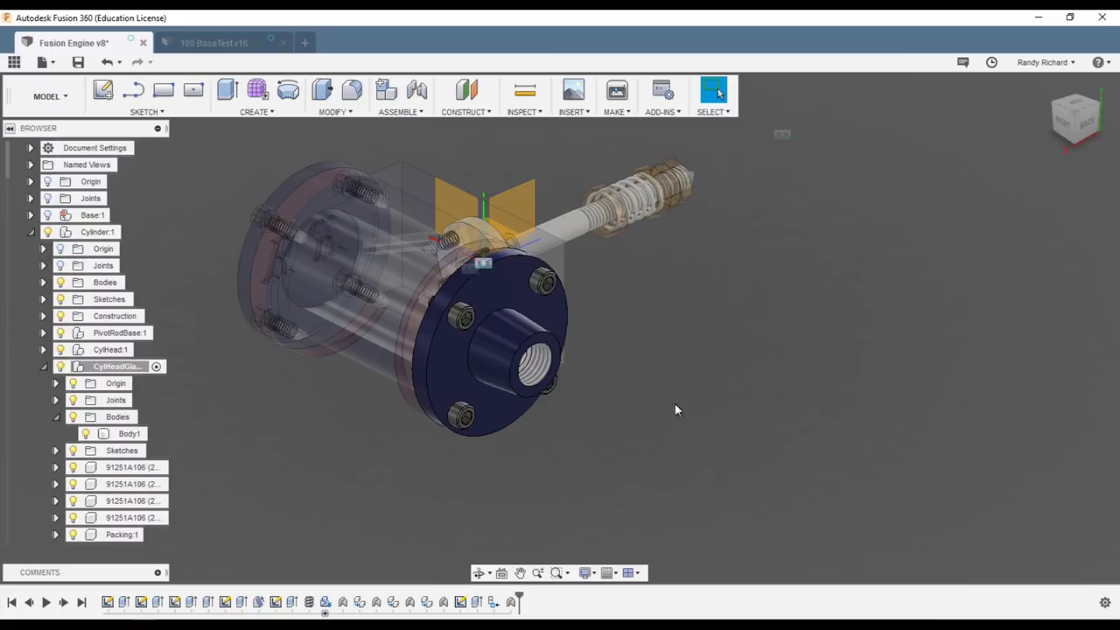
pyautogui.click(1085, 123)
pyautogui.moveTo(997, 120)
pyautogui.mouseDown()
pyautogui.moveTo(955, 116)
pyautogui.moveTo(949, 132)
pyautogui.mouseUp()
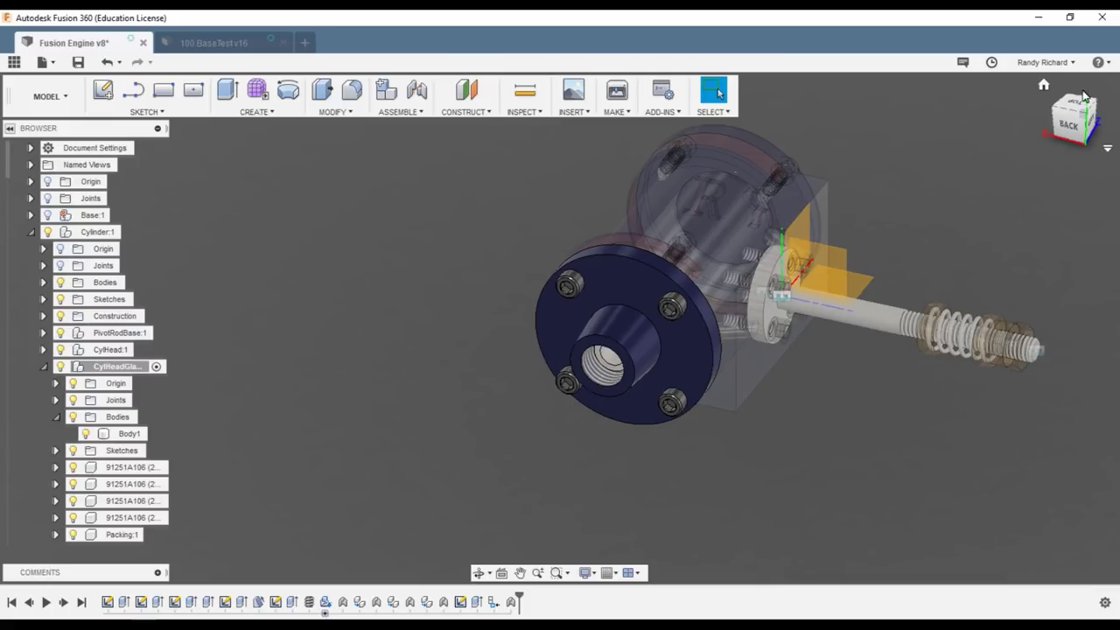
pyautogui.click(1069, 125)
pyautogui.moveTo(7, 126); pyautogui.dragTo(974, 118)
pyautogui.click(466, 111)
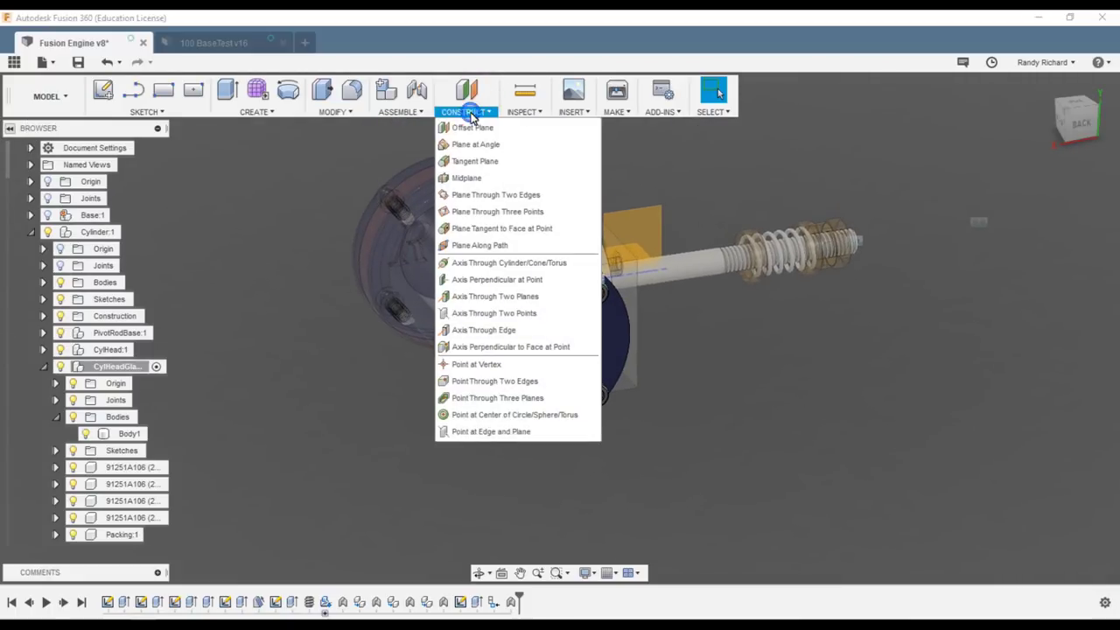
pyautogui.click(470, 127)
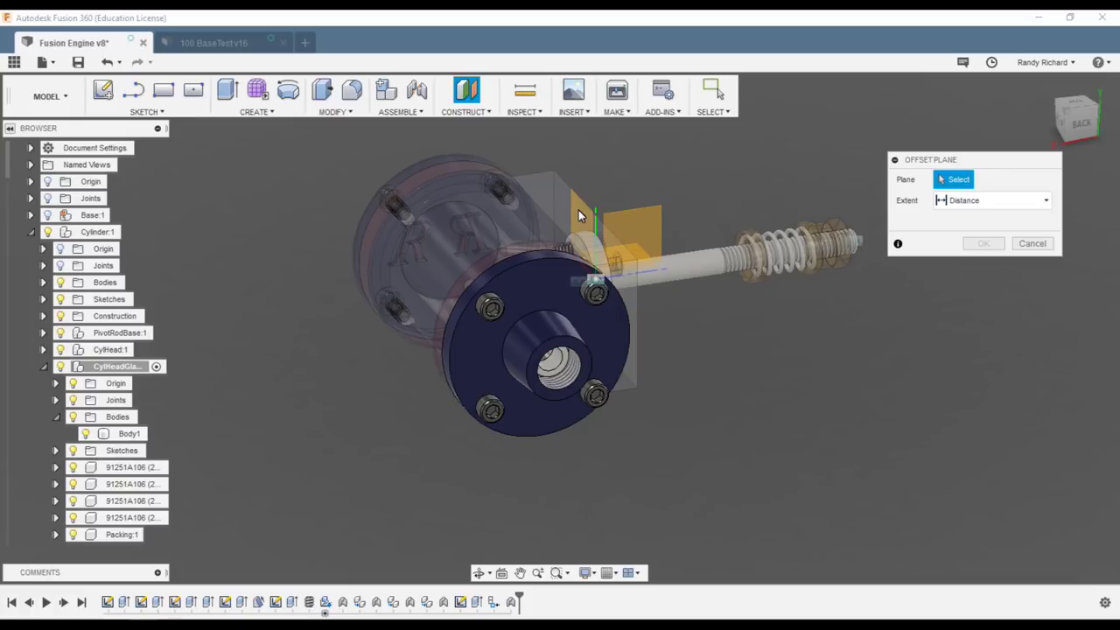
pyautogui.moveTo(1074, 119)
pyautogui.mouseDown()
pyautogui.moveTo(1002, 111)
pyautogui.moveTo(987, 142)
pyautogui.moveTo(959, 154)
pyautogui.mouseUp()
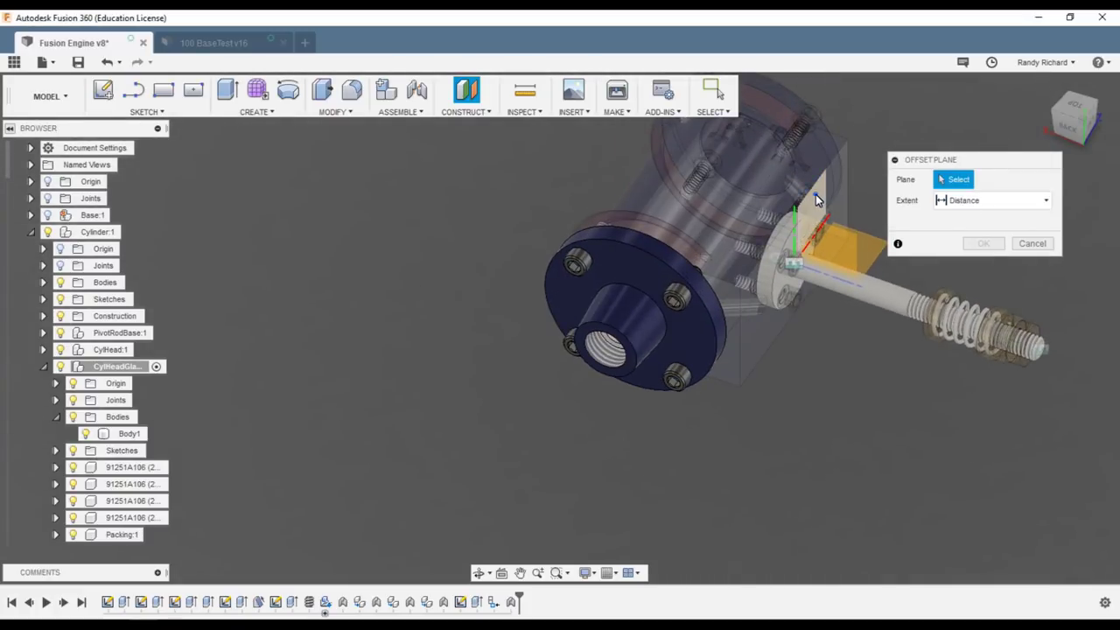
pyautogui.click(815, 194)
pyautogui.scroll(-2, 740, 227)
pyautogui.moveTo(811, 176); pyautogui.dragTo(732, 172)
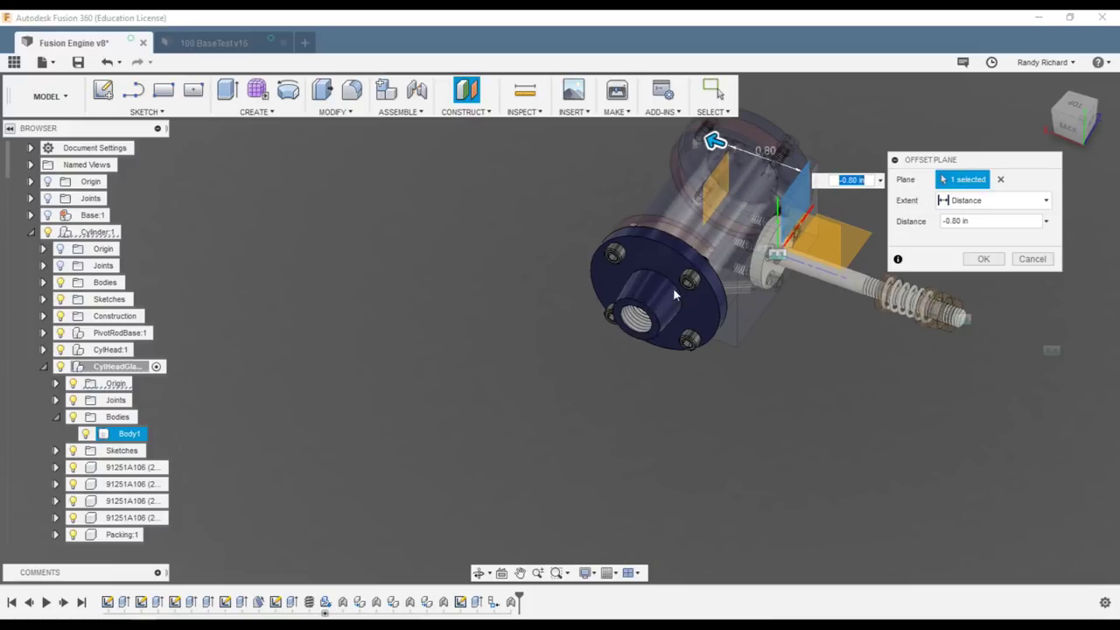
pyautogui.scroll(-2, 607, 338)
pyautogui.scroll(2, 713, 215)
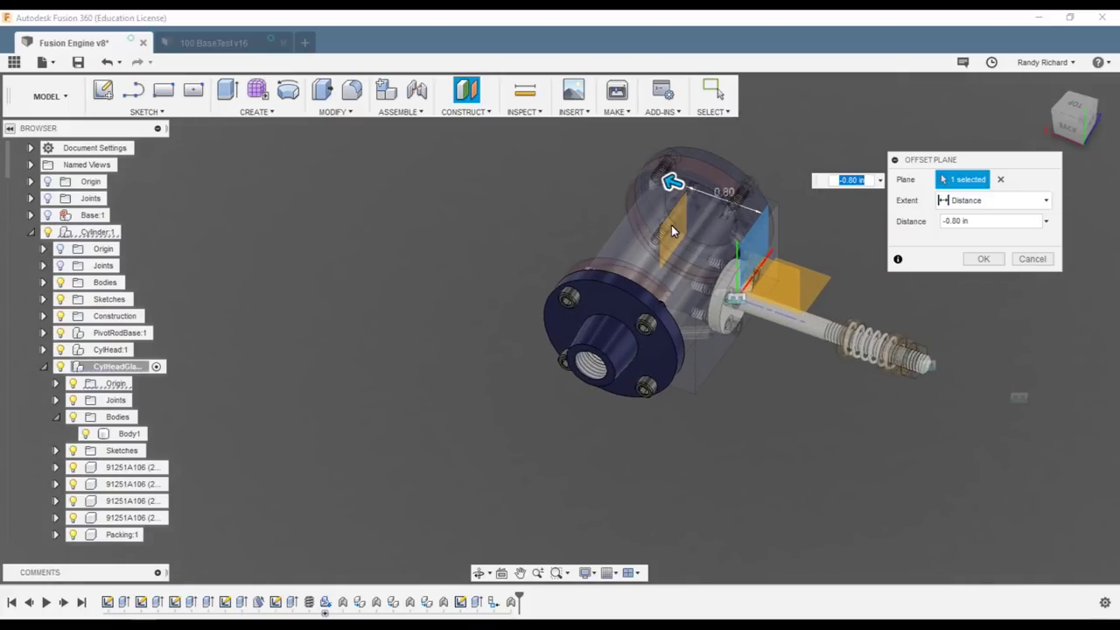
pyautogui.click(1032, 258)
# Create a construction axis through the cylinder's cylindrical face, running along the centre of the gland bore
pyautogui.scroll(-3, 504, 382)
pyautogui.moveTo(1067, 128)
pyautogui.mouseDown()
pyautogui.moveTo(1084, 95)
pyautogui.moveTo(9, 92)
pyautogui.moveTo(75, 118)
pyautogui.mouseUp()
pyautogui.scroll(3, 479, 263)
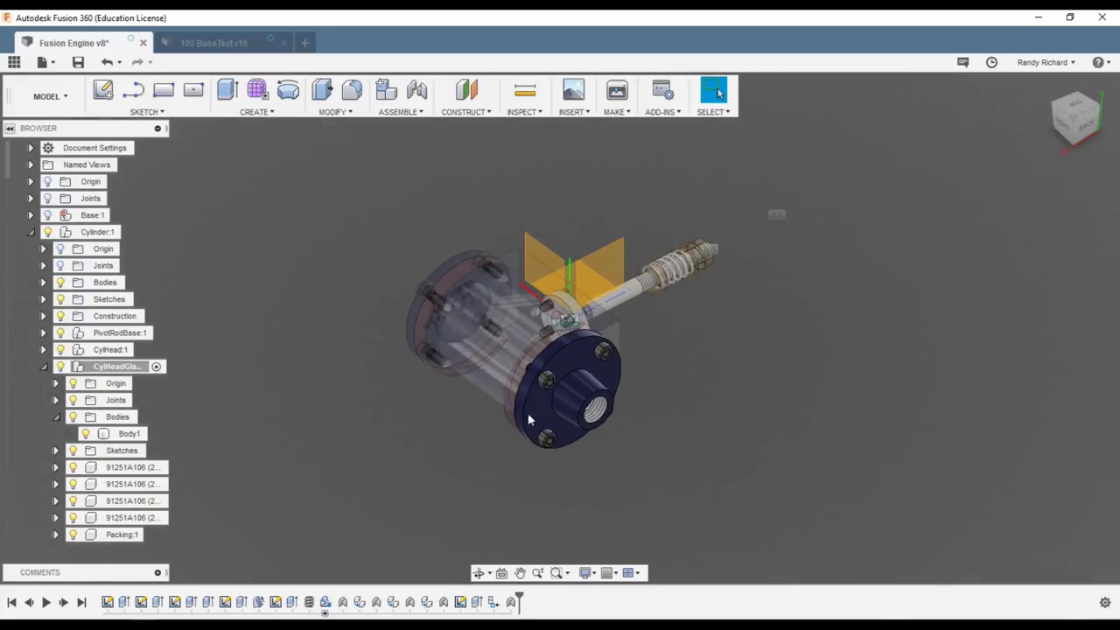
pyautogui.scroll(1, 551, 468)
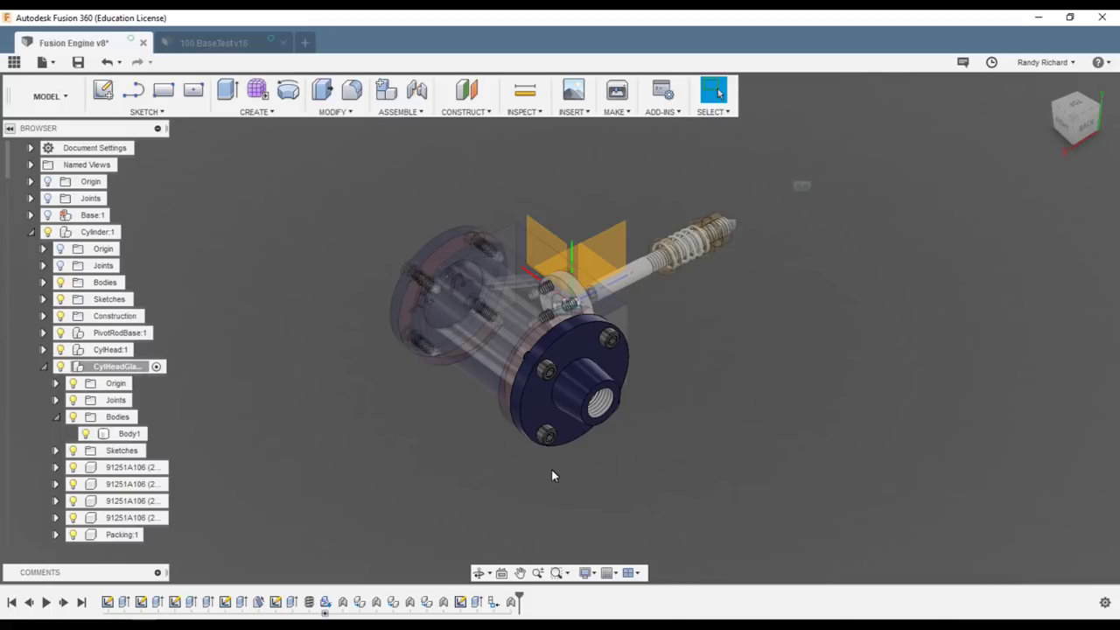
pyautogui.click(456, 113)
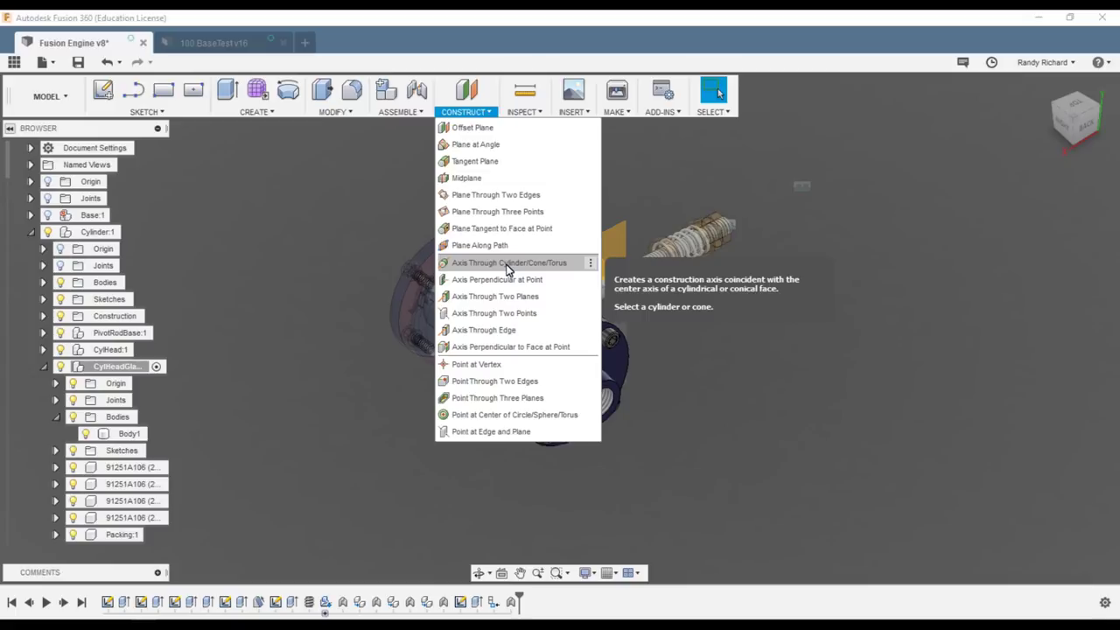
pyautogui.click(493, 264)
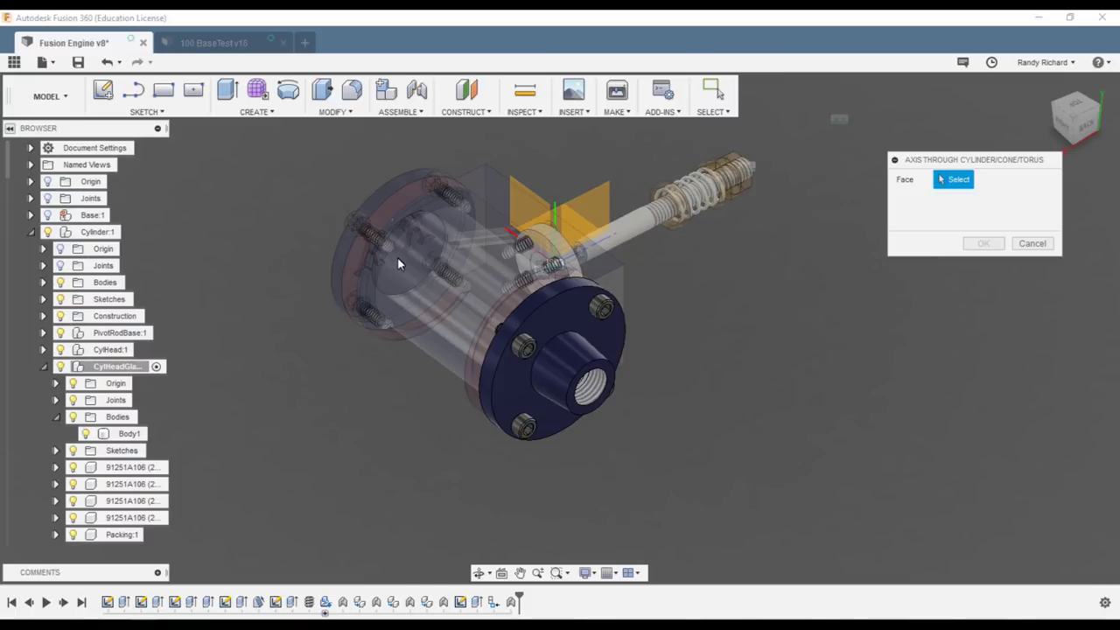
pyautogui.click(467, 316)
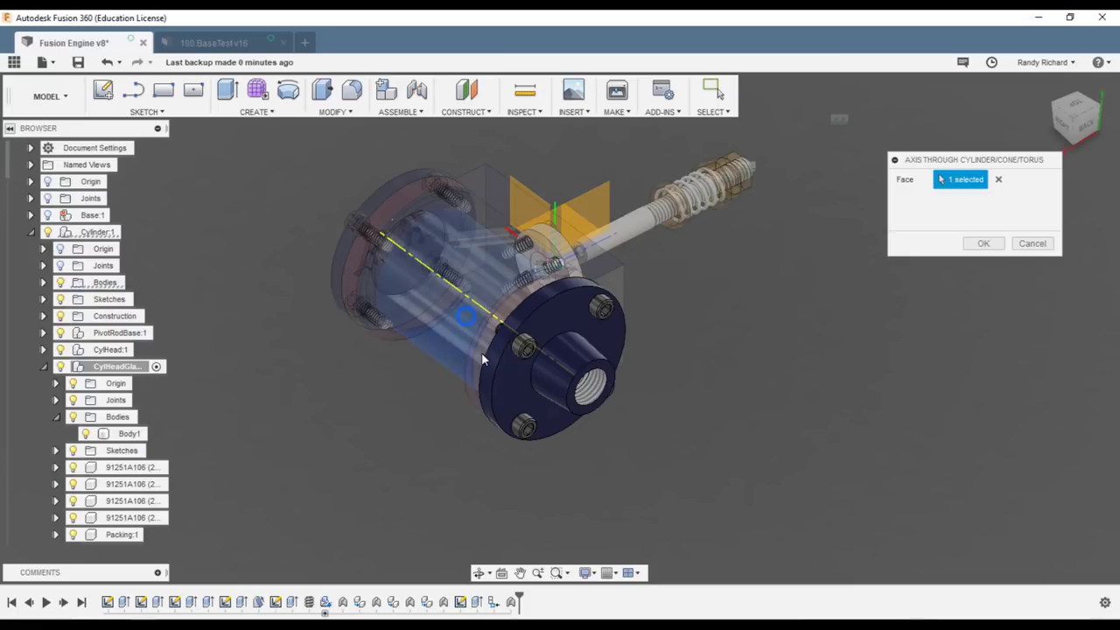
pyautogui.click(980, 243)
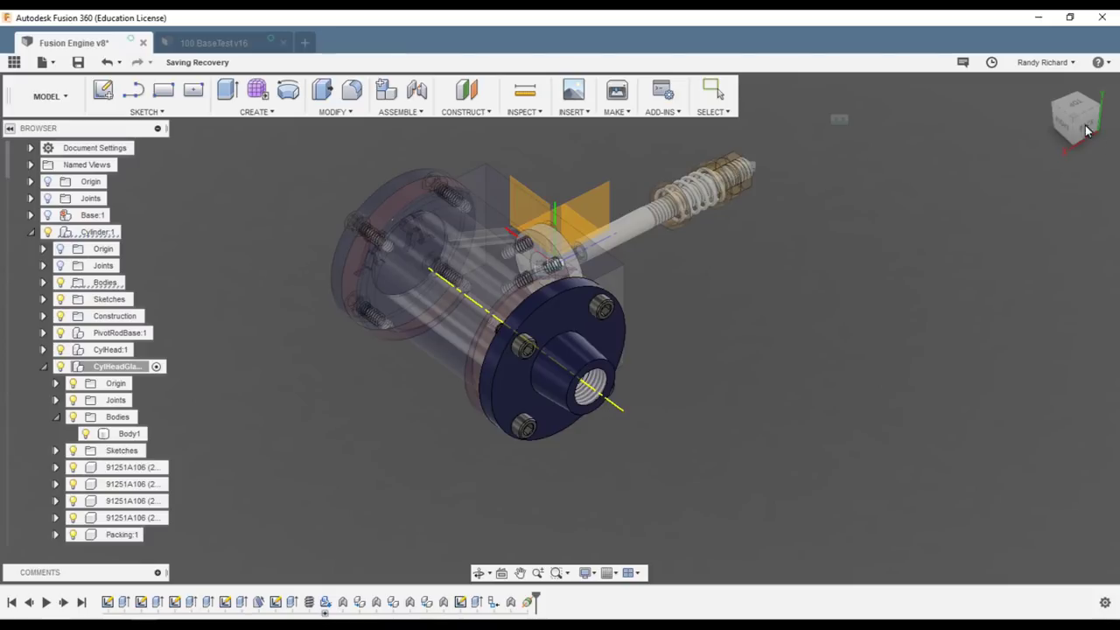
# Create a construction plane at an angle of 0.0 deg through the axis running along the gland bore's centre
pyautogui.moveTo(1080, 133); pyautogui.dragTo(1013, 136)
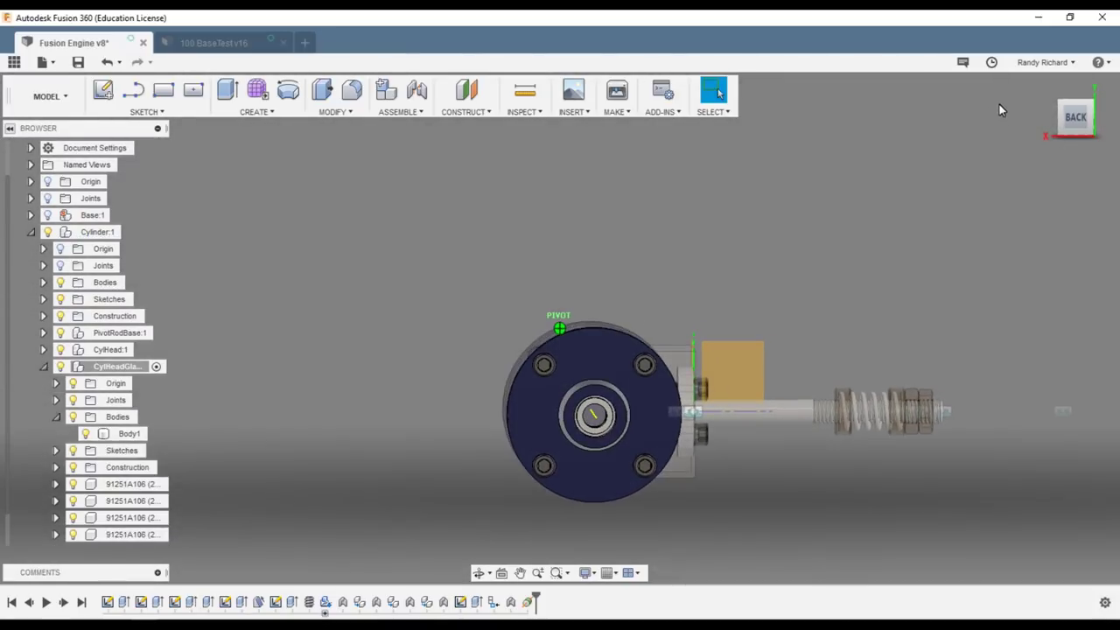
pyautogui.keyDown('shift'); pyautogui.moveTo(999, 104); pyautogui.dragTo(1040, 118, button='middle'); pyautogui.keyUp('shift')
pyautogui.moveTo(1040, 118); pyautogui.dragTo(1055, 138)
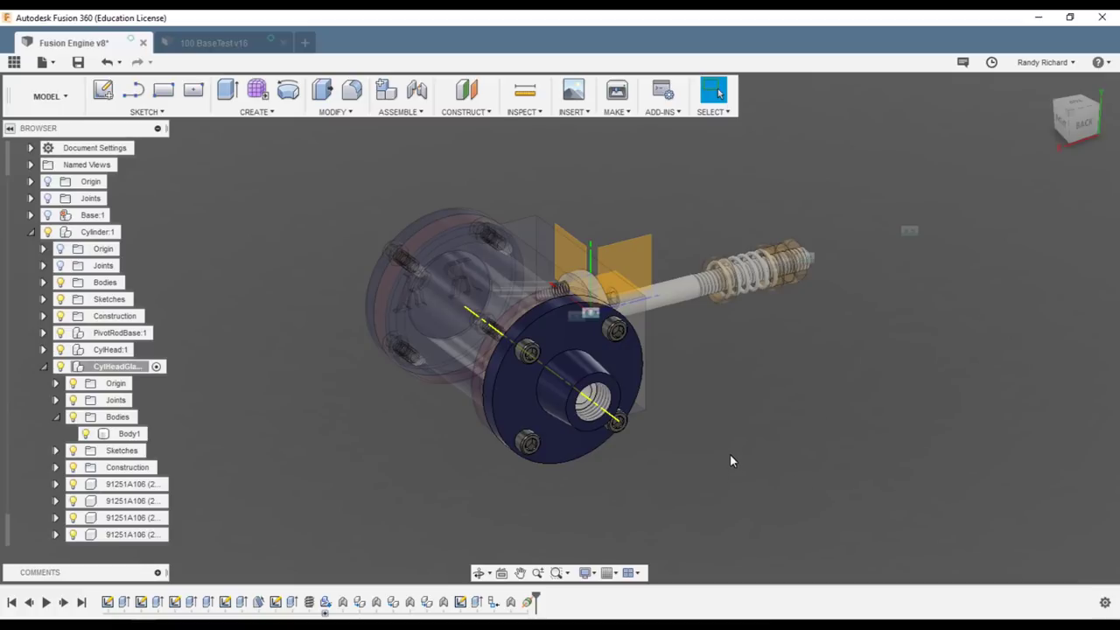
pyautogui.scroll(1, 663, 455)
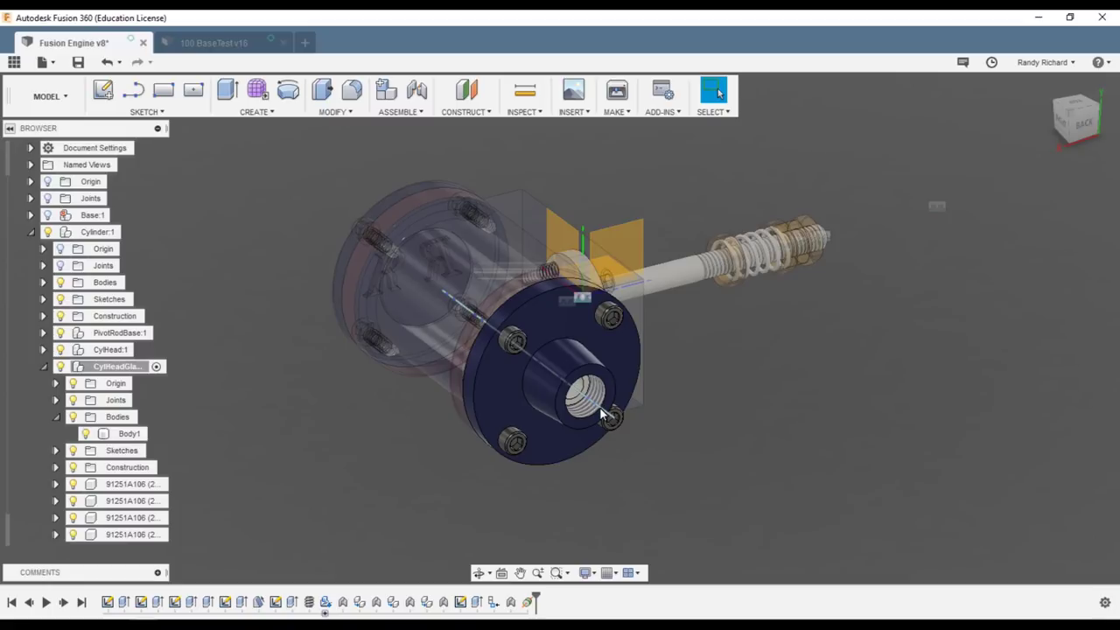
pyautogui.click(464, 113)
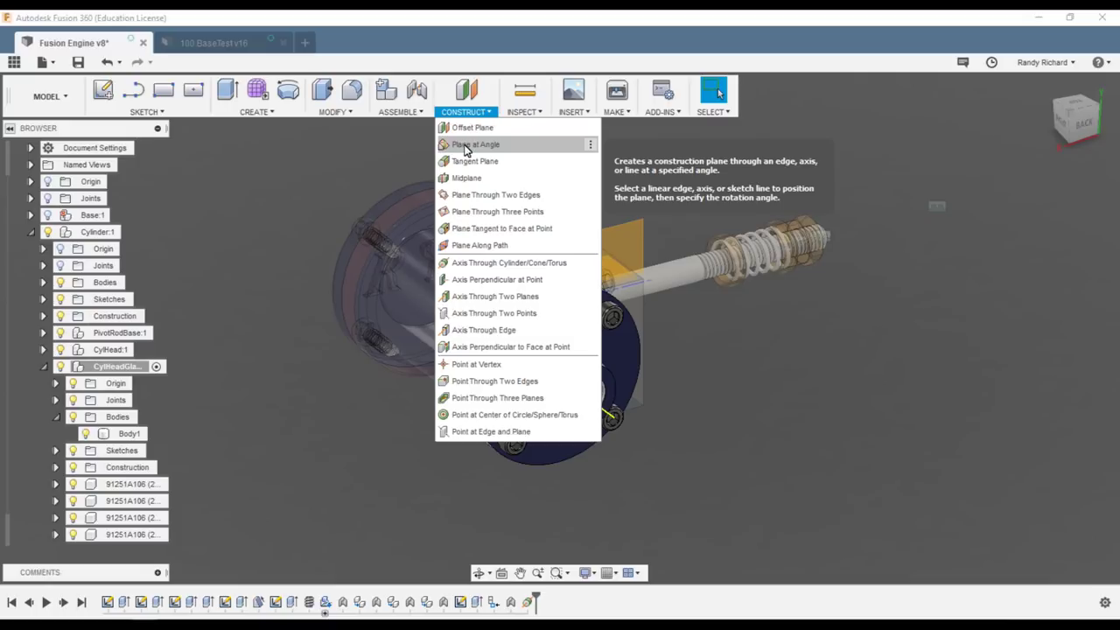
pyautogui.click(465, 146)
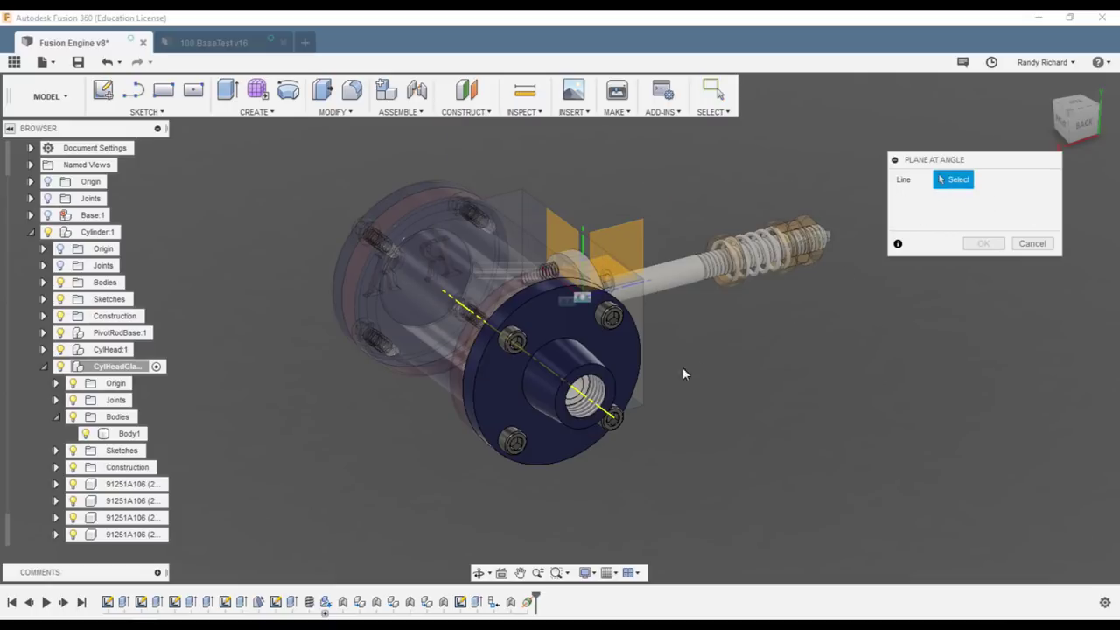
pyautogui.click(597, 412)
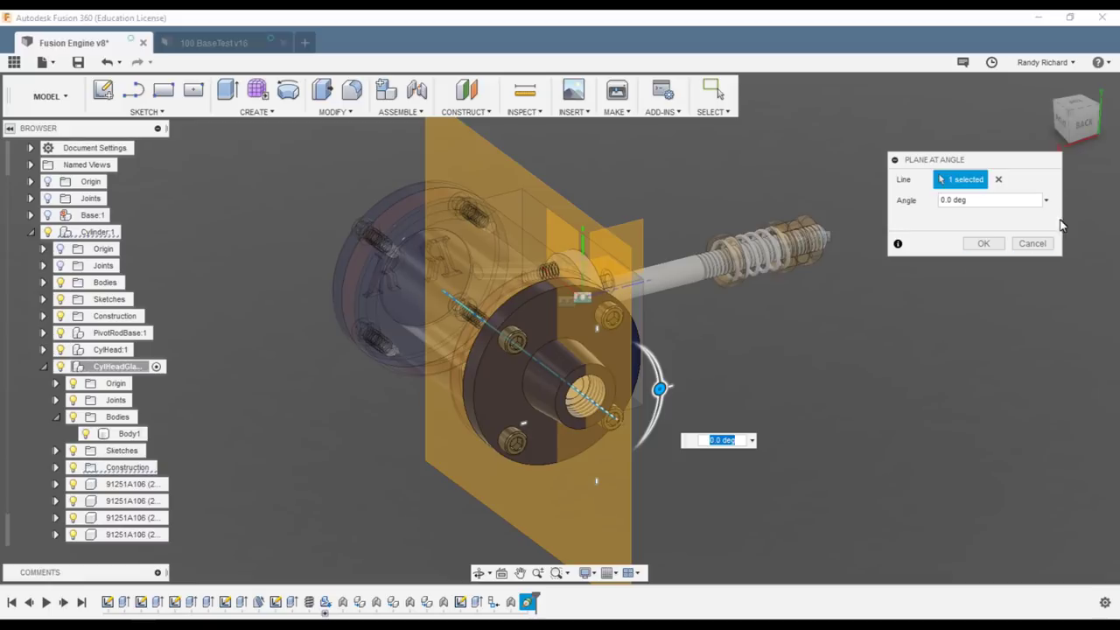
pyautogui.moveTo(1071, 123)
pyautogui.mouseDown()
pyautogui.moveTo(1027, 85)
pyautogui.moveTo(1013, 98)
pyautogui.mouseUp()
pyautogui.click(1067, 121)
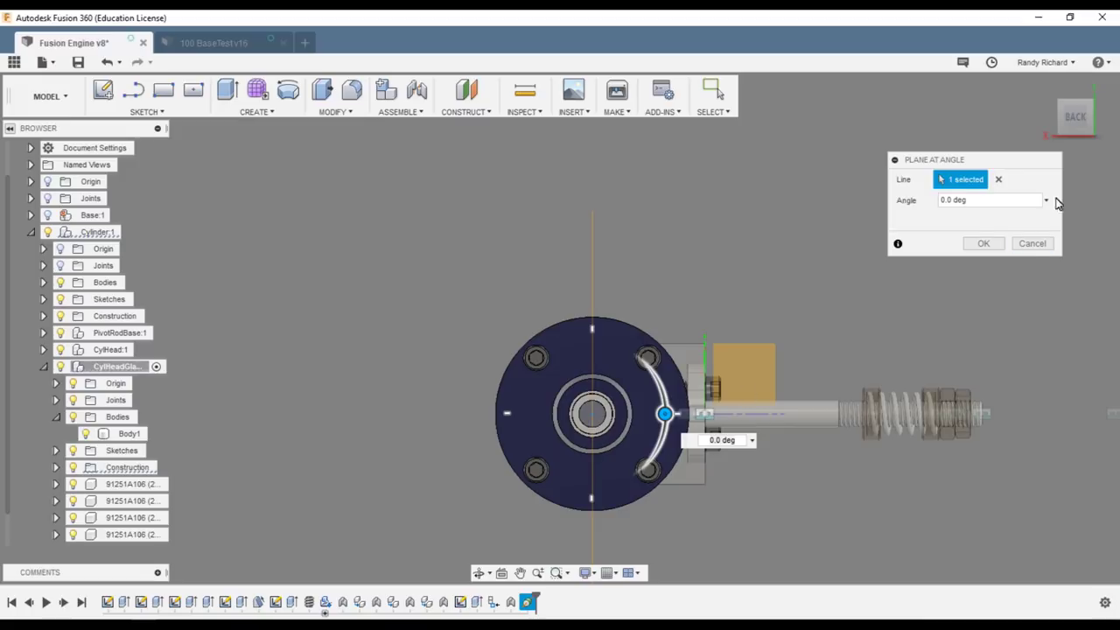
pyautogui.moveTo(1072, 122); pyautogui.dragTo(1117, 143)
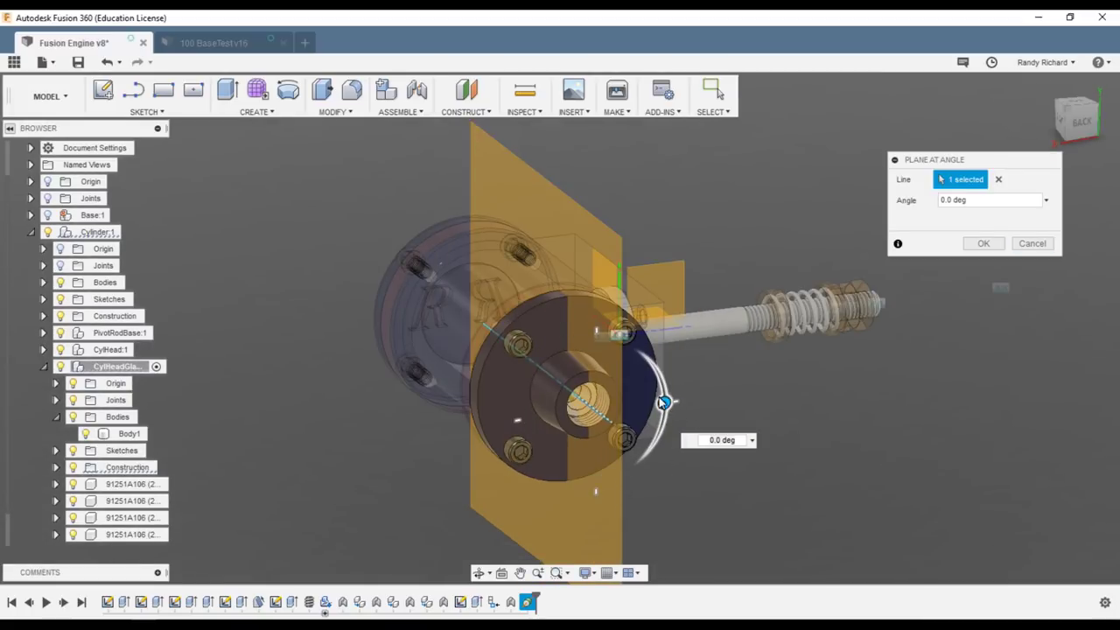
pyautogui.moveTo(663, 403)
pyautogui.mouseDown()
pyautogui.moveTo(656, 440)
pyautogui.moveTo(663, 412)
pyautogui.moveTo(562, 378)
pyautogui.moveTo(665, 385)
pyautogui.moveTo(660, 432)
pyautogui.moveTo(664, 402)
pyautogui.mouseUp()
pyautogui.click(988, 244)
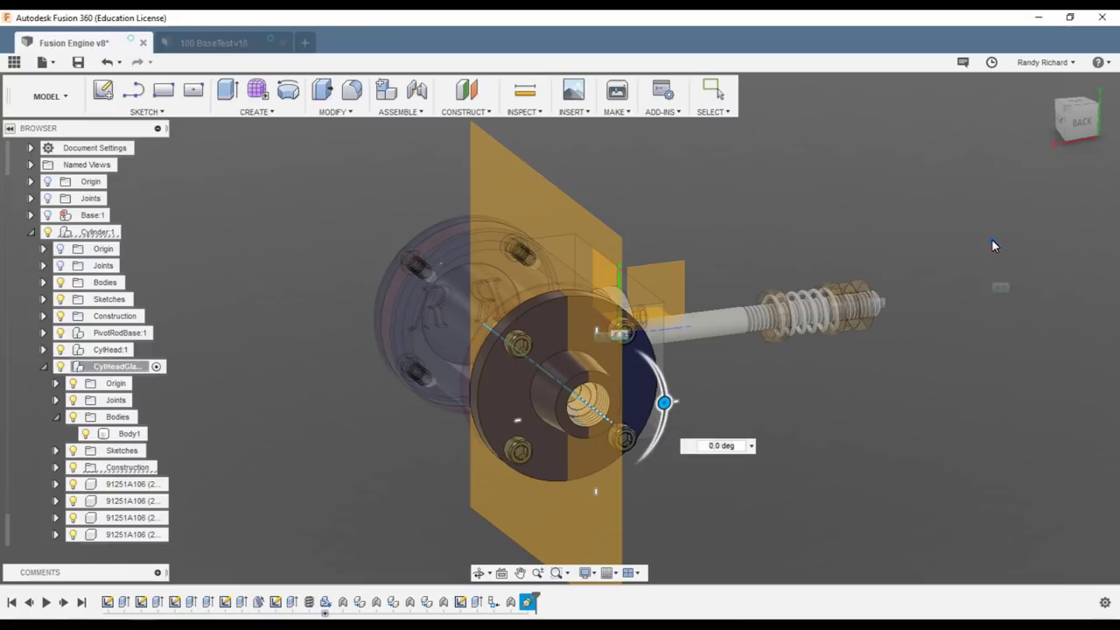
# Start a new sketch on the angled construction plane that runs through the gland bore's centre axis
pyautogui.scroll(-3, 734, 458)
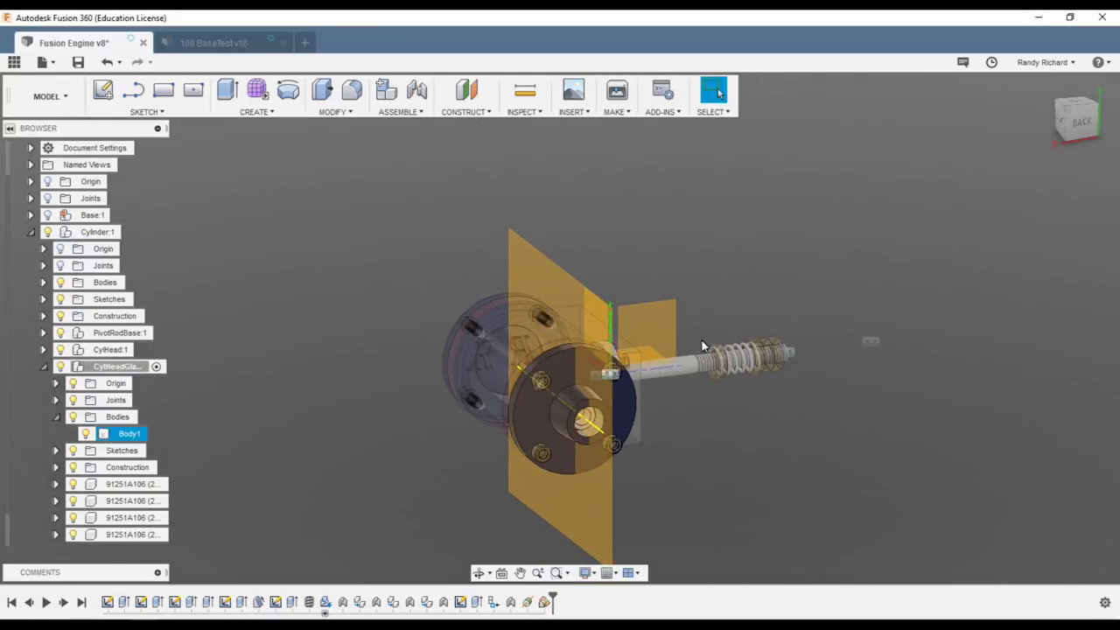
pyautogui.click(1064, 131)
pyautogui.click(1107, 131)
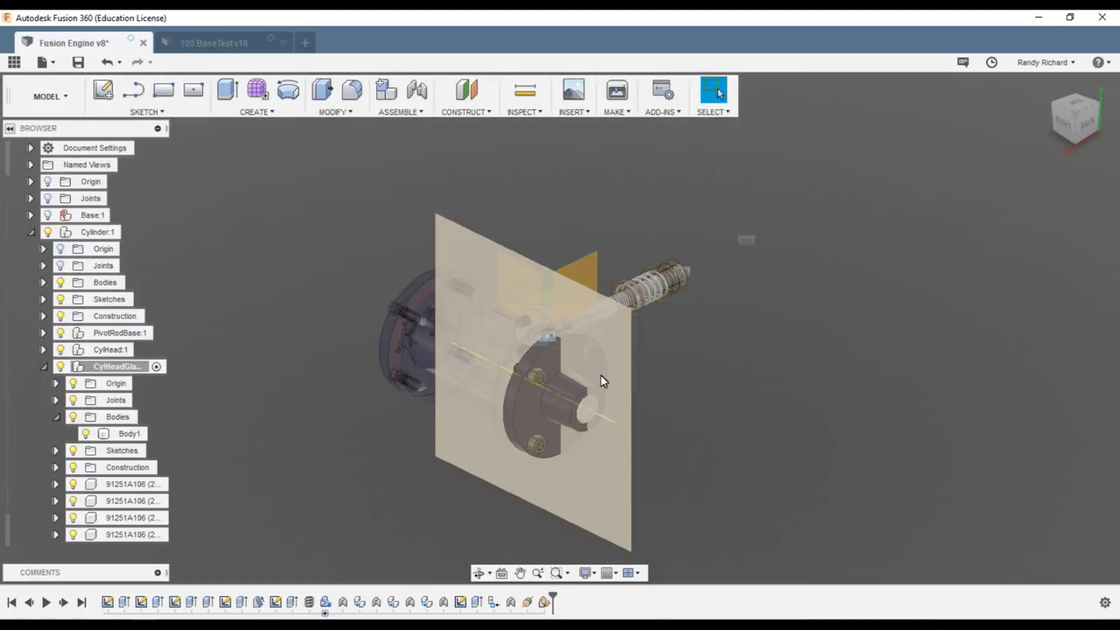
pyautogui.scroll(-2, 704, 430)
pyautogui.scroll(3, 610, 525)
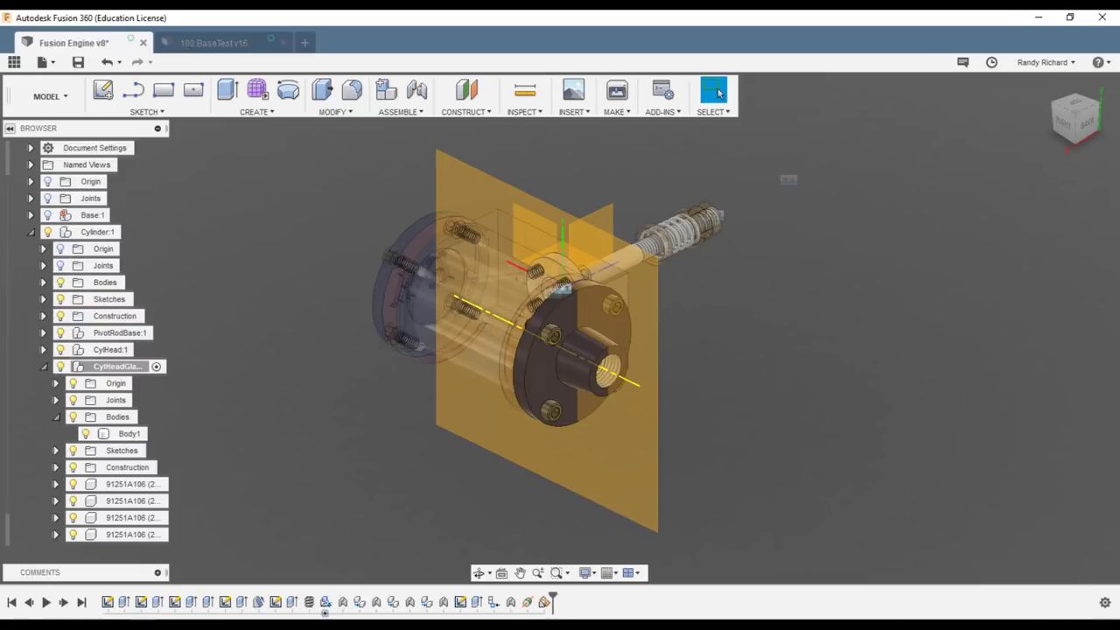
pyautogui.press('s')
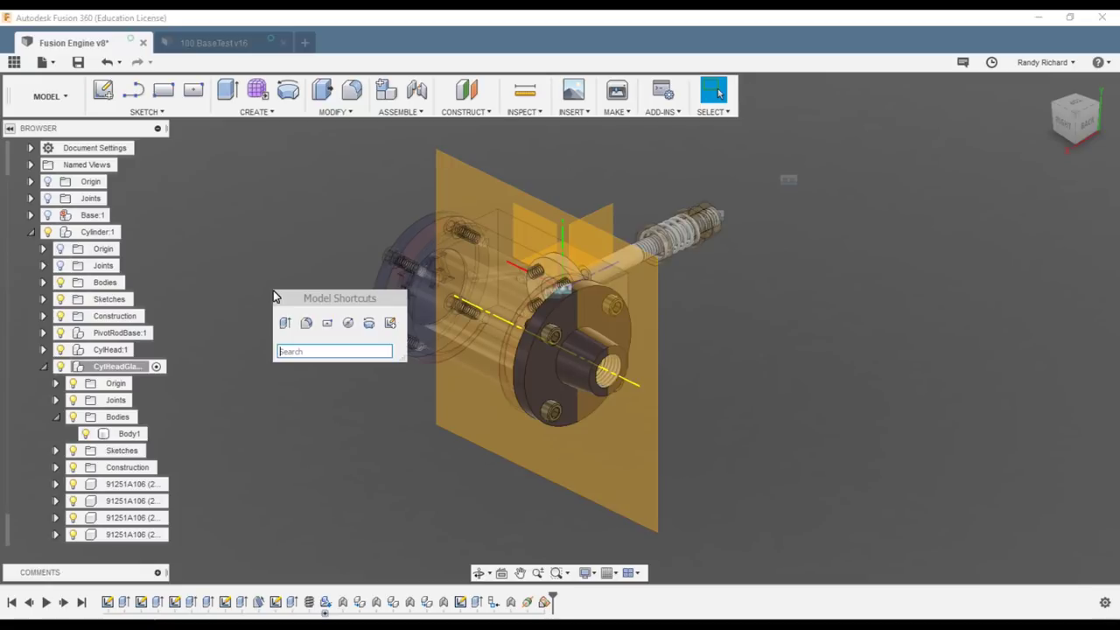
pyautogui.click(390, 323)
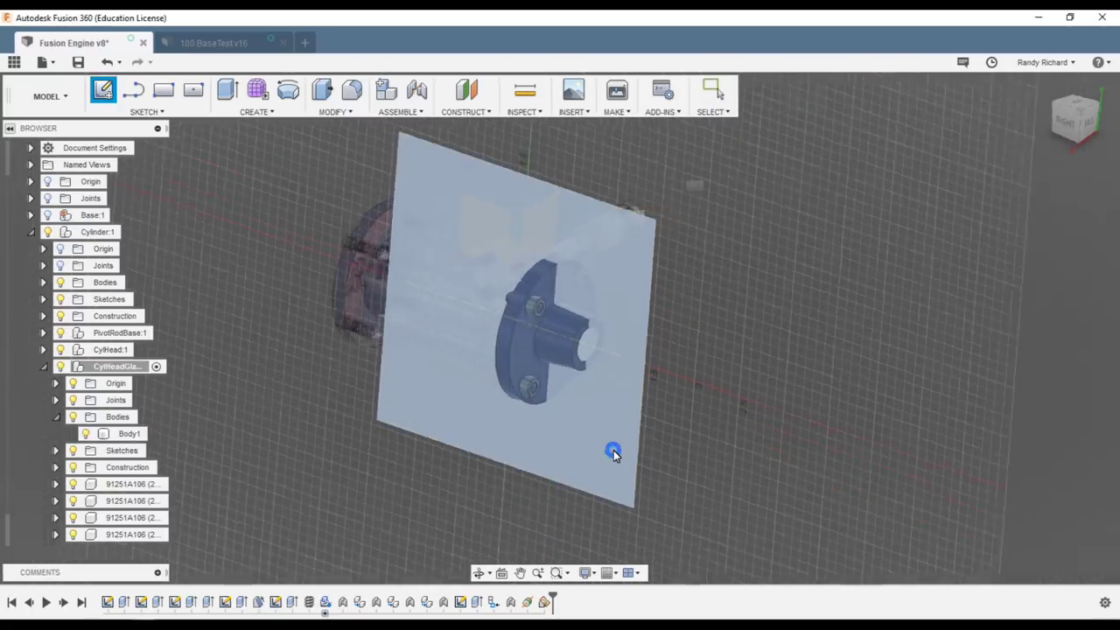
pyautogui.click(613, 450)
pyautogui.scroll(8, 644, 299)
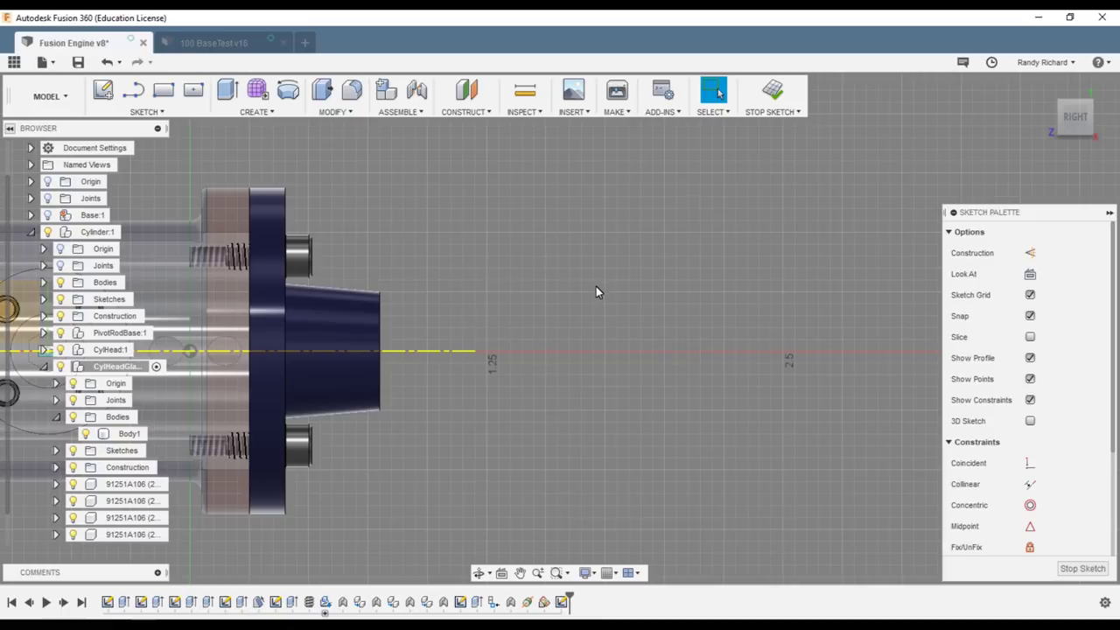
pyautogui.click(339, 318)
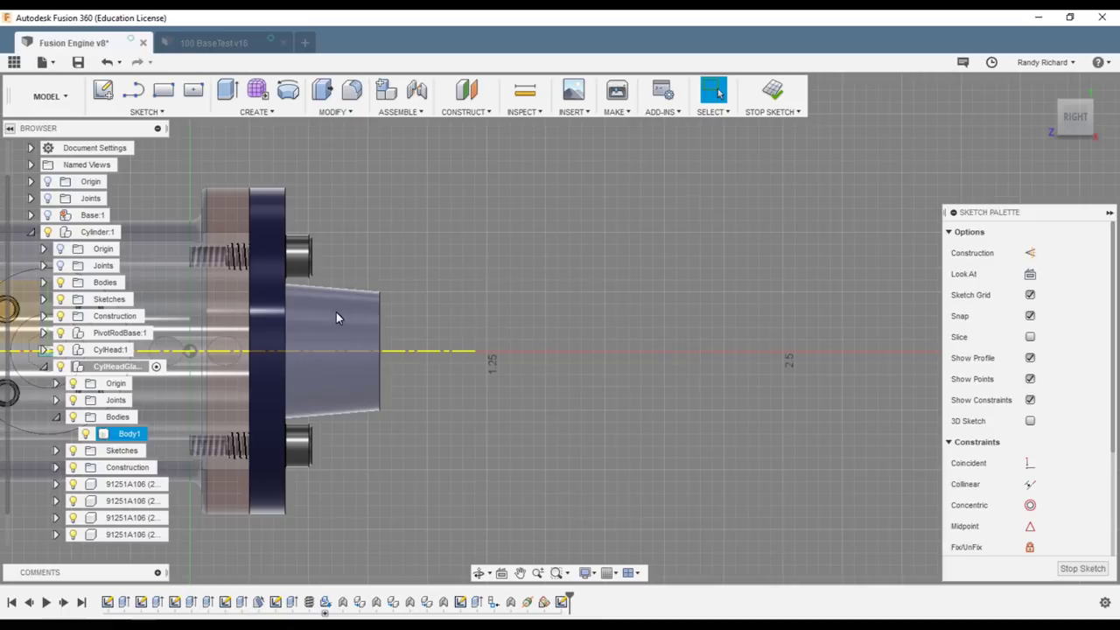
pyautogui.click(420, 303)
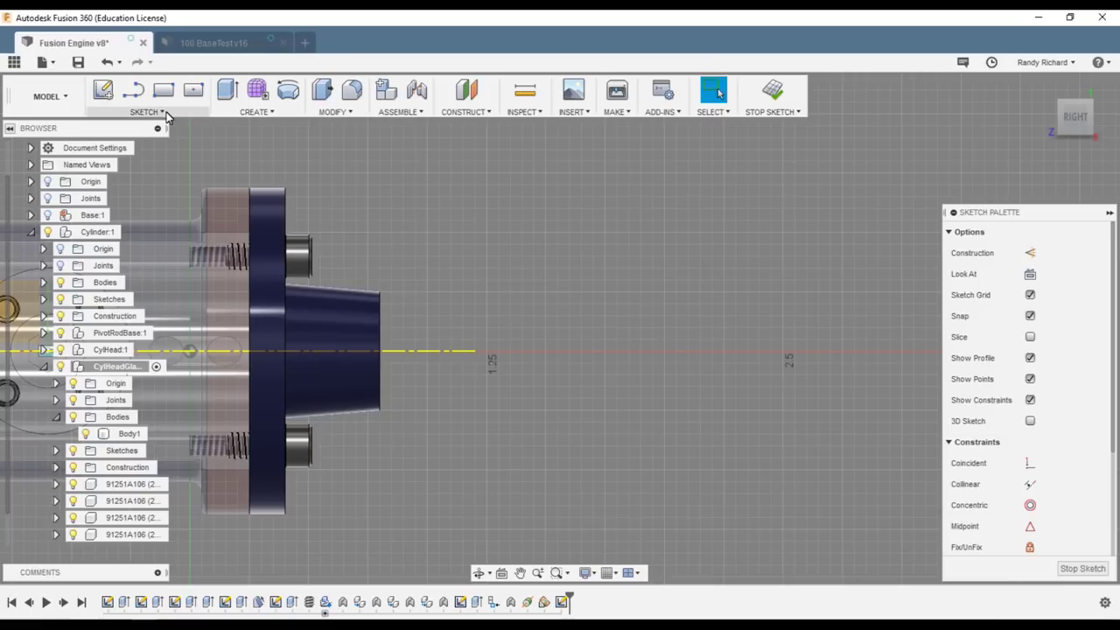
# Sketch a horizontal line 0.3125 in long in line with the bore axis, beyond the gland's open end and pointing away from it
pyautogui.press('l')
pyautogui.click(488, 352)
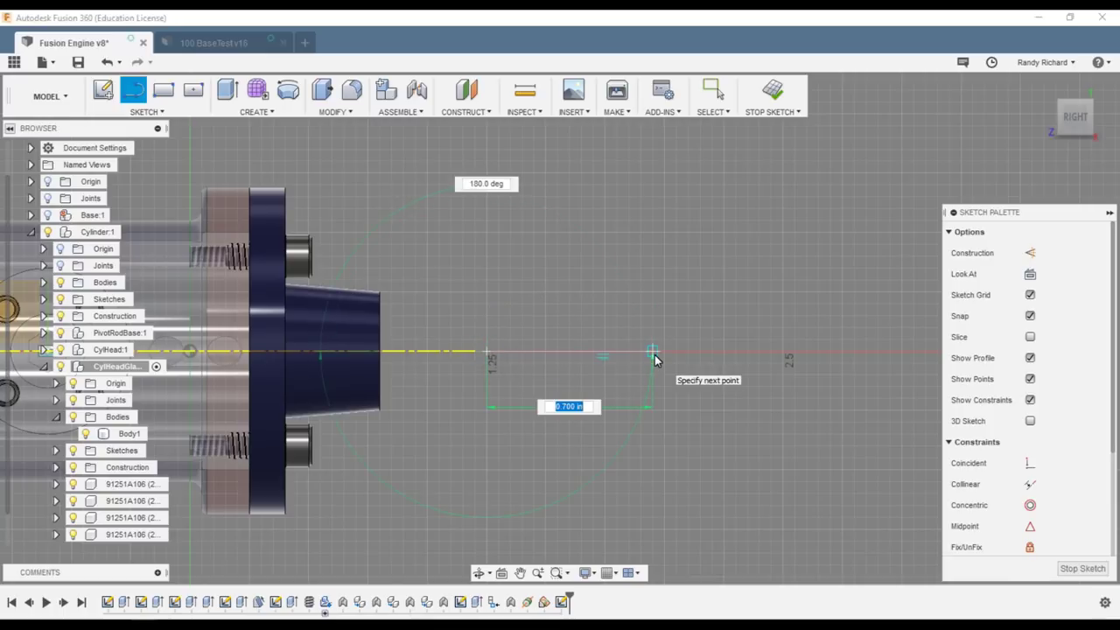
pyautogui.write('.3125')
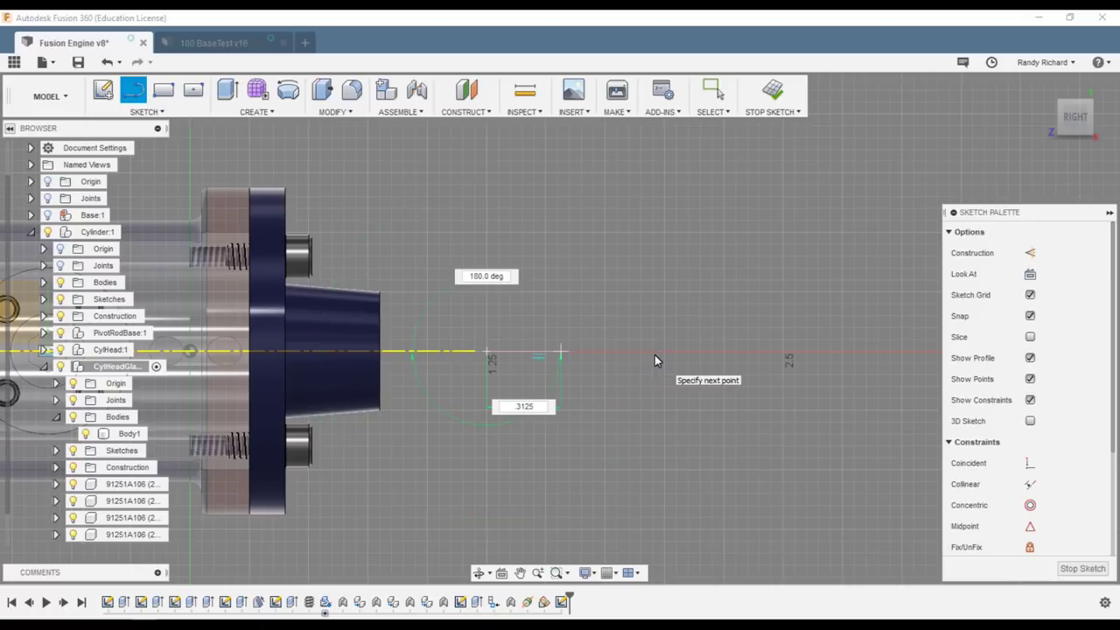
pyautogui.press('Return')
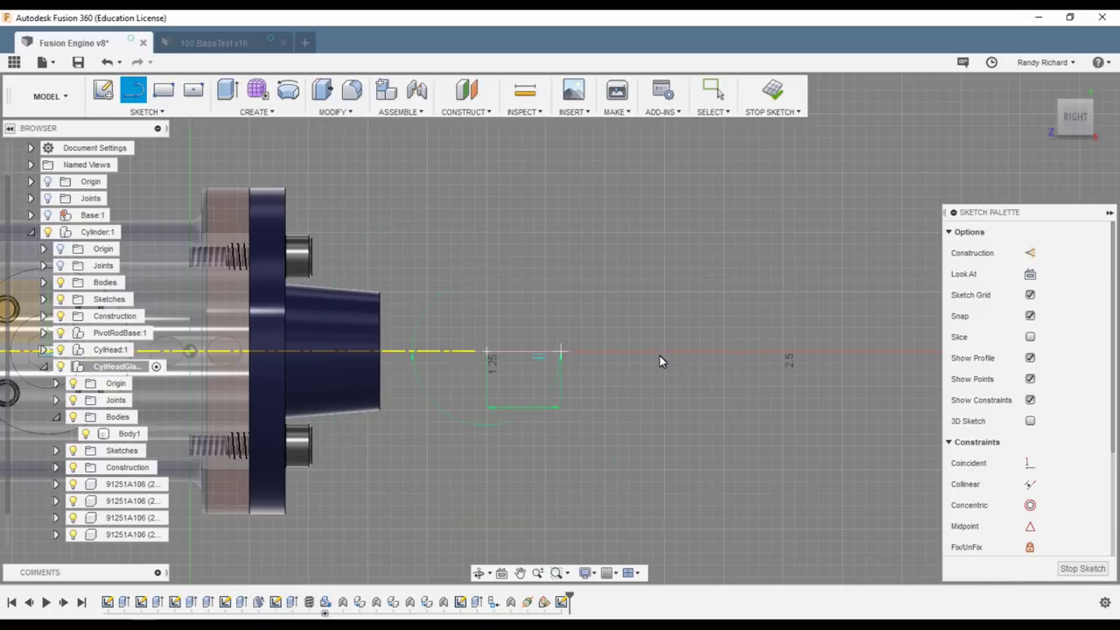
pyautogui.press('Escape')
pyautogui.scroll(3, 494, 352)
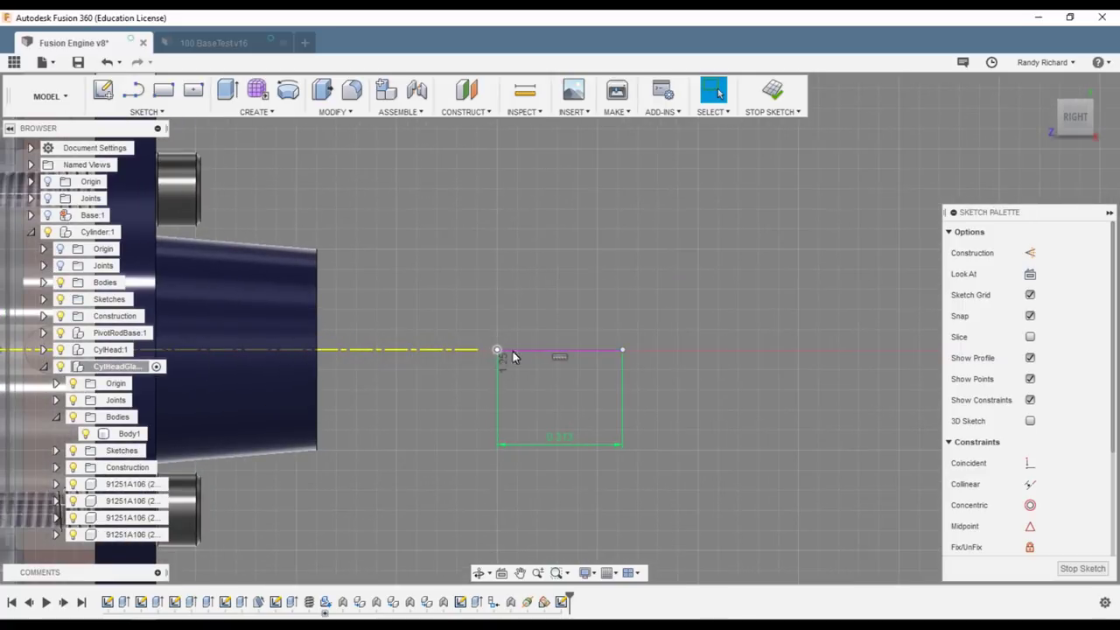
# Sketch a vertical line .375/2 in long upward from the end of the horizontal line nearest the gland
pyautogui.click(638, 328)
pyautogui.press('l')
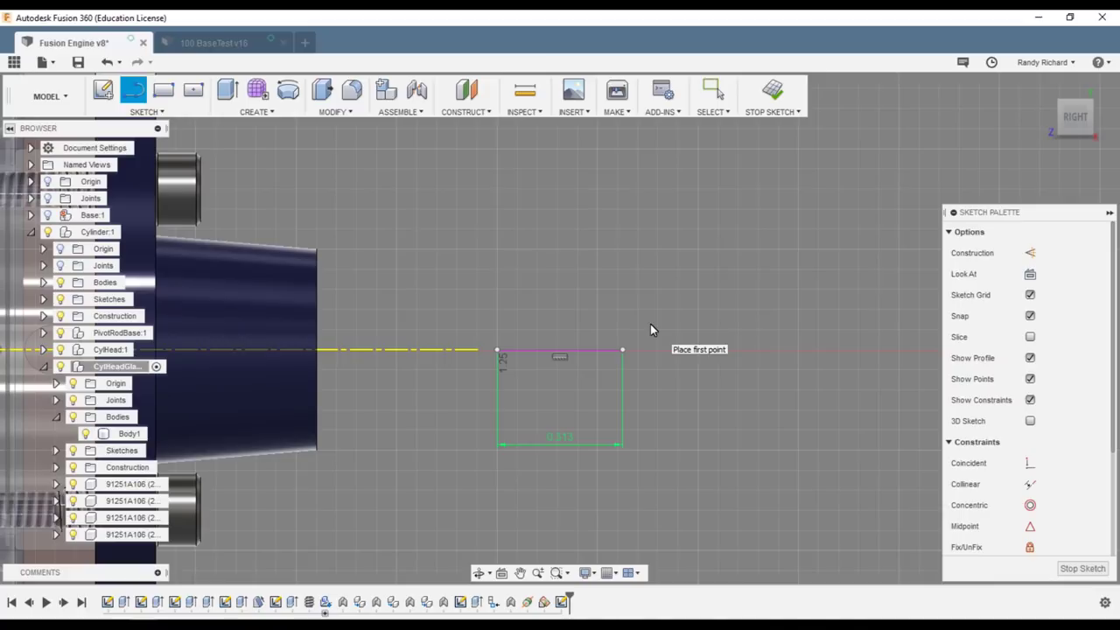
pyautogui.click(497, 350)
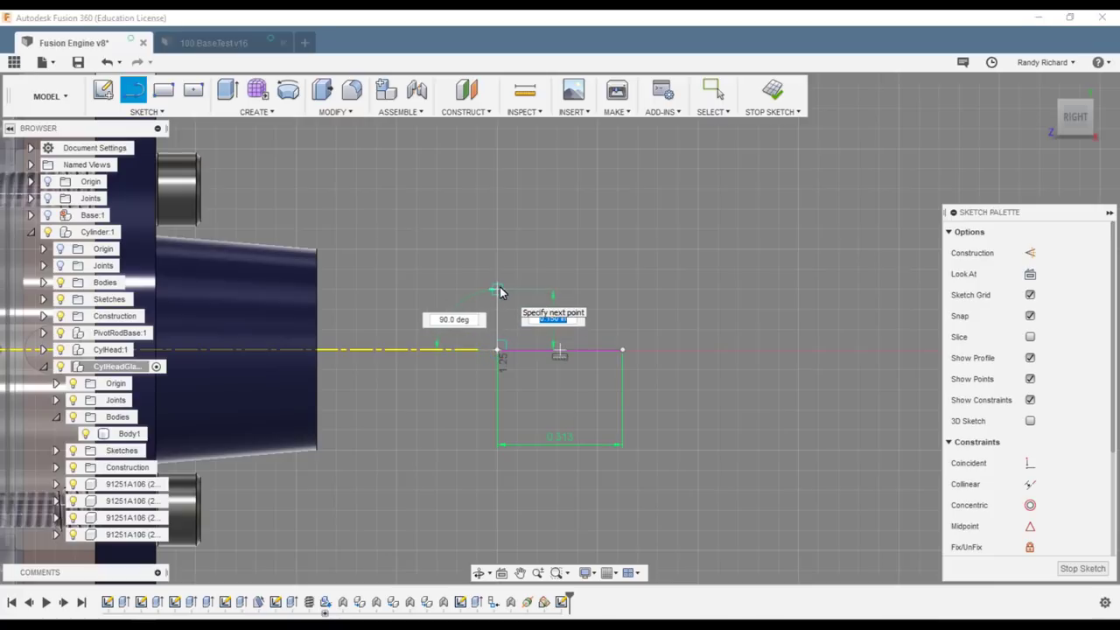
pyautogui.write('137')
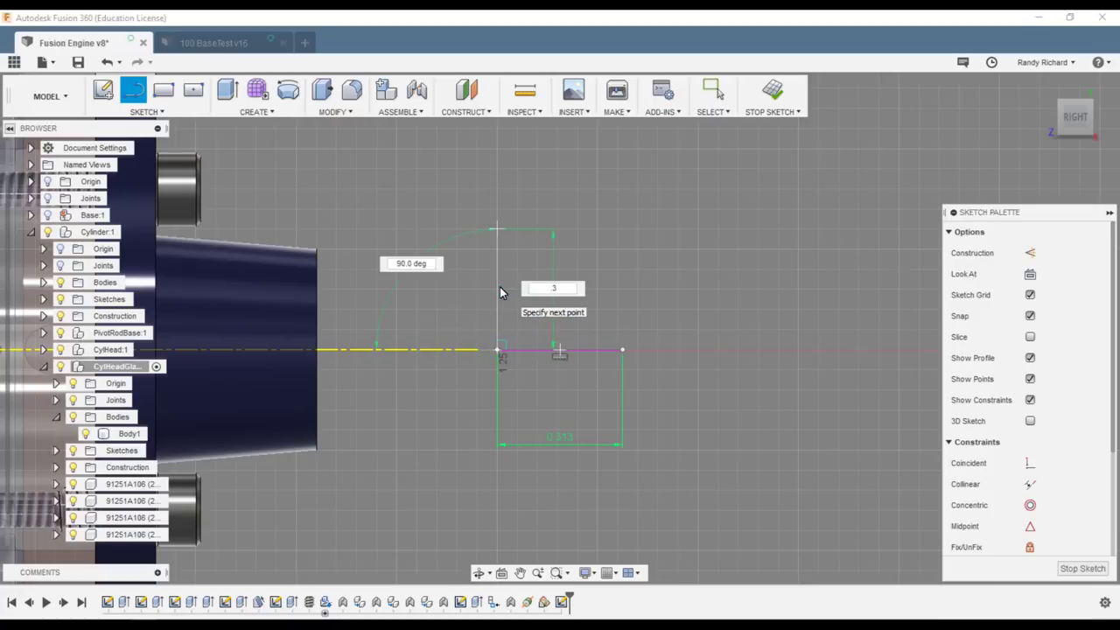
pyautogui.write('5/2')
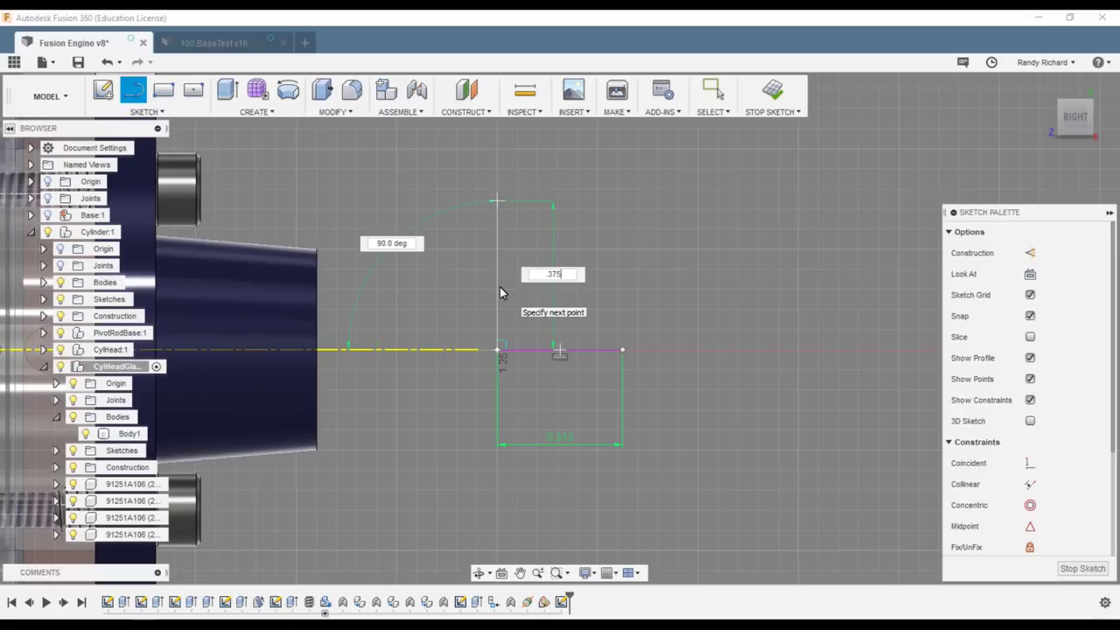
pyautogui.press('Tab')
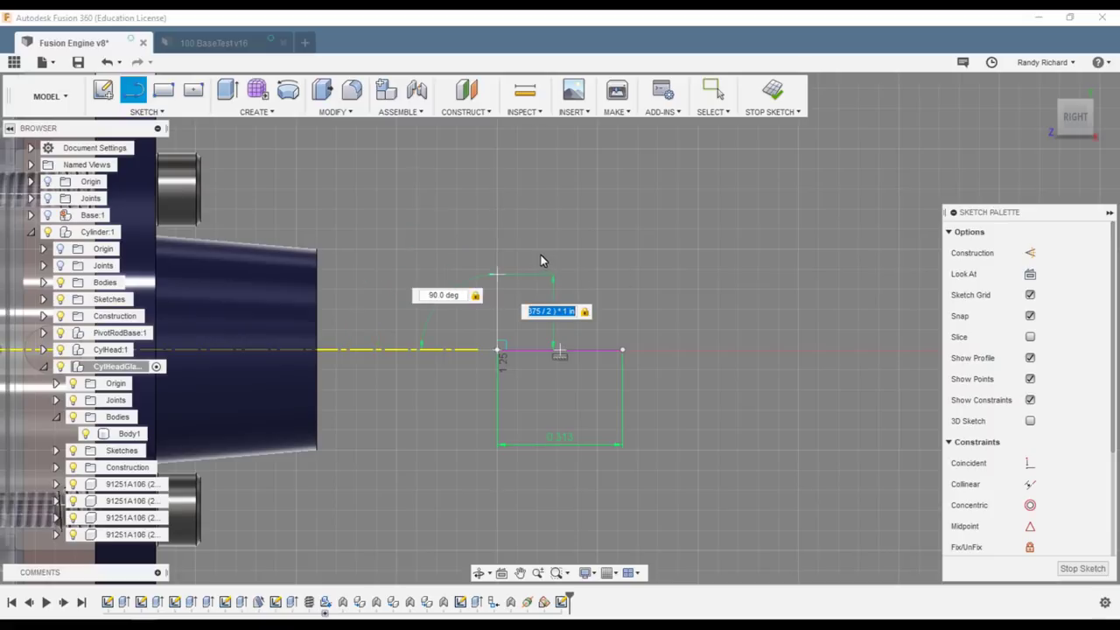
pyautogui.press('Return')
pyautogui.press('Escape')
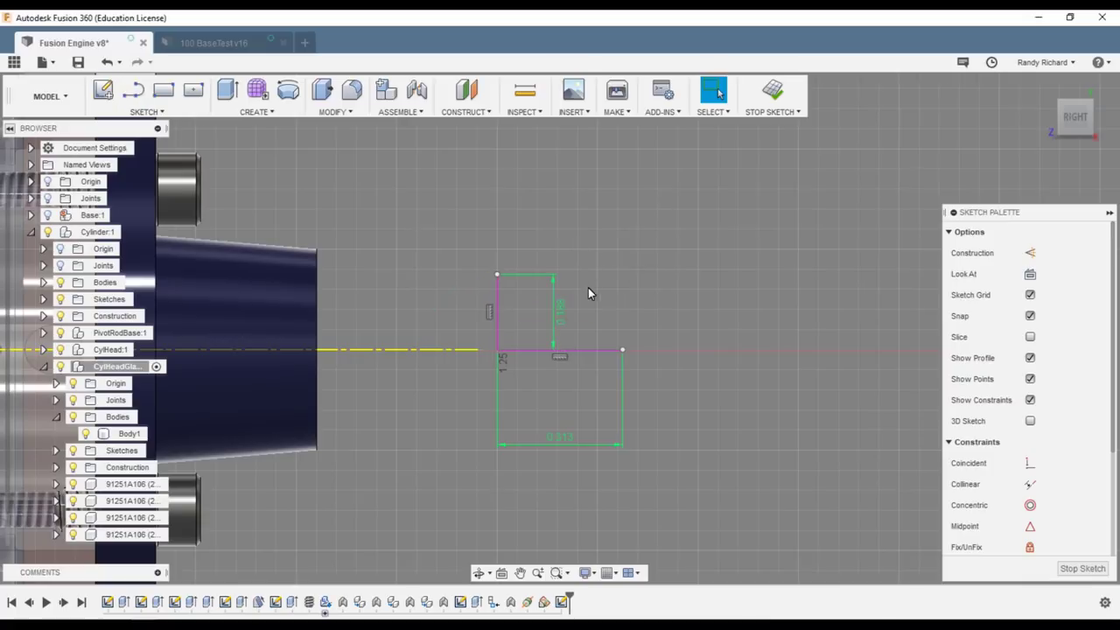
# Close the half profile with an upper edge about 0.17 in long, a shallow undercut and a raised shoulder dropping to the baseline's far end
pyautogui.scroll(2, 588, 287)
pyautogui.scroll(-3, 528, 393)
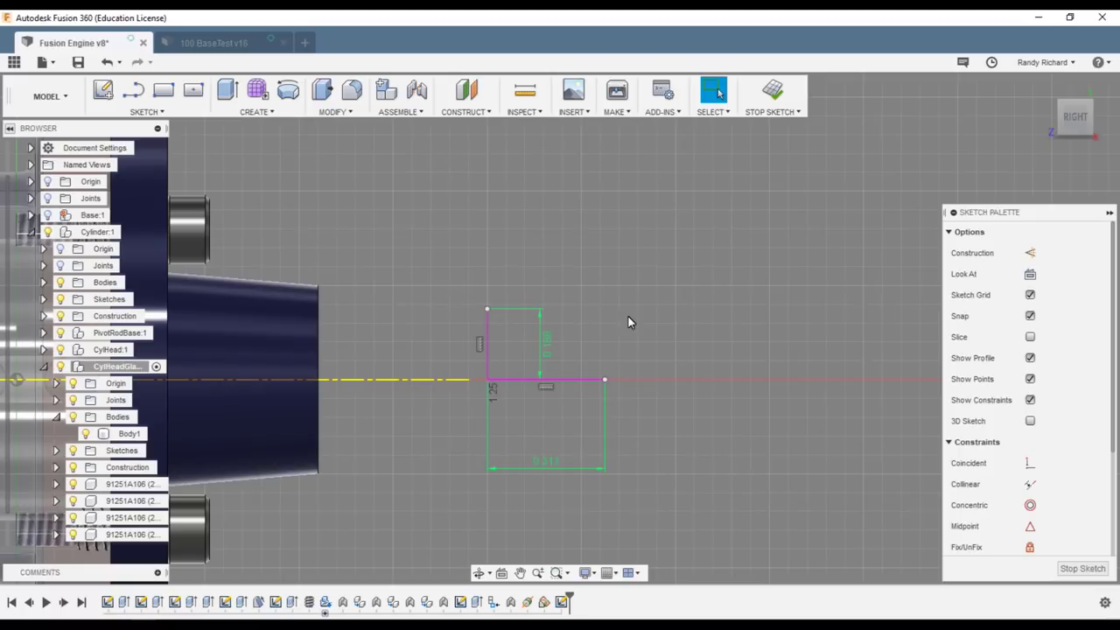
pyautogui.press('l')
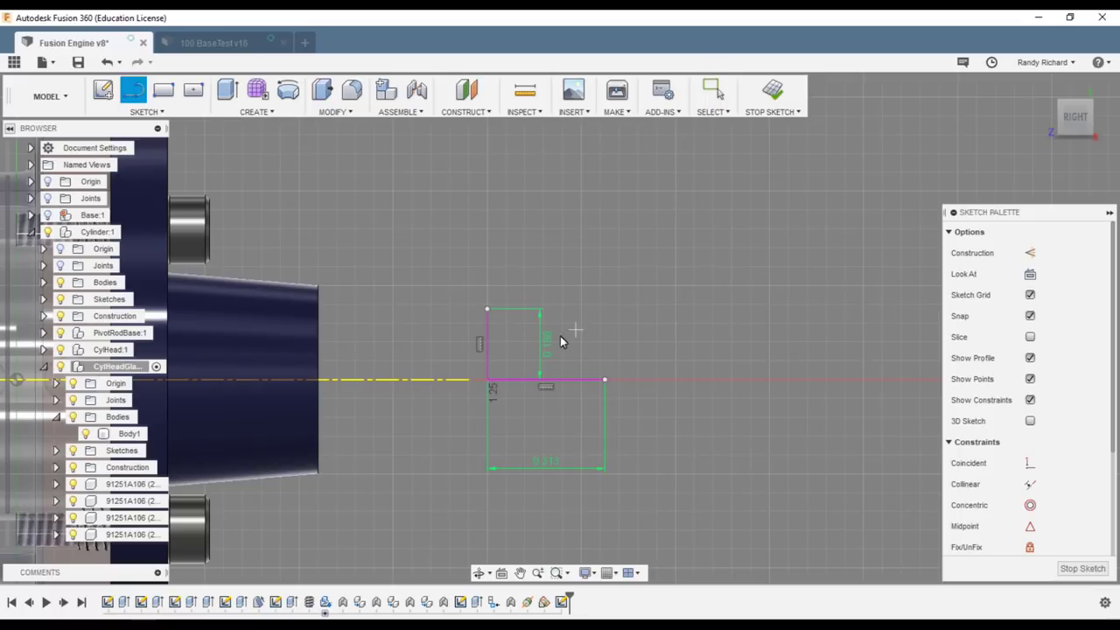
pyautogui.click(487, 309)
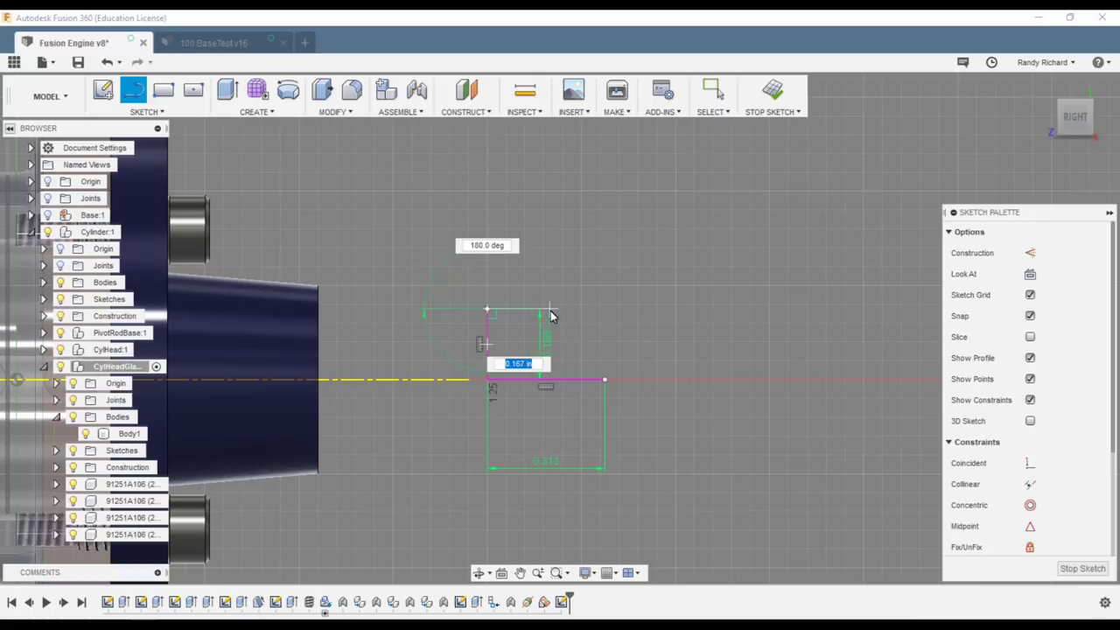
pyautogui.click(551, 311)
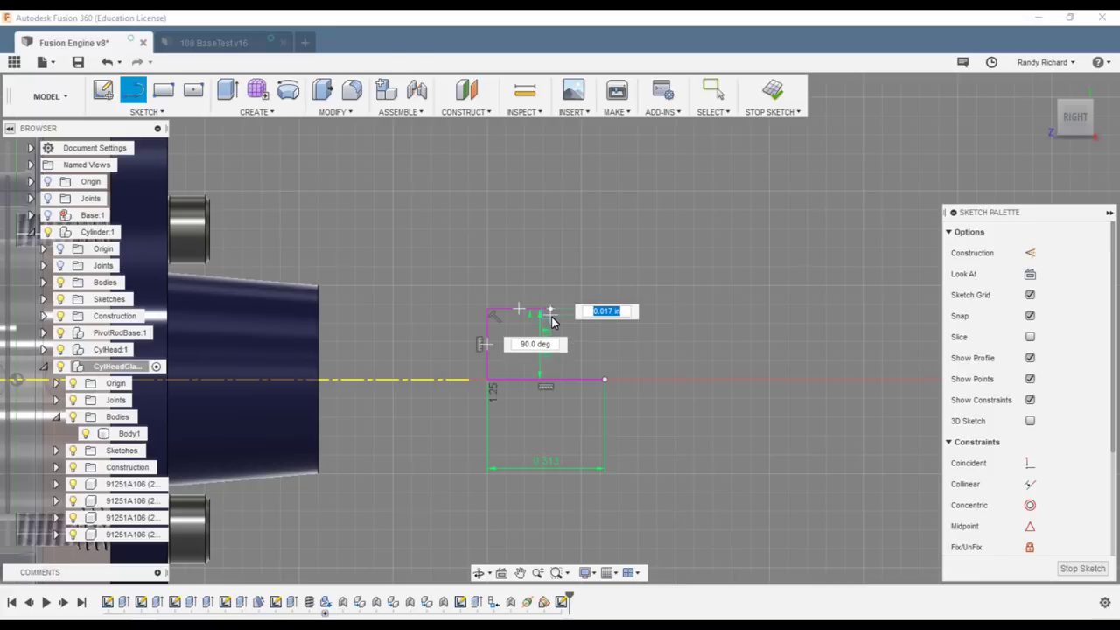
pyautogui.click(553, 321)
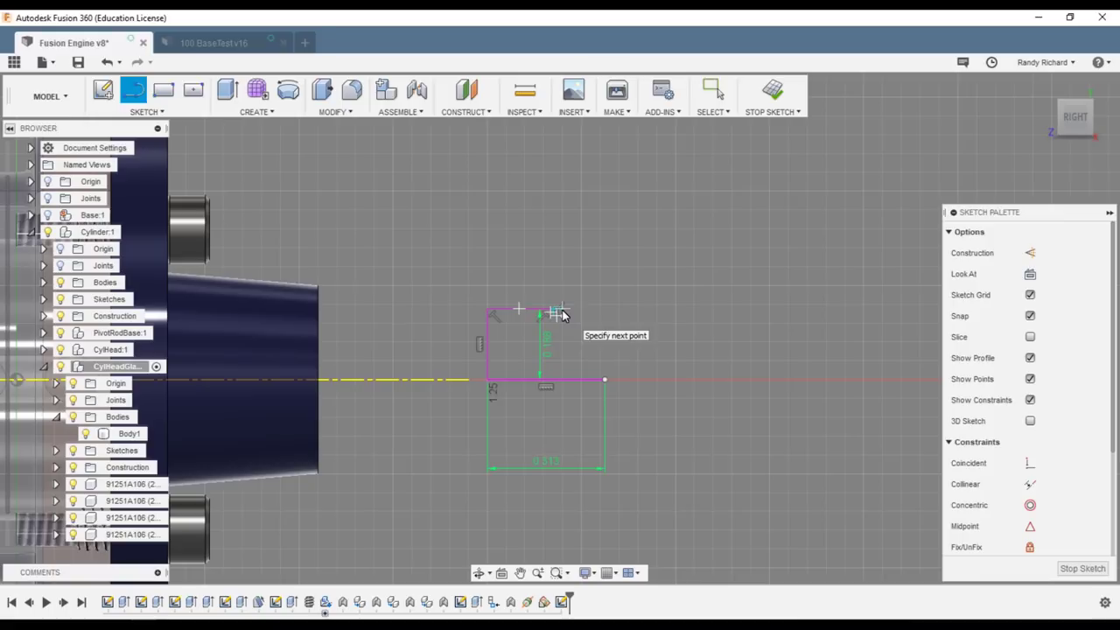
pyautogui.click(562, 295)
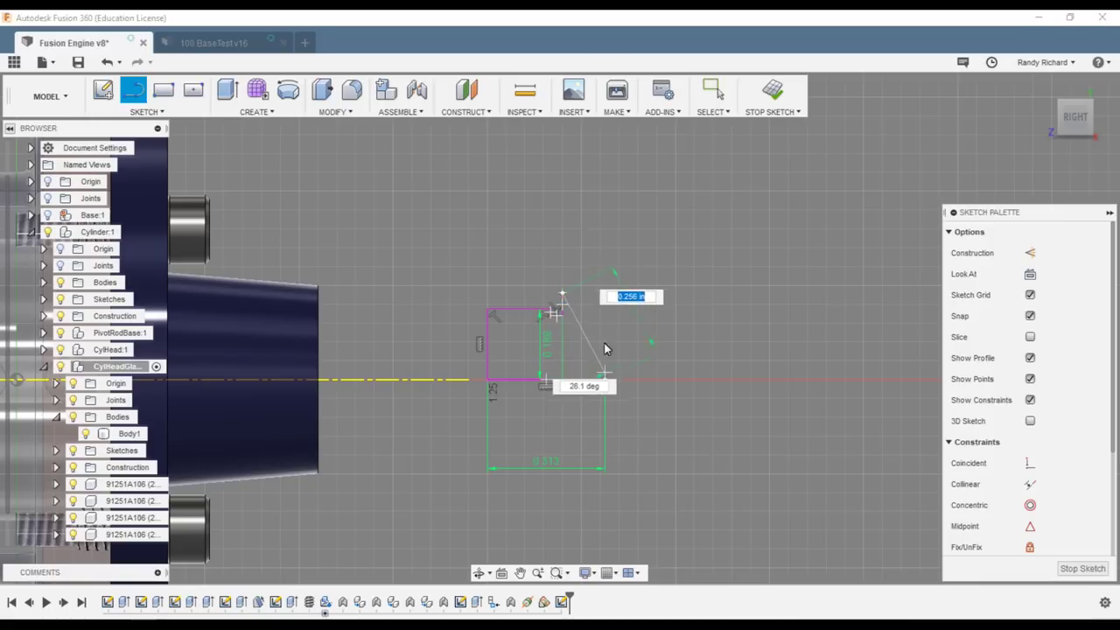
pyautogui.click(604, 295)
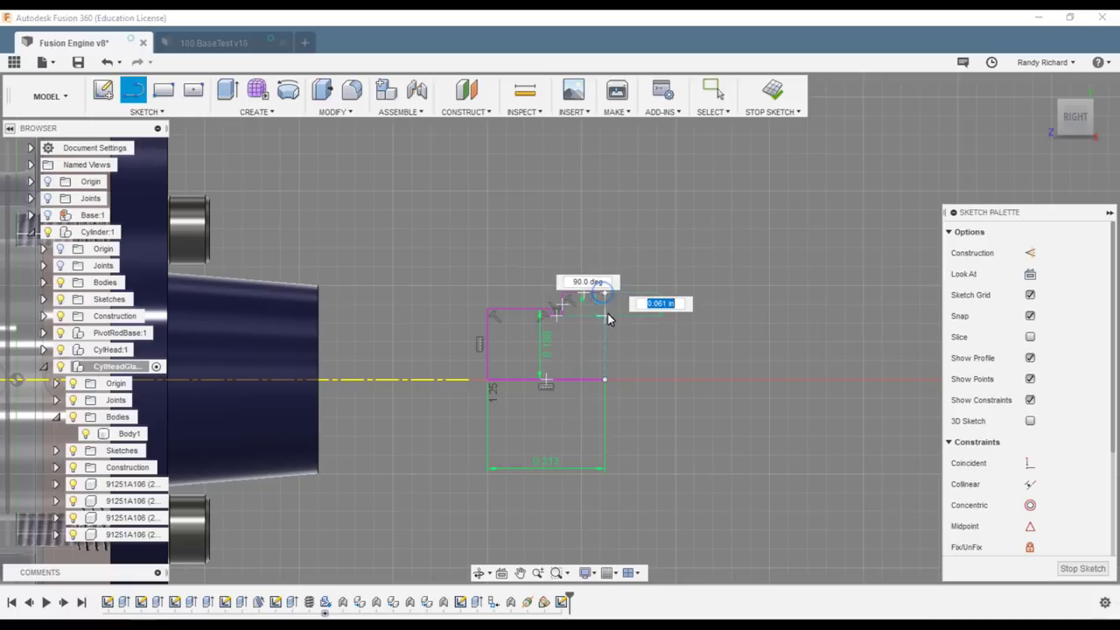
pyautogui.click(605, 378)
pyautogui.press('Escape')
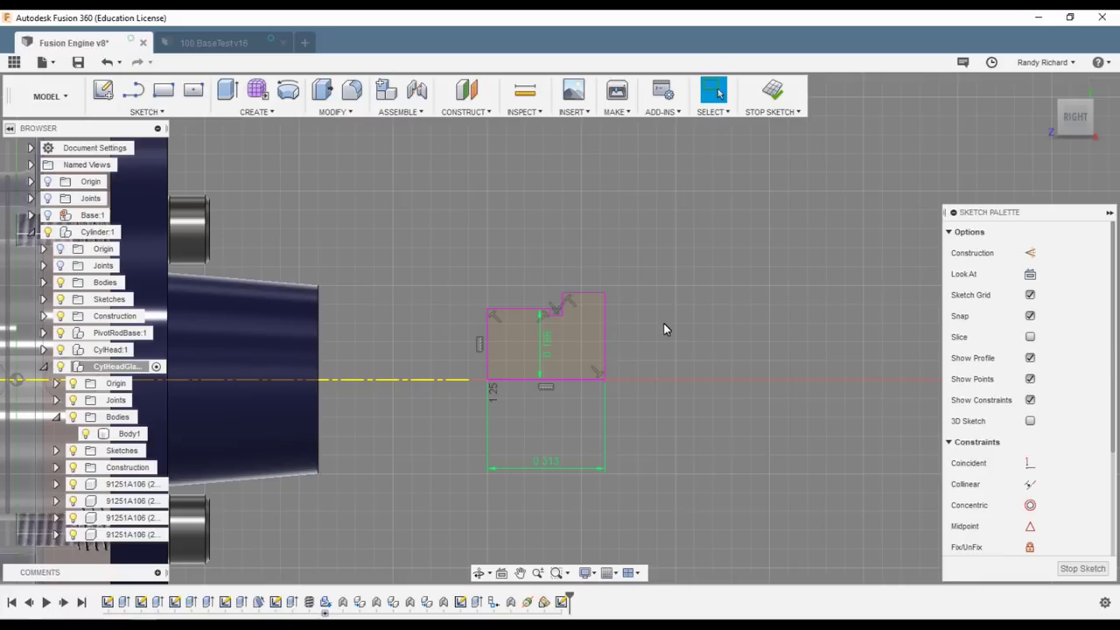
# Sketch a horizontal line across the half profile, a little above the baseline, joining its two vertical end edges
pyautogui.scroll(3, 630, 333)
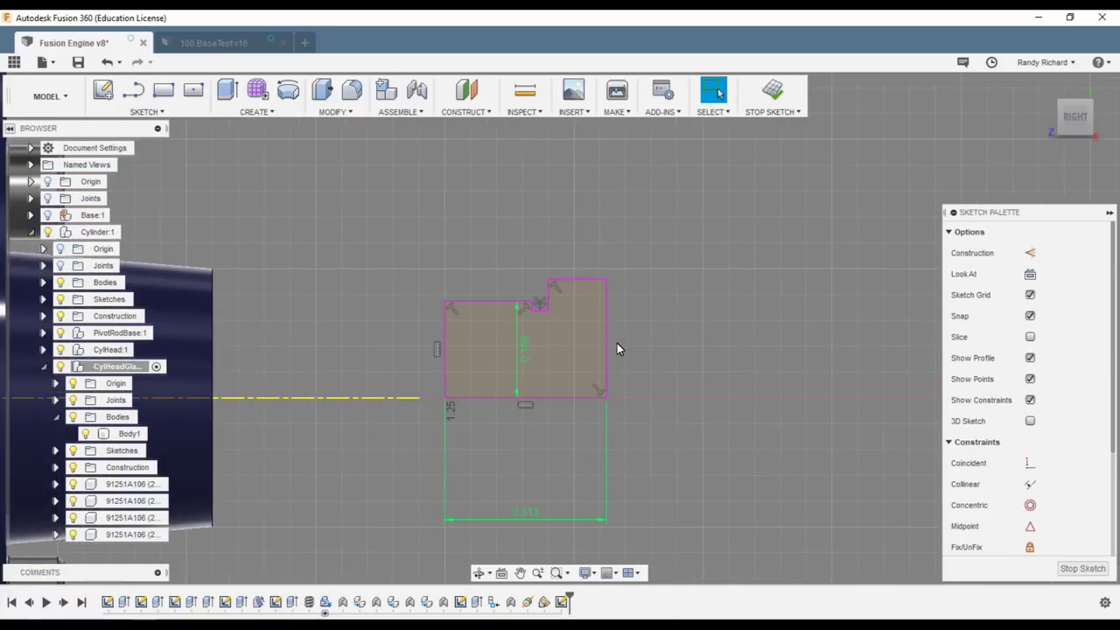
pyautogui.press('l')
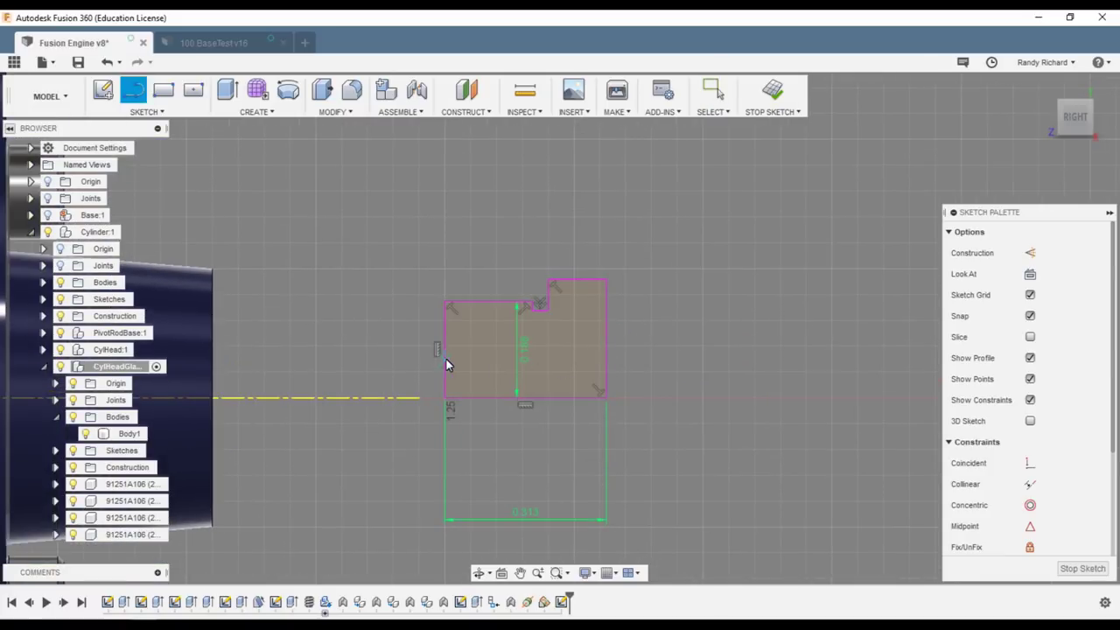
pyautogui.click(445, 358)
pyautogui.click(604, 357)
pyautogui.press('Escape')
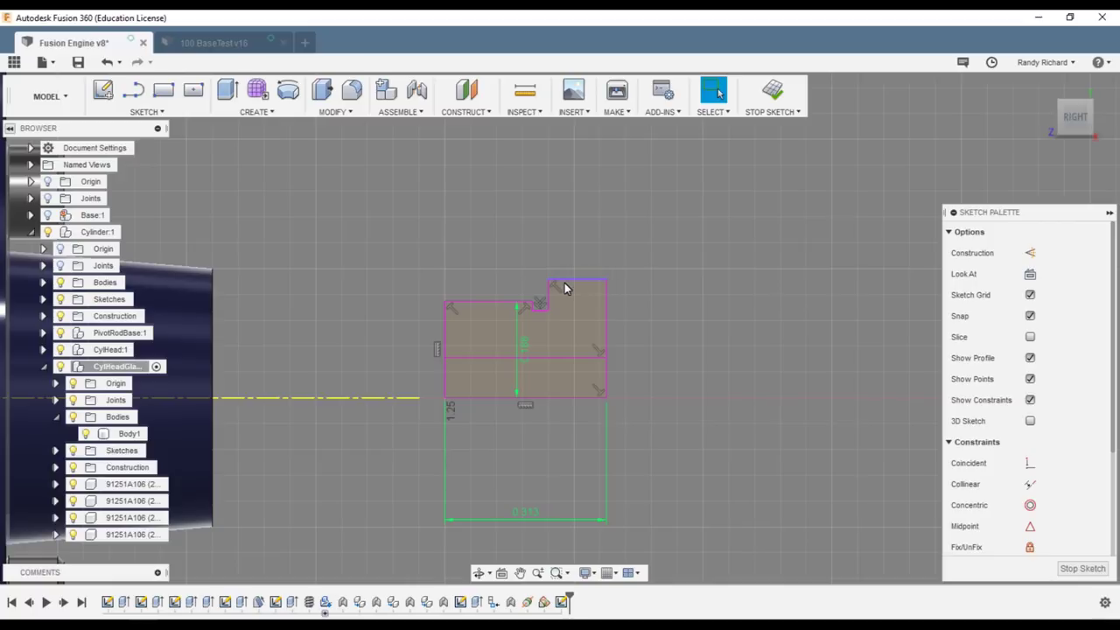
# Dimension the height of the raised shoulder's upper edge above the baseline as .375/2
pyautogui.press('d')
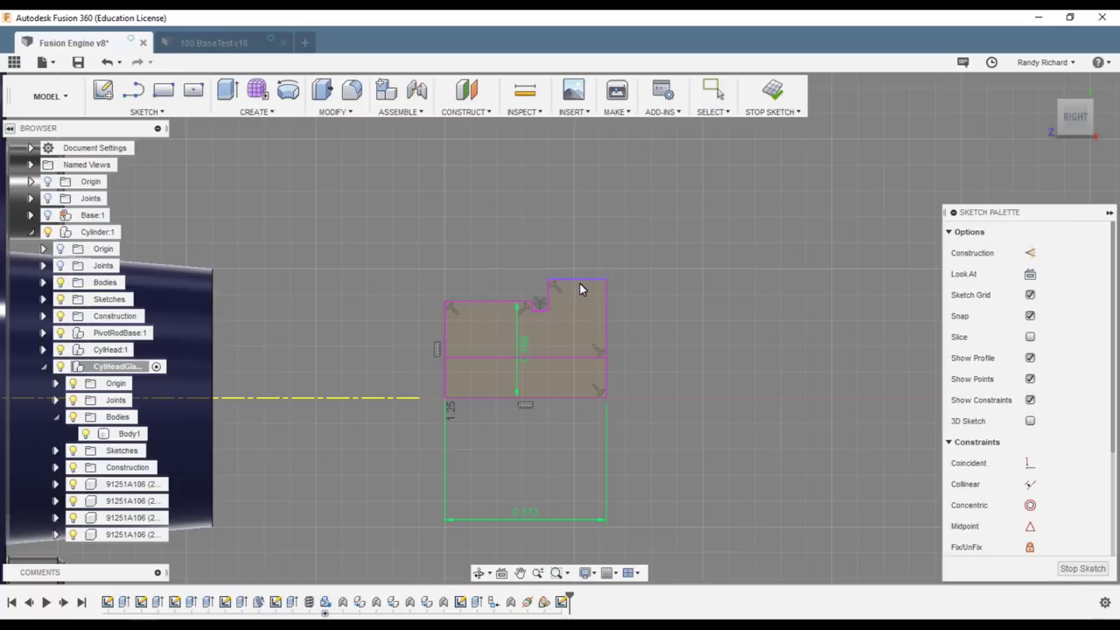
pyautogui.click(580, 282)
pyautogui.click(575, 398)
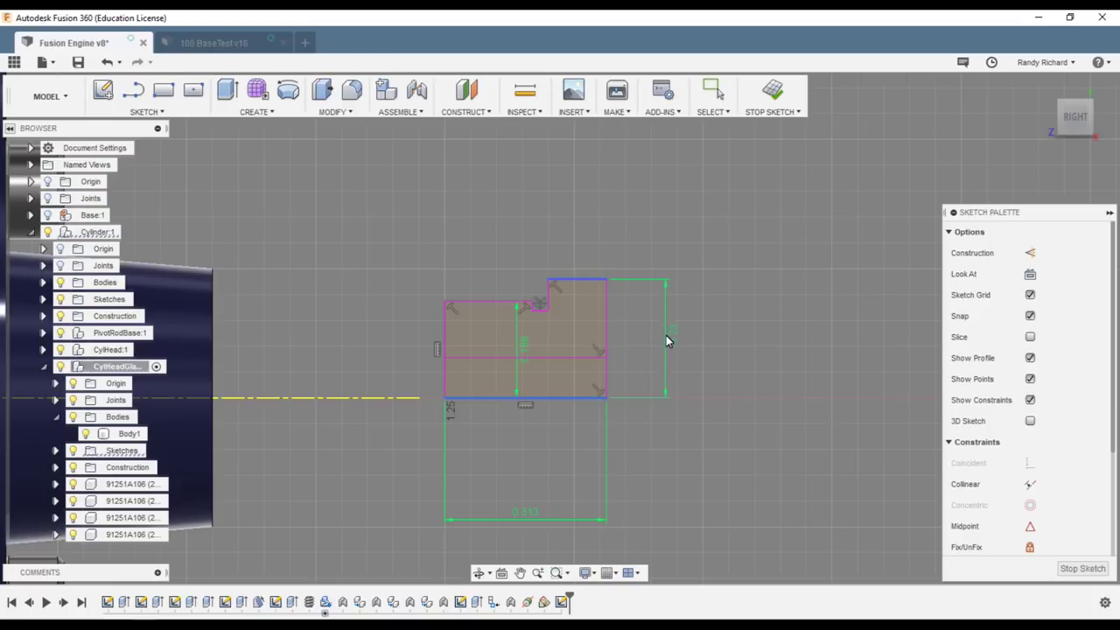
pyautogui.click(666, 335)
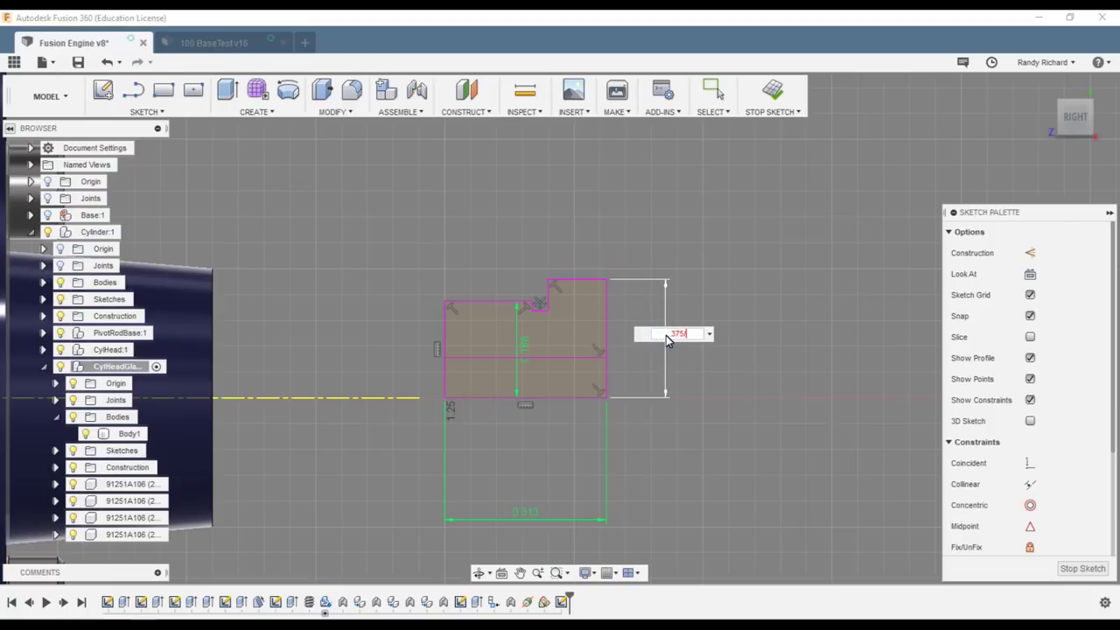
pyautogui.press('Return')
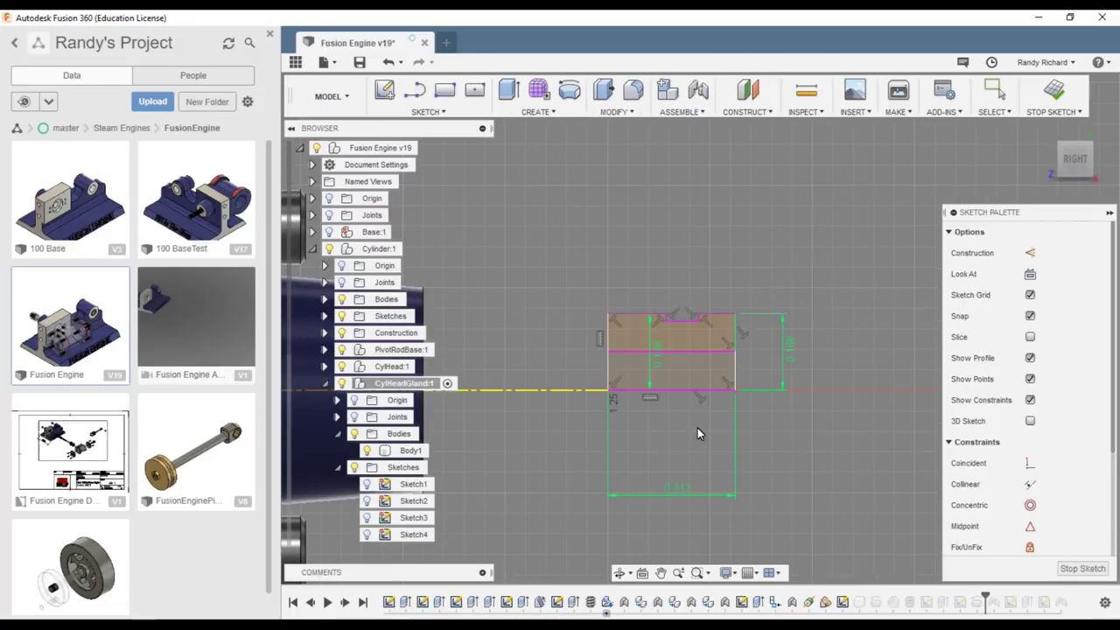
pyautogui.press('Escape')
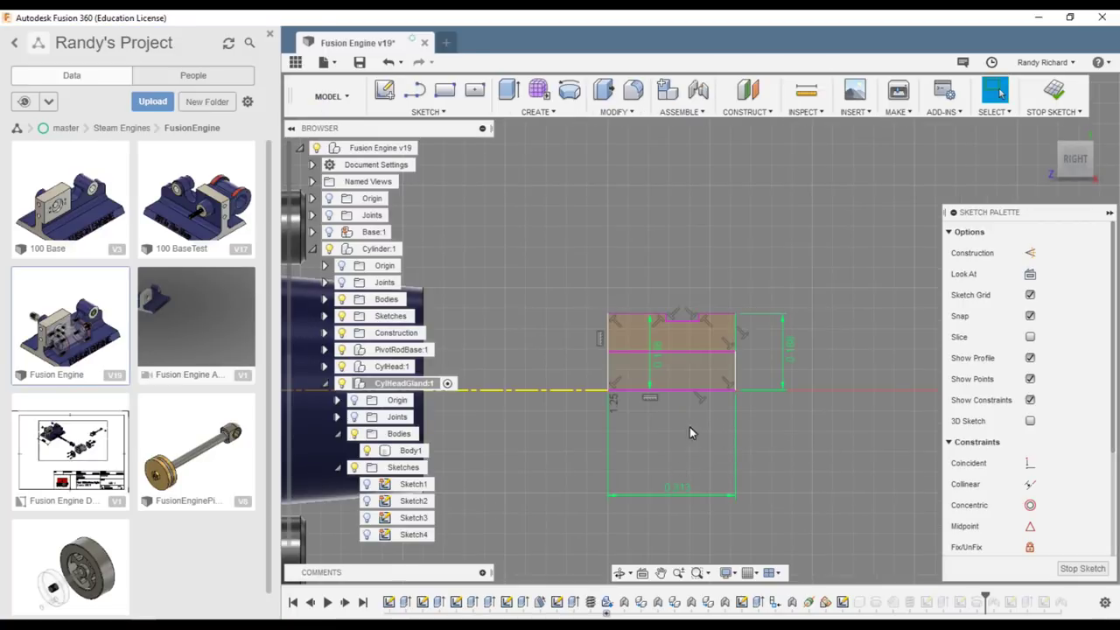
# Trim away both vertical end segments between the new horizontal line and the baseline
pyautogui.press('t')
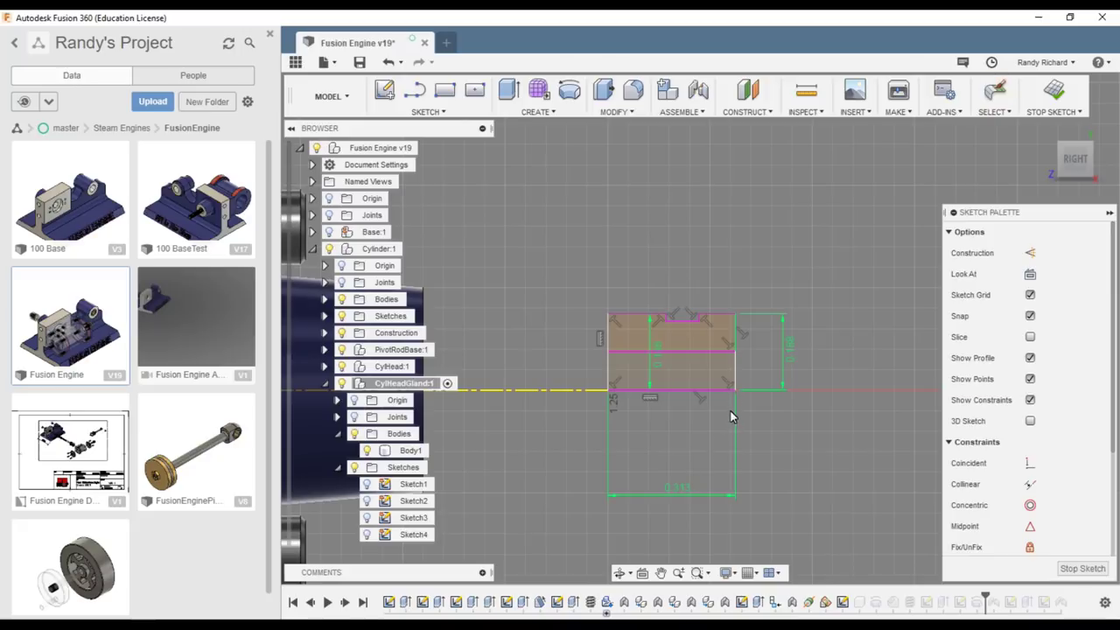
pyautogui.click(735, 368)
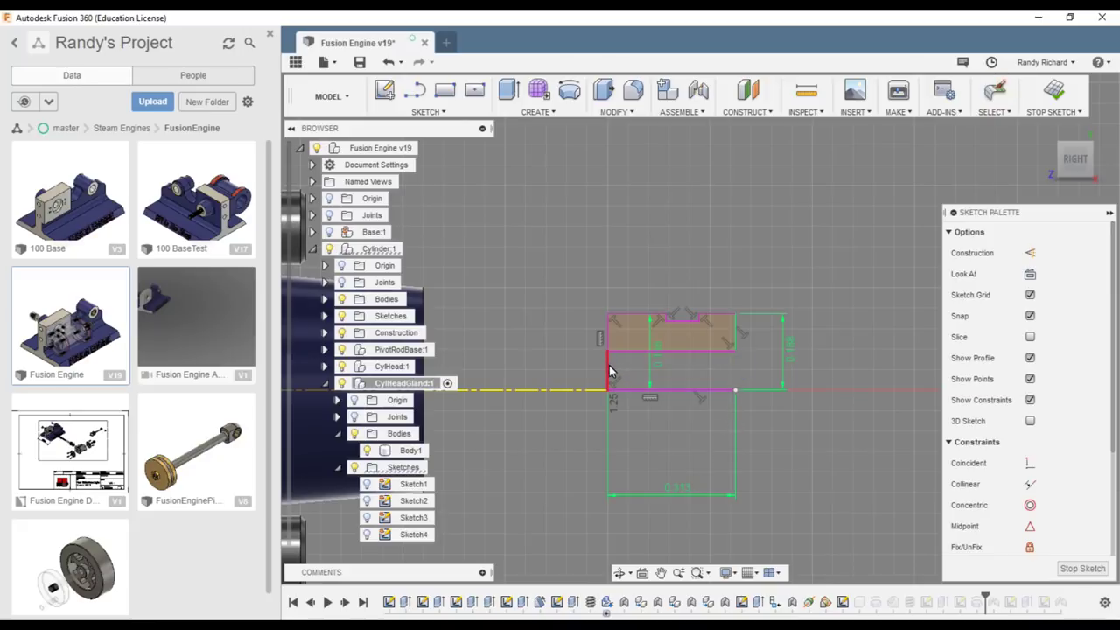
pyautogui.click(608, 369)
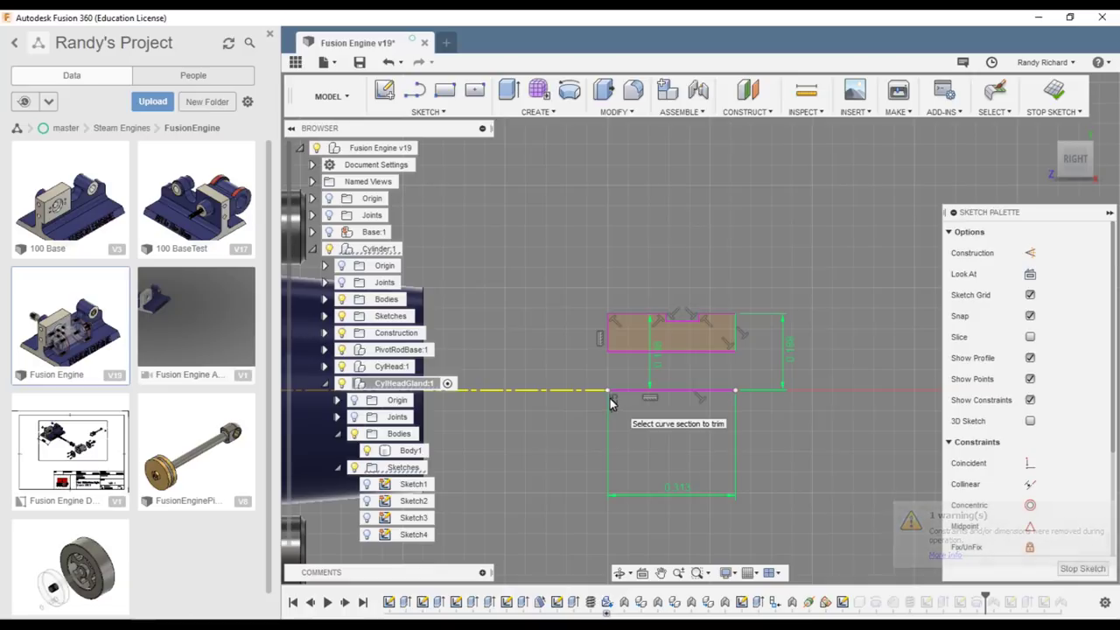
pyautogui.press('Escape')
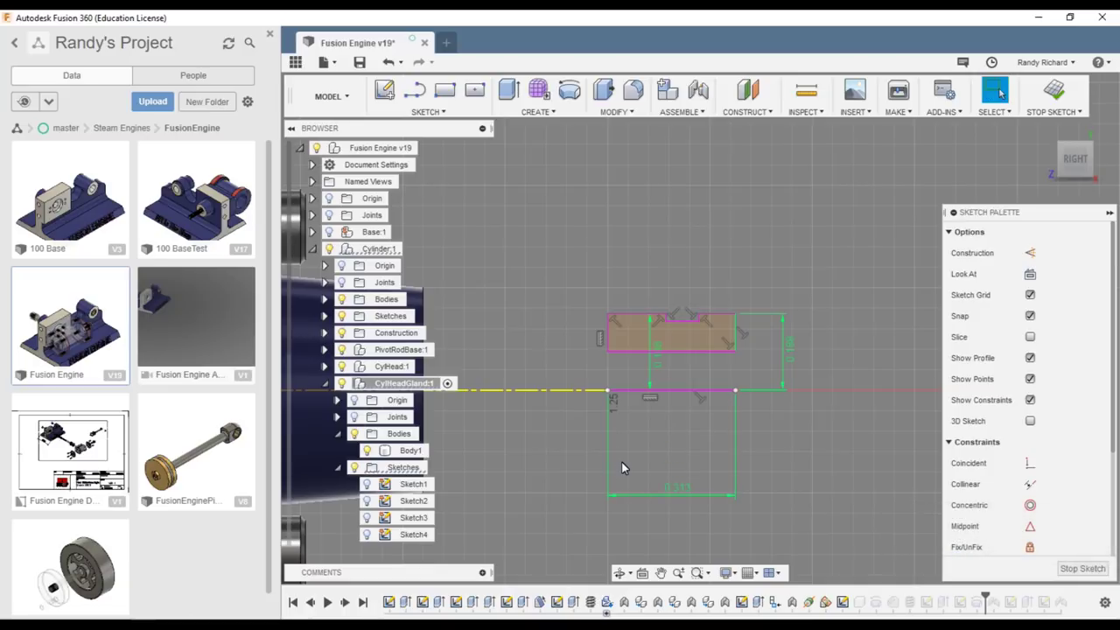
# Dimension the profile's new lower edge at .1875/2 above the baseline
pyautogui.click(631, 350)
pyautogui.keyDown('shift'); pyautogui.click(632, 391); pyautogui.keyUp('shift')
pyautogui.press('d')
pyautogui.click(579, 366)
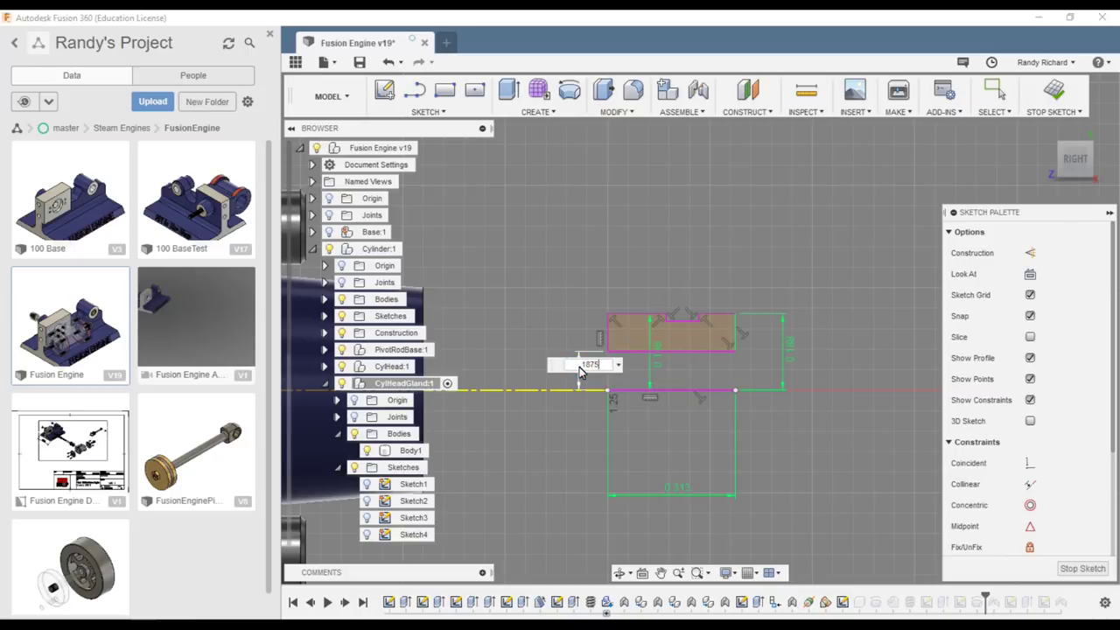
pyautogui.write('.1875/2')
pyautogui.press('Return')
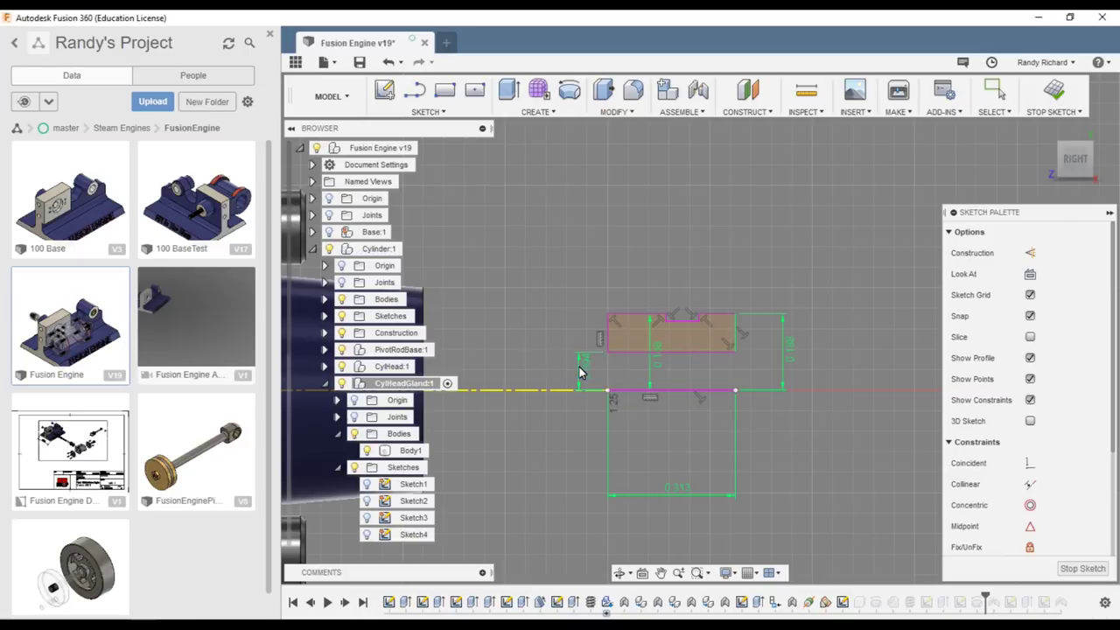
pyautogui.press('Escape')
# Convert the baseline on the bore axis to a construction line
pyautogui.click(663, 391)
pyautogui.press('x')
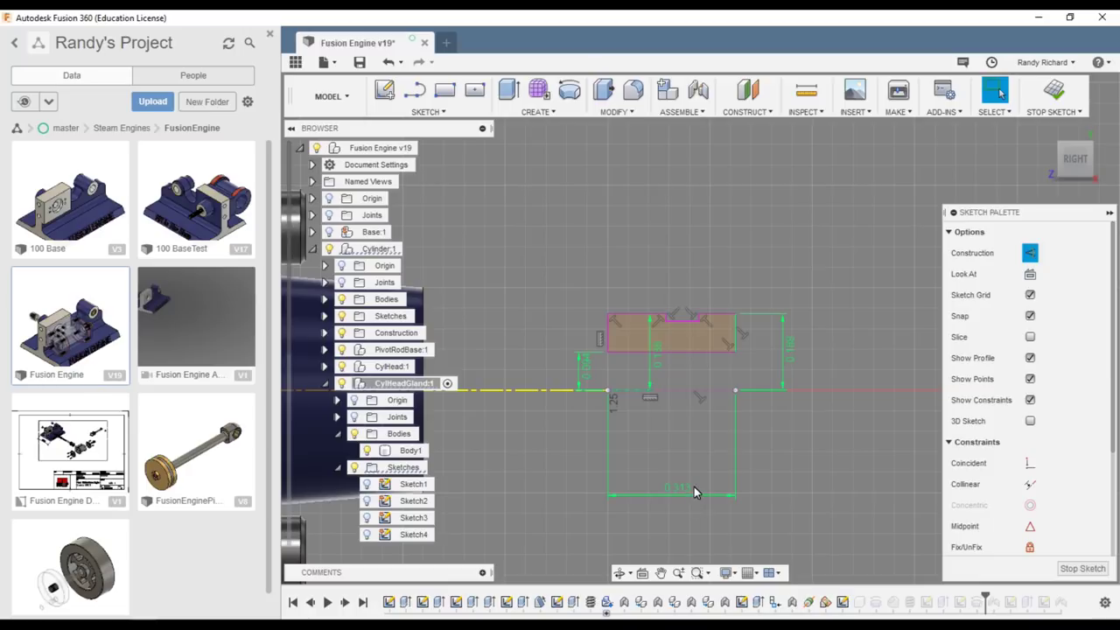
pyautogui.click(697, 444)
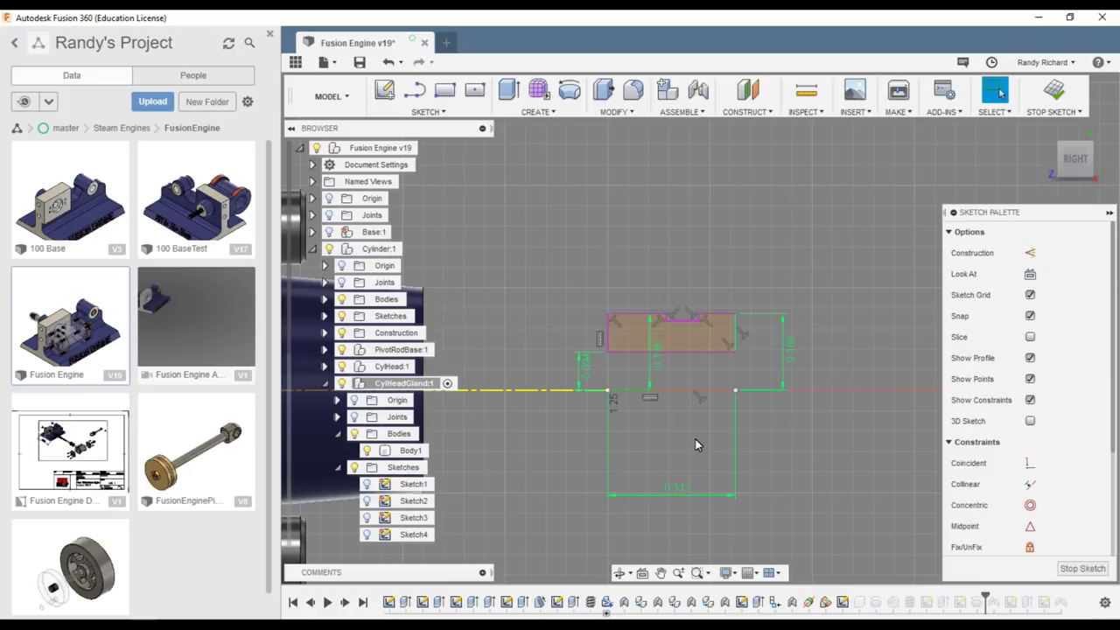
# Dimension the length of the profile's lower edge and delete the length dimension attached to the construction baseline
pyautogui.click(682, 352)
pyautogui.click(686, 373)
pyautogui.press('Return')
pyautogui.press('Return')
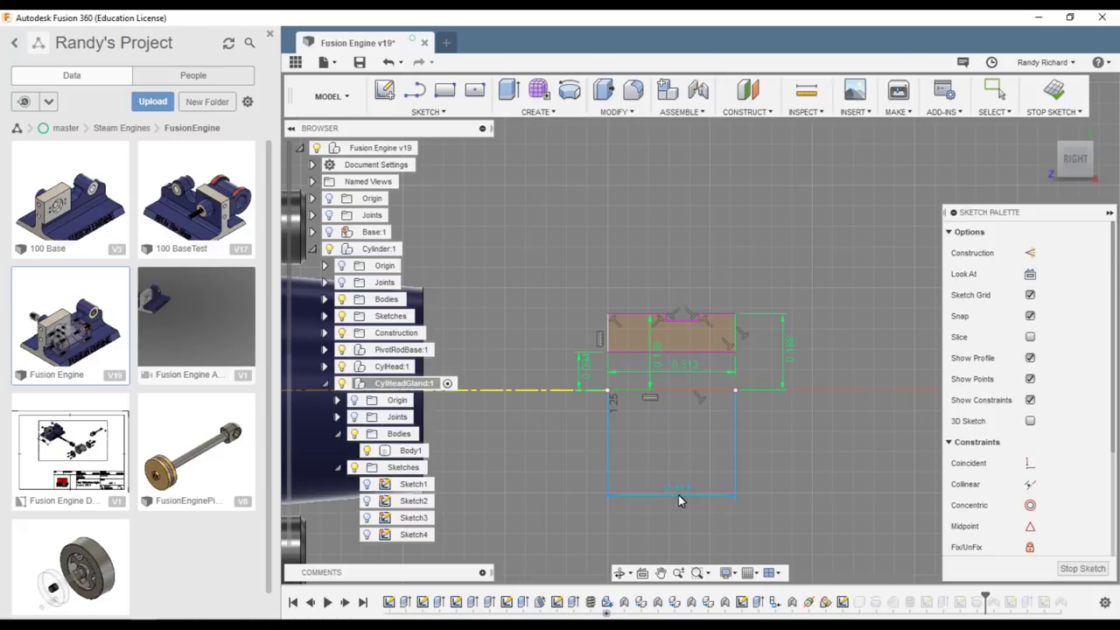
pyautogui.press('Delete')
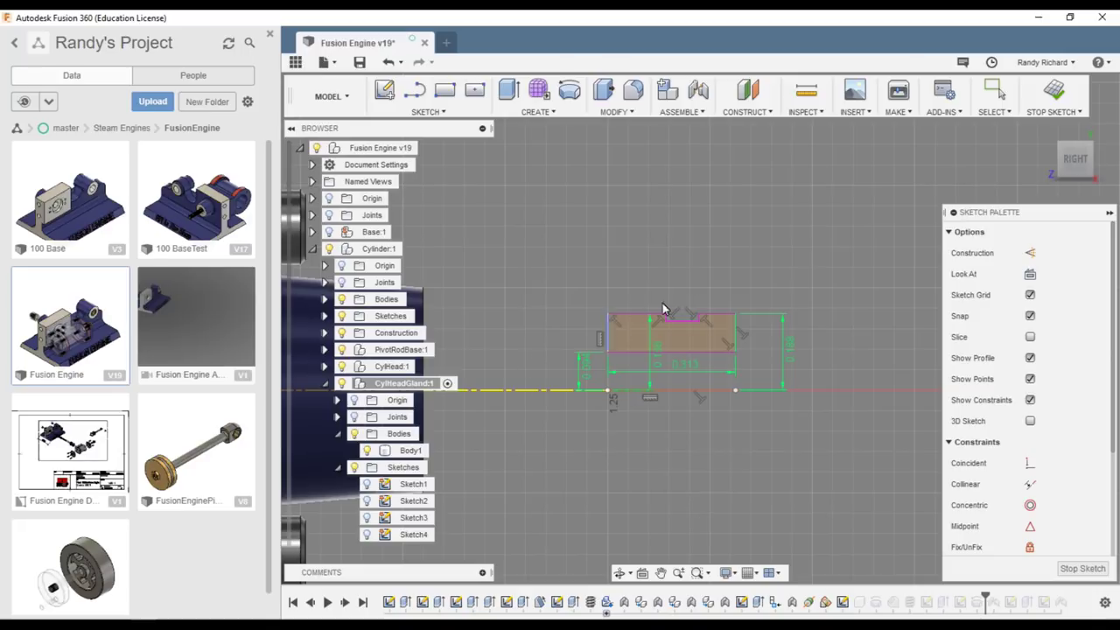
# Dimension the width of the shallow groove and the length of the upper edge between the groove and the profile's far end
pyautogui.scroll(2, 699, 285)
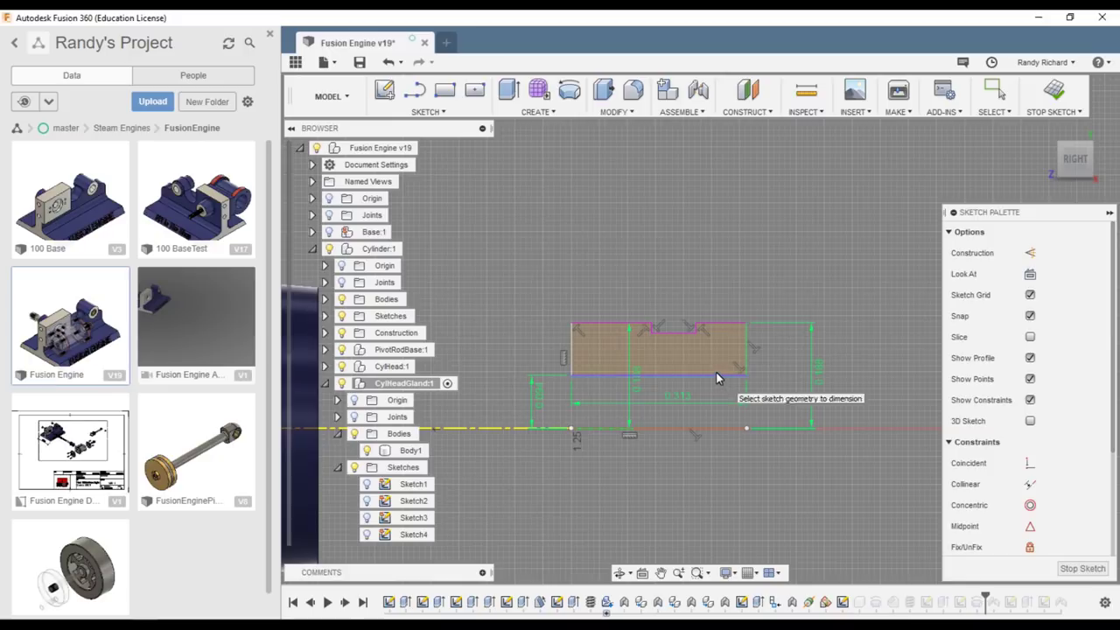
pyautogui.click(672, 333)
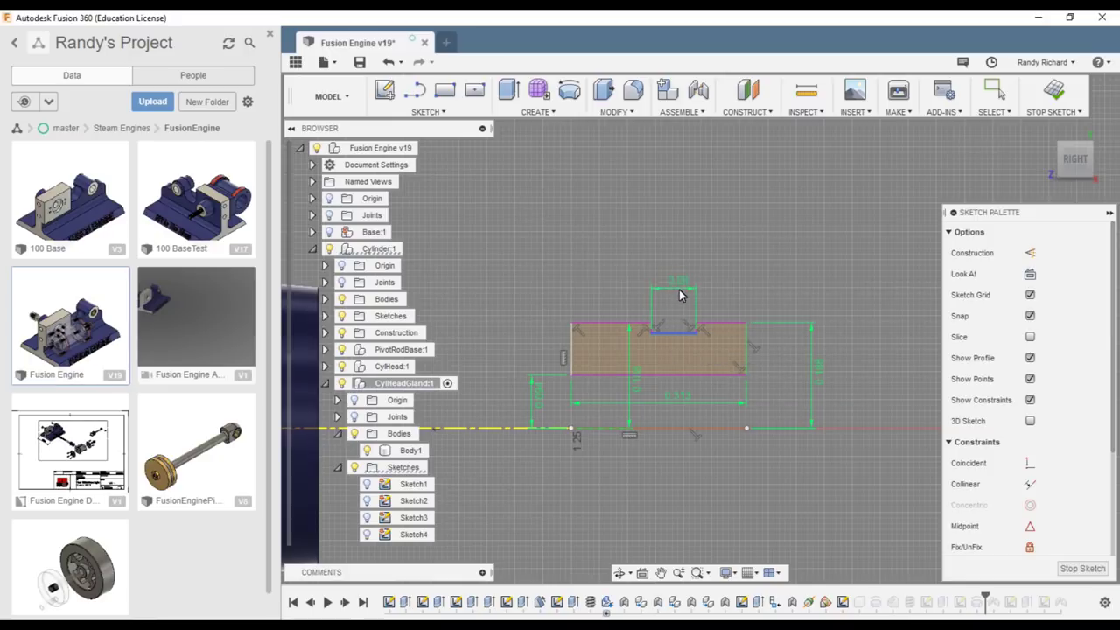
pyautogui.click(673, 282)
pyautogui.press('Return')
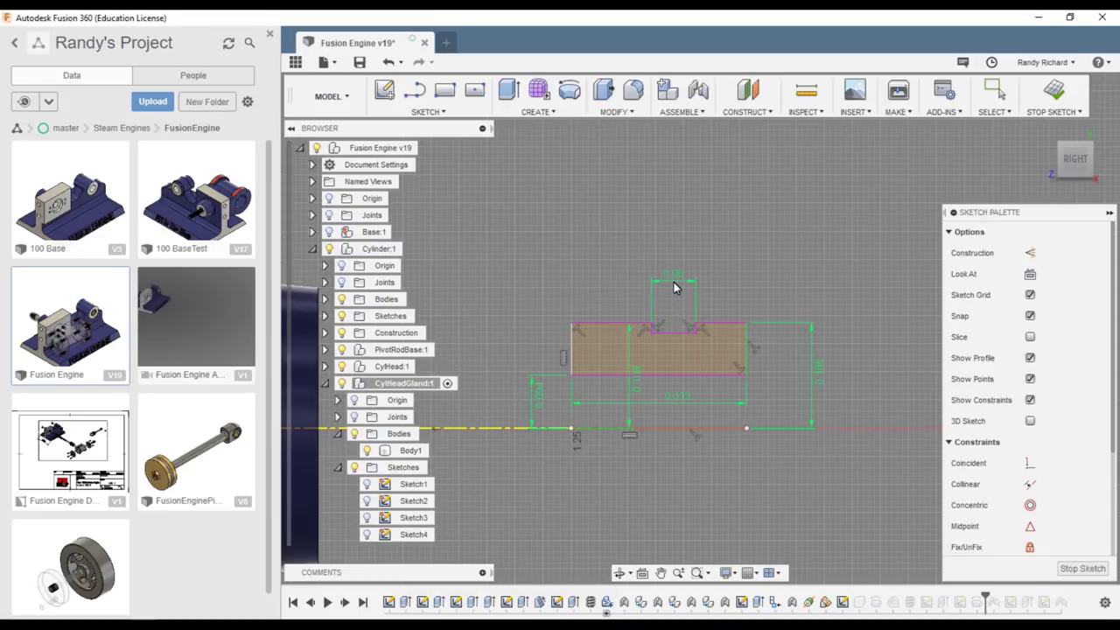
pyautogui.click(716, 324)
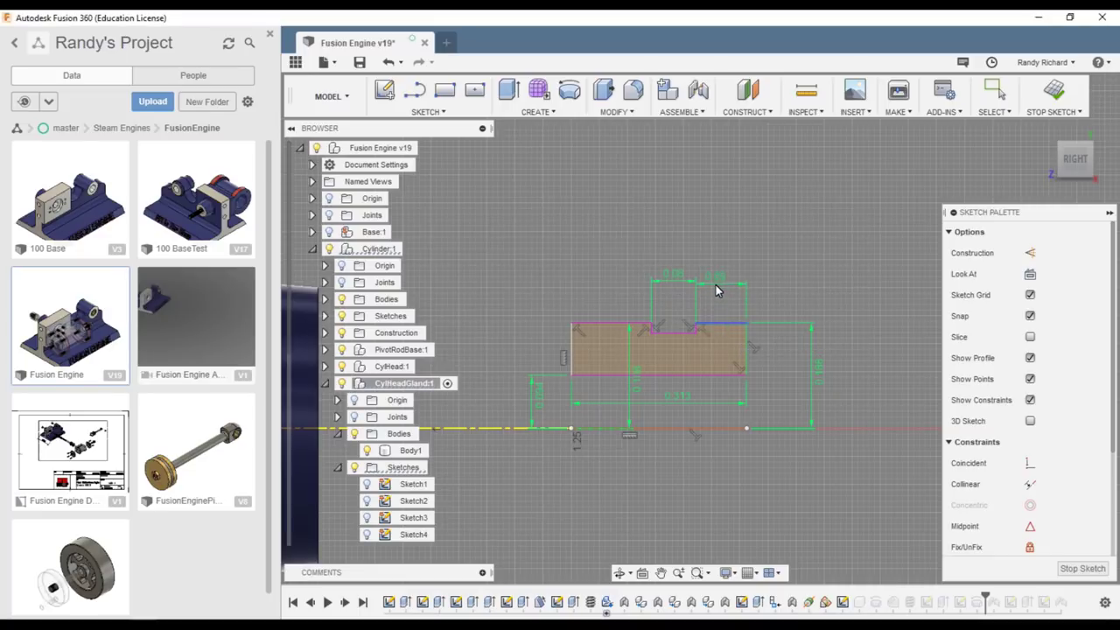
pyautogui.click(716, 288)
pyautogui.press('Return')
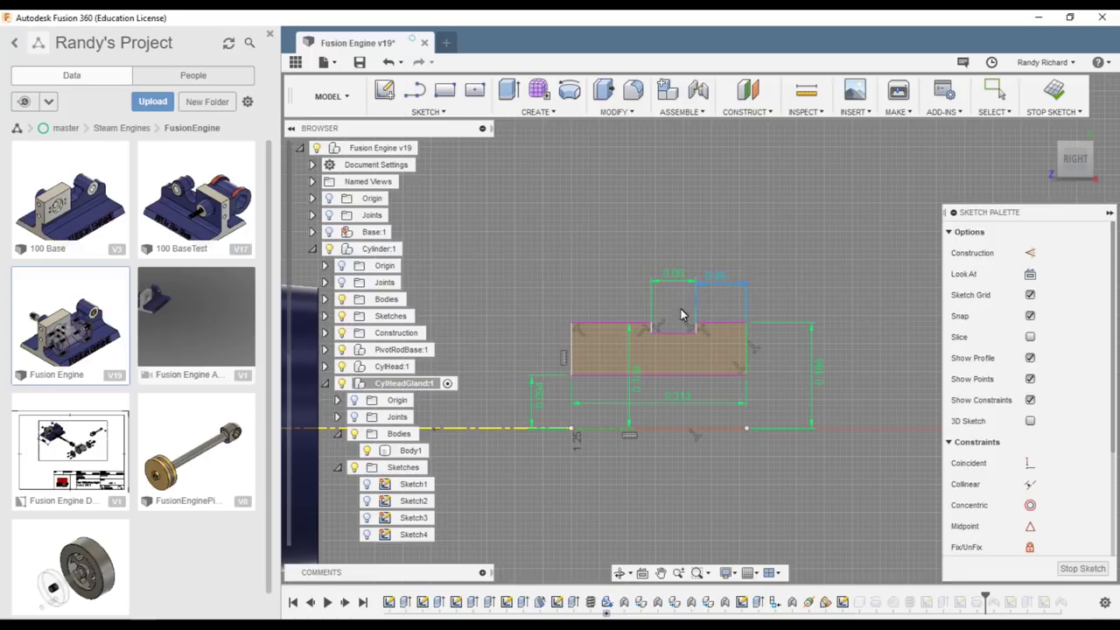
# Try to dimension the length of the upper edge between the groove and the profile's gland-side end
pyautogui.click(618, 325)
pyautogui.click(607, 286)
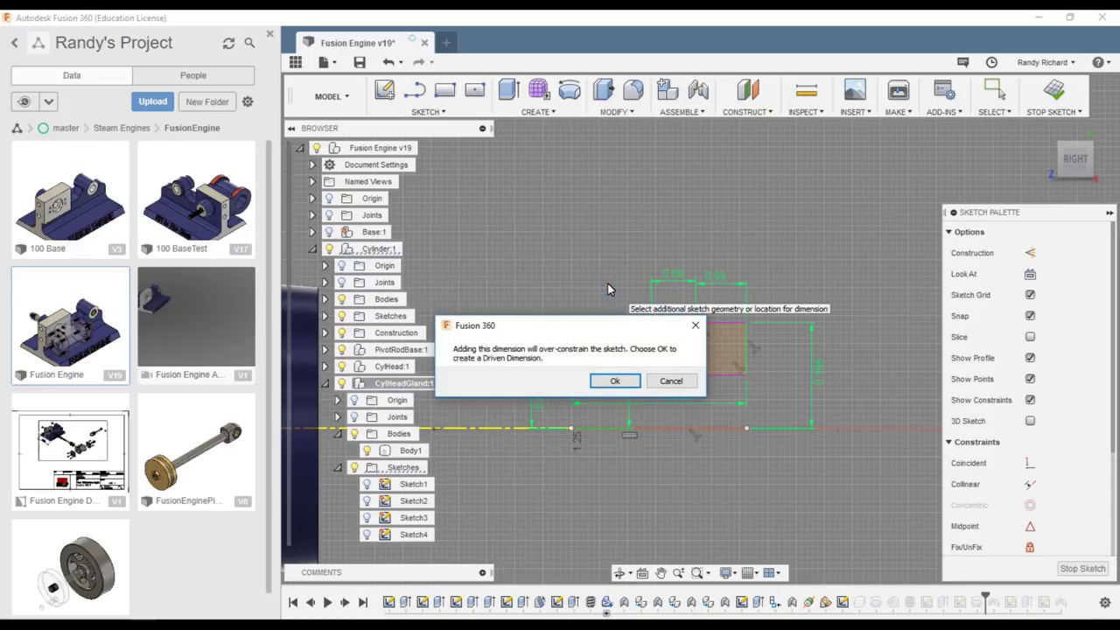
pyautogui.click(672, 382)
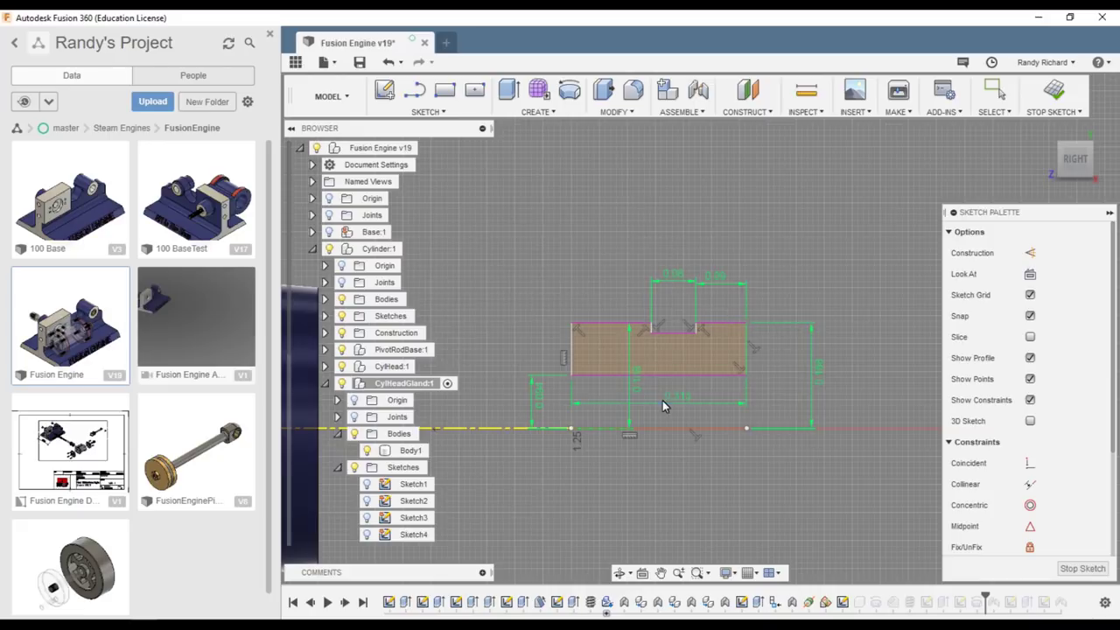
pyautogui.moveTo(637, 325); pyautogui.dragTo(602, 335)
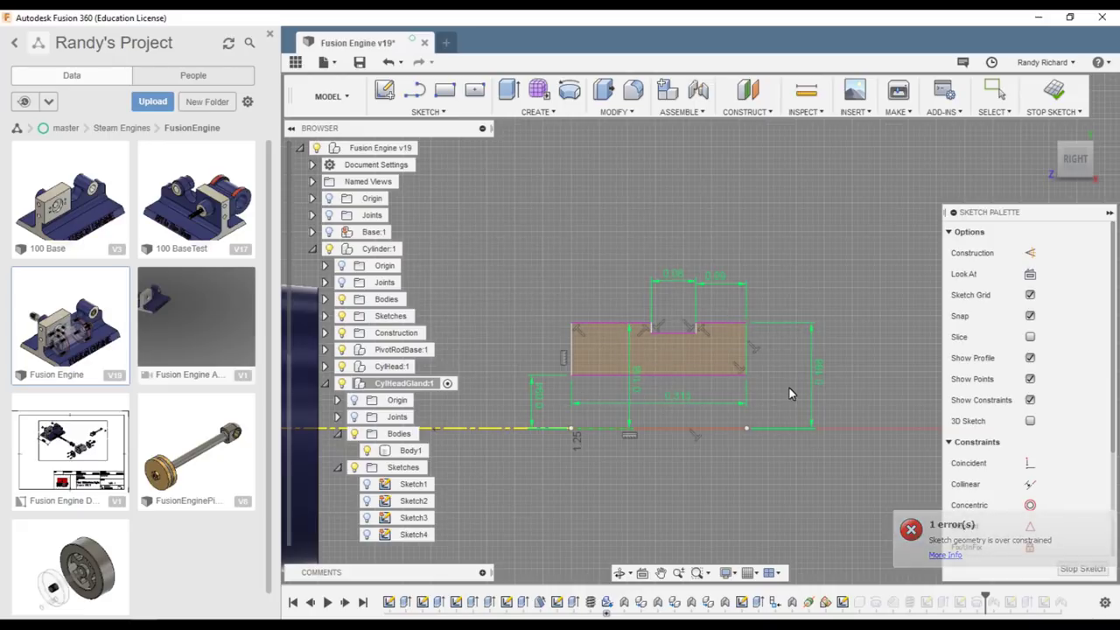
pyautogui.press('Escape')
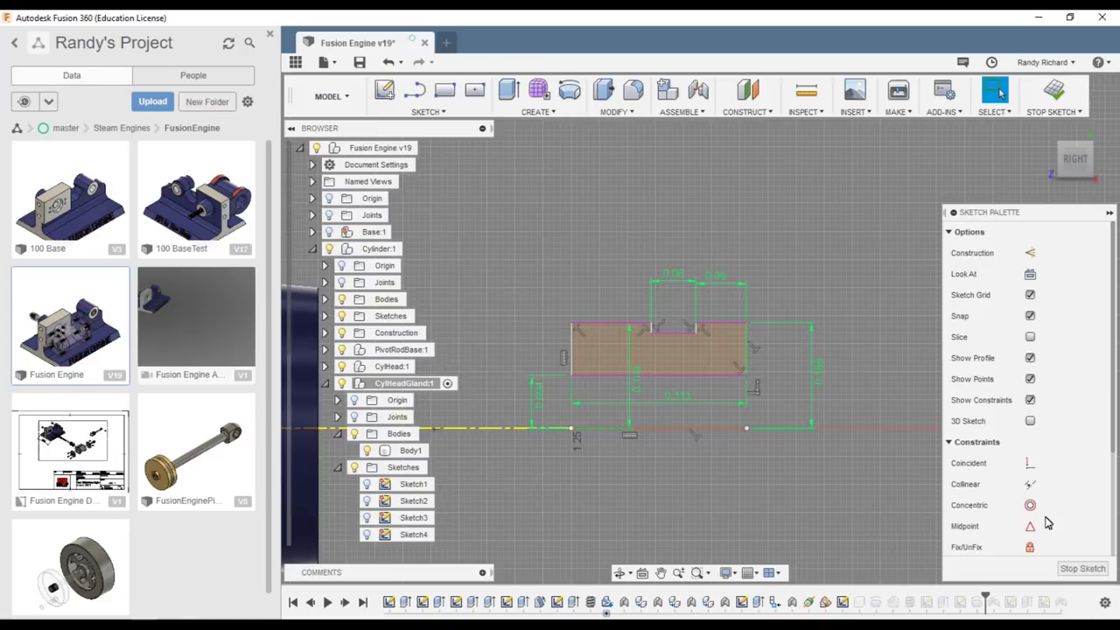
# Try to add a Parallel constraint between the profile's upper edge and its lower edge
pyautogui.scroll(-3, 1057, 484)
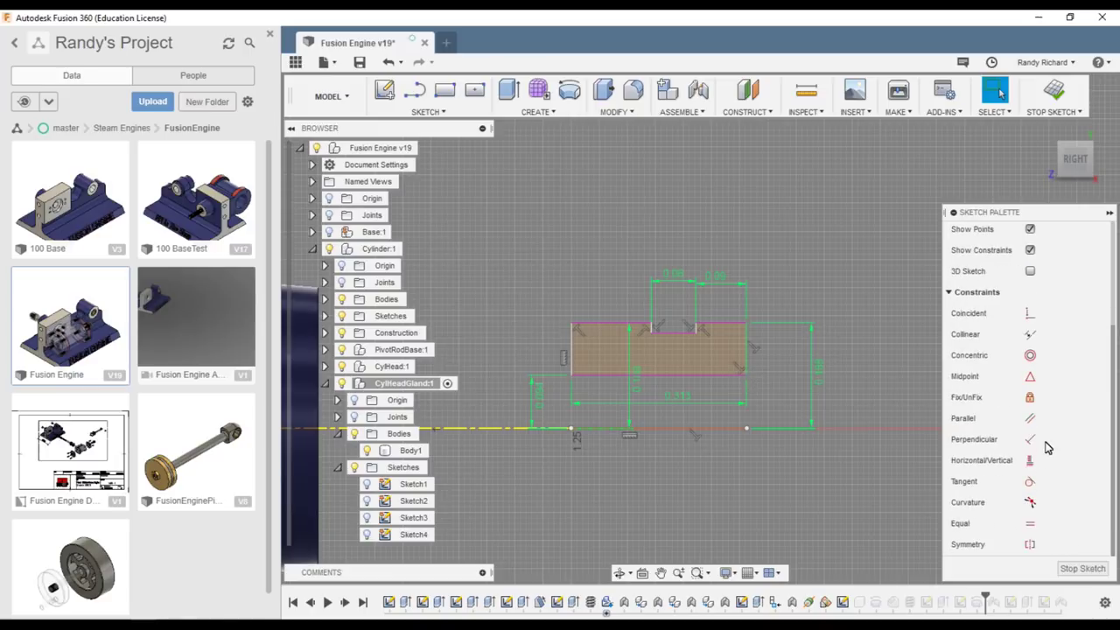
pyautogui.click(1029, 418)
pyautogui.click(599, 324)
pyautogui.click(602, 378)
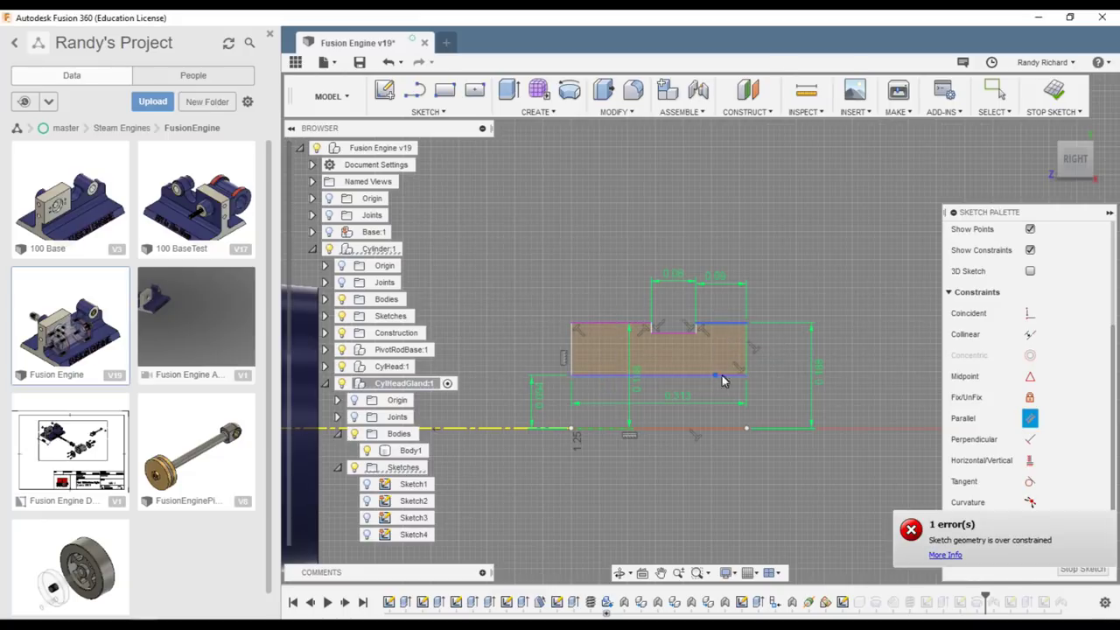
pyautogui.click(912, 529)
pyautogui.press('Escape')
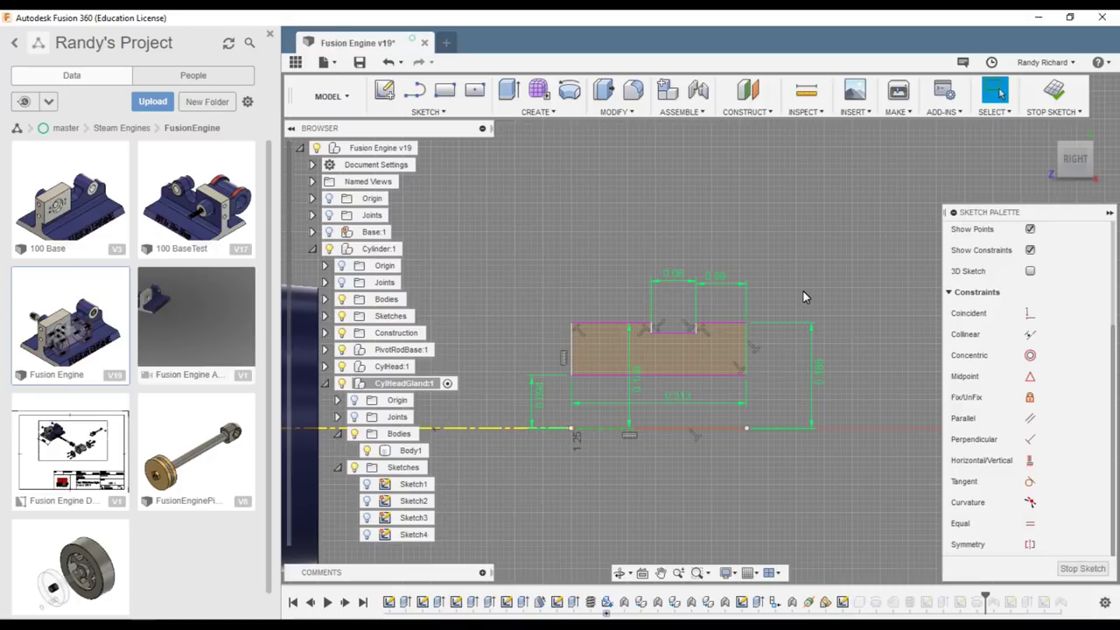
pyautogui.doubleClick(757, 324)
pyautogui.click(742, 374)
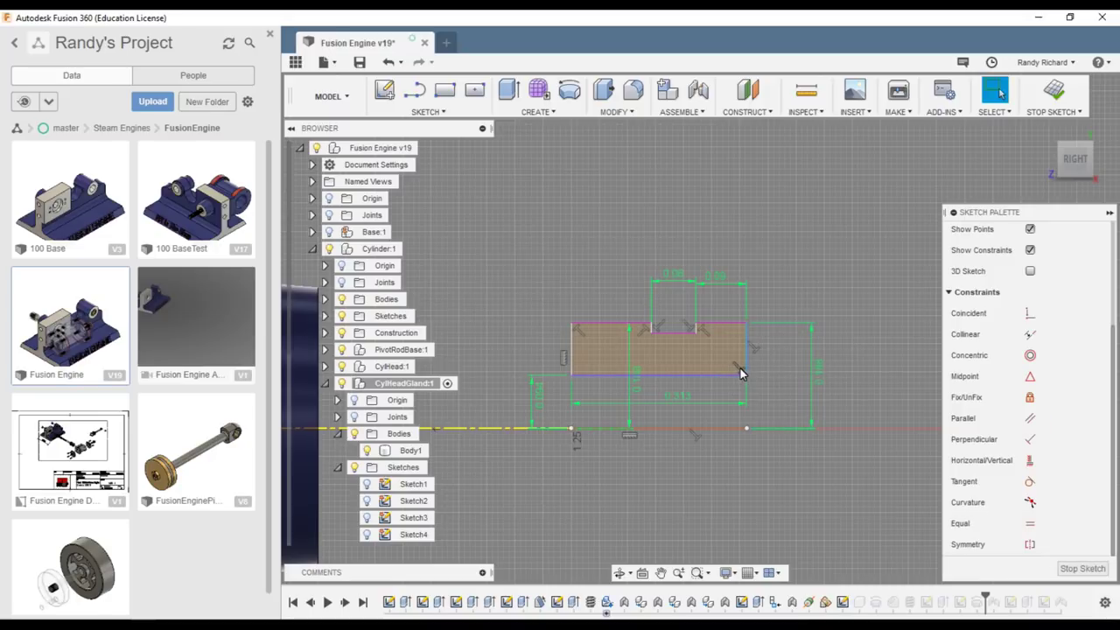
pyautogui.press('Escape')
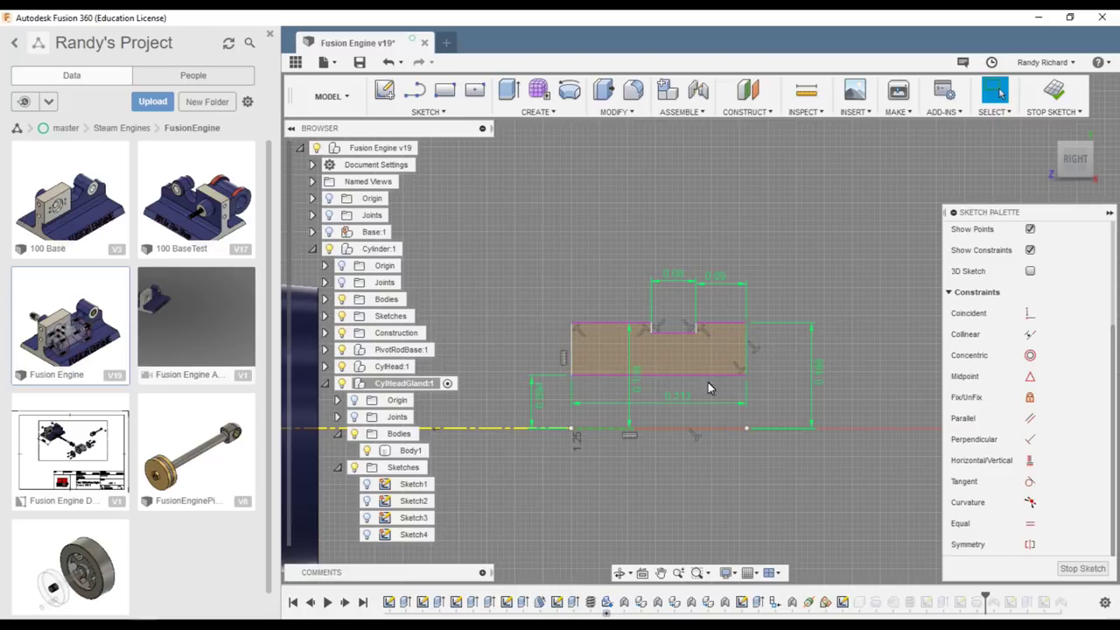
# Delete the dimension between the packing nut profile's lower edge and the axis line
pyautogui.scroll(-3, 792, 393)
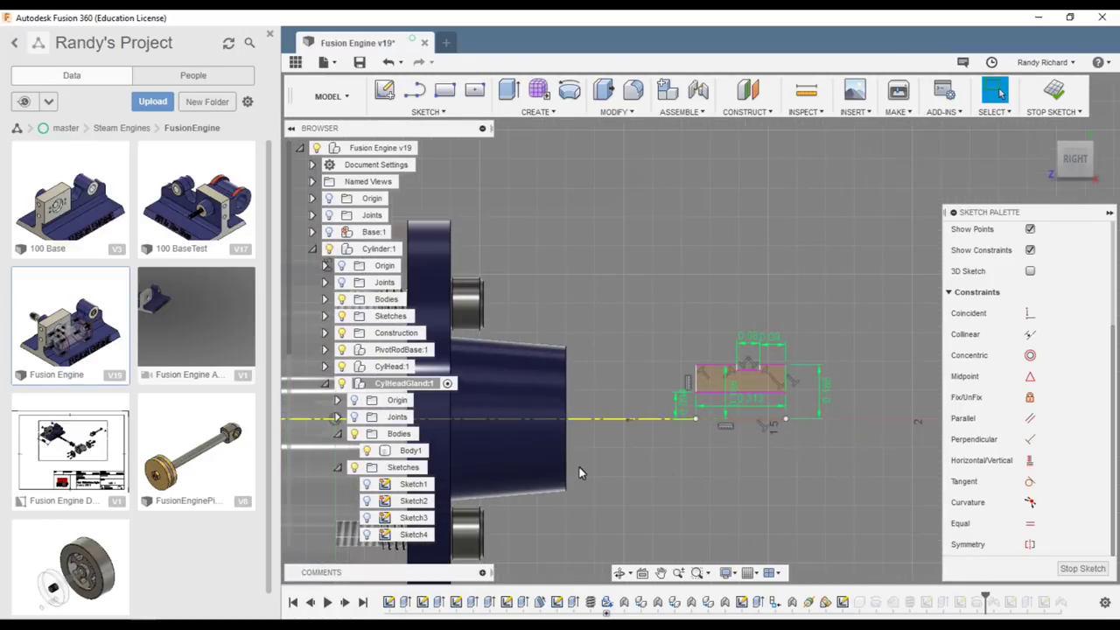
pyautogui.scroll(2, 893, 437)
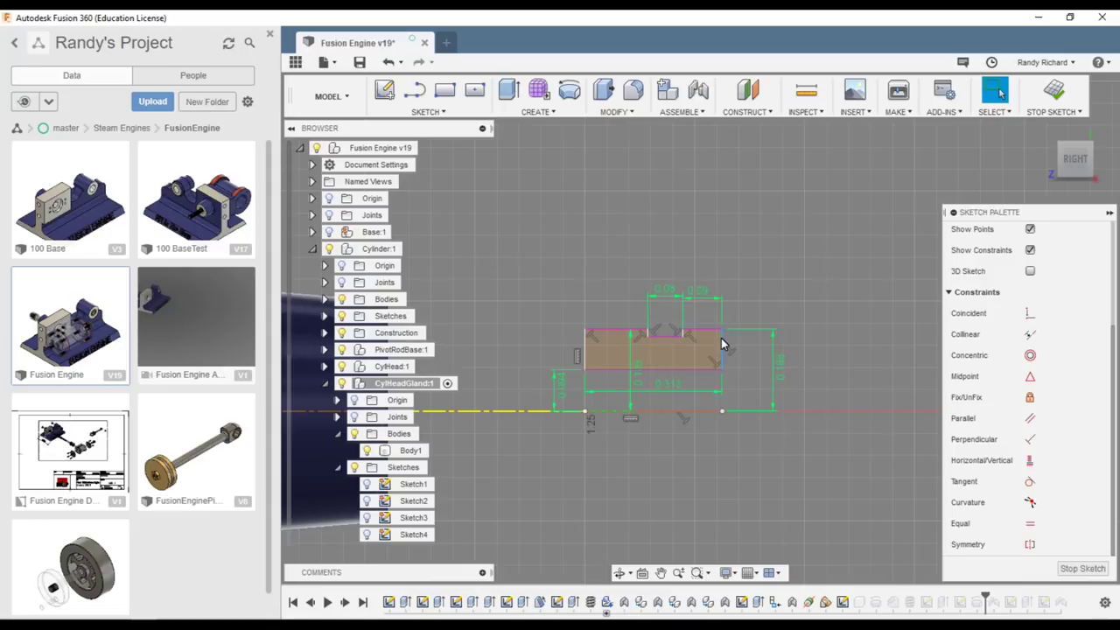
pyautogui.scroll(-2, 813, 367)
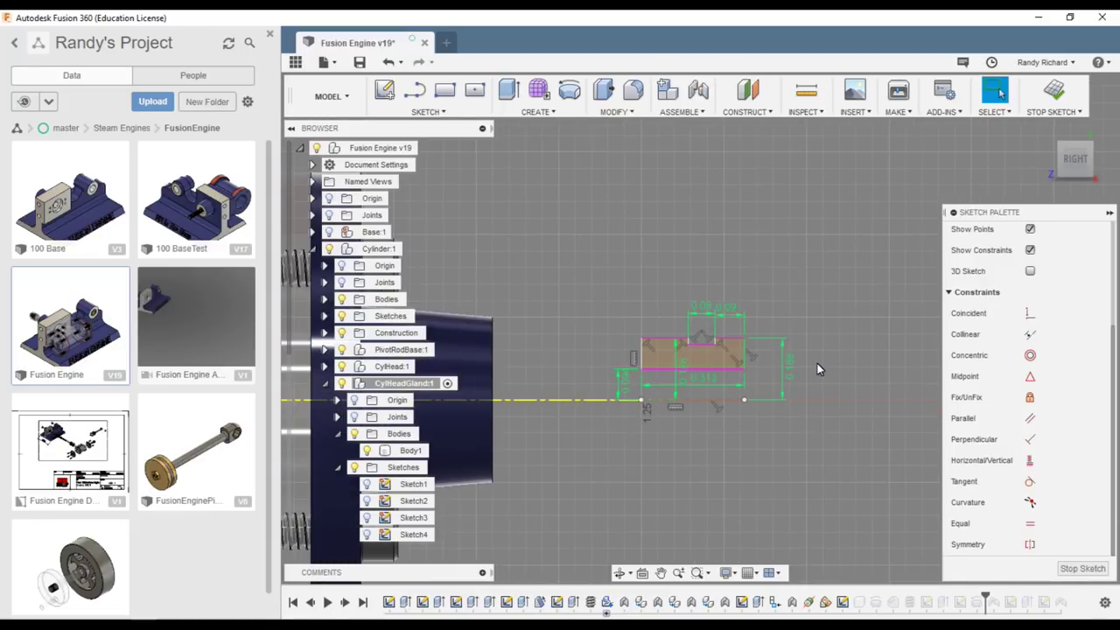
pyautogui.press('c')
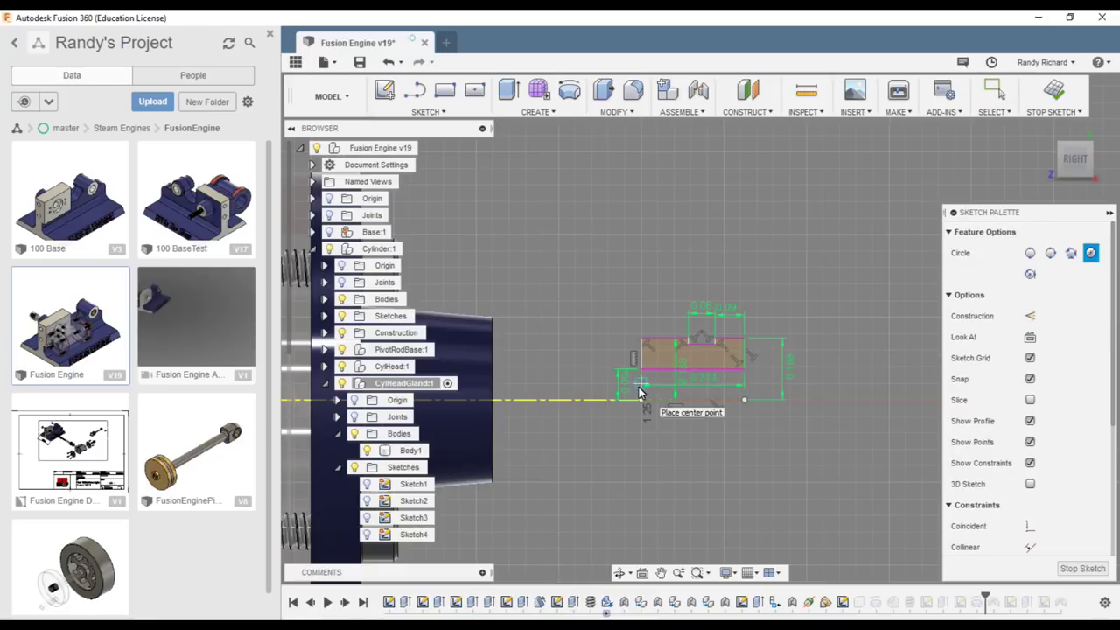
pyautogui.press('Escape')
pyautogui.click(624, 380)
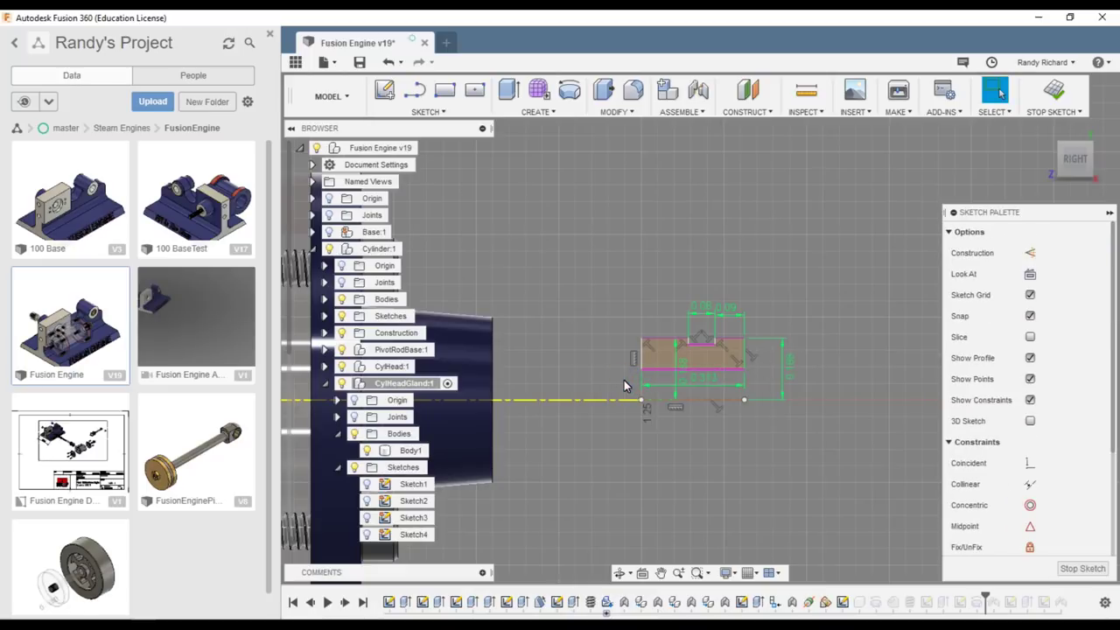
# Try to dimension the profile's lower edge from the nearby endpoint of the axis line
pyautogui.press('d')
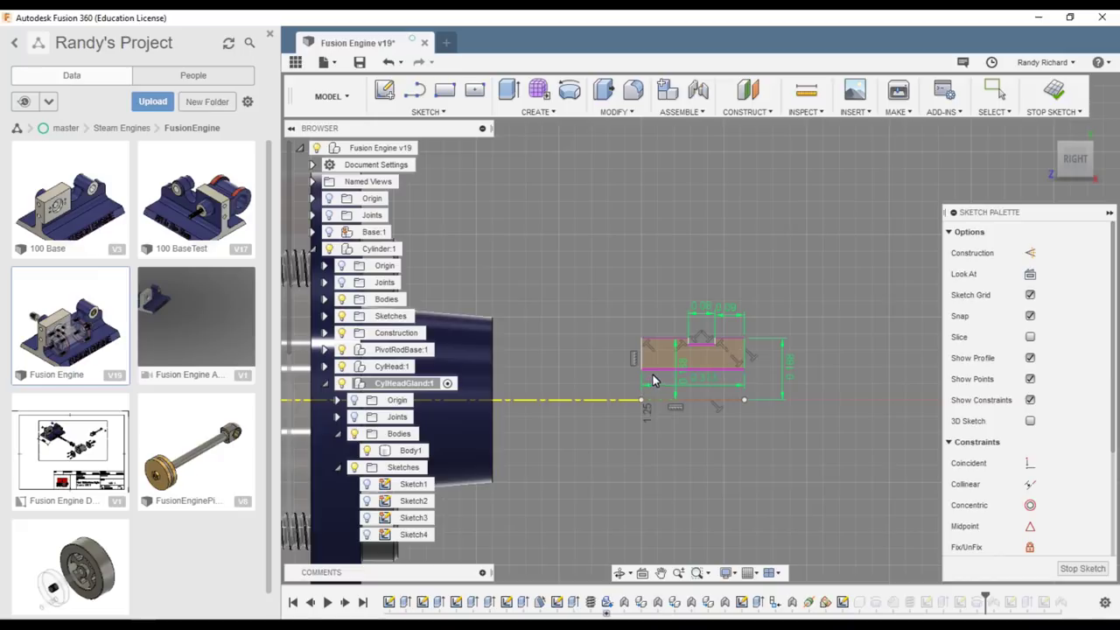
pyautogui.click(651, 369)
pyautogui.click(641, 399)
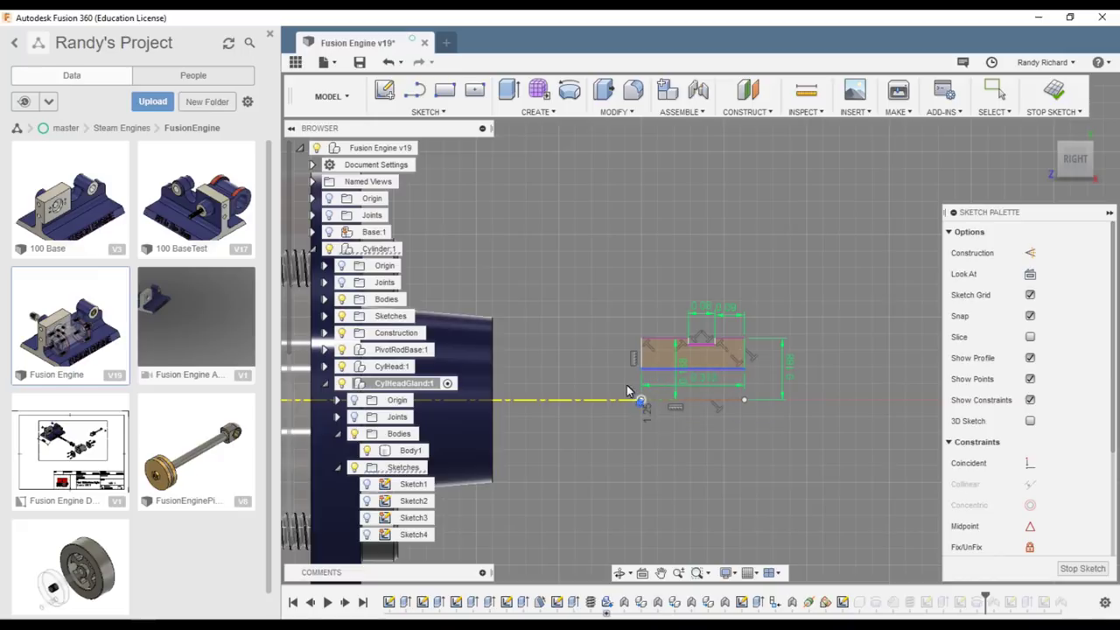
pyautogui.click(603, 385)
pyautogui.click(604, 388)
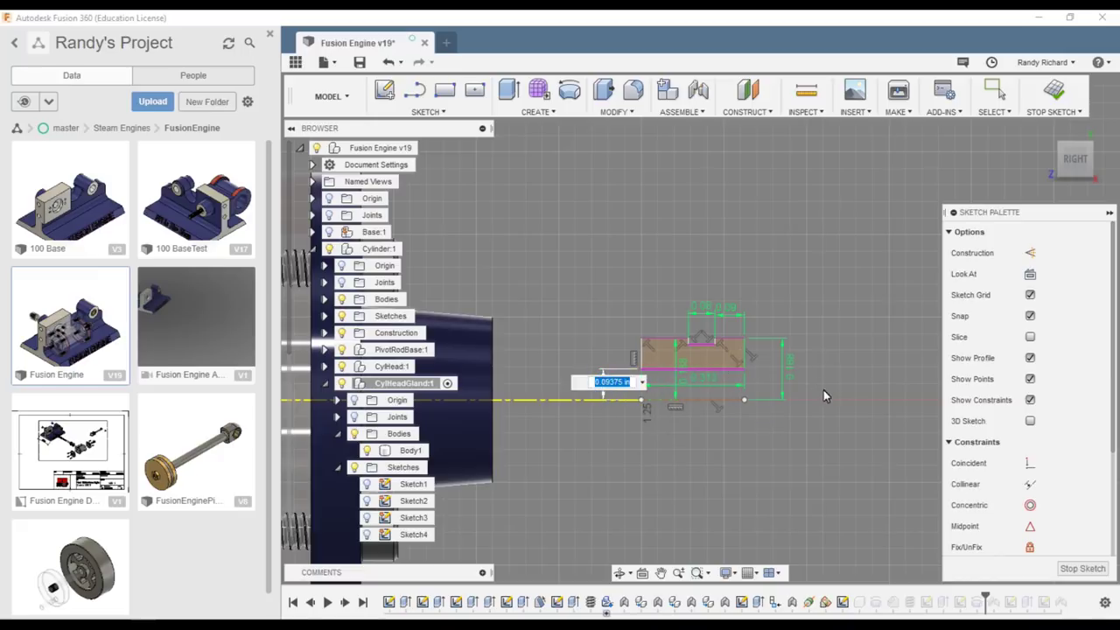
pyautogui.press('Return')
# Dimension the vertical distance from the sketch origin to the profile's lower edge
pyautogui.scroll(-3, 802, 445)
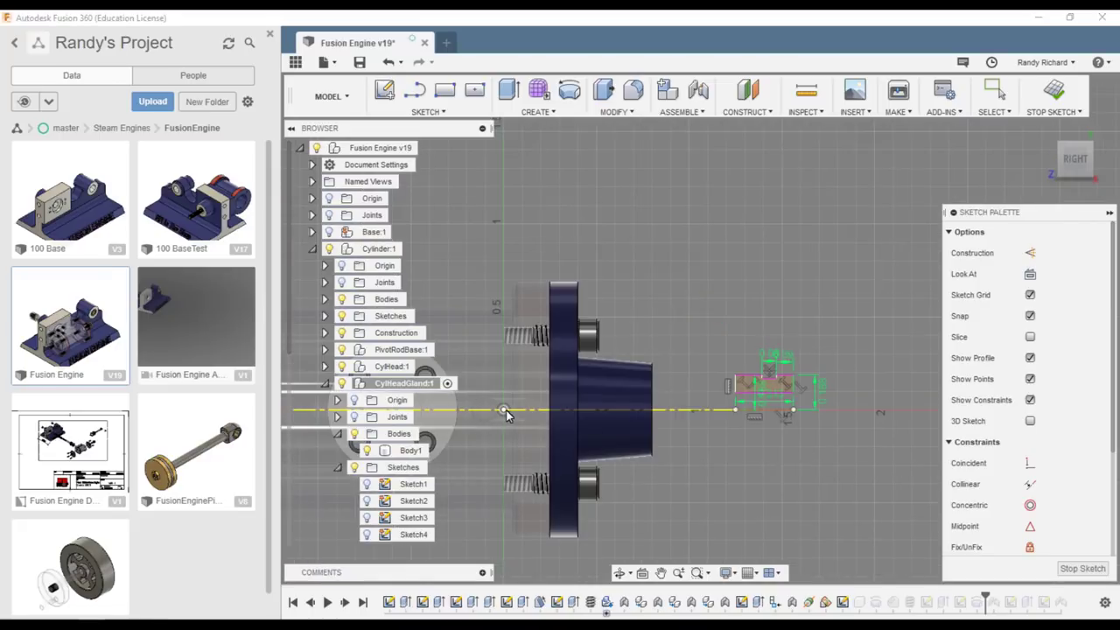
pyautogui.click(744, 400)
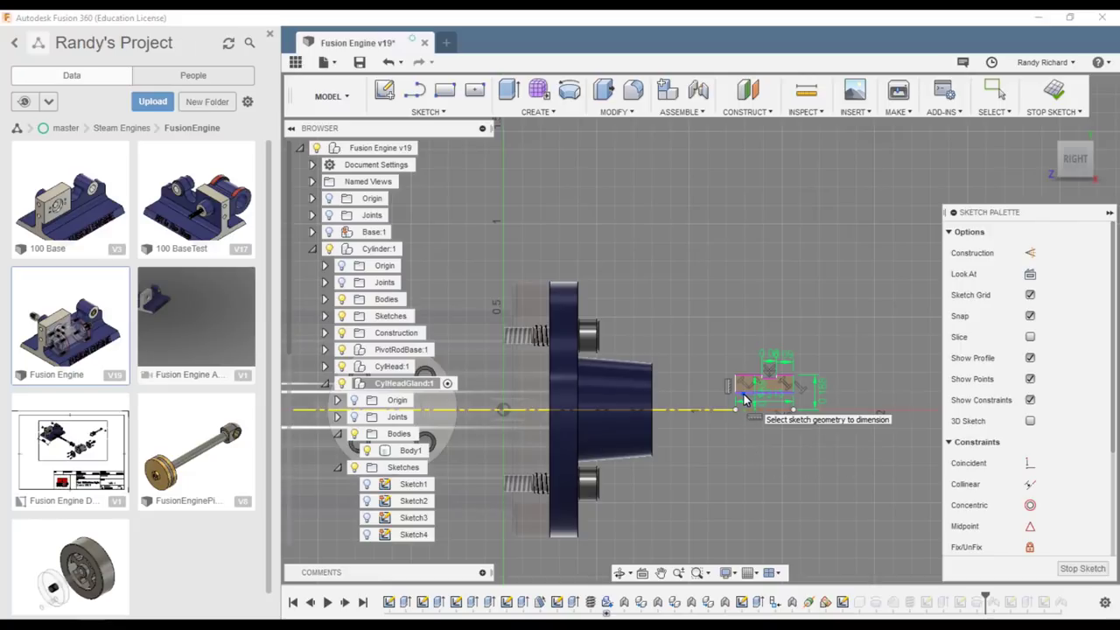
pyautogui.click(503, 410)
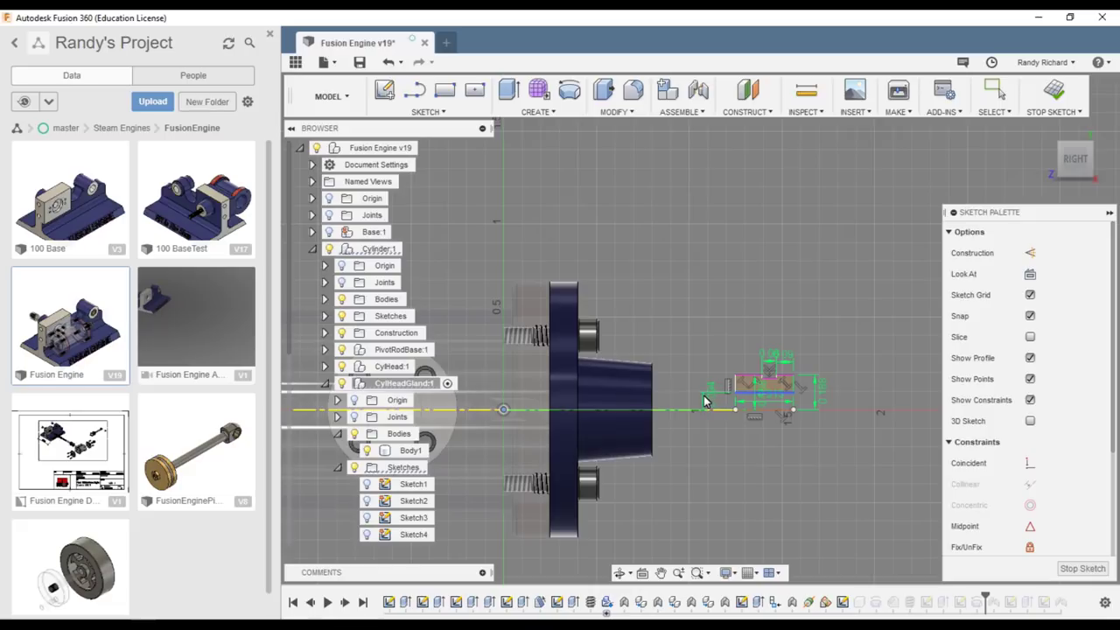
pyautogui.press('d')
pyautogui.click(709, 395)
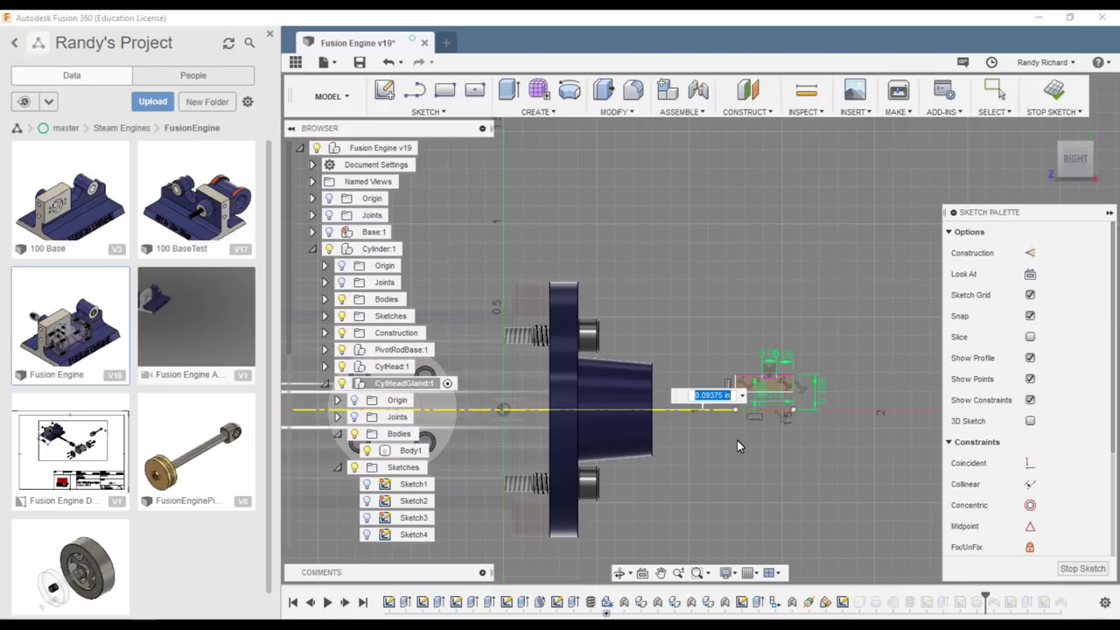
pyautogui.press('Return')
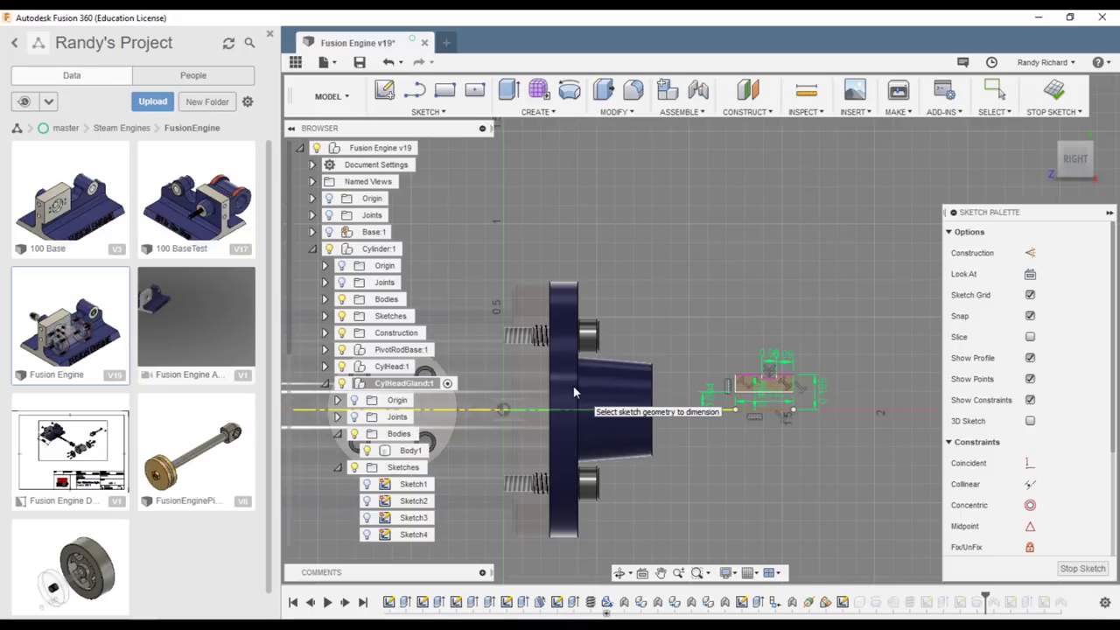
pyautogui.click(746, 393)
pyautogui.click(503, 412)
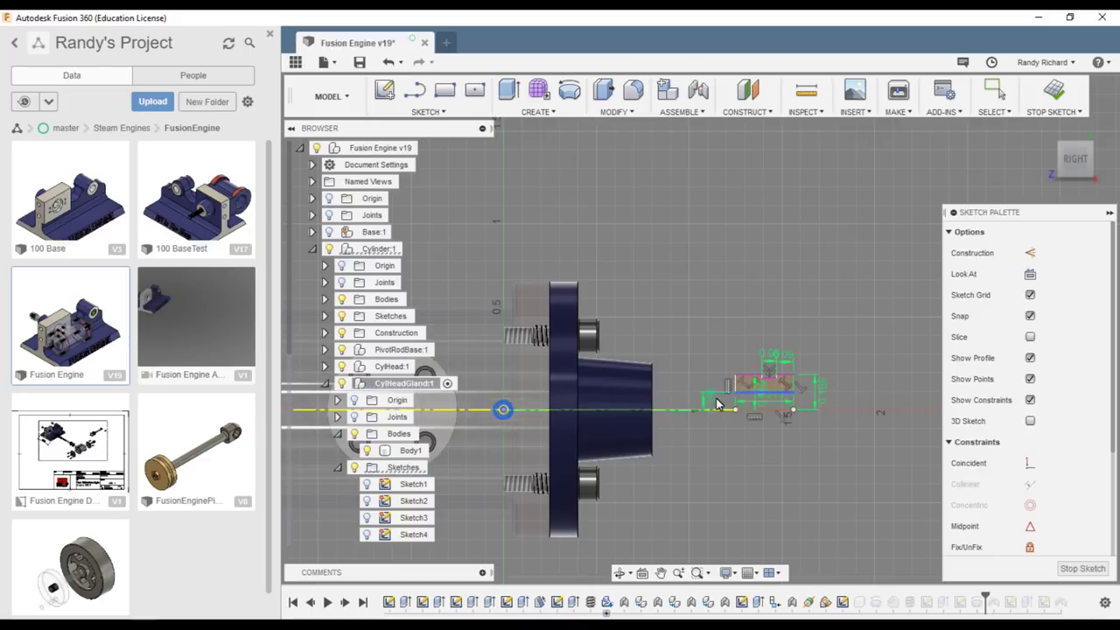
pyautogui.click(707, 404)
pyautogui.press('Return')
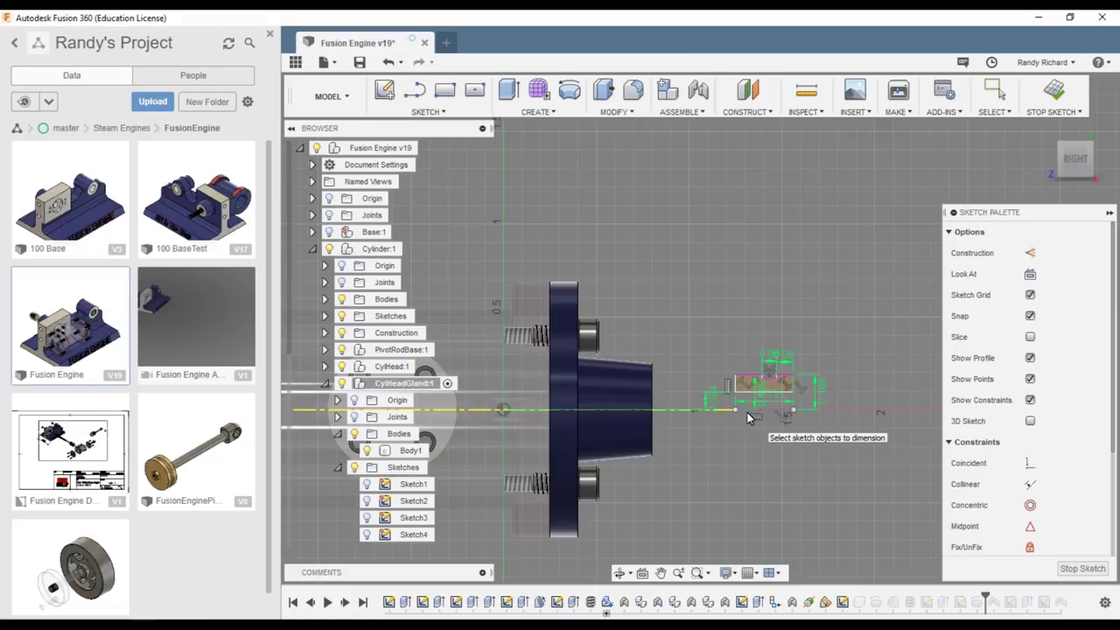
# Dimension the profile's thickness and the distance from its lower edge to the groove bottom, and finish the sketch
pyautogui.scroll(1, 864, 377)
pyautogui.click(747, 399)
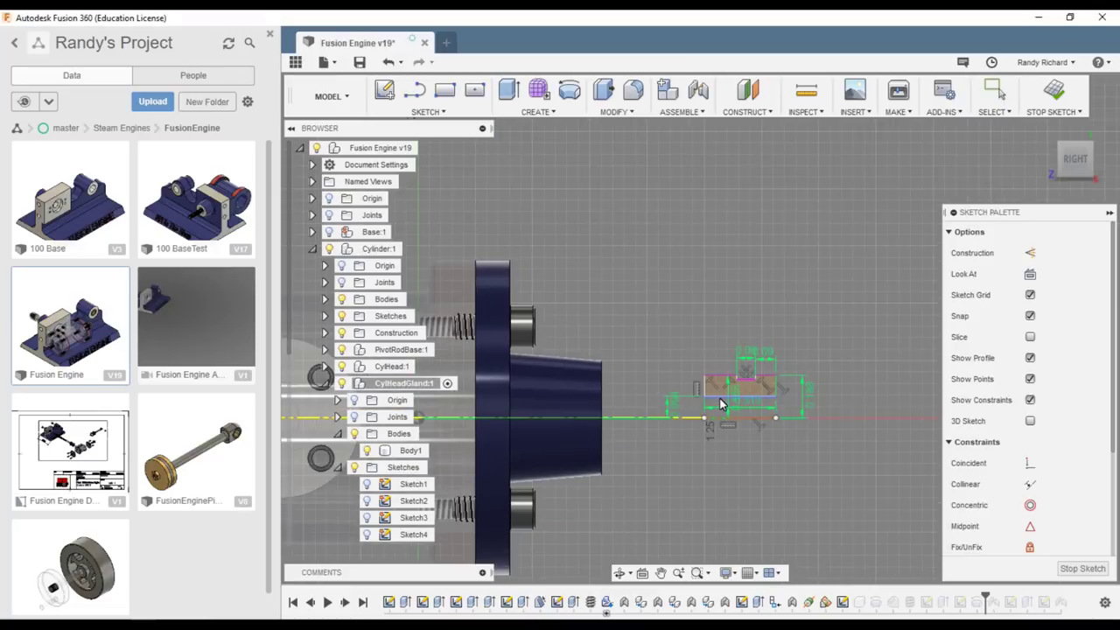
pyautogui.click(662, 382)
pyautogui.press('Return')
pyautogui.click(741, 399)
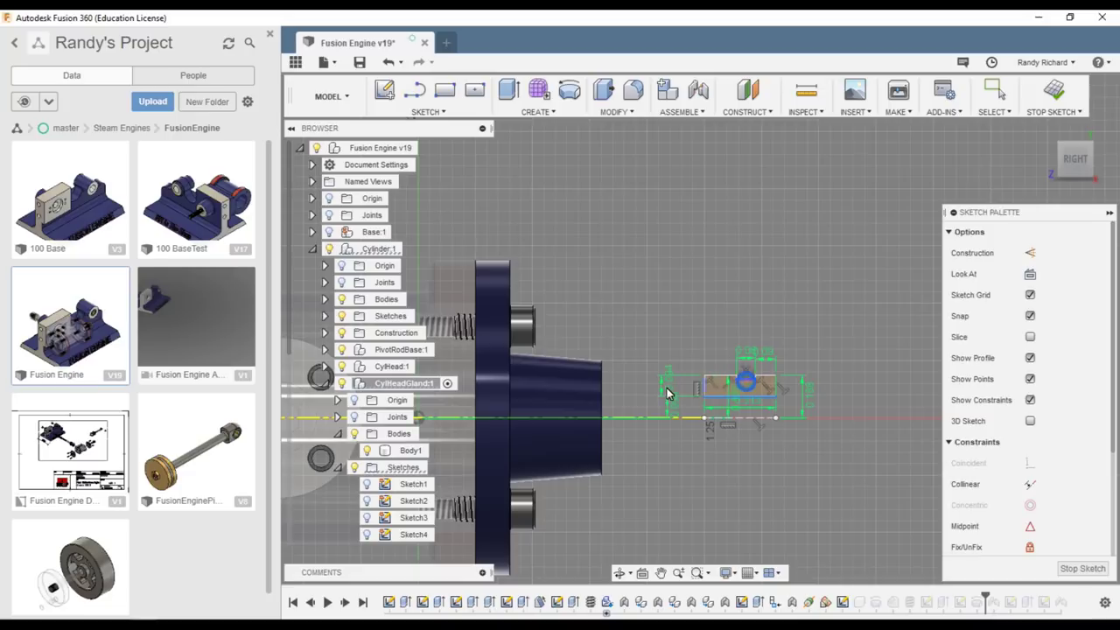
pyautogui.press('d')
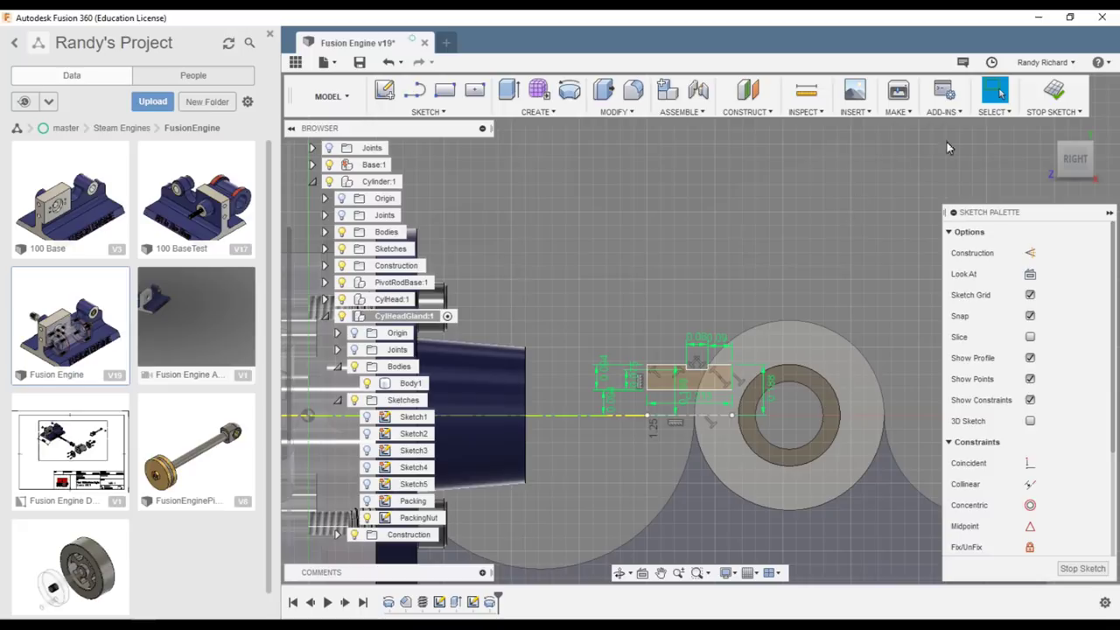
pyautogui.click(1053, 91)
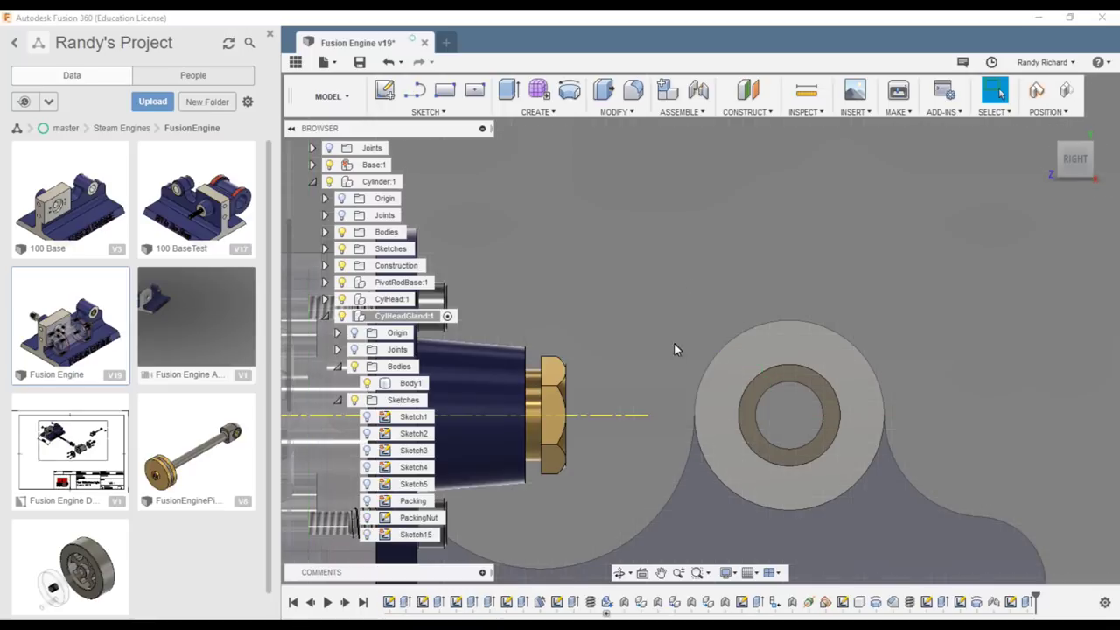
# Examine how the brass packing nut sits in the CylHeadGland component and which parts belong to that component
pyautogui.scroll(-6, 612, 464)
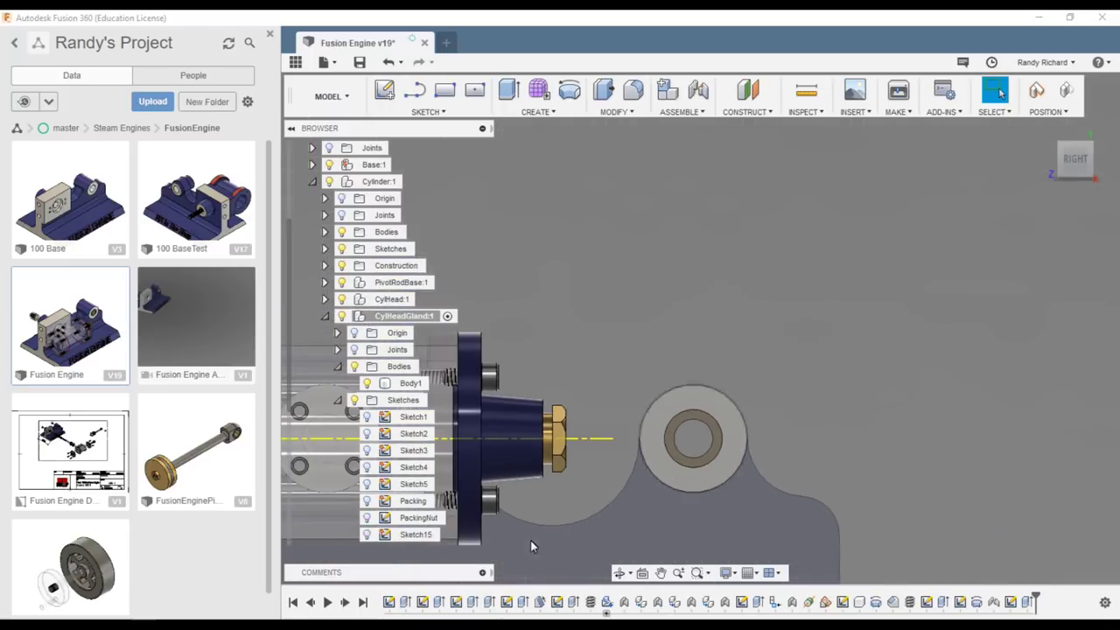
pyautogui.scroll(3, 602, 477)
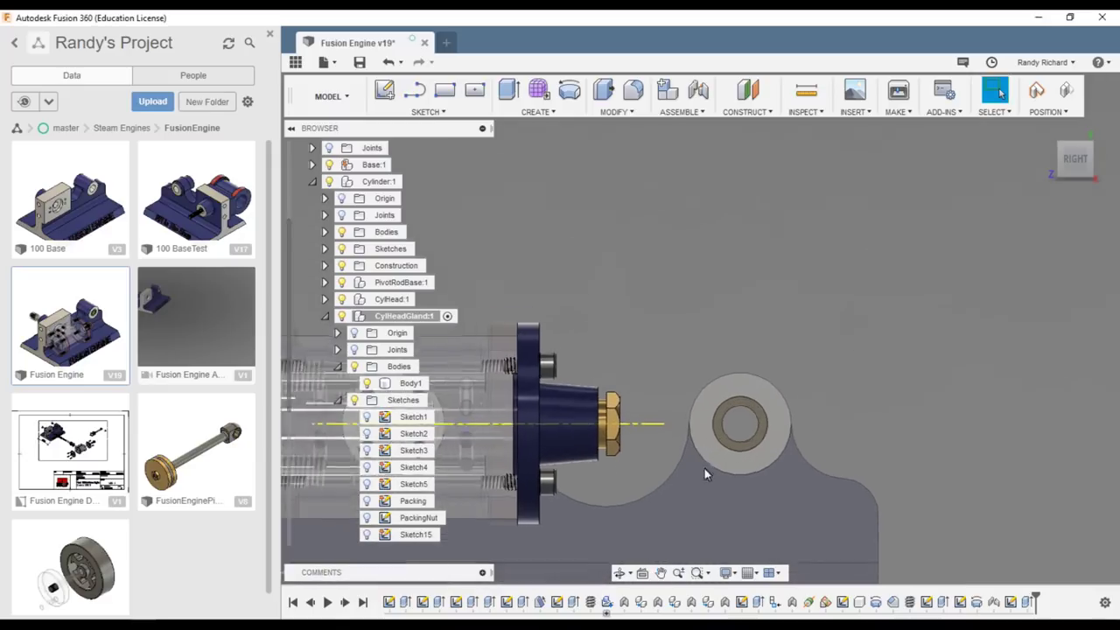
pyautogui.scroll(-3, 706, 468)
pyautogui.scroll(3, 598, 510)
pyautogui.scroll(2, 604, 499)
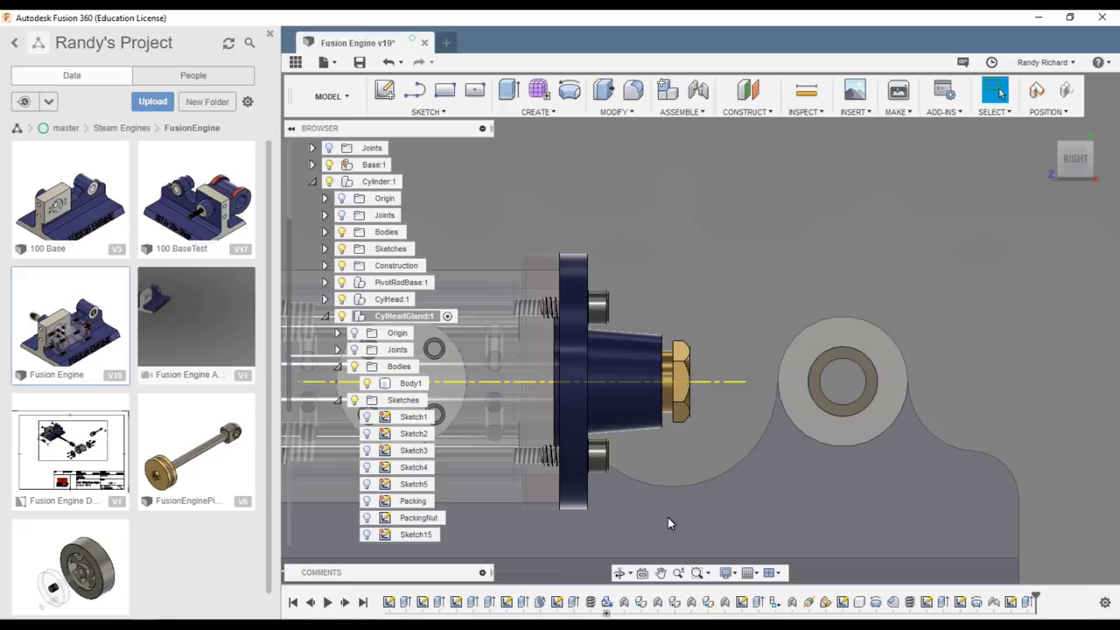
pyautogui.scroll(-1, 669, 542)
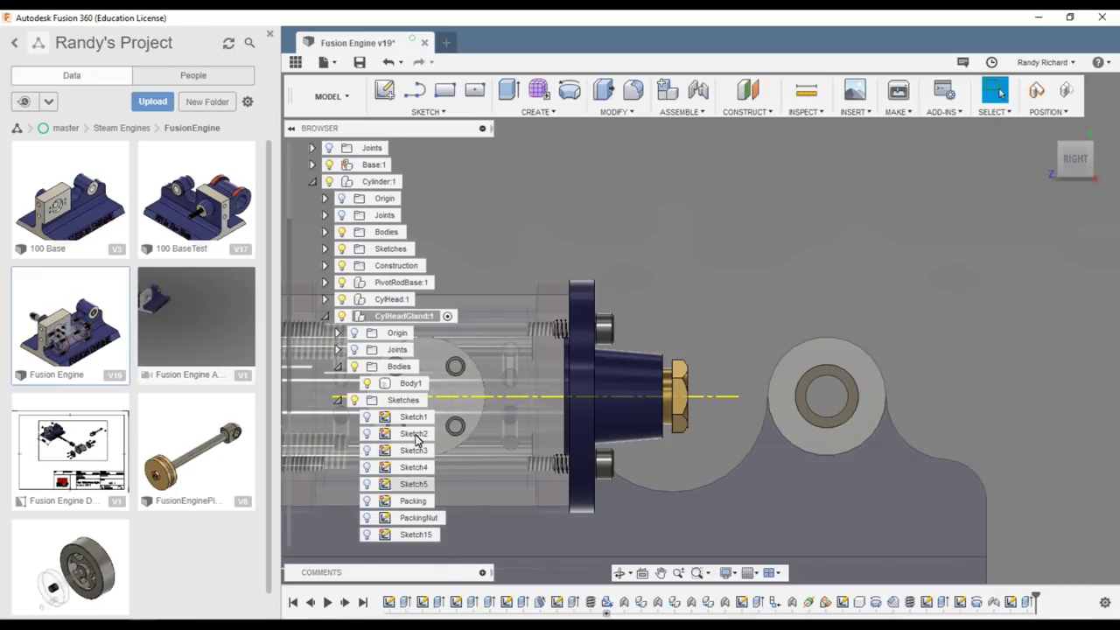
pyautogui.click(407, 317)
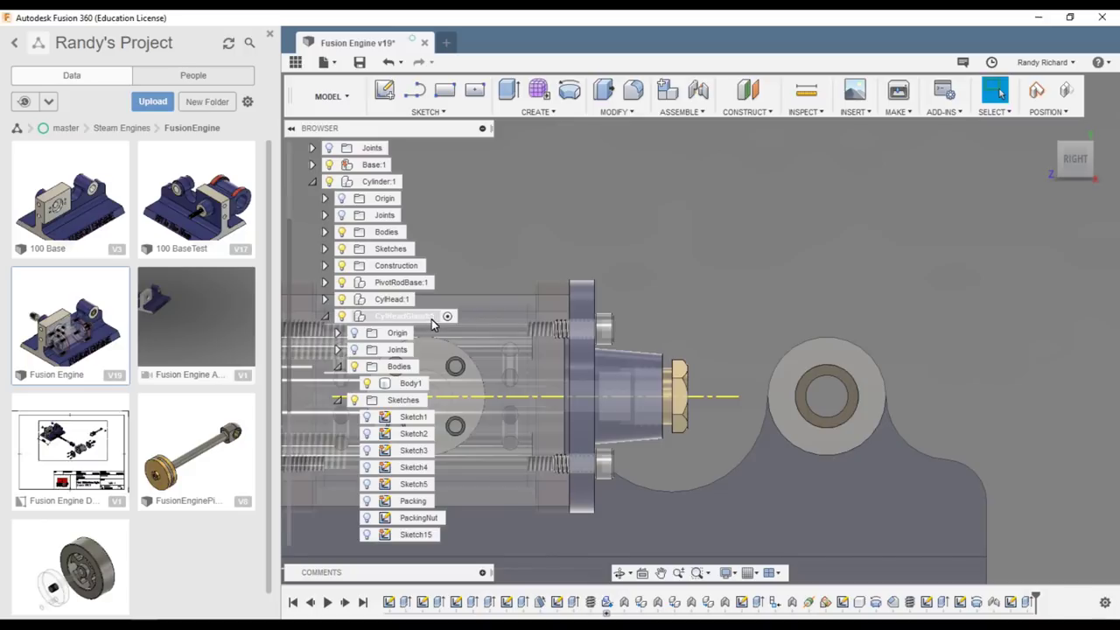
pyautogui.click(431, 319)
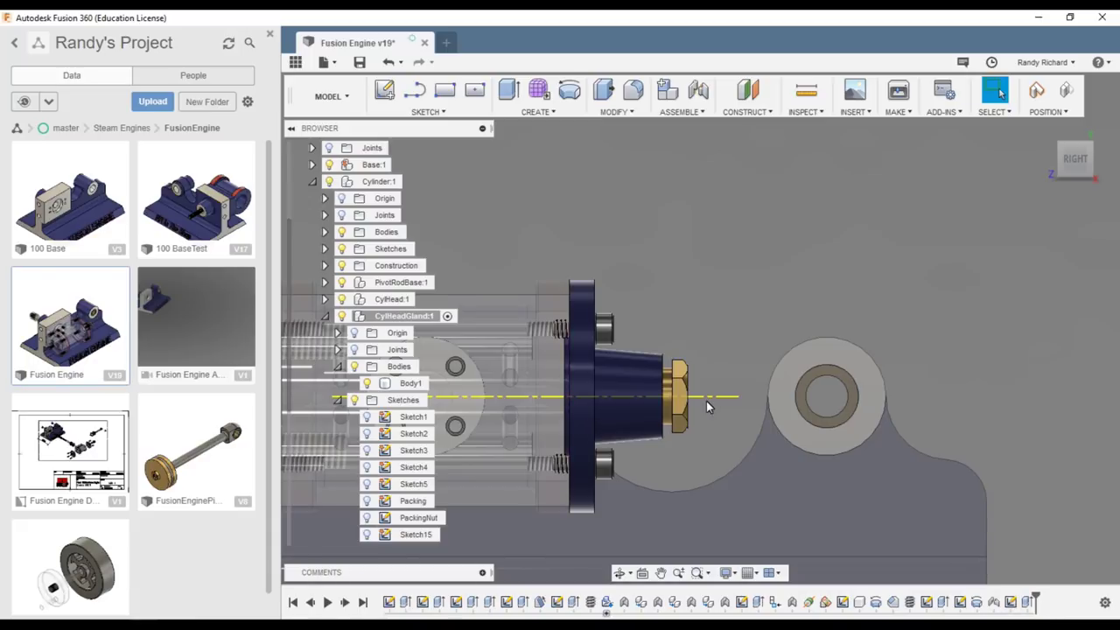
pyautogui.click(623, 370)
pyautogui.click(672, 398)
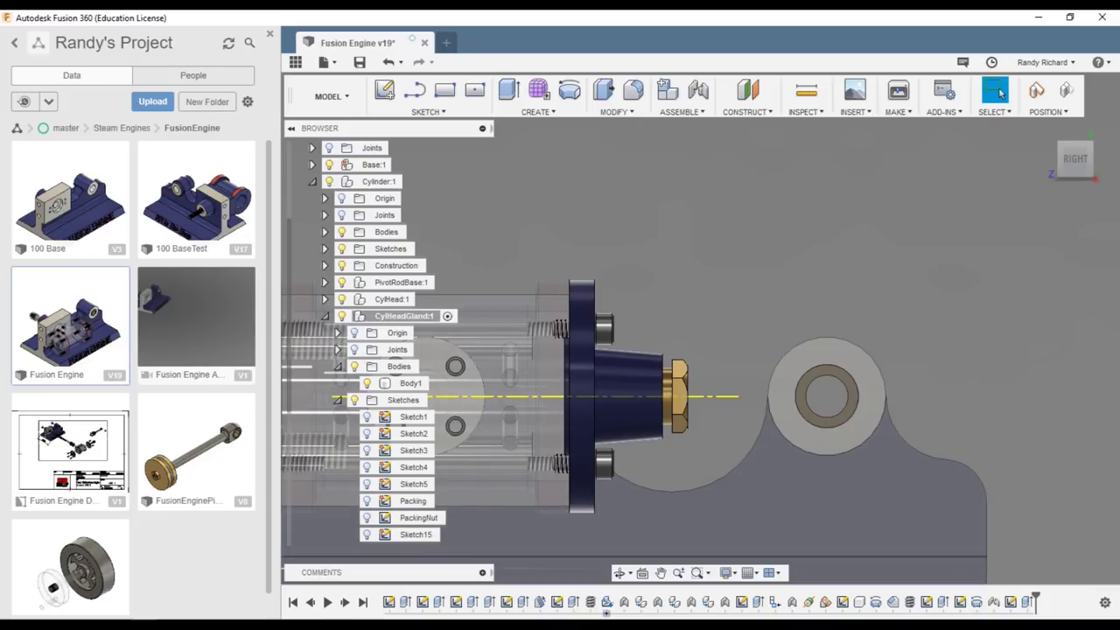
pyautogui.click(416, 315)
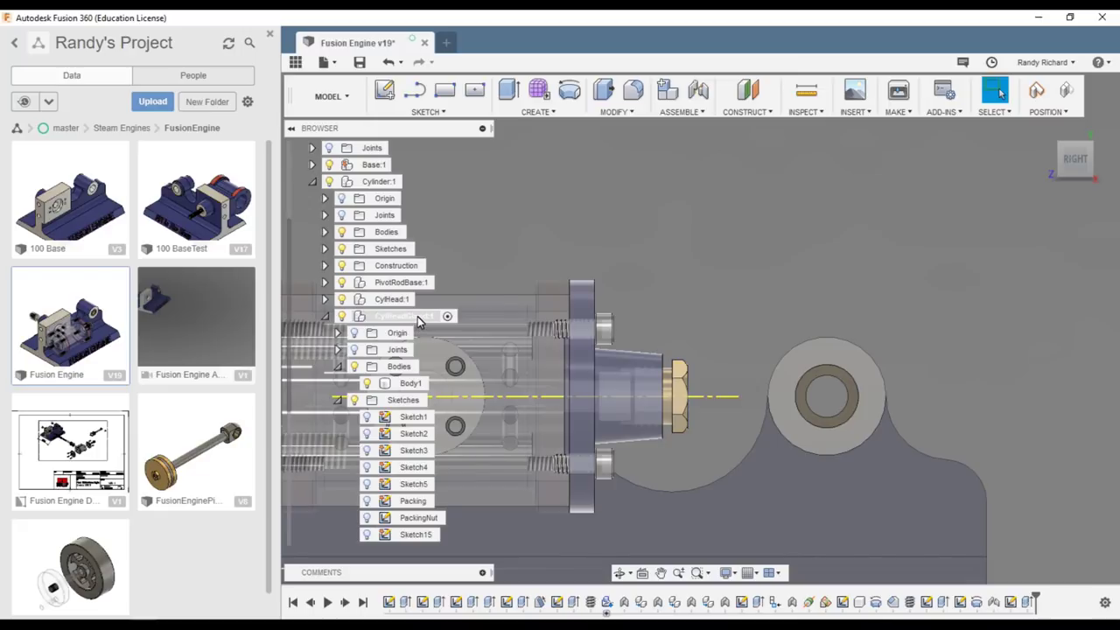
pyautogui.click(417, 316)
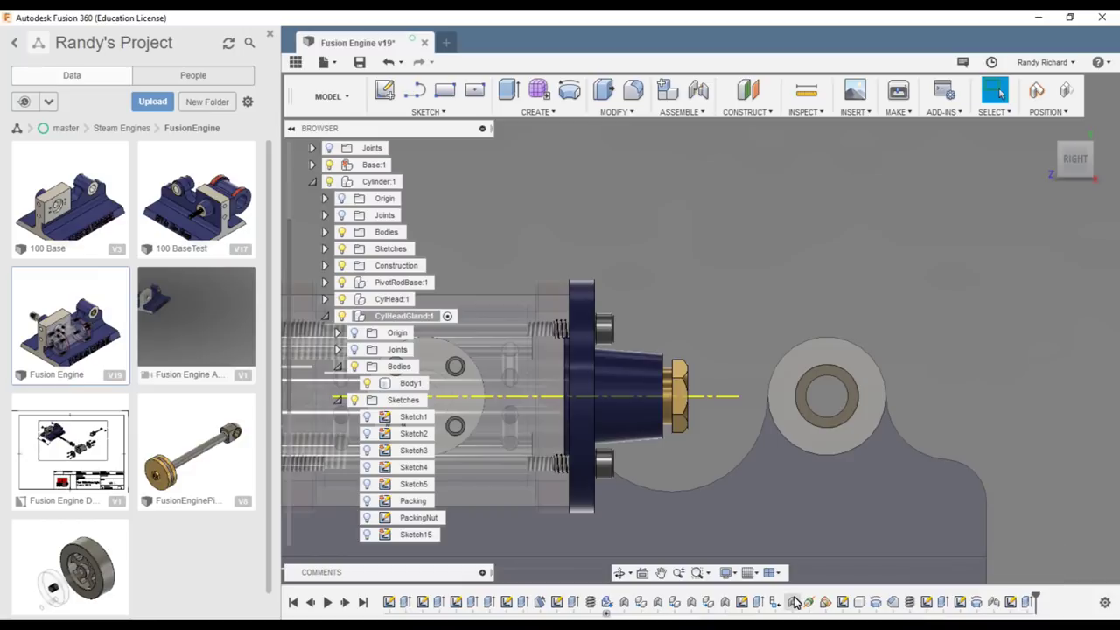
pyautogui.rightClick(1012, 604)
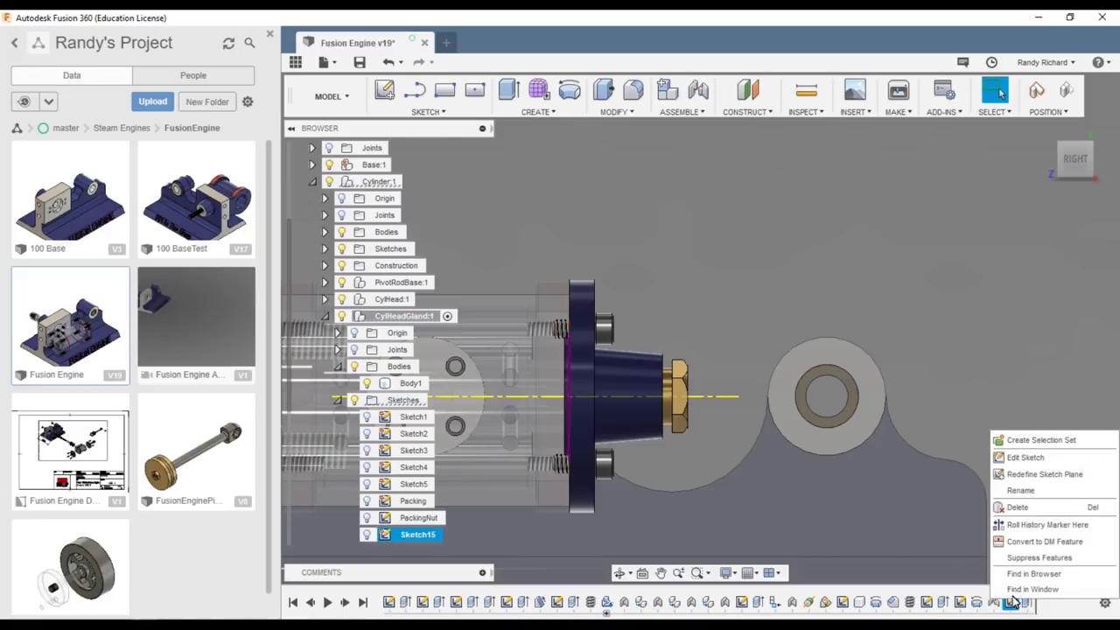
pyautogui.click(1036, 457)
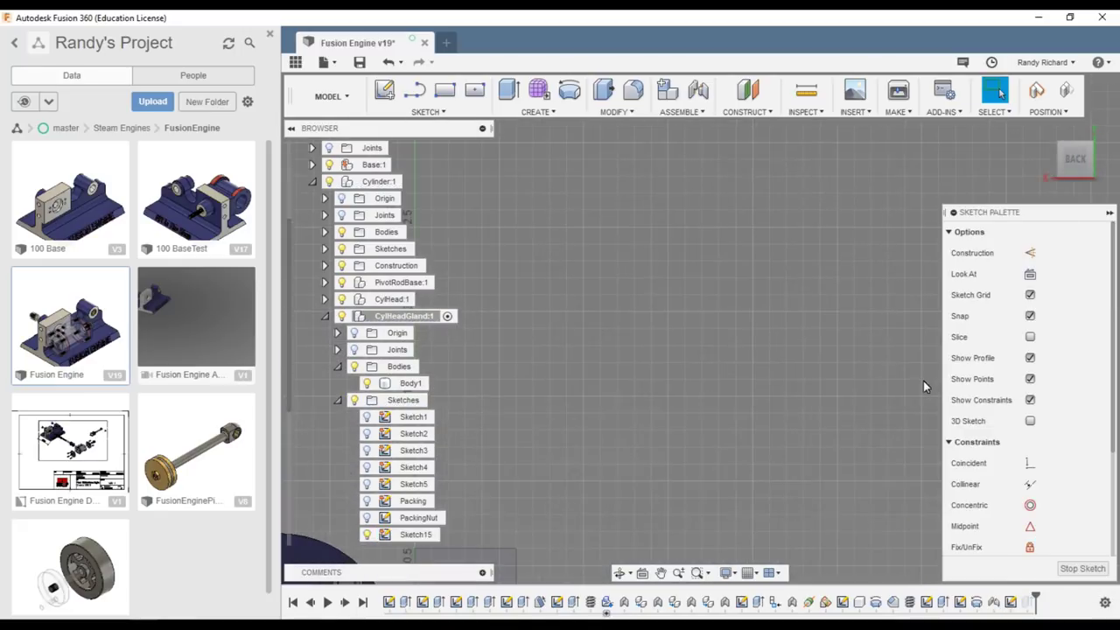
pyautogui.scroll(5, 697, 445)
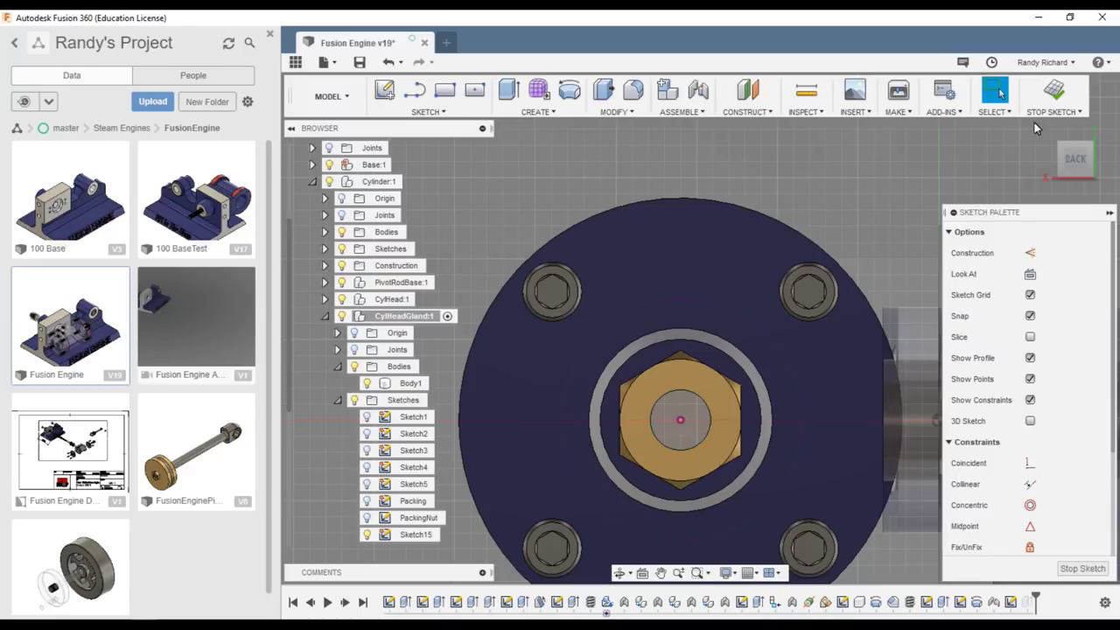
pyautogui.click(1054, 90)
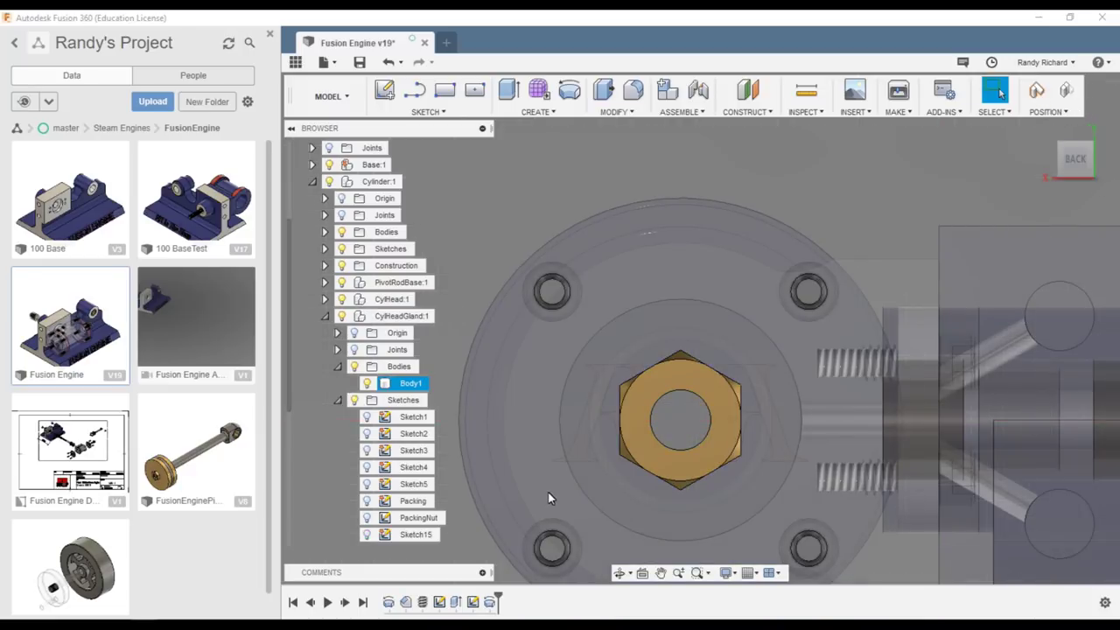
# Open the PackingNut sketch of the CylHeadGland component for editing
pyautogui.click(420, 518)
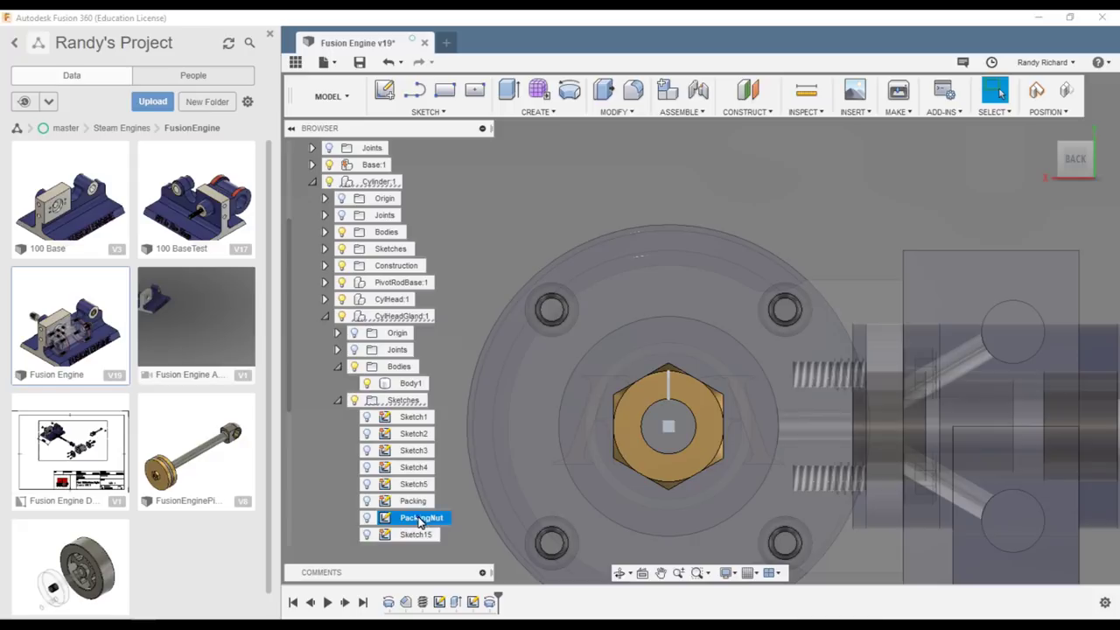
pyautogui.rightClick(420, 522)
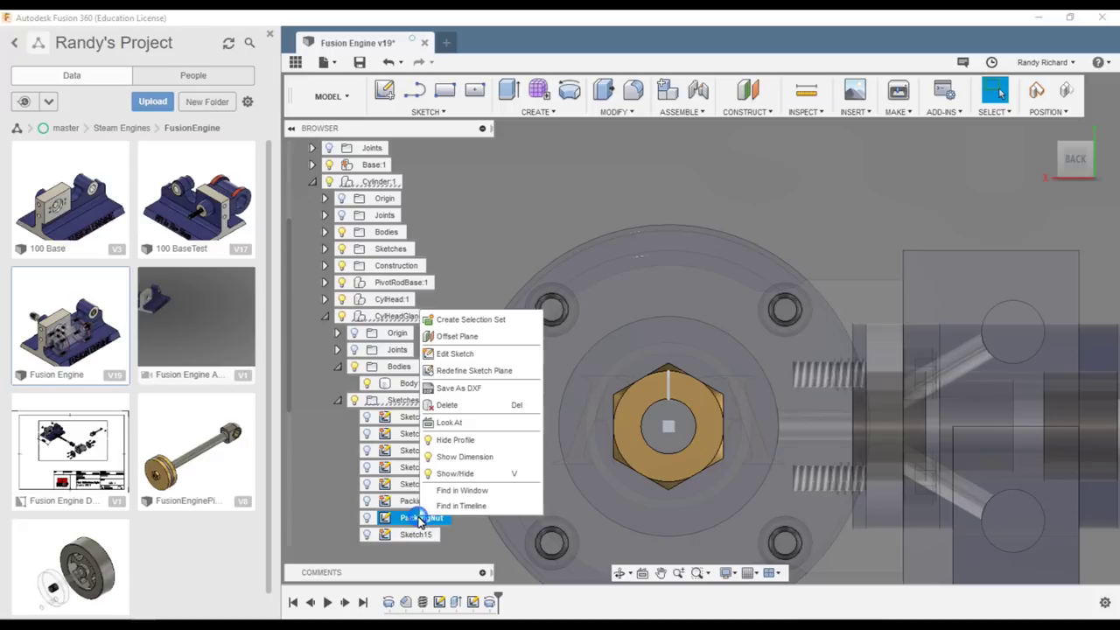
pyautogui.click(460, 357)
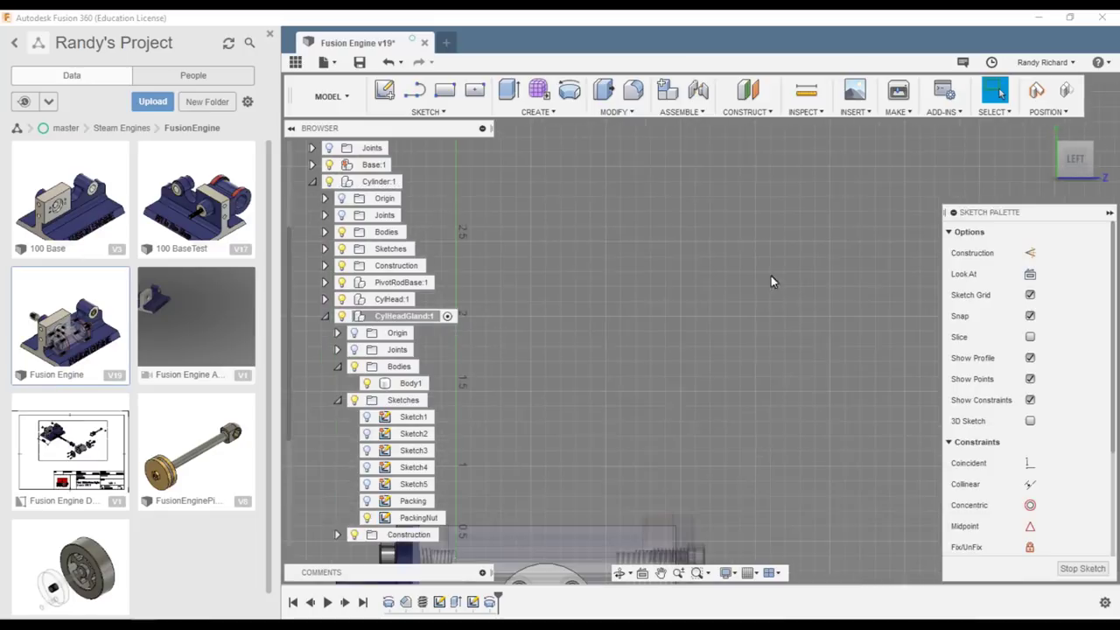
# Examine the dimensioned PackingNut profile from the right side and leave the sketch
pyautogui.scroll(-5, 788, 463)
pyautogui.scroll(2, 609, 526)
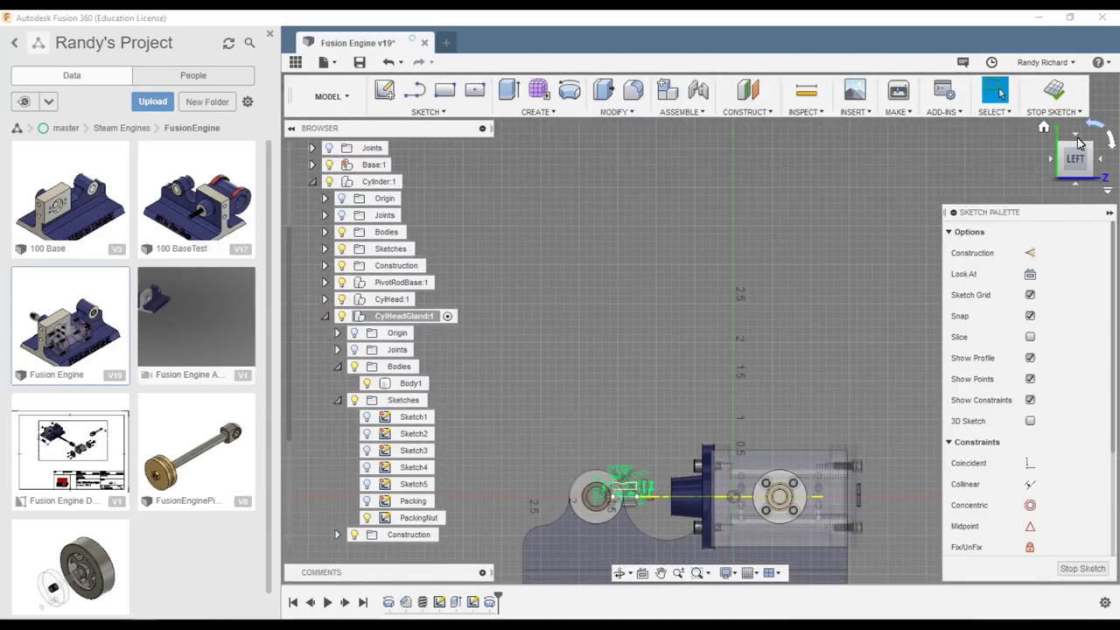
pyautogui.click(1100, 158)
pyautogui.moveTo(1109, 172); pyautogui.dragTo(1119, 173)
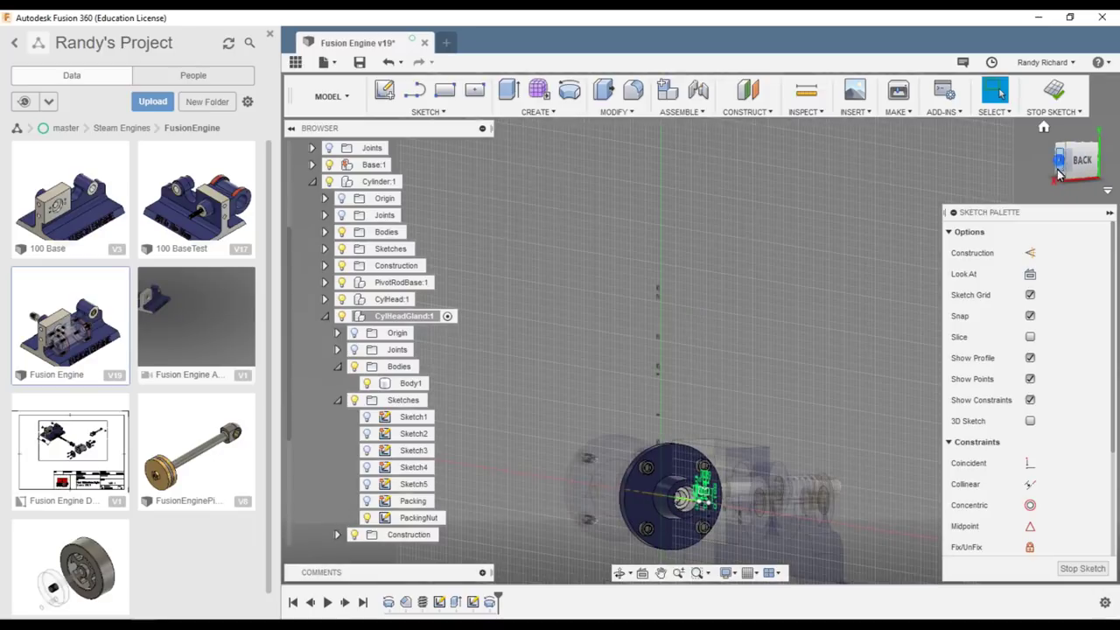
pyautogui.click(1058, 161)
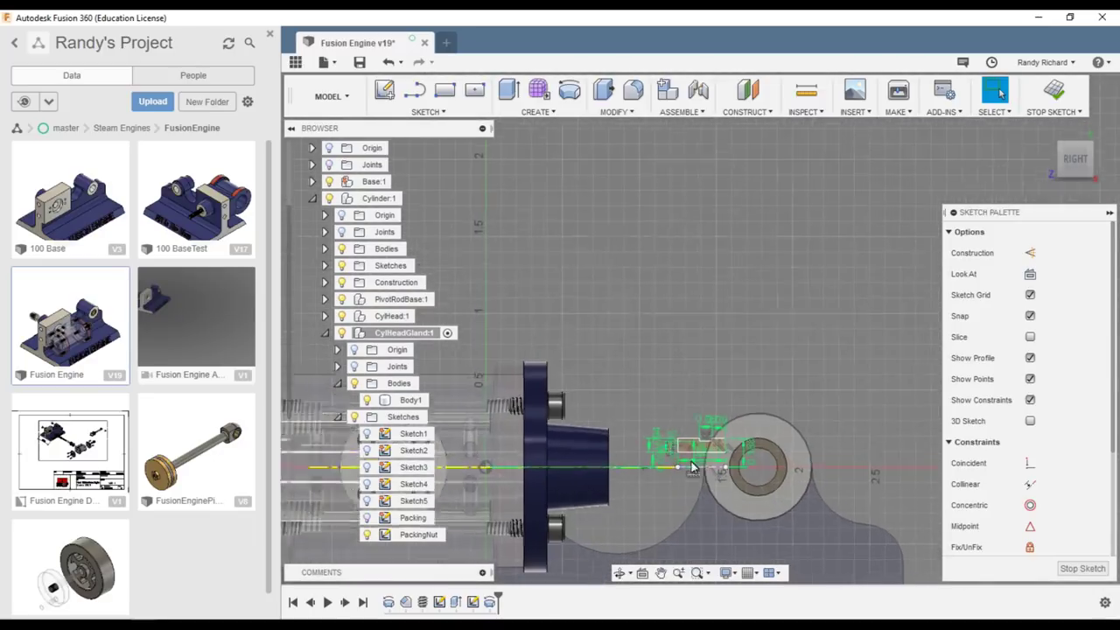
pyautogui.scroll(3, 692, 466)
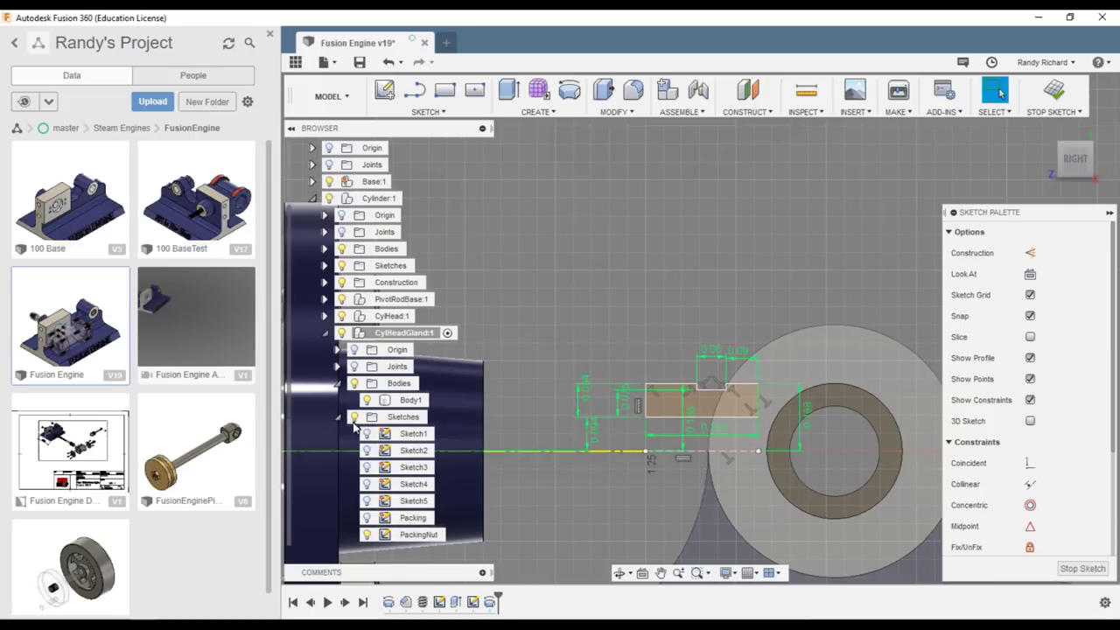
pyautogui.scroll(-3, 400, 420)
pyautogui.scroll(-1, 400, 420)
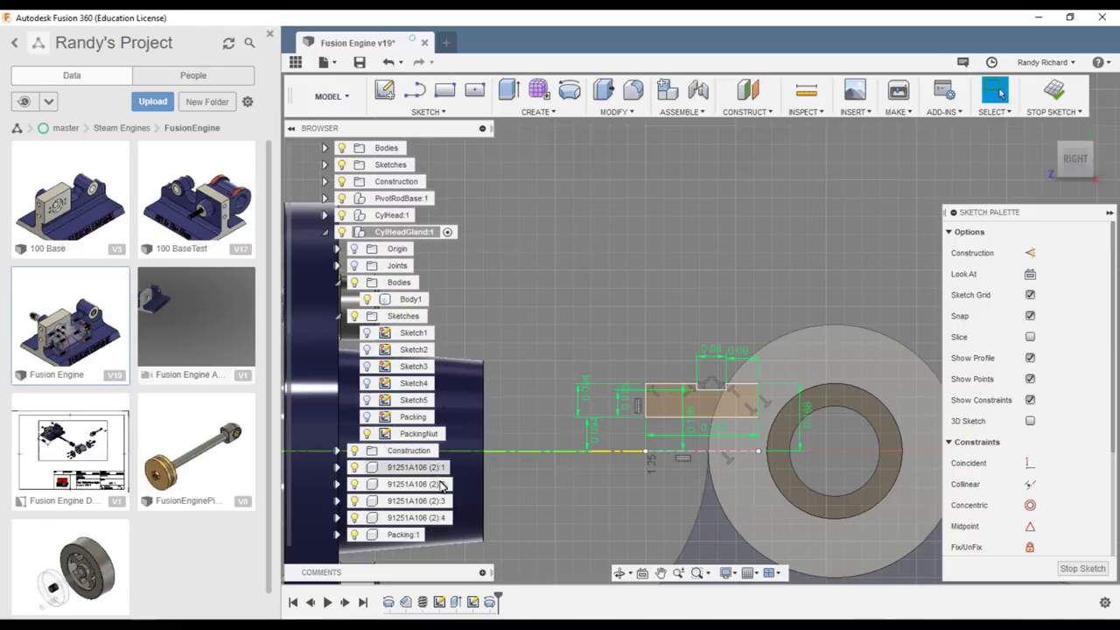
pyautogui.click(1053, 92)
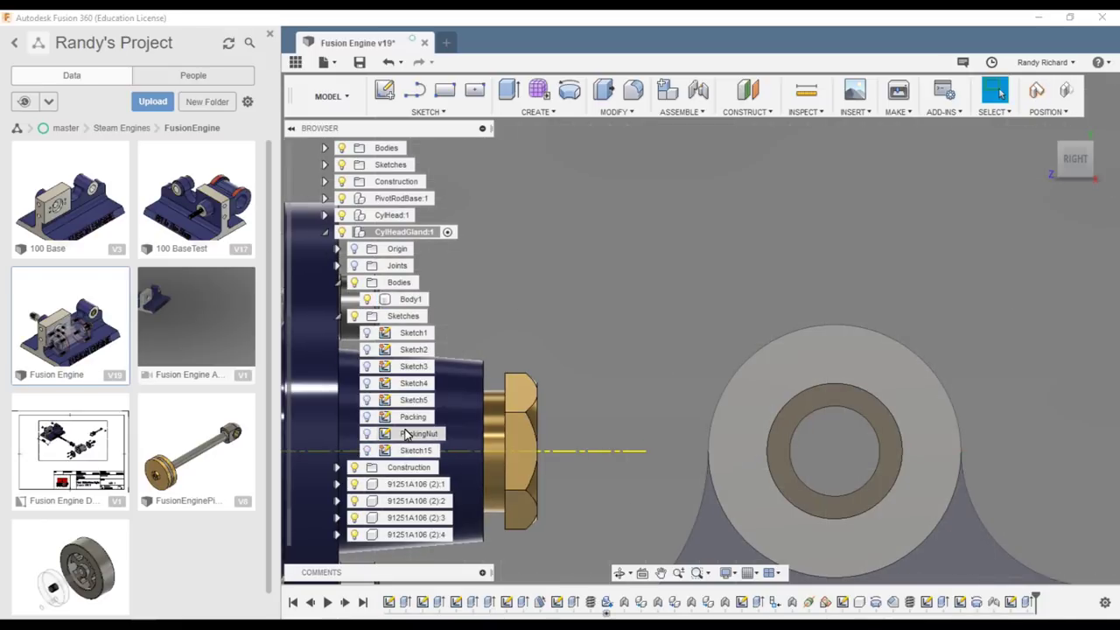
# Activate the PackingNut:1 component inside CylHeadGland to isolate the nut and its feature history
pyautogui.scroll(-1, 409, 429)
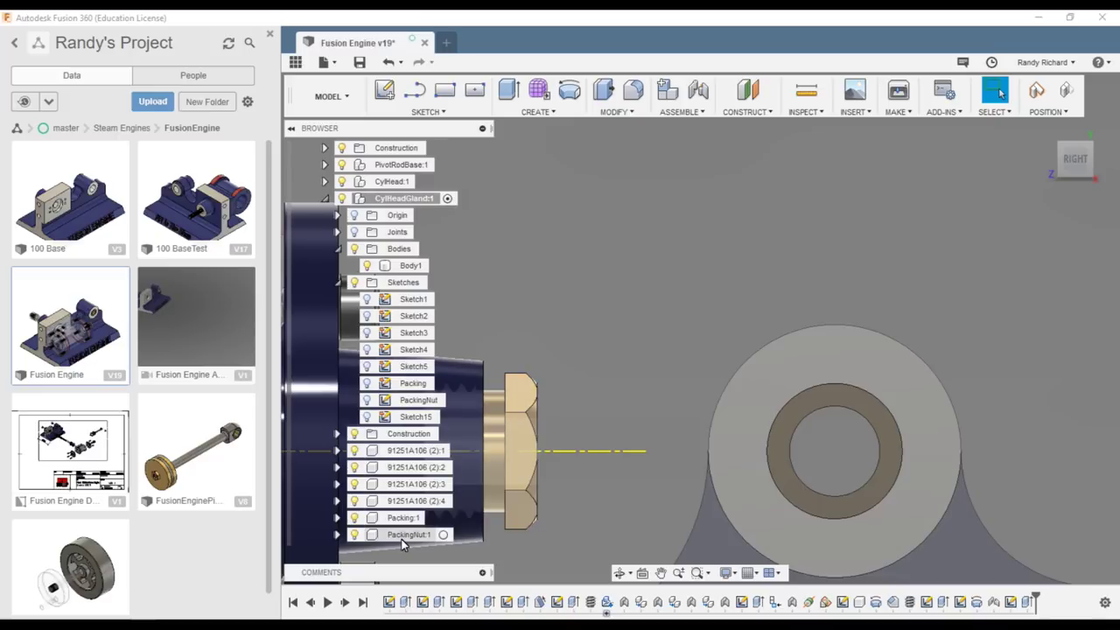
pyautogui.click(444, 535)
pyautogui.scroll(3, 503, 496)
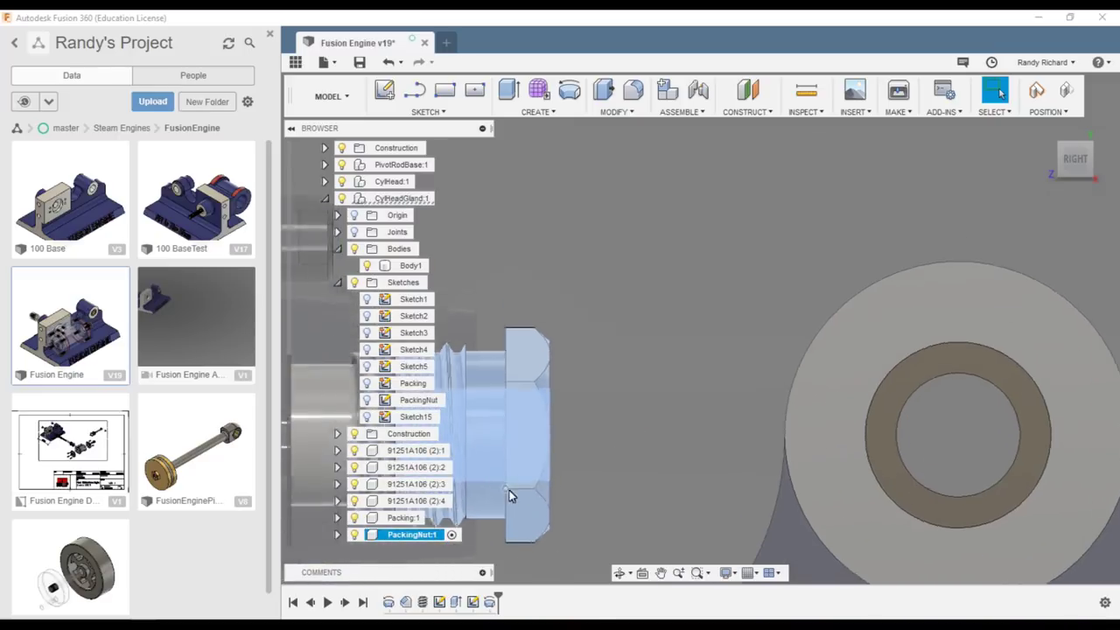
pyautogui.scroll(-3, 554, 467)
pyautogui.scroll(2, 507, 516)
pyautogui.scroll(-3, 527, 495)
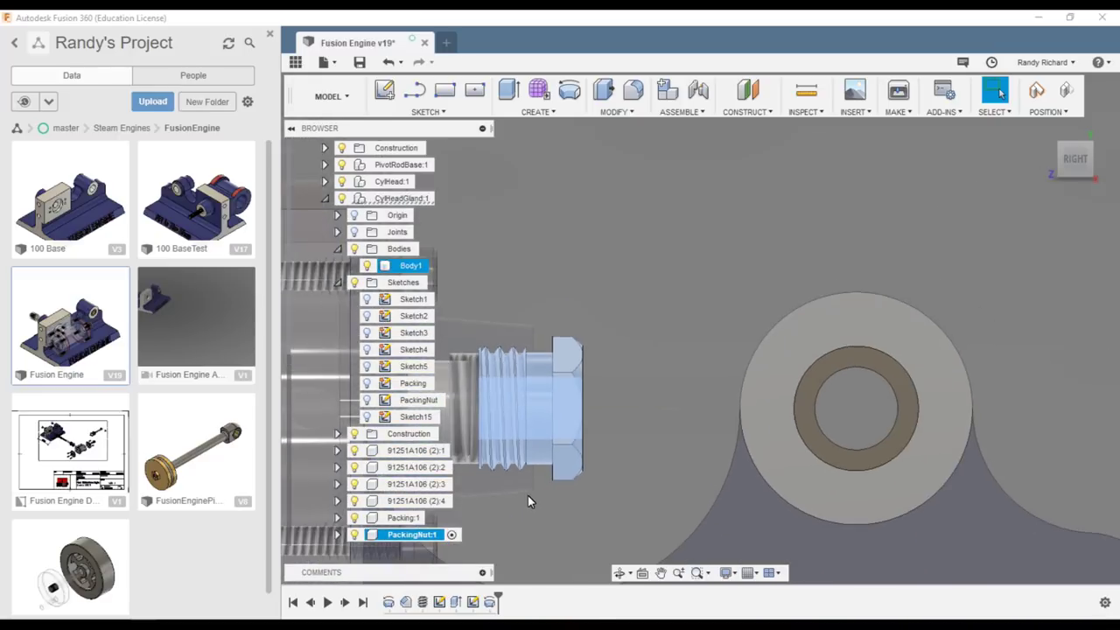
pyautogui.moveTo(564, 505); pyautogui.dragTo(704, 378, button='middle')
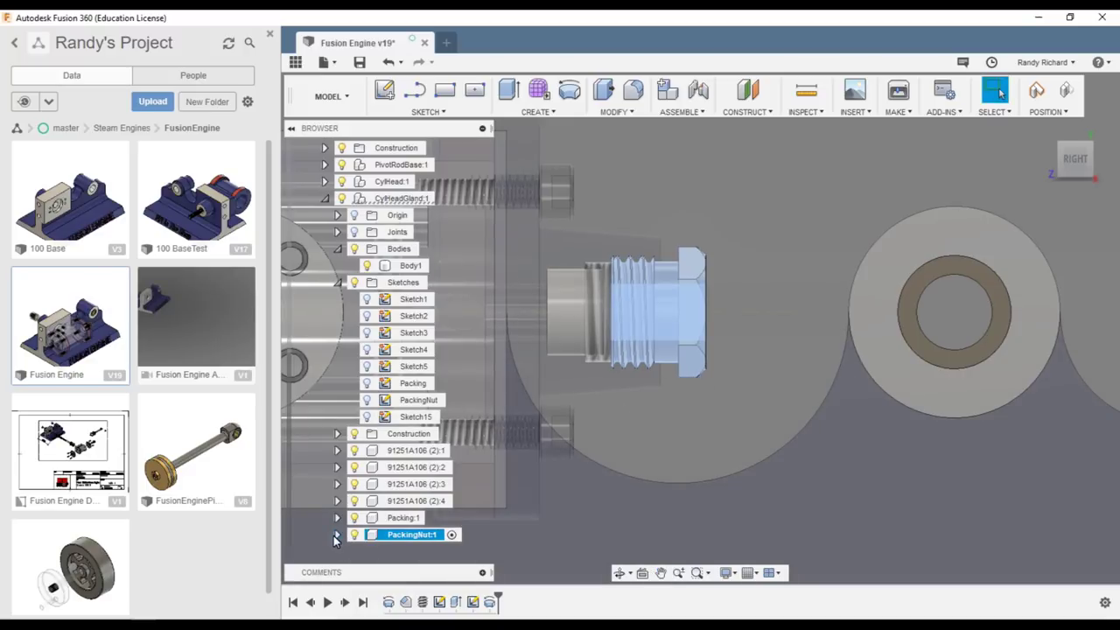
# List the sketches of the PackingNut component and select its Sketch1 to locate it in the feature history
pyautogui.click(337, 535)
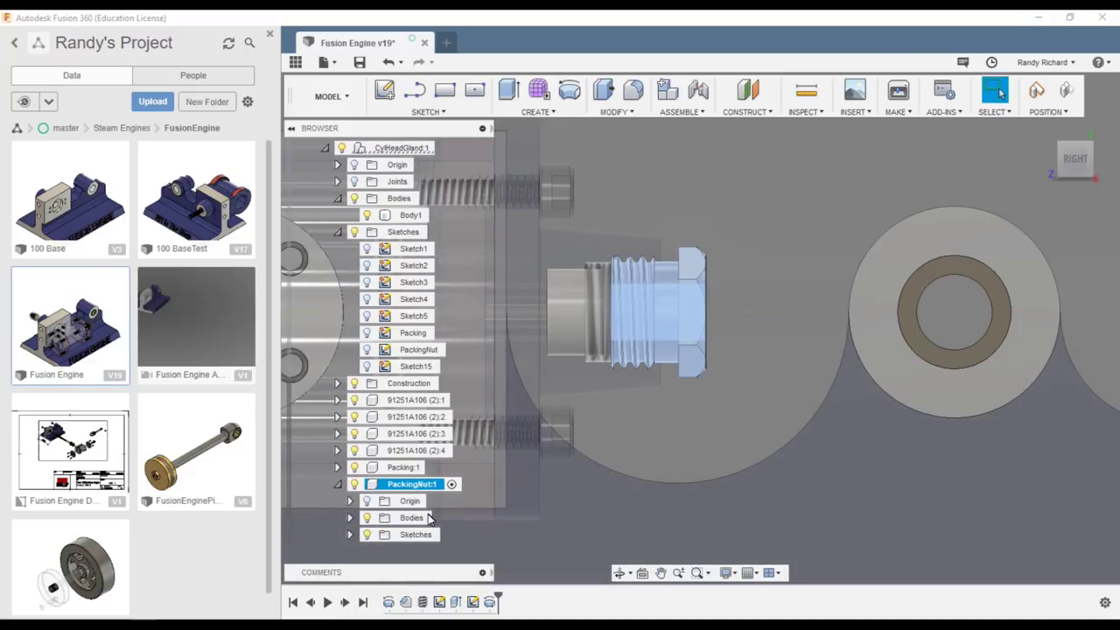
pyautogui.click(349, 534)
pyautogui.scroll(3, 500, 476)
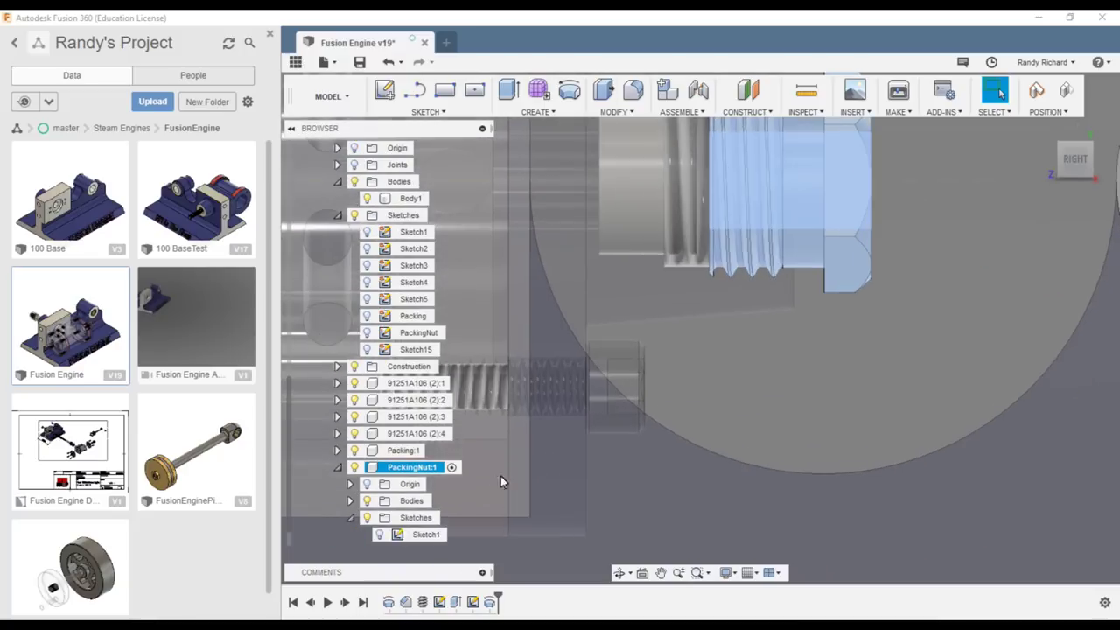
pyautogui.scroll(-3, 490, 486)
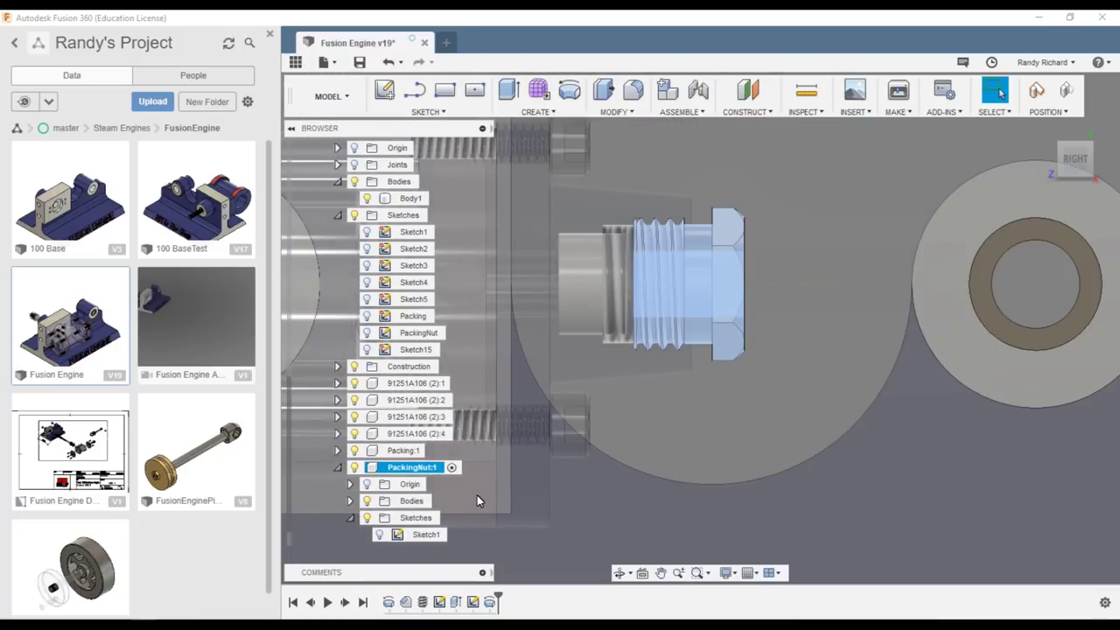
pyautogui.click(426, 535)
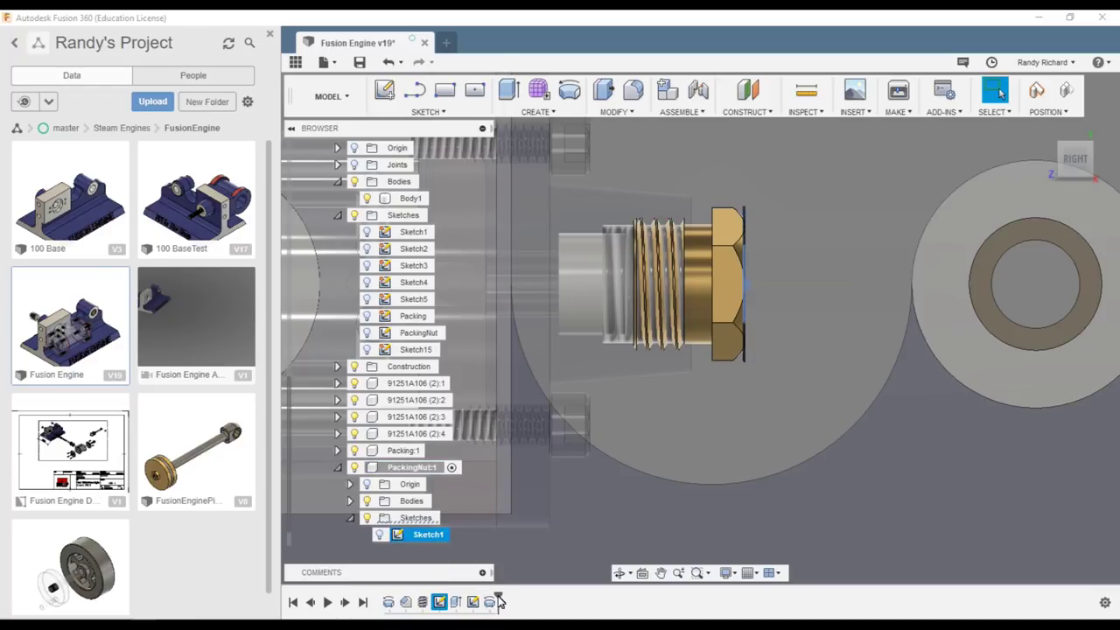
# Roll the packing nut's feature history back to the start and forward again past the revolve
pyautogui.moveTo(500, 601)
pyautogui.mouseDown()
pyautogui.moveTo(411, 598)
pyautogui.moveTo(382, 580)
pyautogui.mouseUp()
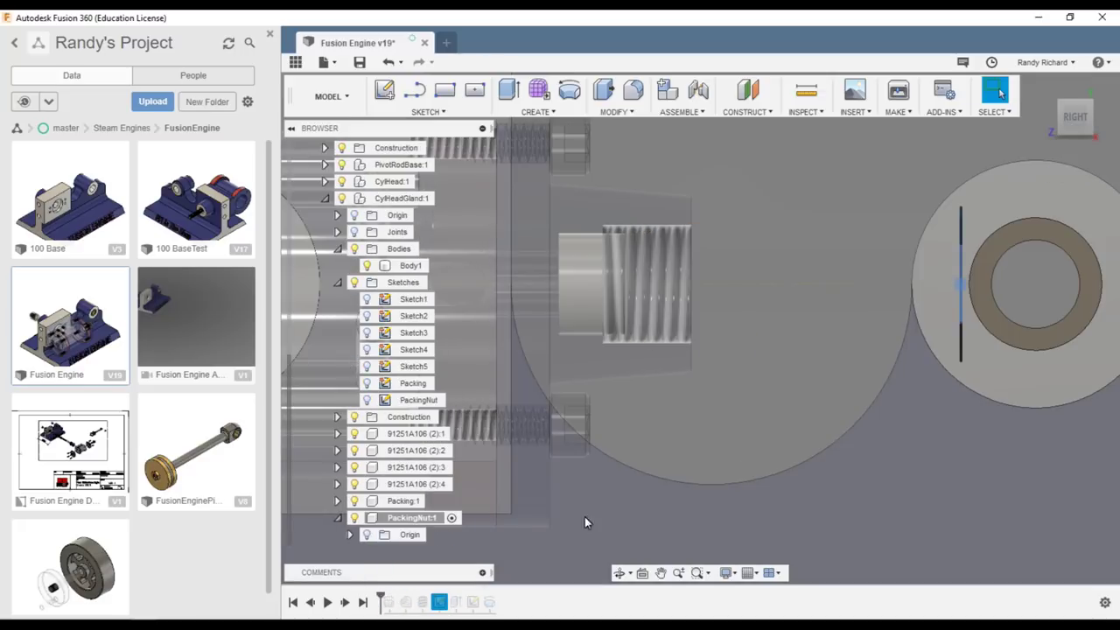
pyautogui.scroll(-1, 528, 555)
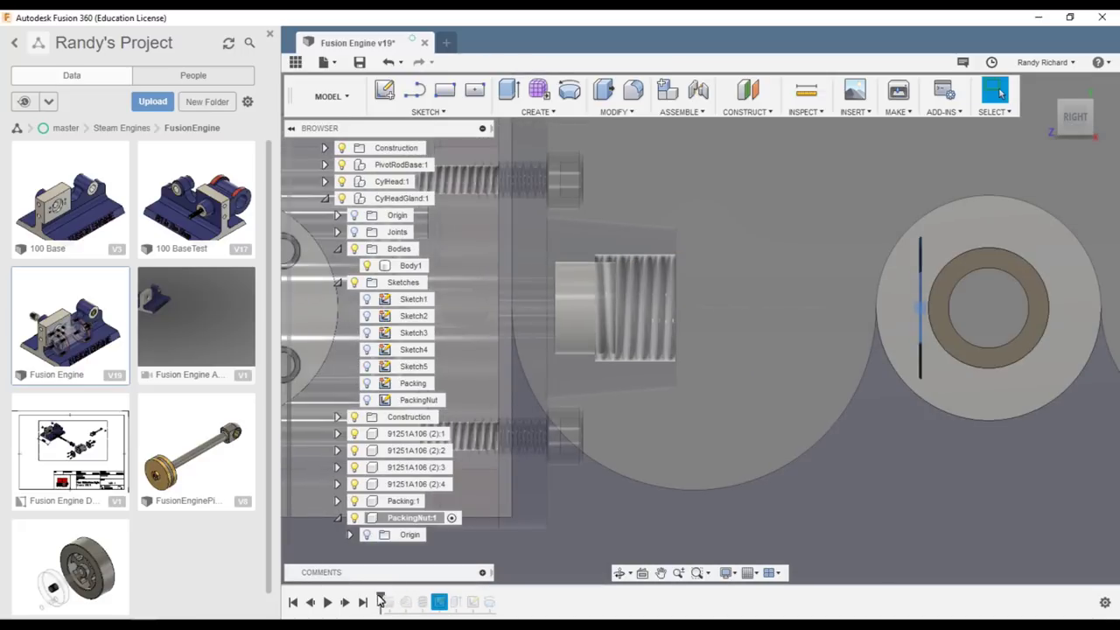
pyautogui.moveTo(382, 600); pyautogui.dragTo(394, 600)
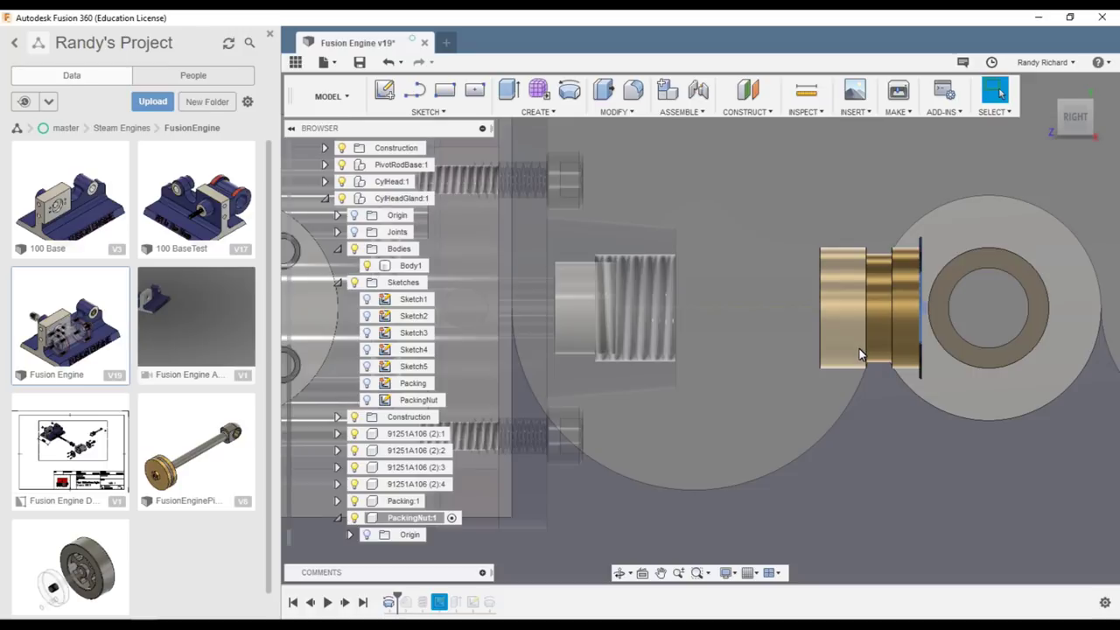
pyautogui.scroll(-2, 814, 415)
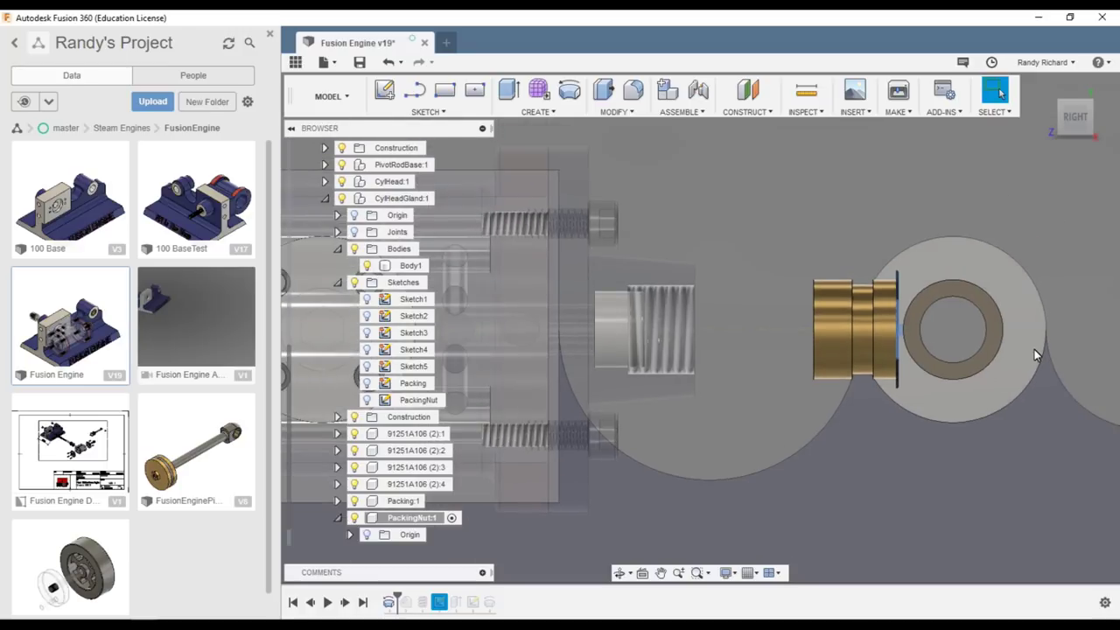
pyautogui.scroll(2, 1035, 354)
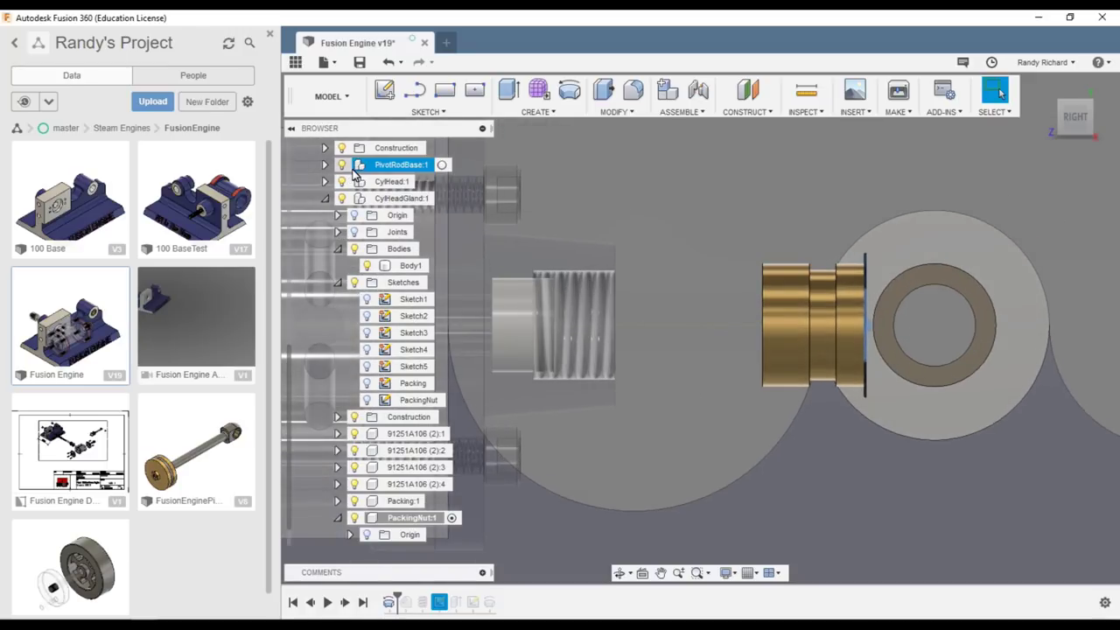
# Hide the Base:1 component to view the revolved nut body on its own
pyautogui.scroll(3, 353, 169)
pyautogui.click(329, 199)
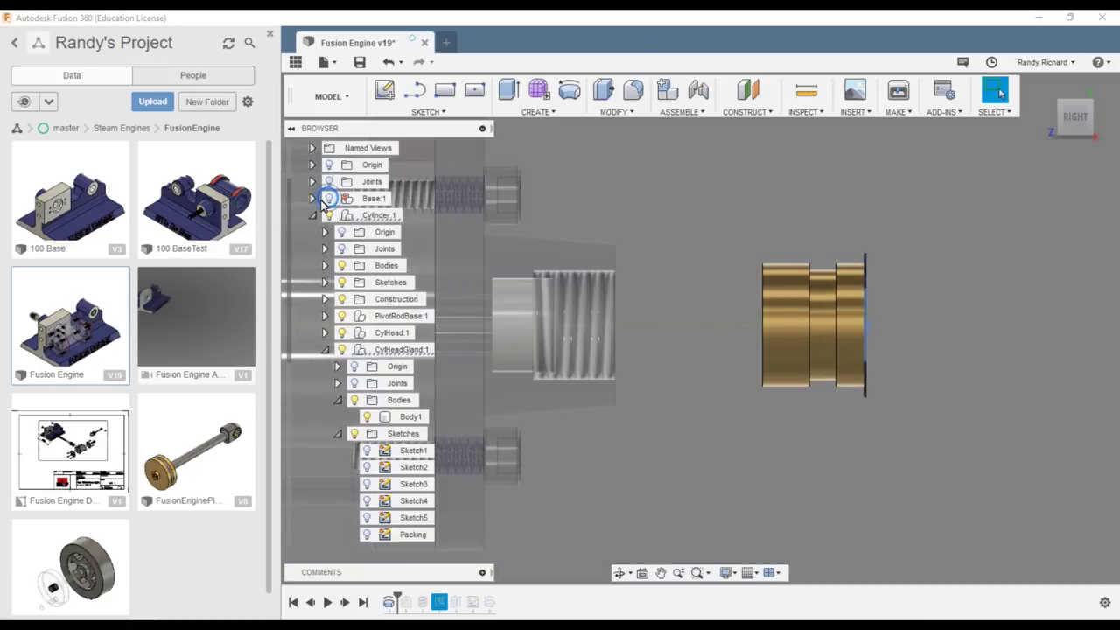
pyautogui.scroll(-5, 474, 362)
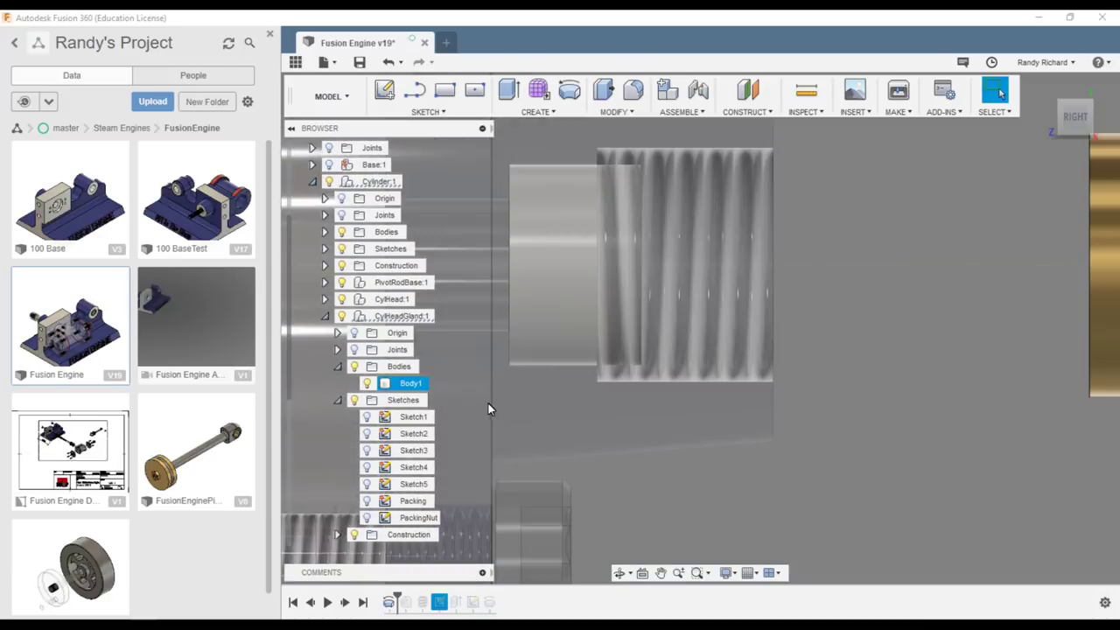
pyautogui.scroll(3, 478, 375)
pyautogui.scroll(4, 486, 385)
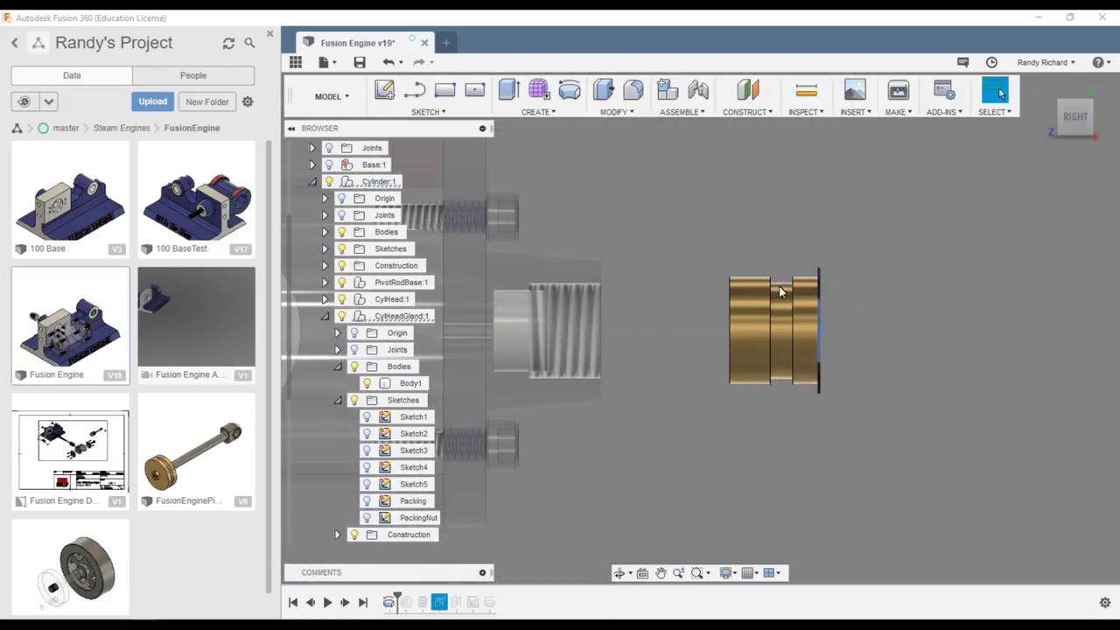
pyautogui.scroll(-1, 779, 285)
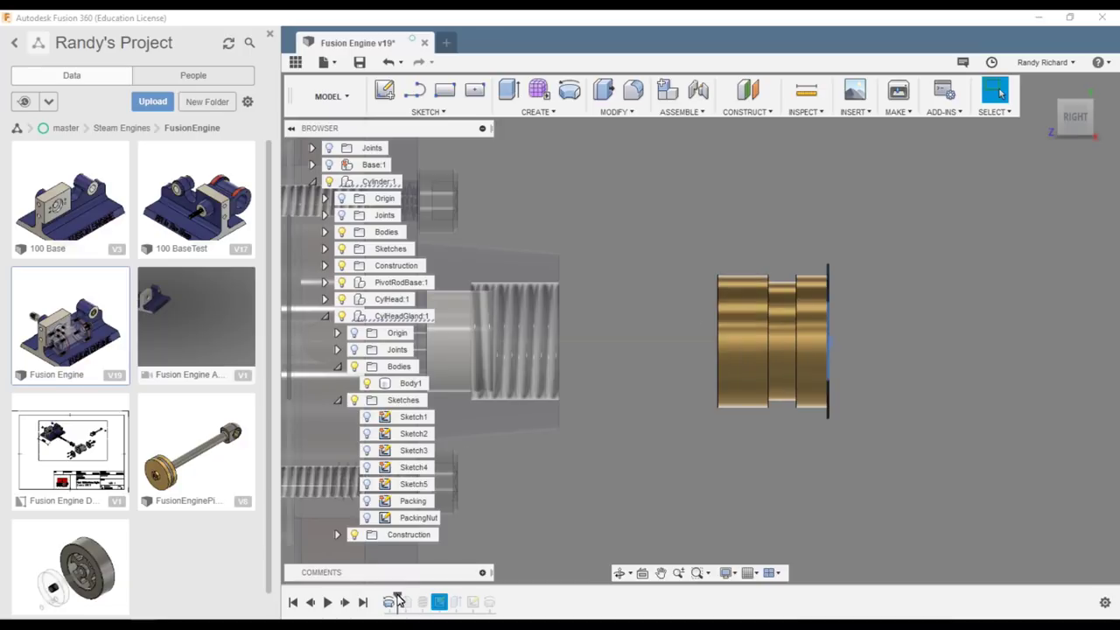
# Roll the history forward past the chamfer and thread to the hexagon sketch, and open that sketch for editing
pyautogui.moveTo(398, 602); pyautogui.dragTo(406, 605)
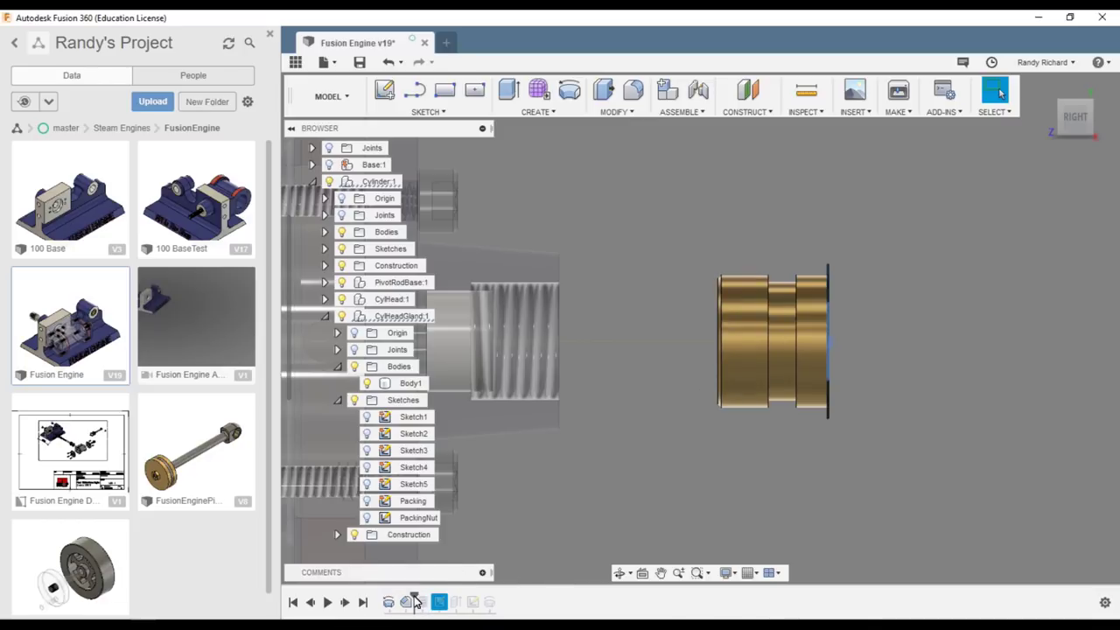
pyautogui.moveTo(411, 600)
pyautogui.mouseDown()
pyautogui.moveTo(399, 594)
pyautogui.moveTo(429, 601)
pyautogui.mouseUp()
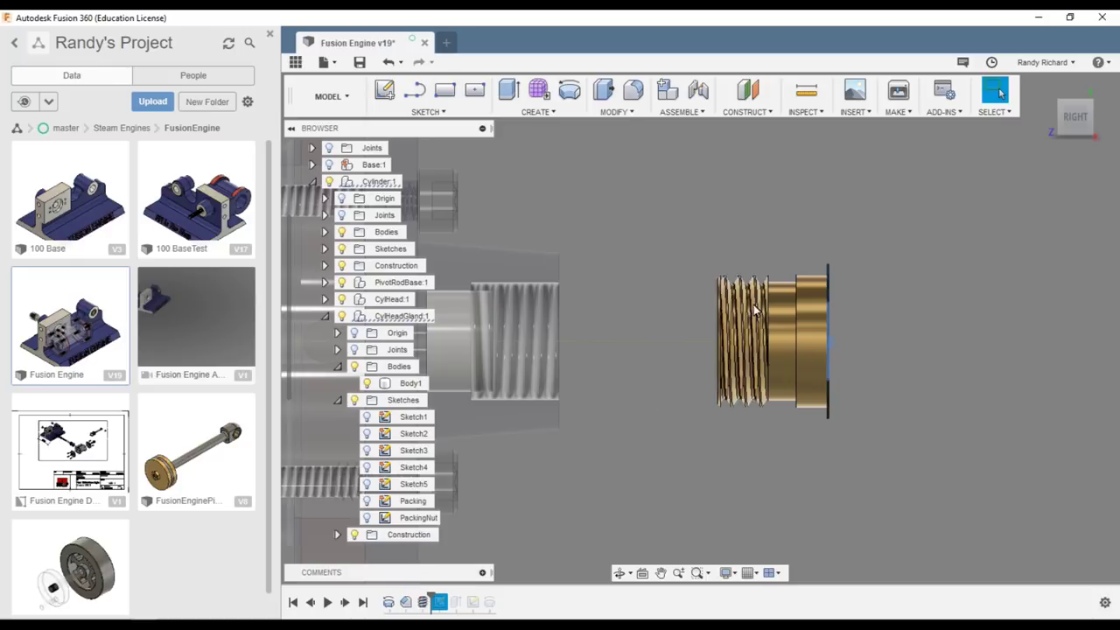
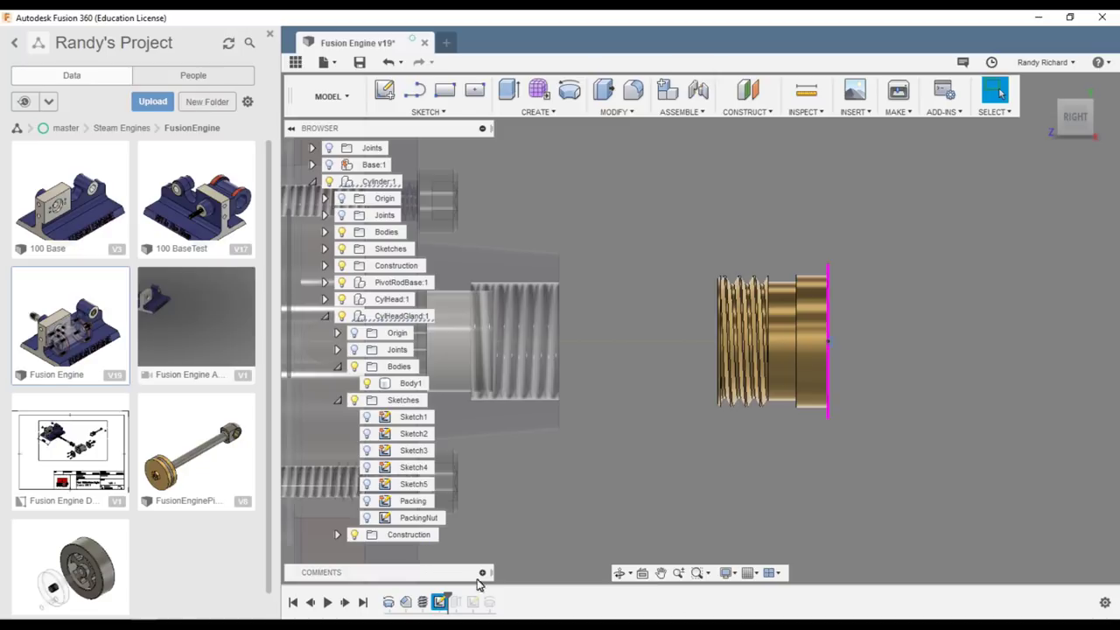
pyautogui.rightClick(439, 604)
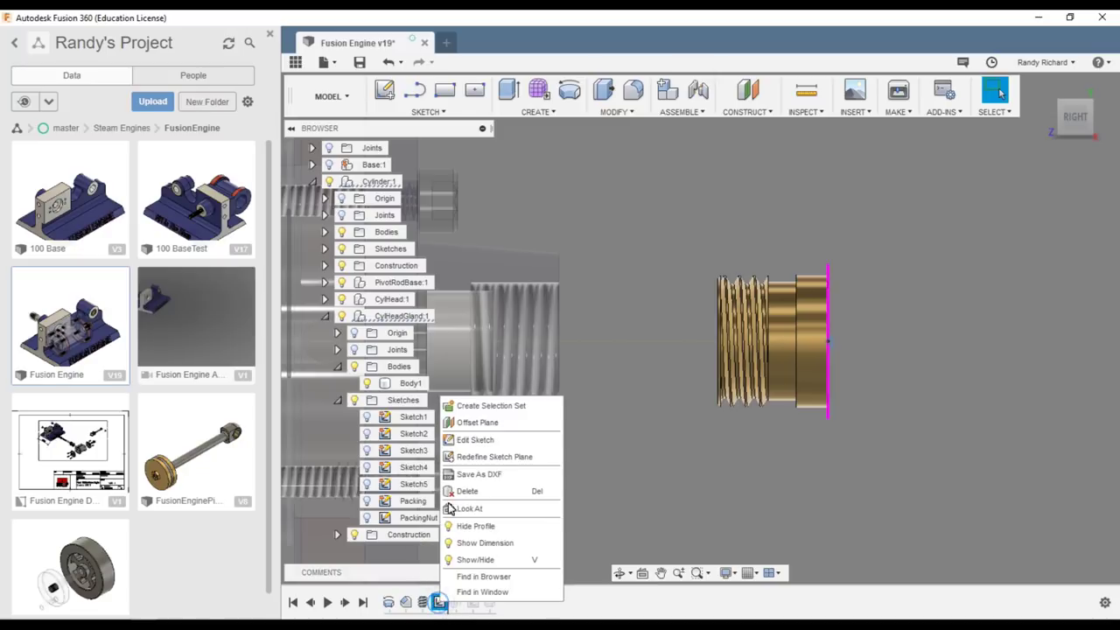
pyautogui.click(488, 440)
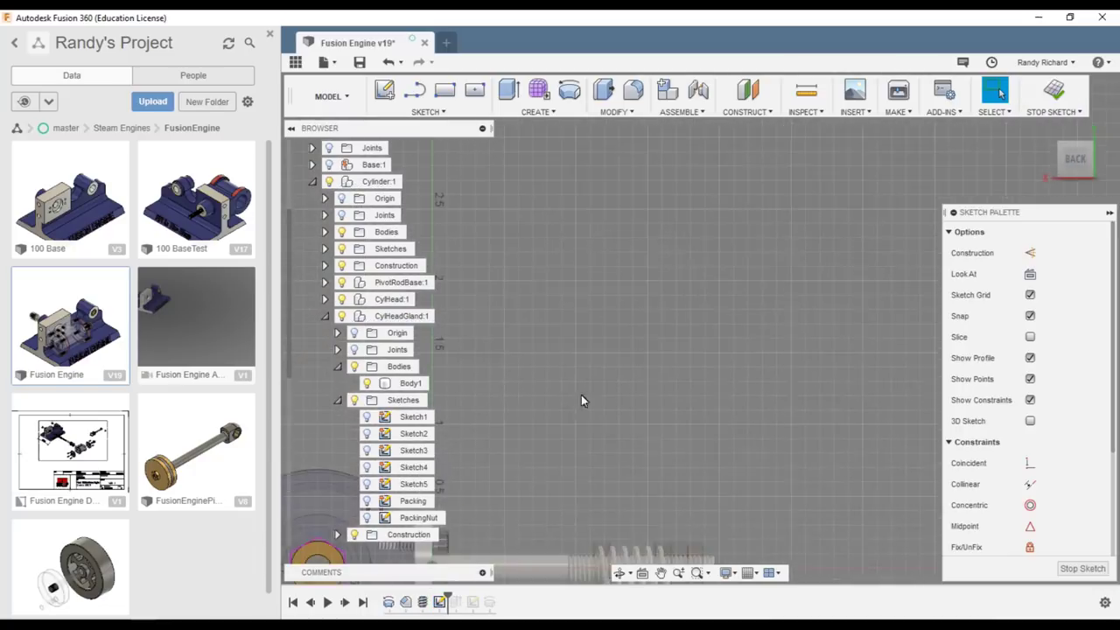
pyautogui.scroll(-1, 565, 528)
pyautogui.moveTo(566, 529)
pyautogui.mouseDown(button='middle')
pyautogui.moveTo(812, 392)
pyautogui.moveTo(745, 507)
pyautogui.mouseUp(button='middle')
pyautogui.scroll(1, 745, 508)
pyautogui.scroll(6, 685, 438)
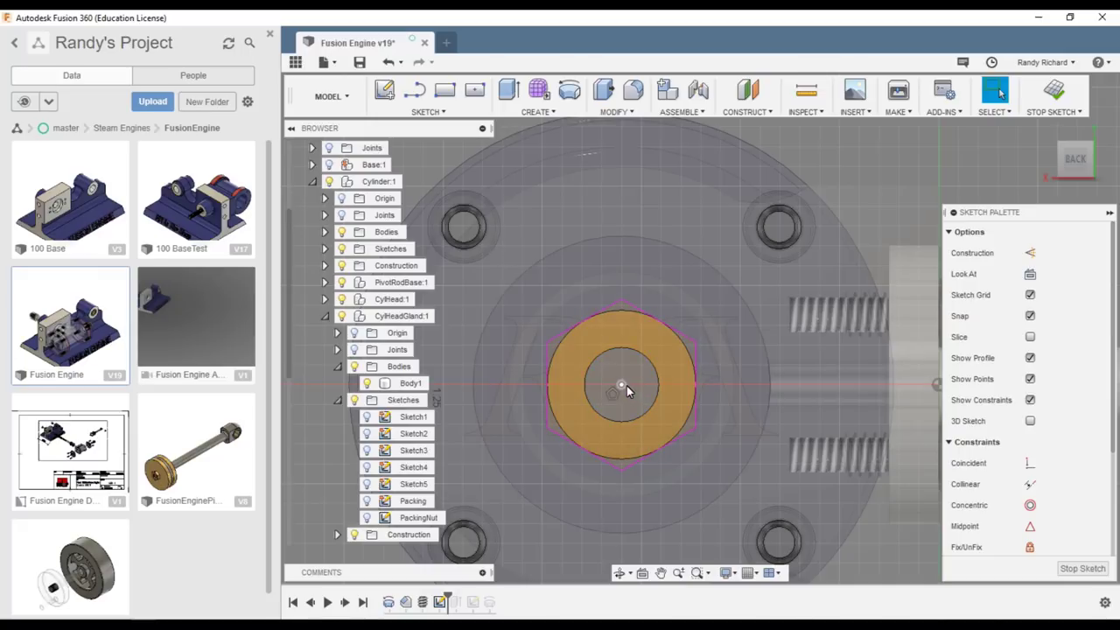
# Dimension the horizontal distance from the hexagon's centre to its right flat and constrain that flat to vertical
pyautogui.click(643, 277)
pyautogui.press('d')
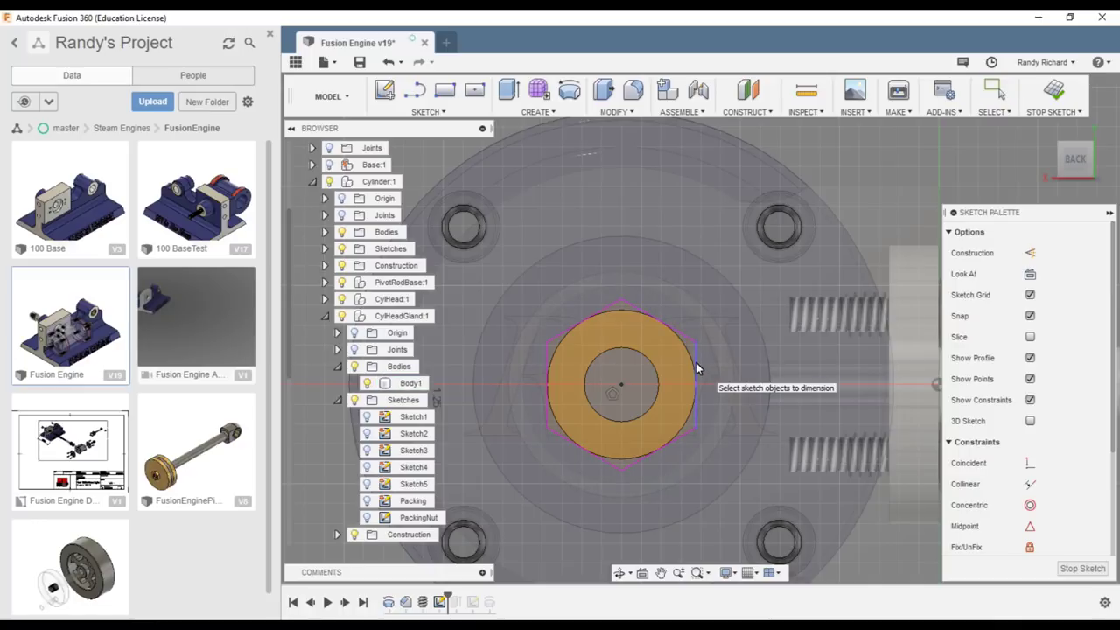
pyautogui.click(617, 385)
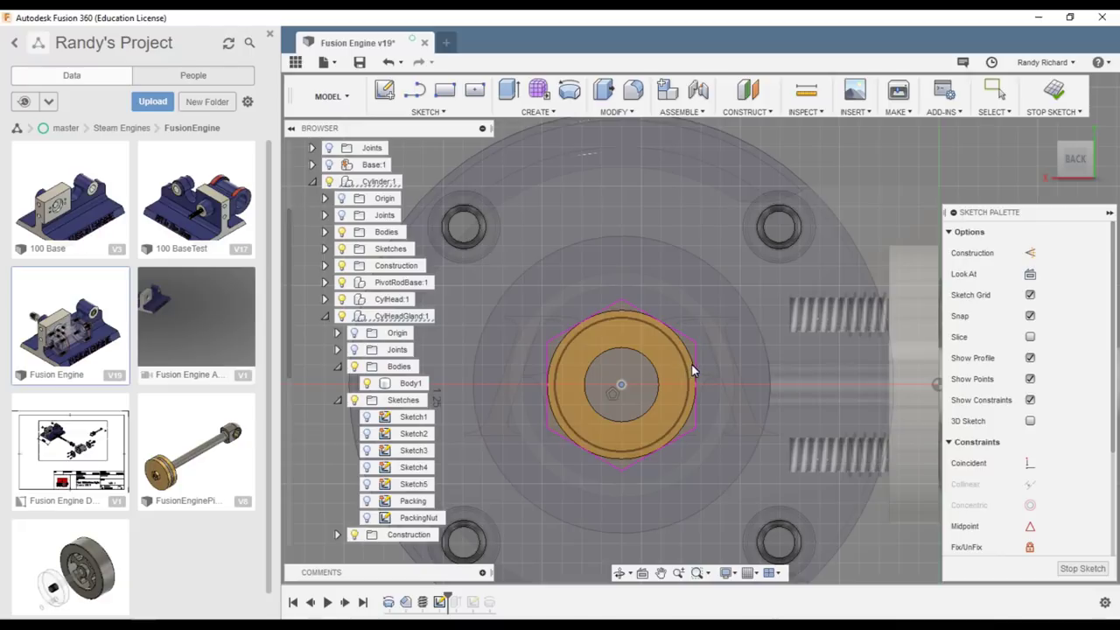
pyautogui.click(694, 361)
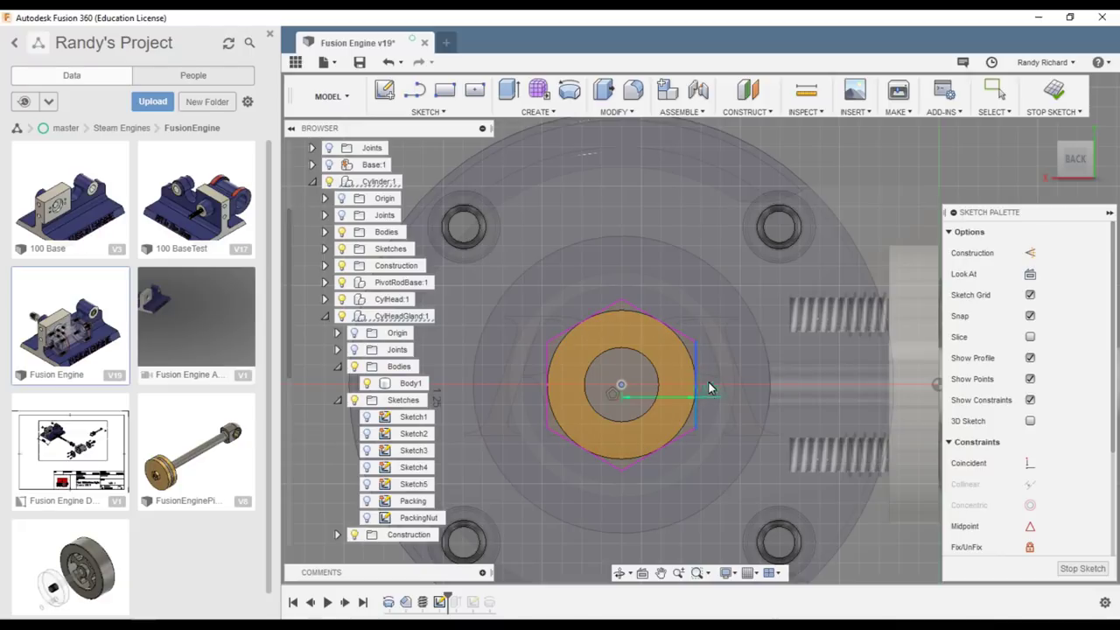
pyautogui.click(724, 299)
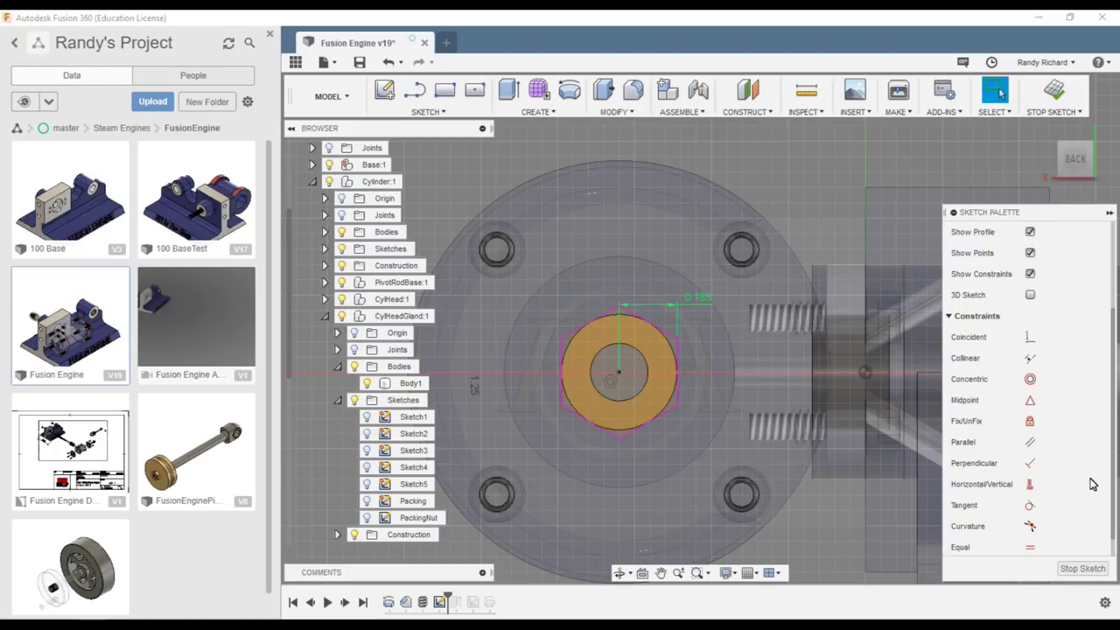
pyautogui.click(1031, 484)
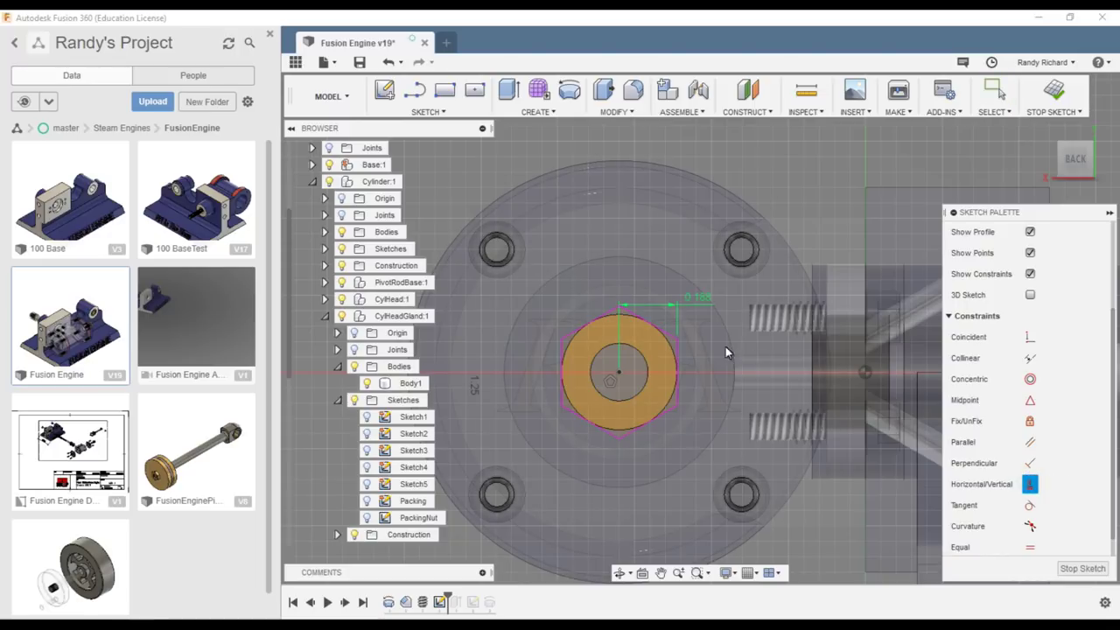
pyautogui.click(681, 356)
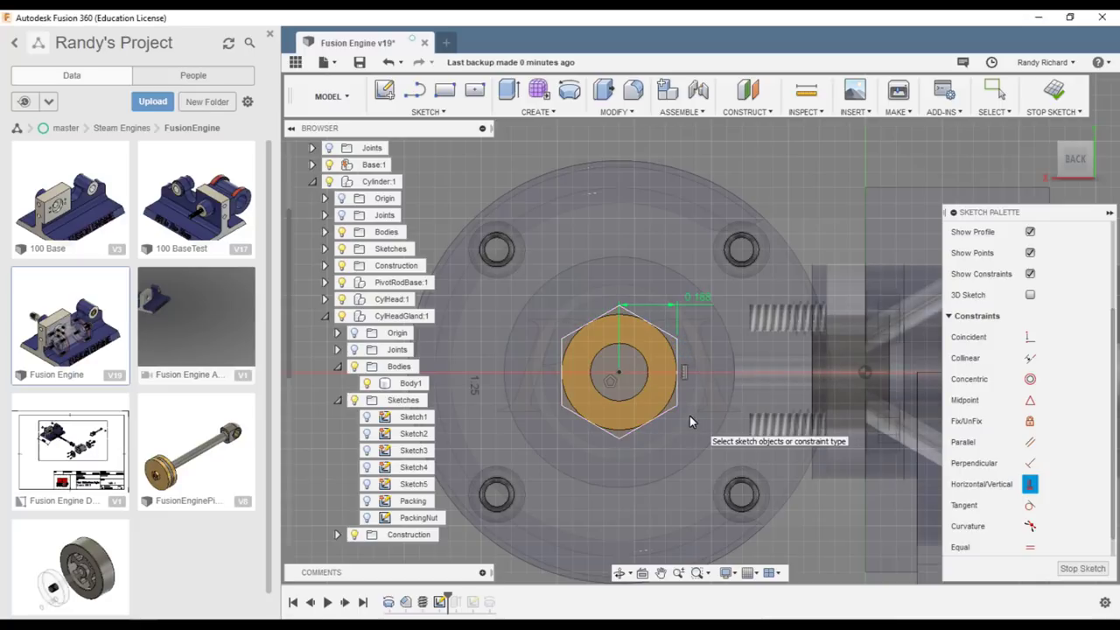
# Finish the hexagon sketch and roll the history forward past its extrusion to review that extrusion's settings
pyautogui.click(1059, 91)
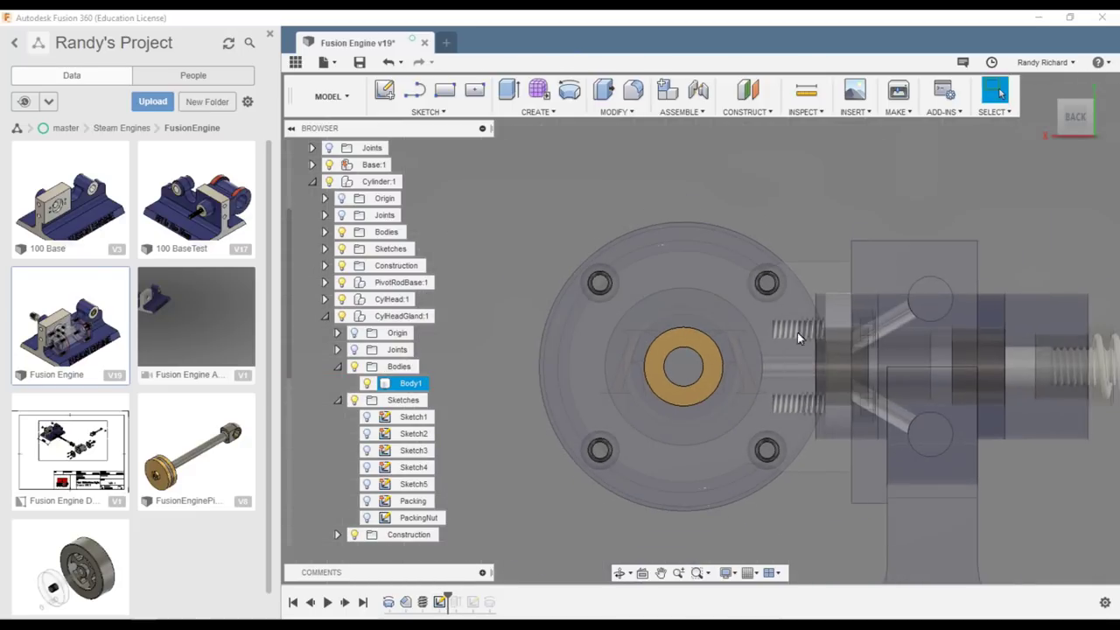
pyautogui.moveTo(444, 602); pyautogui.dragTo(465, 602)
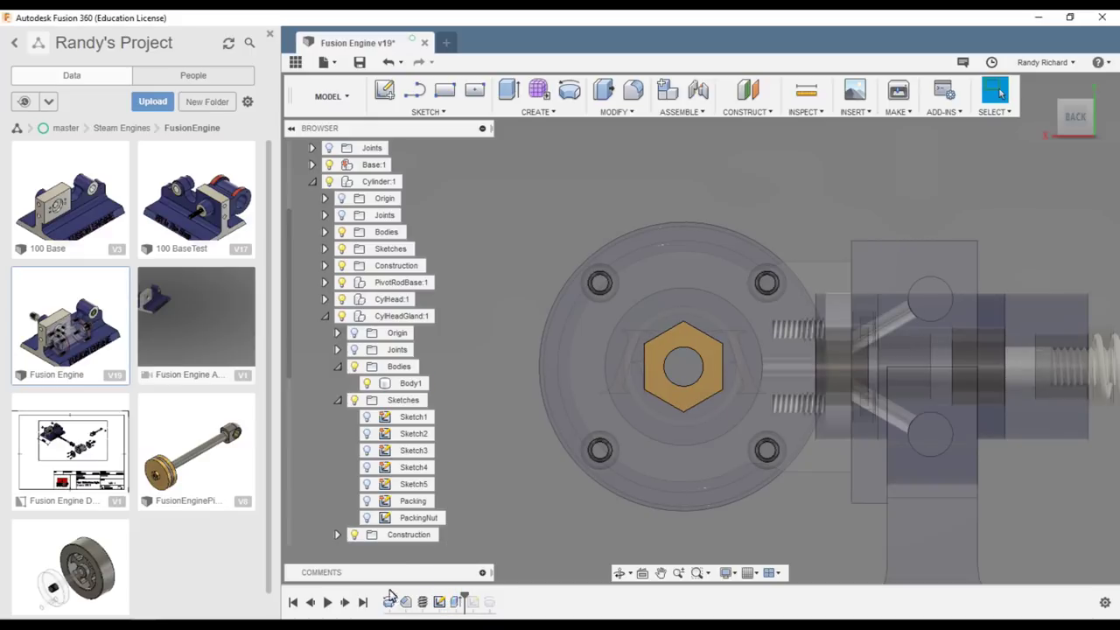
pyautogui.rightClick(456, 602)
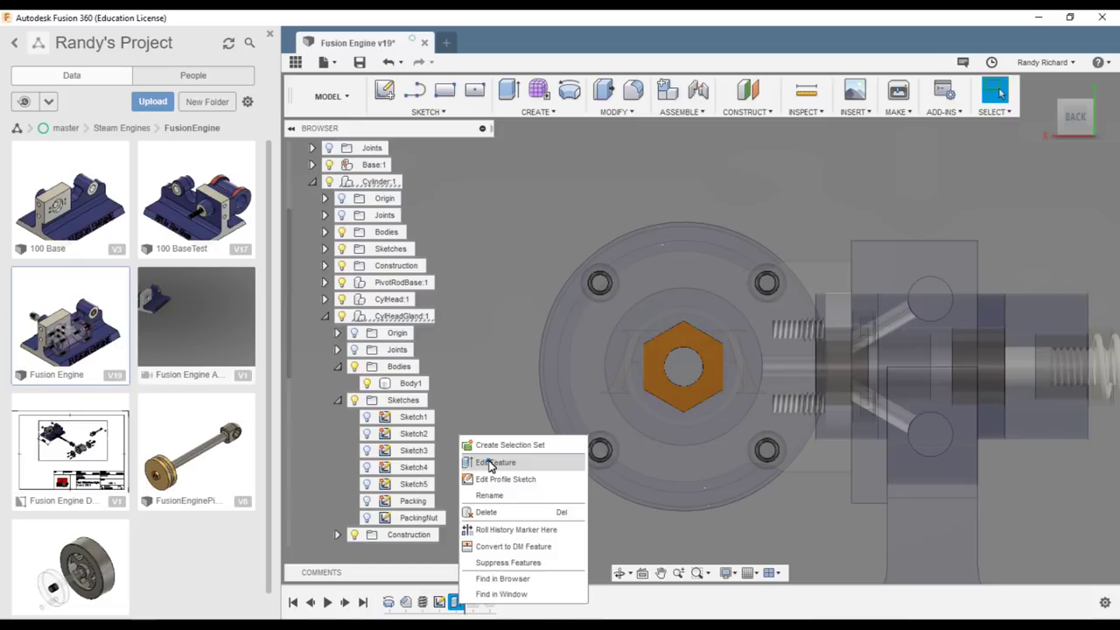
pyautogui.click(490, 462)
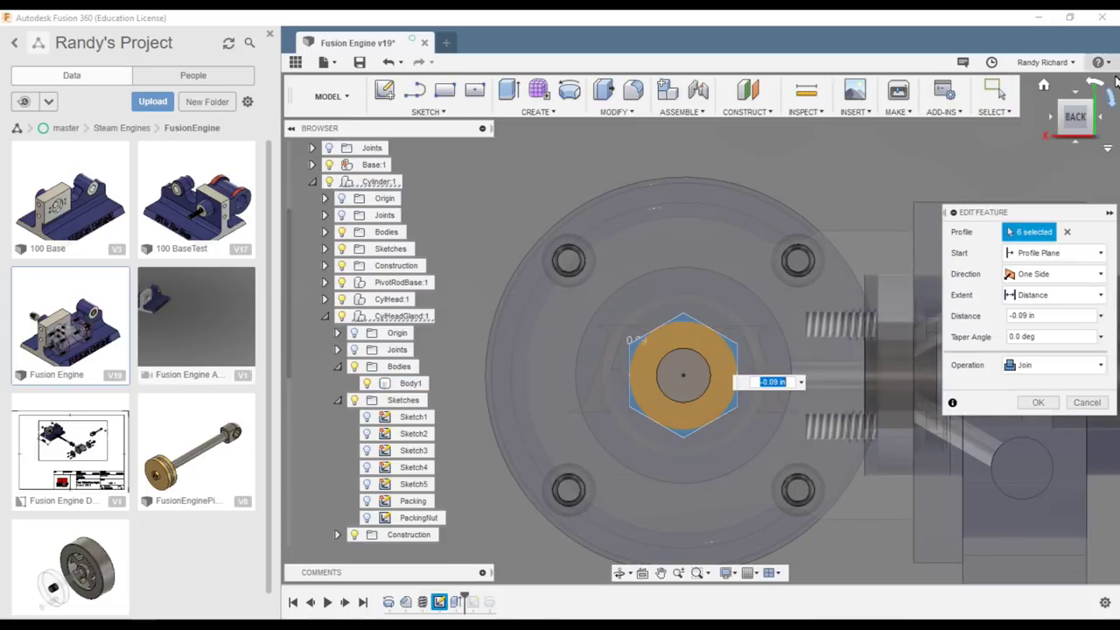
pyautogui.click(1088, 139)
pyautogui.scroll(-3, 615, 347)
pyautogui.scroll(4, 757, 480)
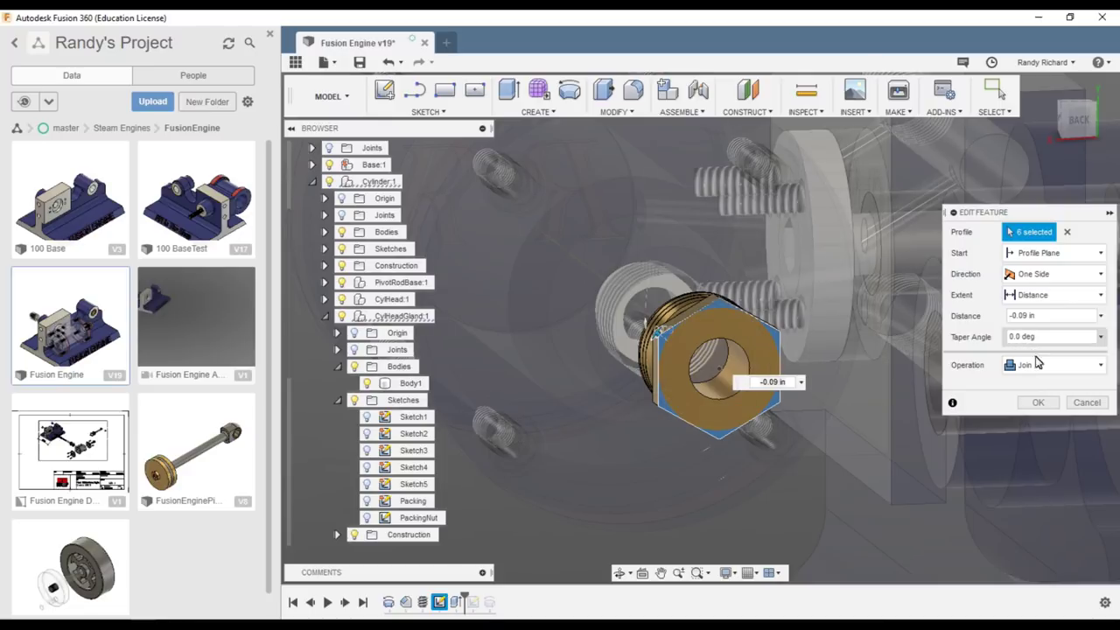
pyautogui.click(1038, 403)
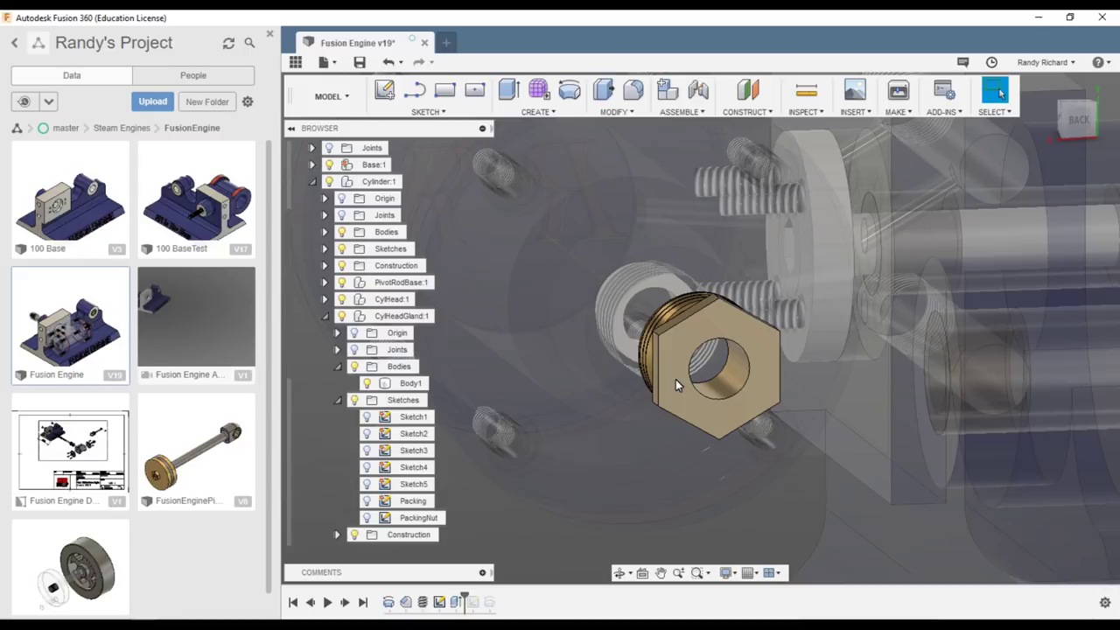
# Open the sketch following the hexagon extrusion, examine its triangular profile at the head's outer corner, and close it unchanged
pyautogui.click(666, 328)
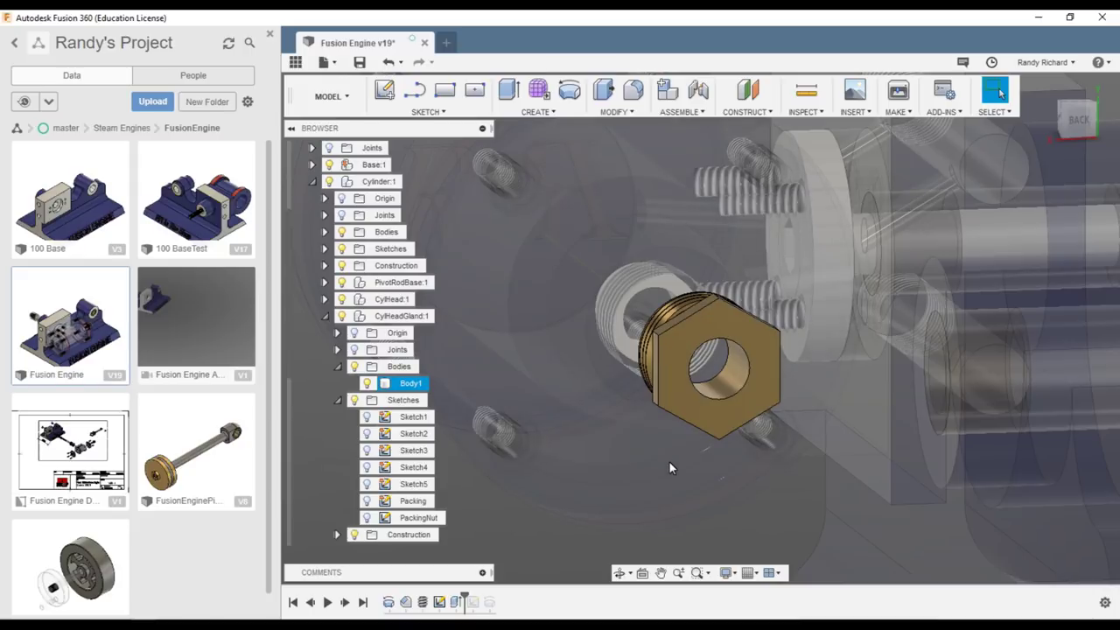
pyautogui.scroll(2, 864, 351)
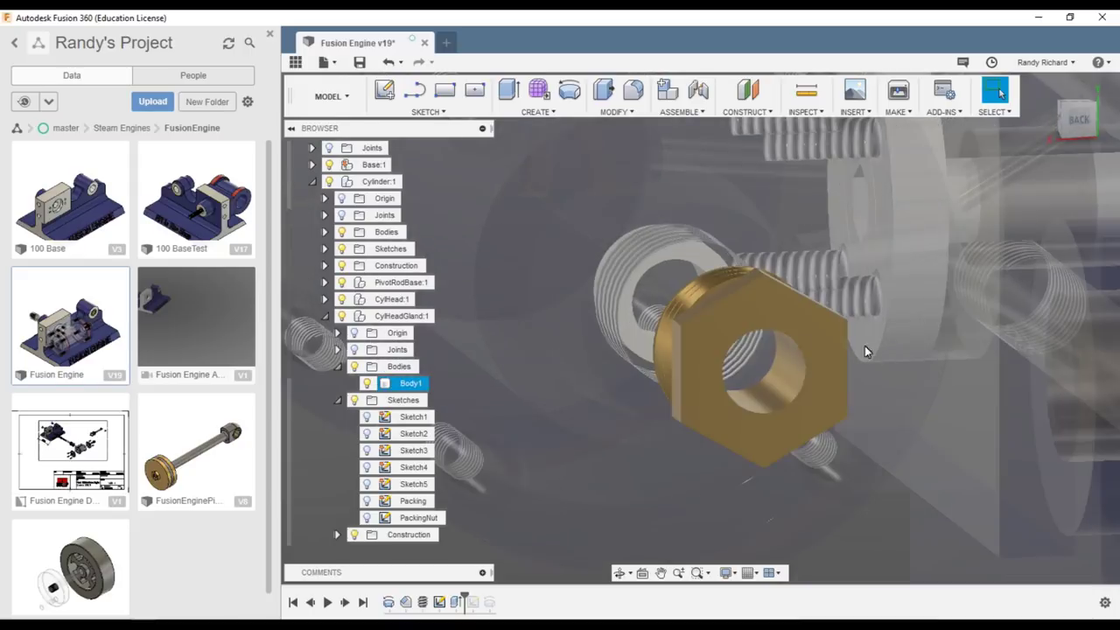
pyautogui.click(1090, 156)
pyautogui.moveTo(1078, 125); pyautogui.dragTo(1085, 127)
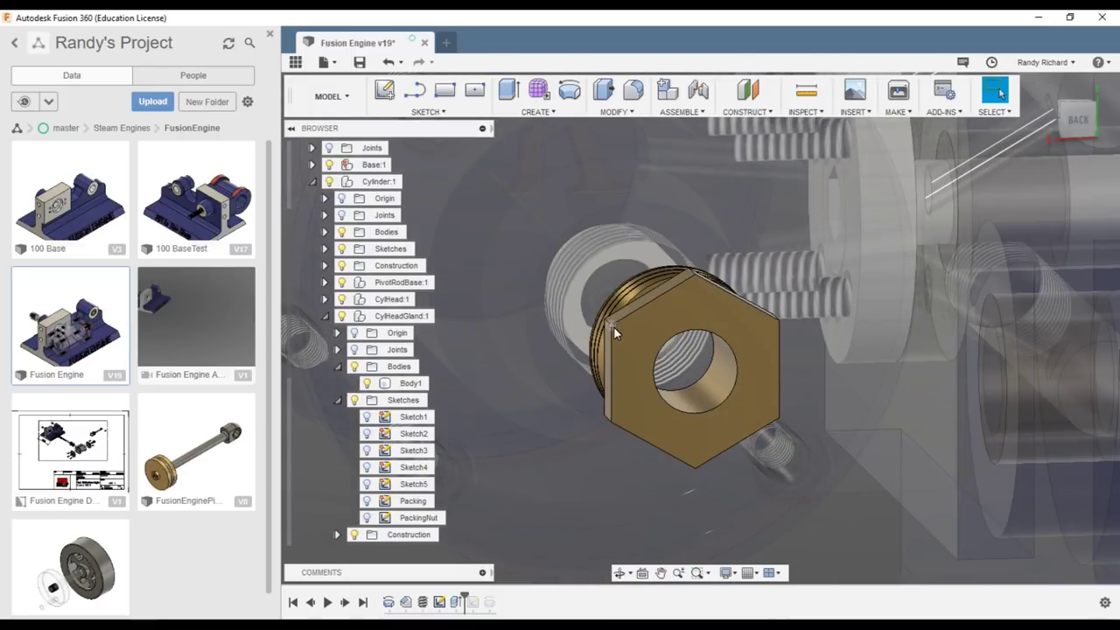
pyautogui.rightClick(474, 602)
pyautogui.click(525, 462)
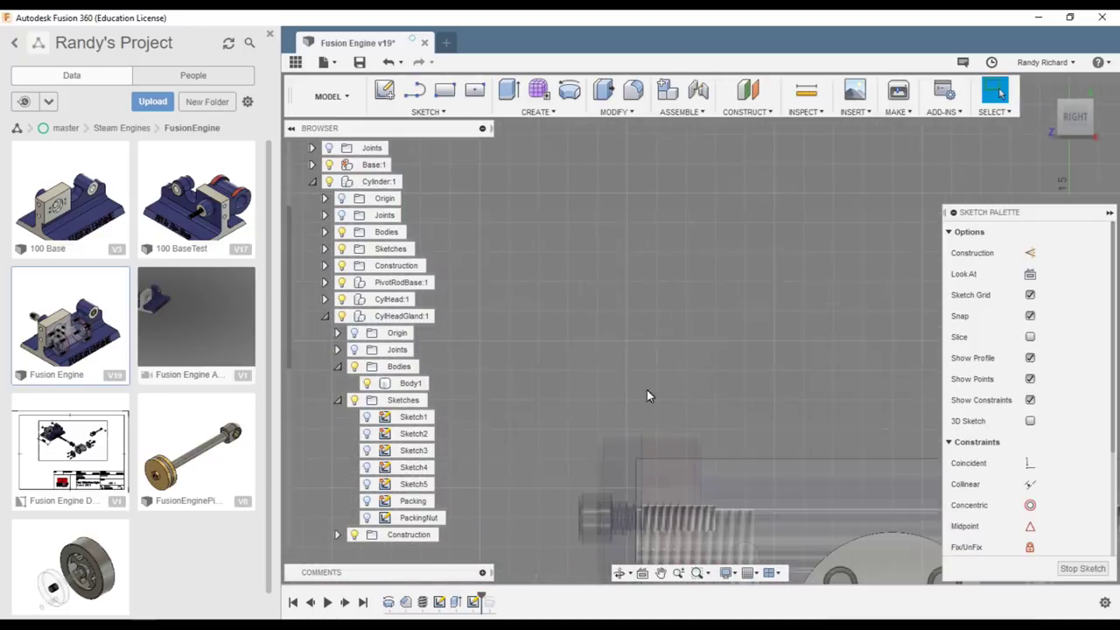
pyautogui.scroll(5, 789, 460)
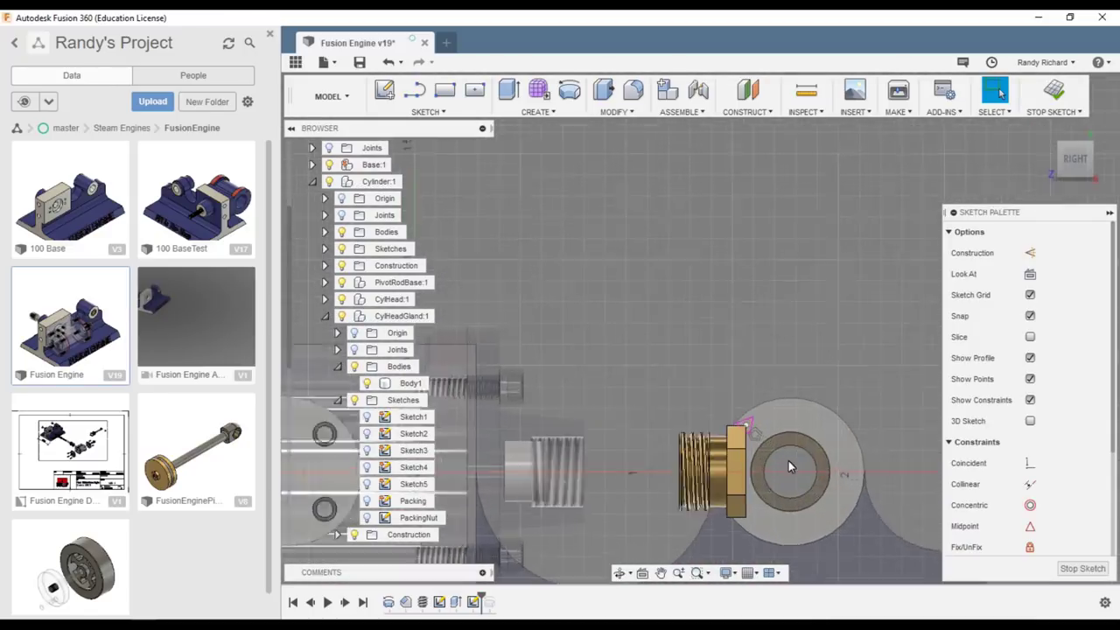
pyautogui.scroll(2, 719, 362)
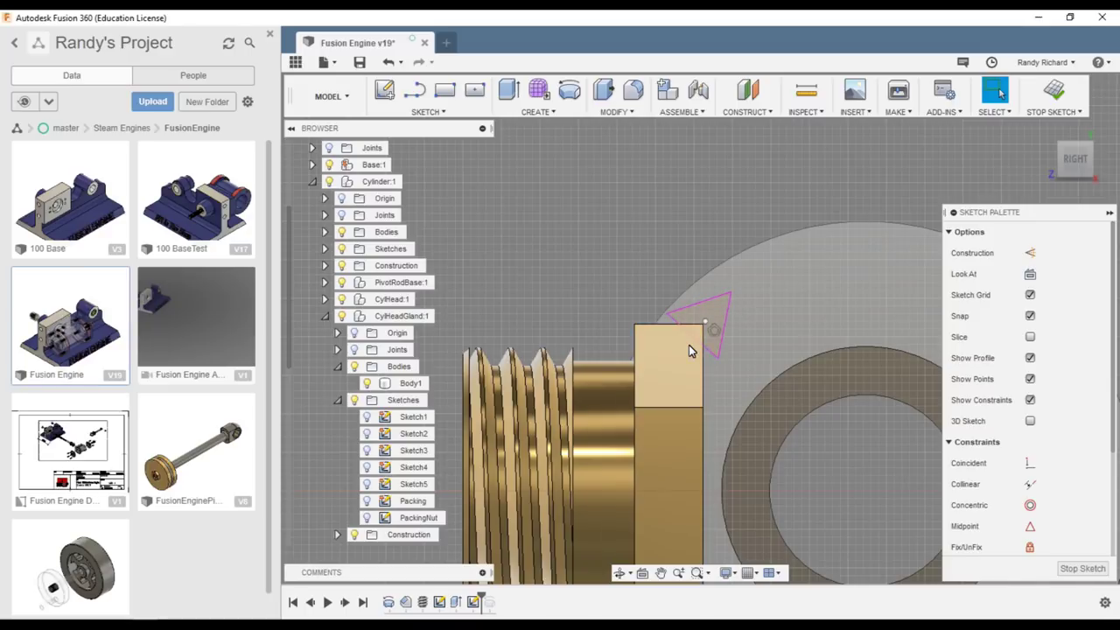
pyautogui.scroll(2, 717, 321)
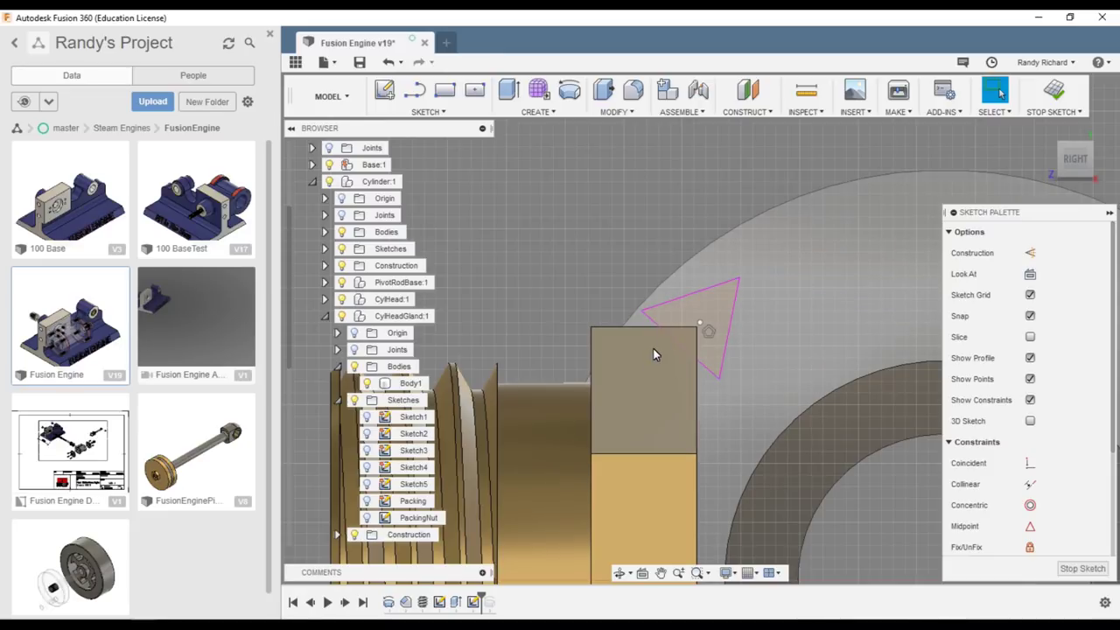
pyautogui.scroll(-2, 683, 357)
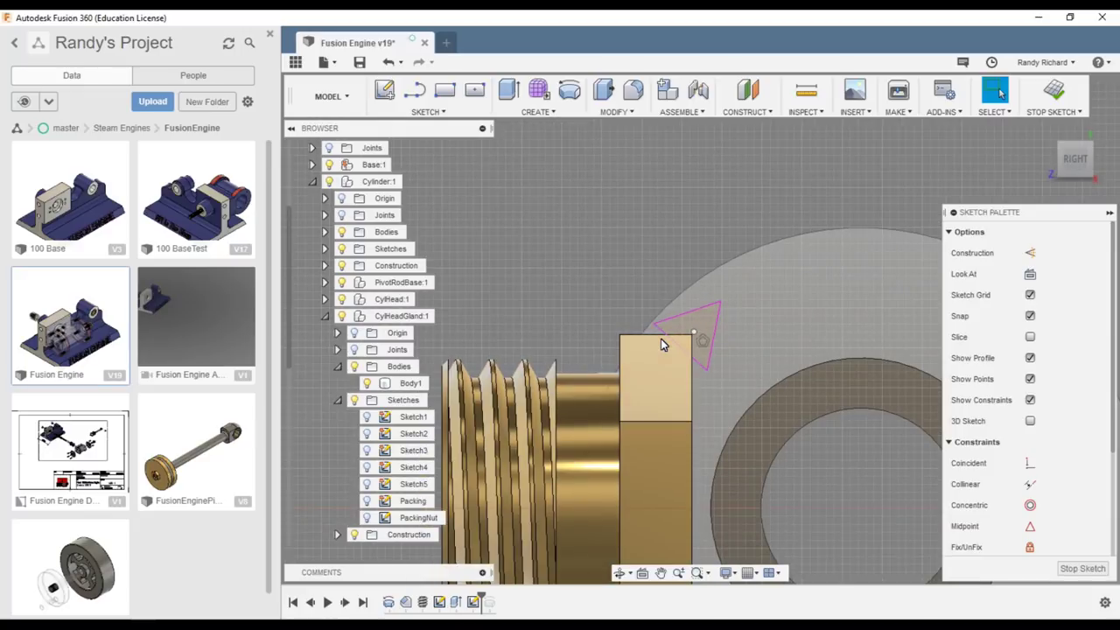
pyautogui.click(1057, 94)
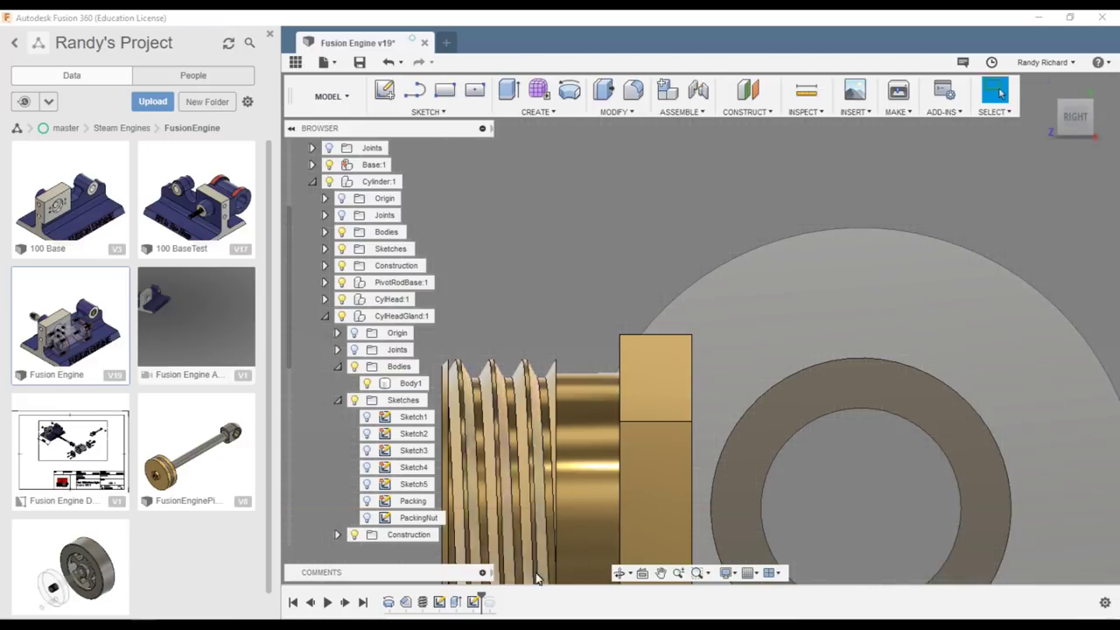
# Roll the history forward past the revolved cut that bevels the hexagon head and review that cut's profile, axis and options
pyautogui.moveTo(480, 600); pyautogui.dragTo(506, 608)
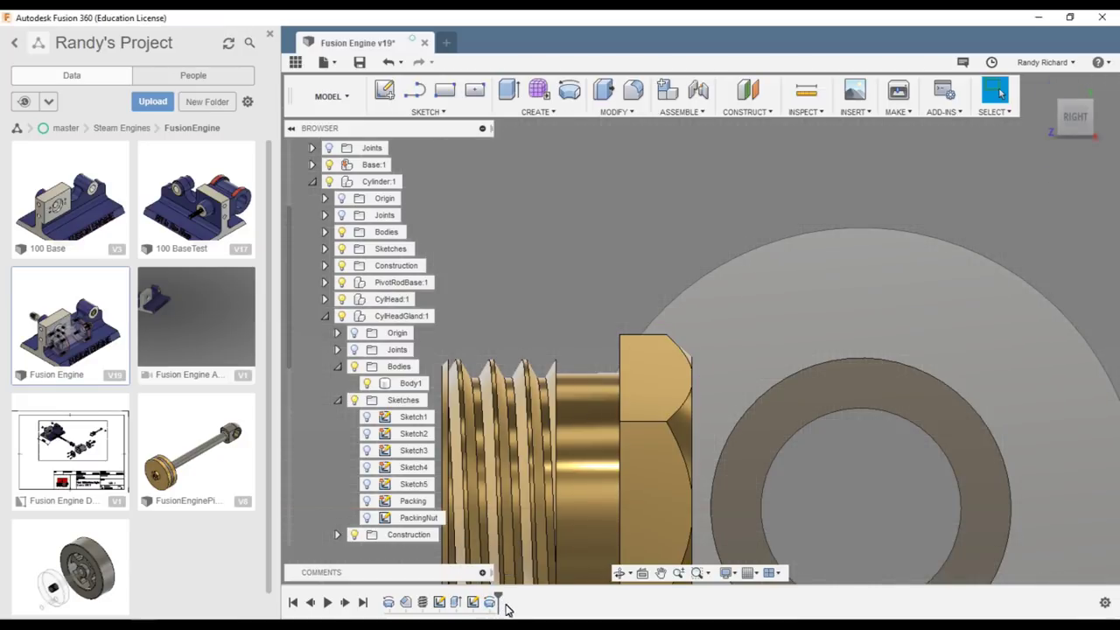
pyautogui.rightClick(490, 602)
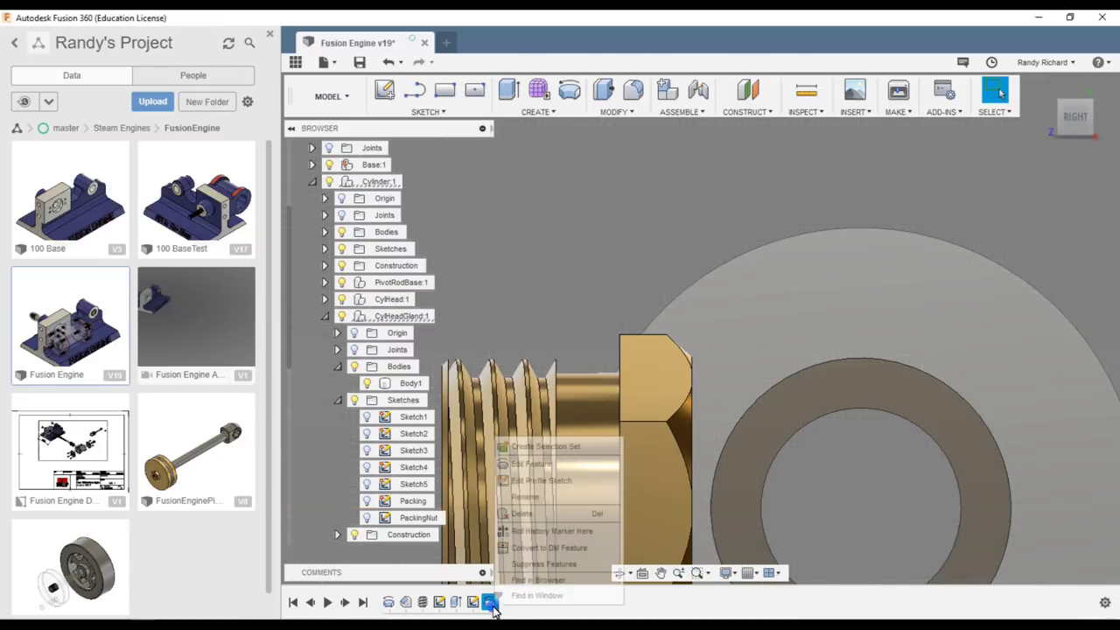
pyautogui.click(549, 464)
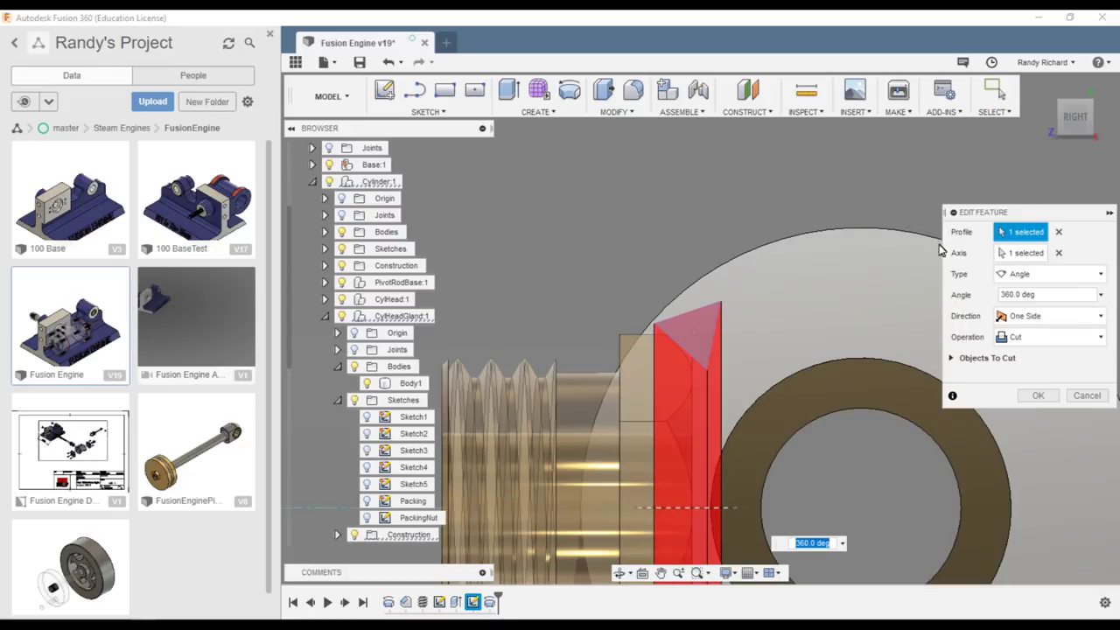
pyautogui.click(1080, 116)
pyautogui.scroll(-3, 892, 447)
pyautogui.scroll(3, 596, 400)
pyautogui.click(1061, 121)
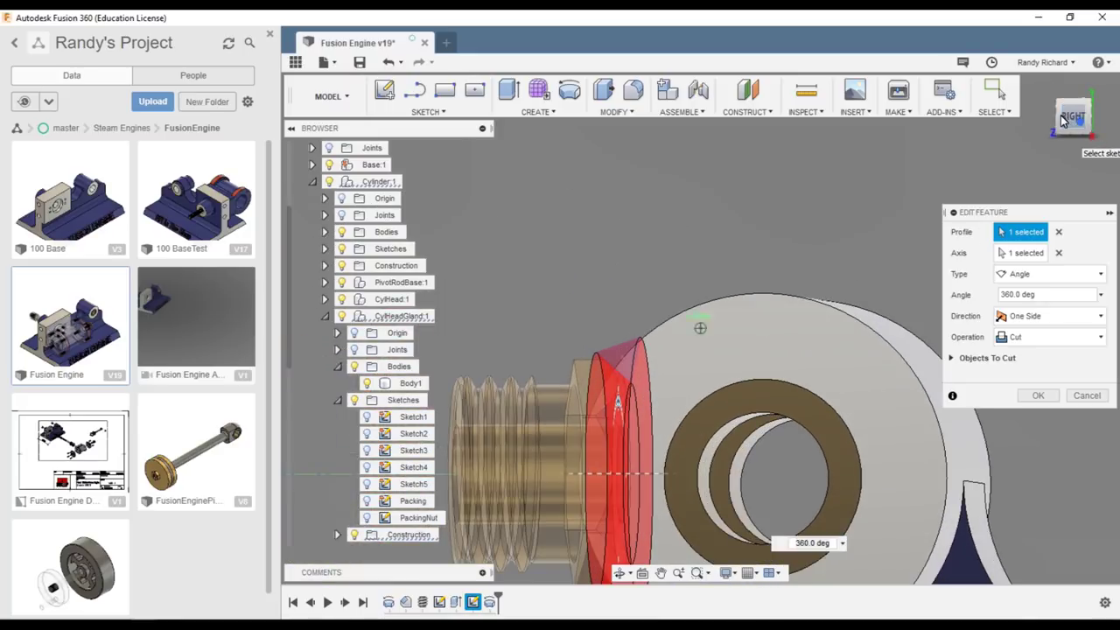
pyautogui.moveTo(1061, 117); pyautogui.dragTo(1059, 116)
pyautogui.scroll(-3, 802, 335)
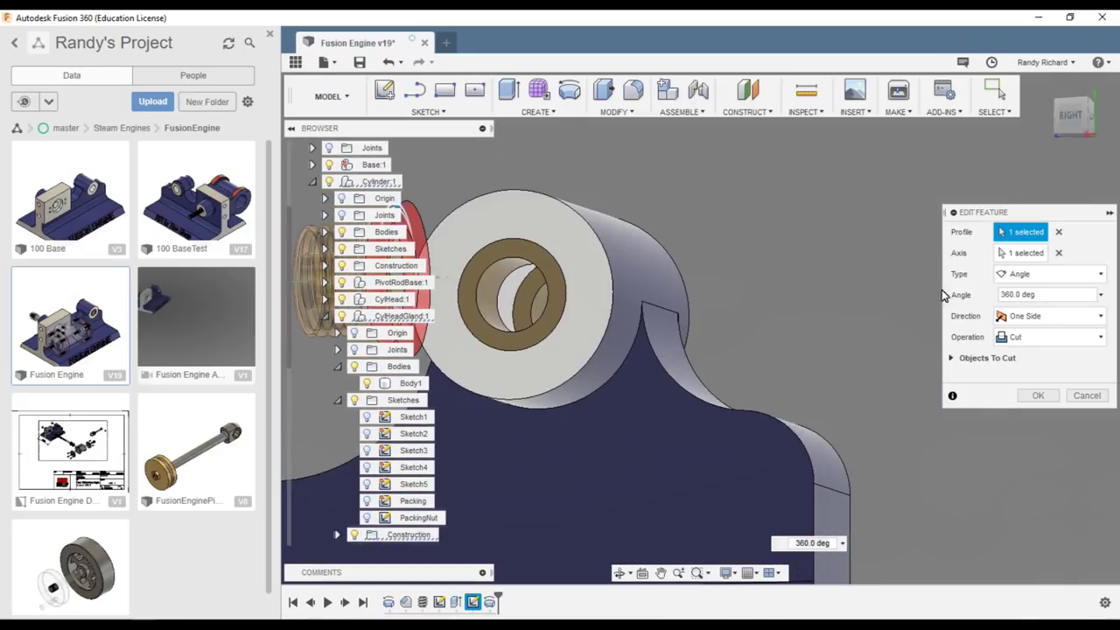
pyautogui.scroll(-2, 677, 267)
pyautogui.scroll(3, 512, 178)
pyautogui.scroll(4, 544, 266)
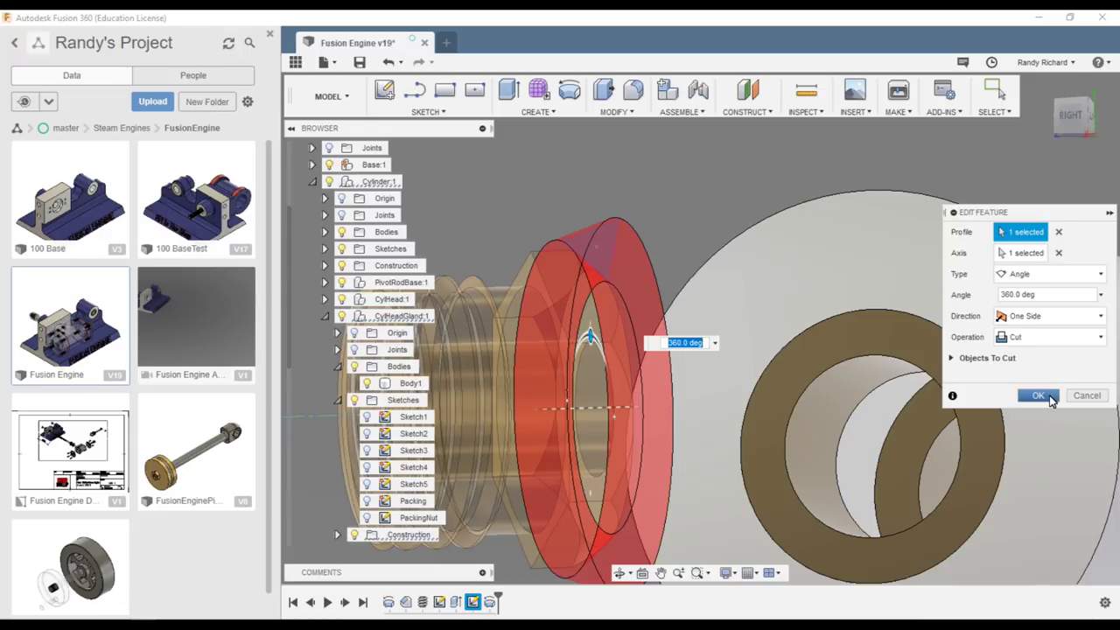
pyautogui.click(1050, 398)
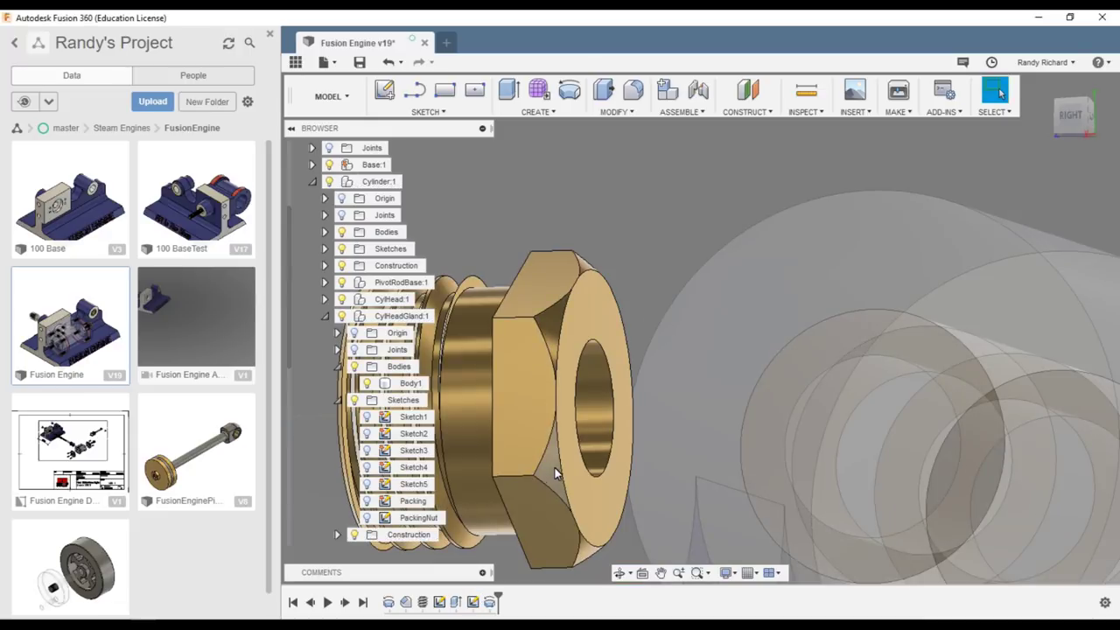
# Collapse the CylHeadGland:1 component and activate the top-level Fusion Engine v19 assembly
pyautogui.scroll(-5, 807, 311)
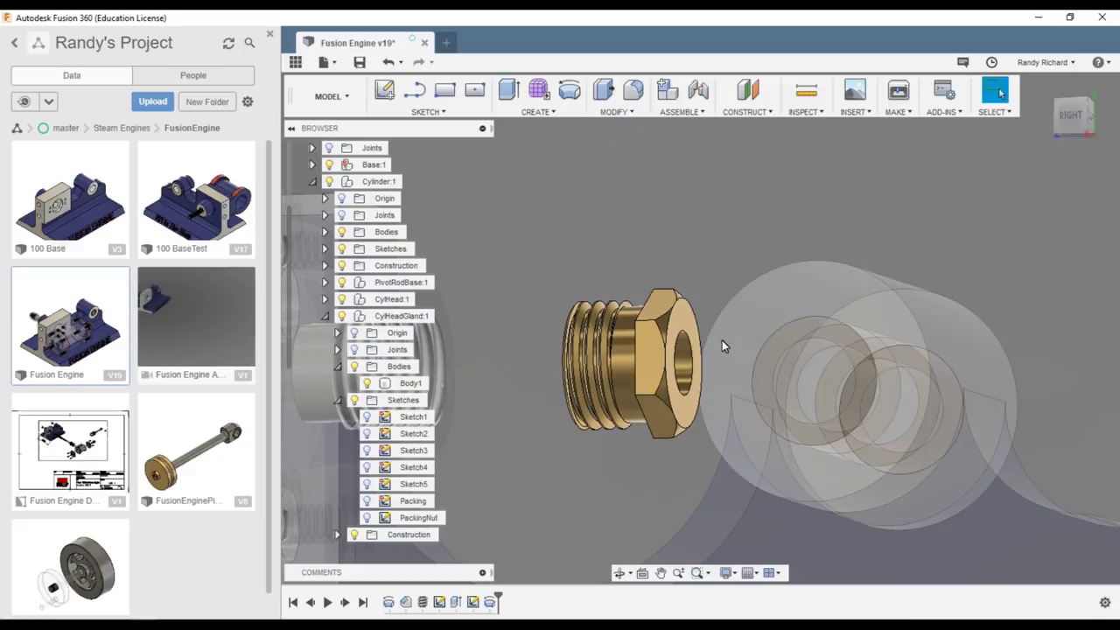
pyautogui.scroll(1, 688, 342)
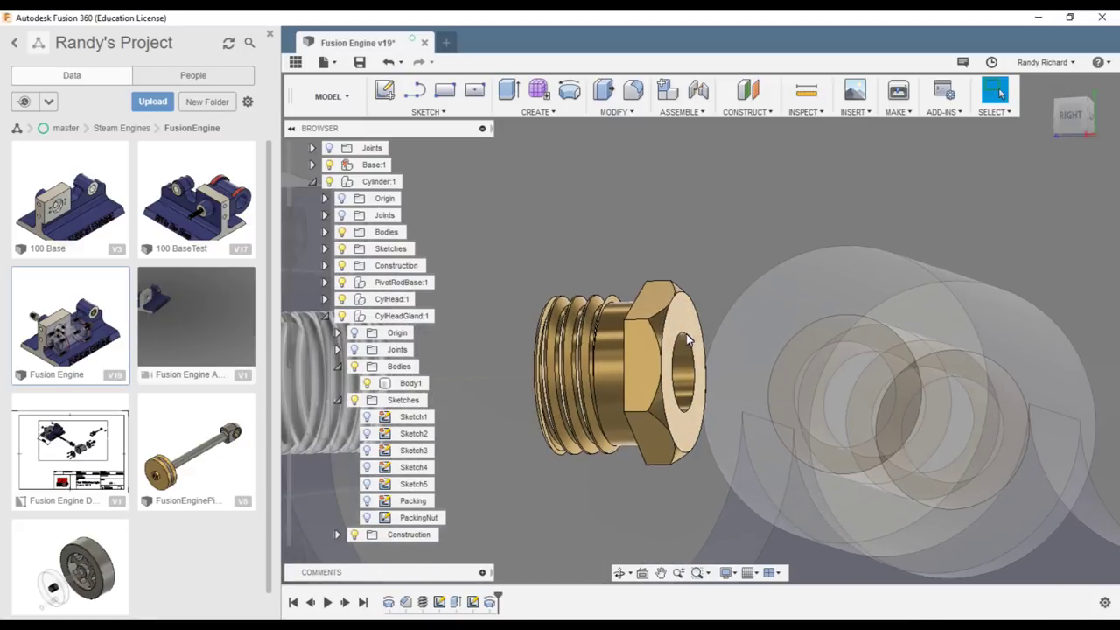
pyautogui.scroll(1, 688, 341)
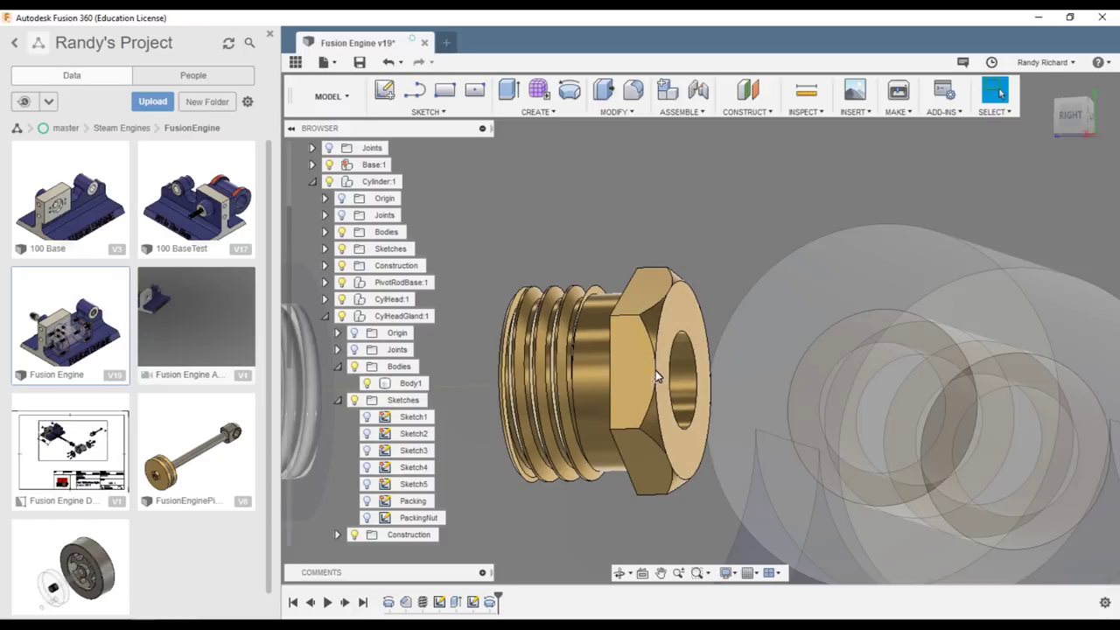
pyautogui.scroll(-2, 532, 519)
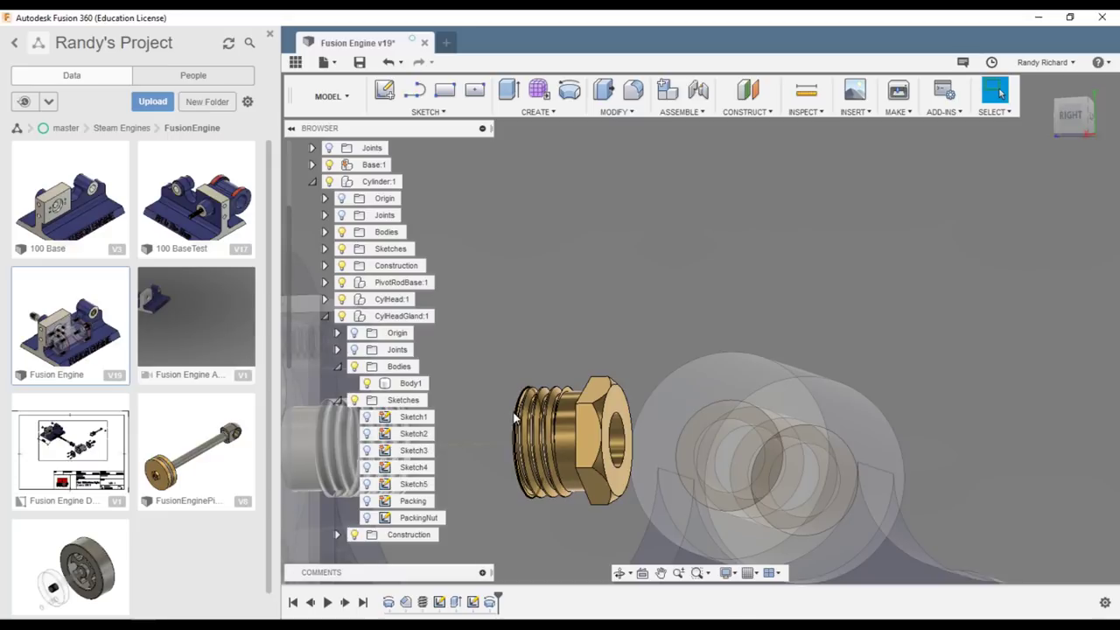
pyautogui.scroll(-2, 838, 364)
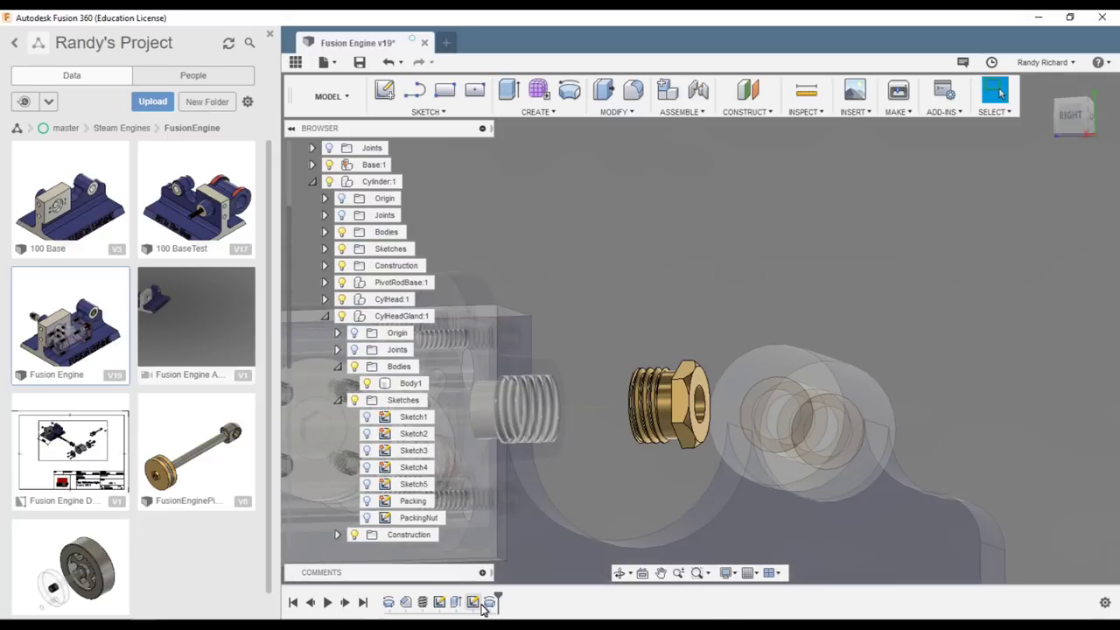
pyautogui.moveTo(495, 600)
pyautogui.mouseDown()
pyautogui.moveTo(404, 589)
pyautogui.moveTo(415, 596)
pyautogui.moveTo(398, 600)
pyautogui.moveTo(429, 600)
pyautogui.moveTo(385, 600)
pyautogui.moveTo(503, 610)
pyautogui.mouseUp()
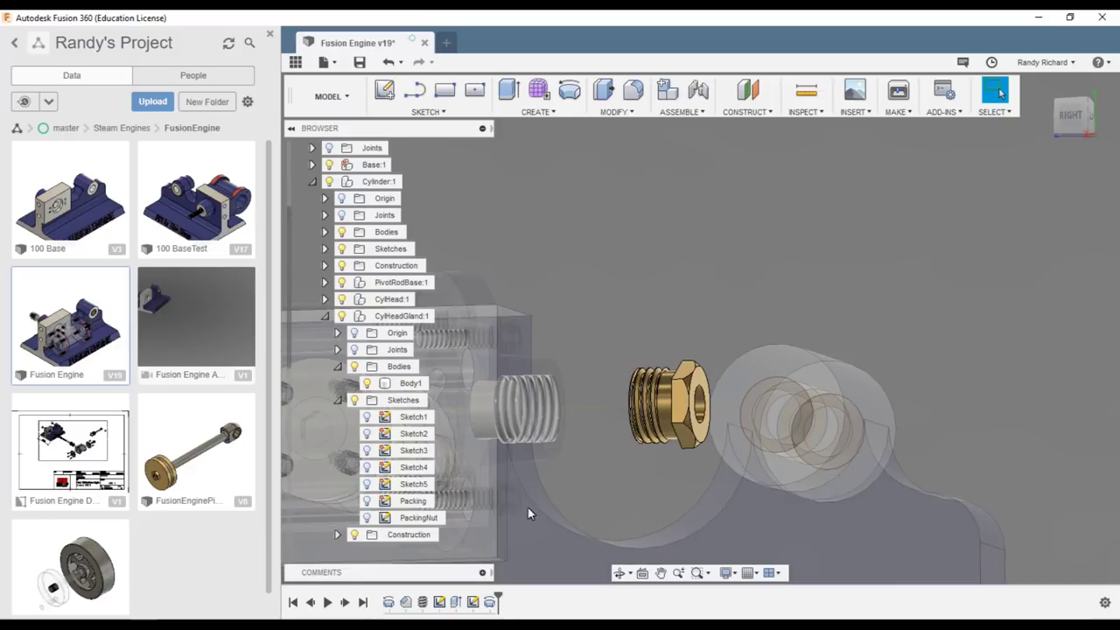
pyautogui.click(326, 317)
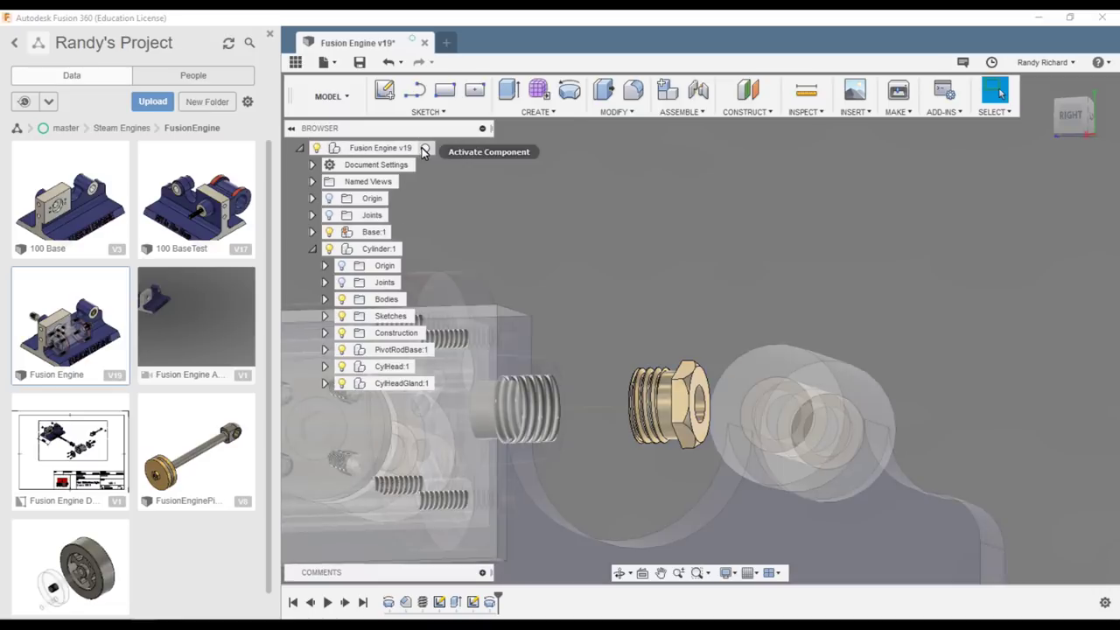
pyautogui.click(429, 149)
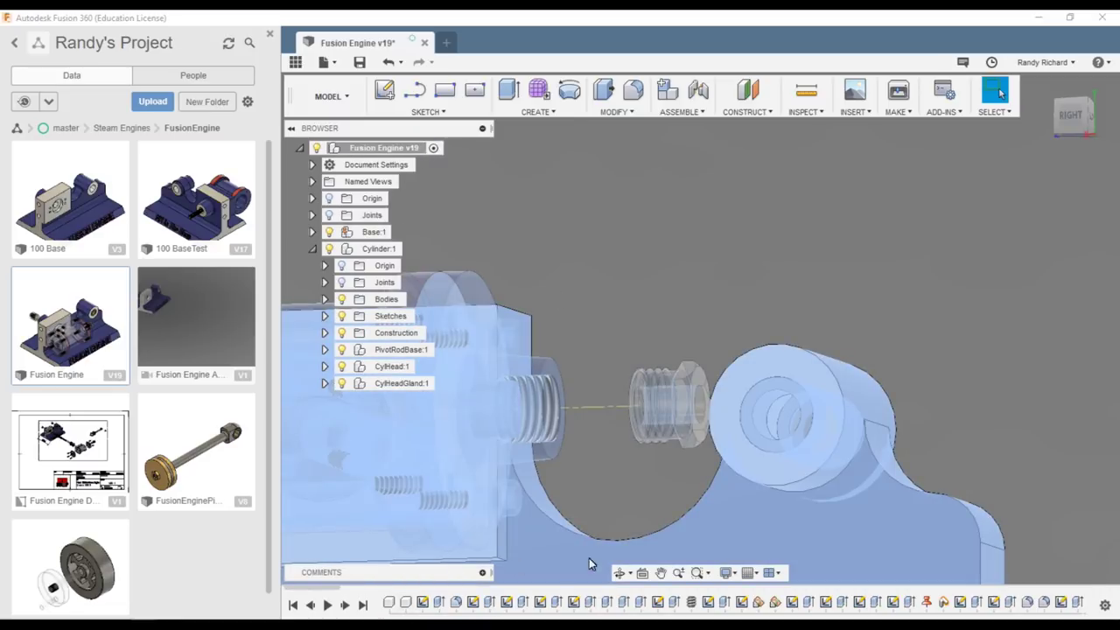
# Play back the full assembly's timeline and view the complete engine from an angle above its front side
pyautogui.click(328, 604)
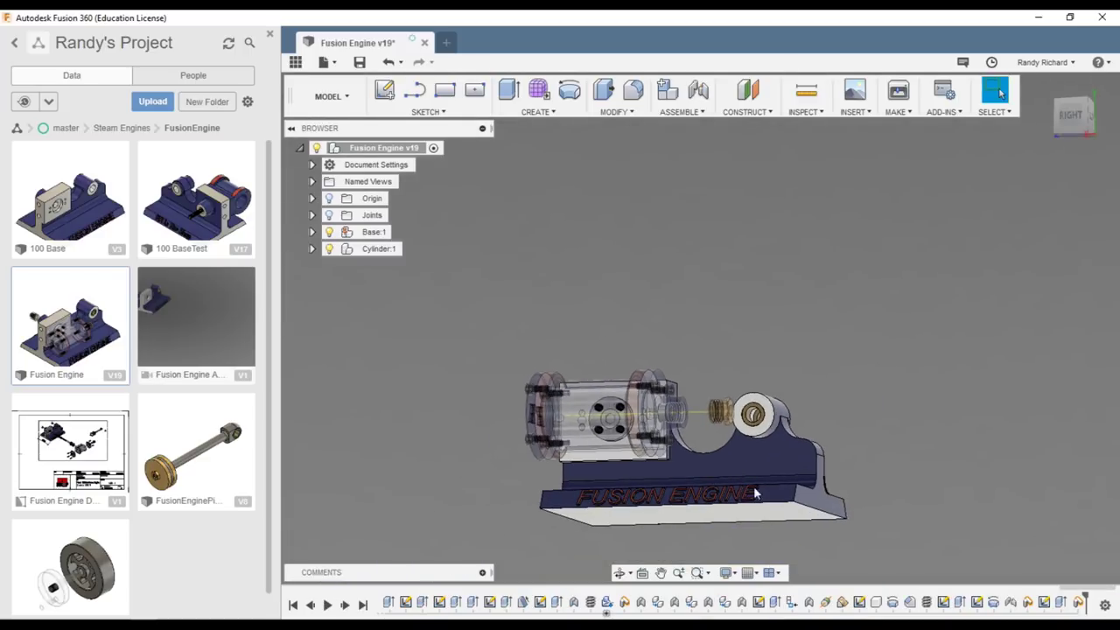
pyautogui.scroll(2, 572, 554)
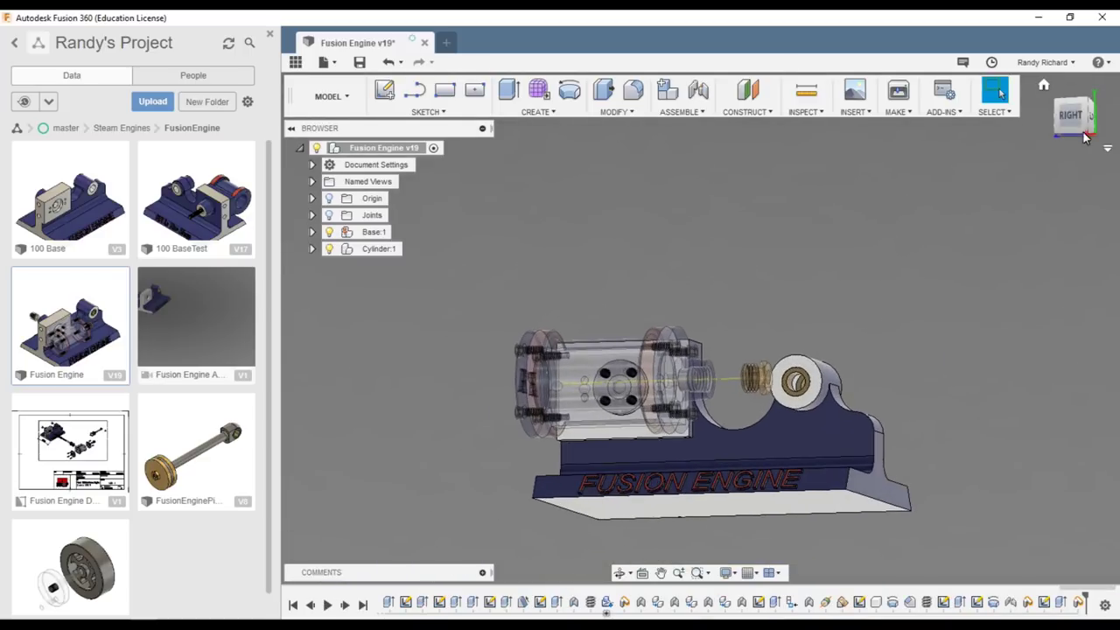
pyautogui.moveTo(1067, 122); pyautogui.dragTo(1051, 154)
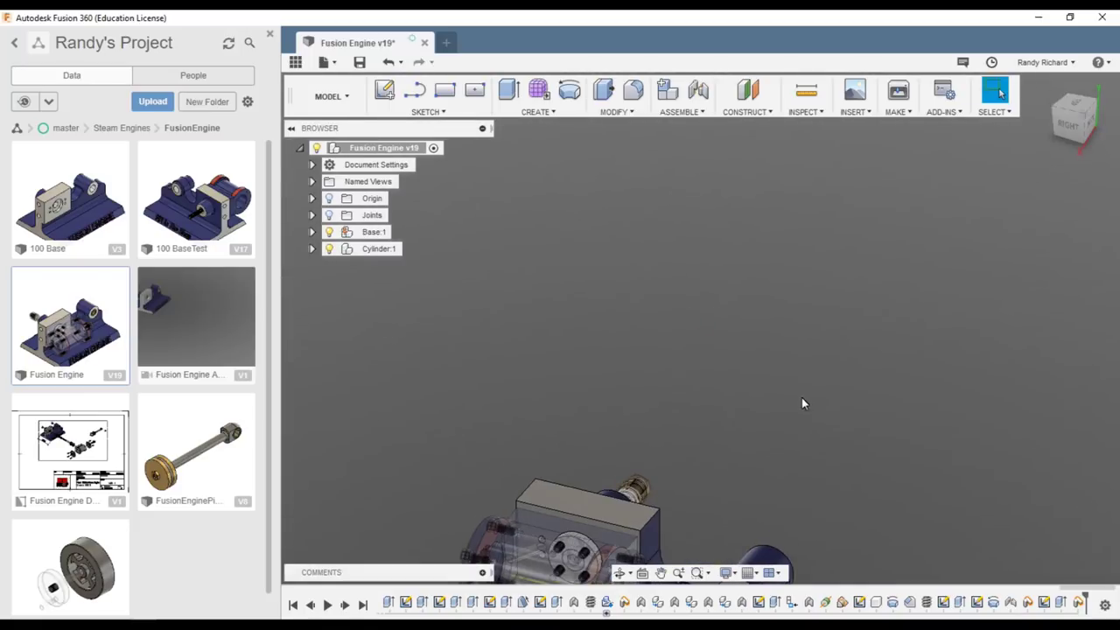
pyautogui.scroll(-3, 760, 352)
pyautogui.scroll(4, 810, 515)
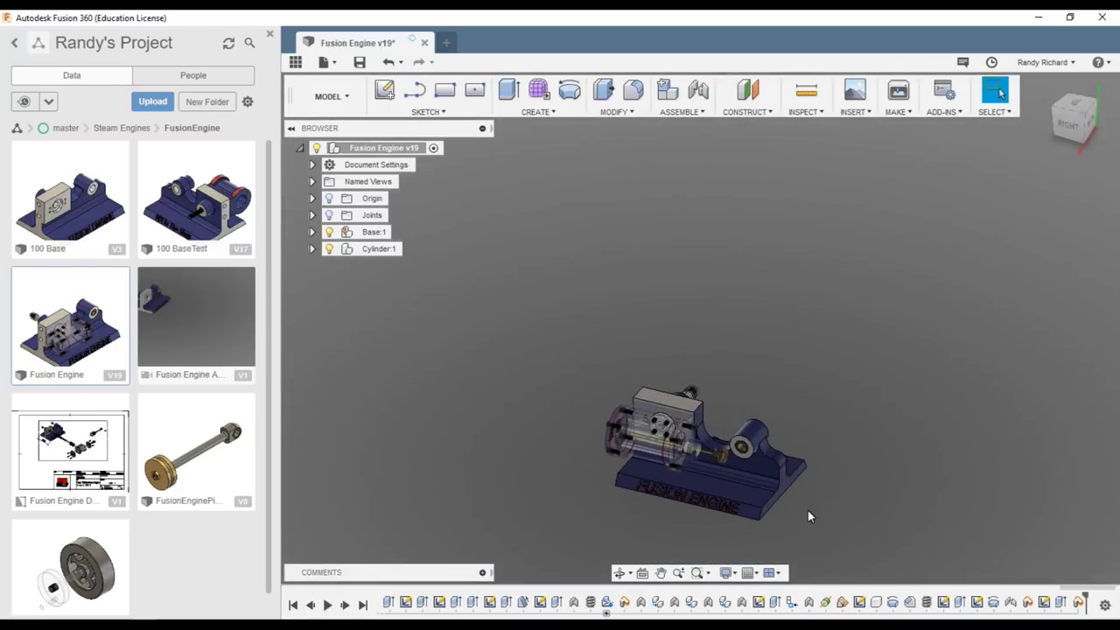
pyautogui.scroll(1, 710, 521)
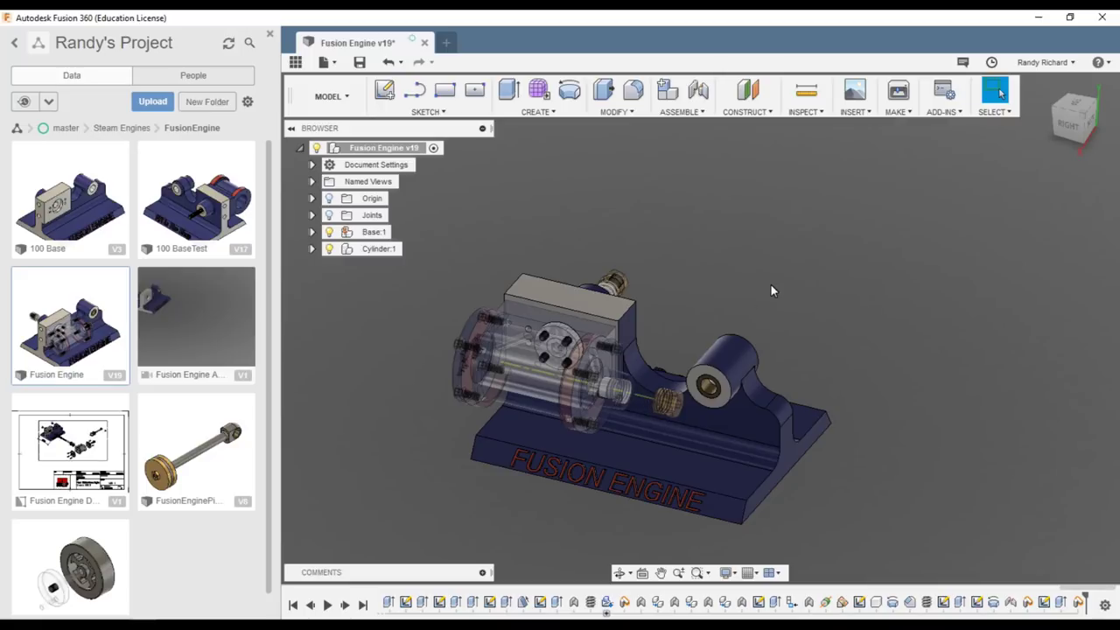
pyautogui.scroll(-2, 601, 482)
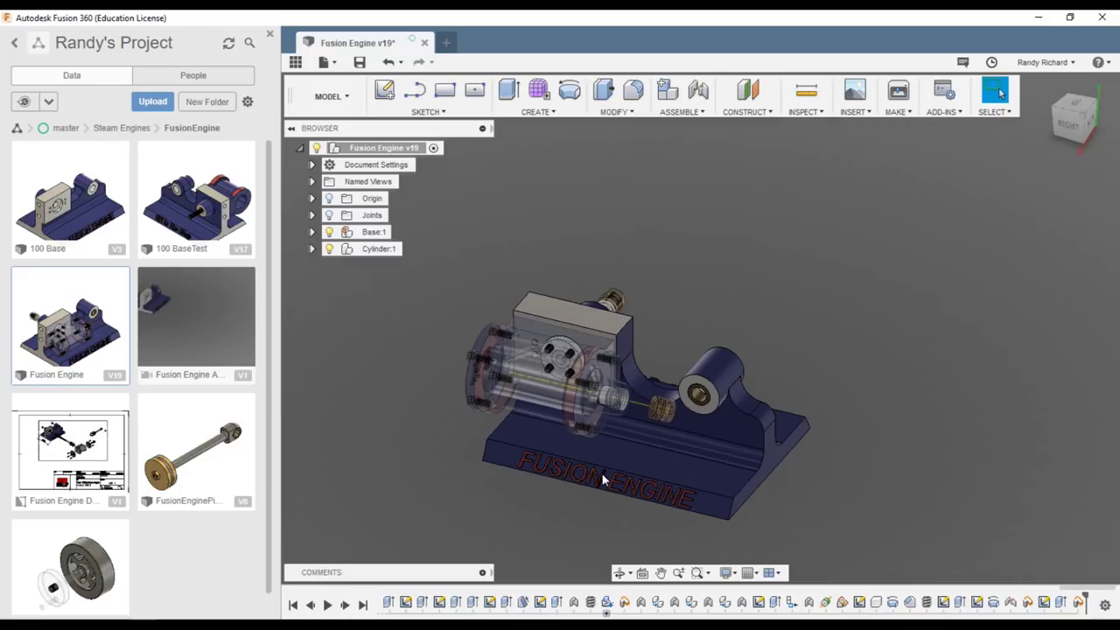
pyautogui.scroll(2, 591, 481)
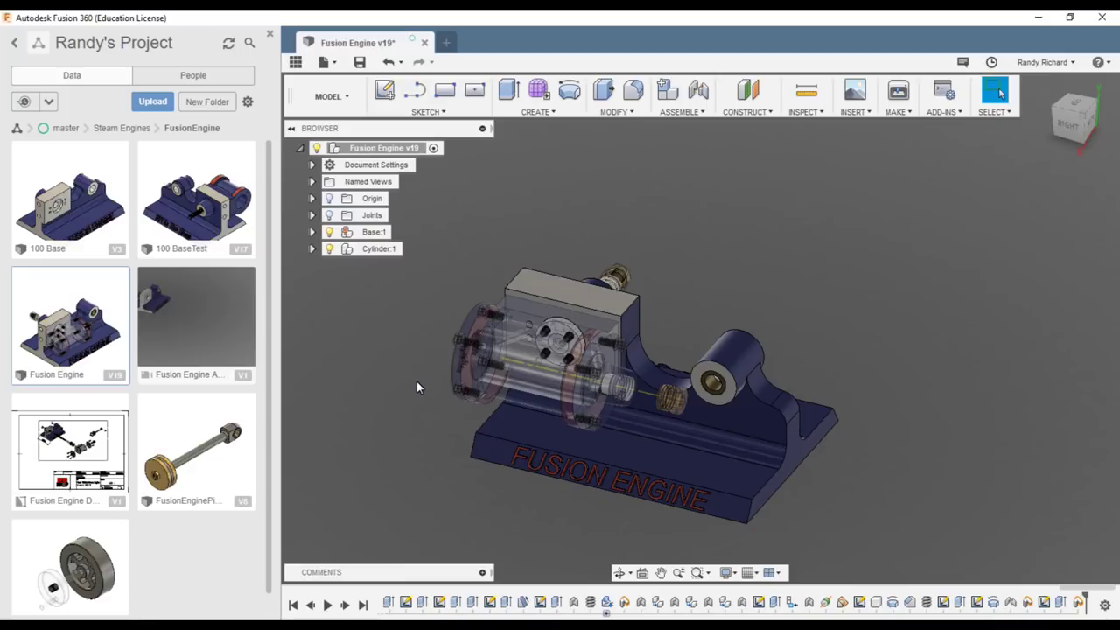
pyautogui.scroll(2, 408, 386)
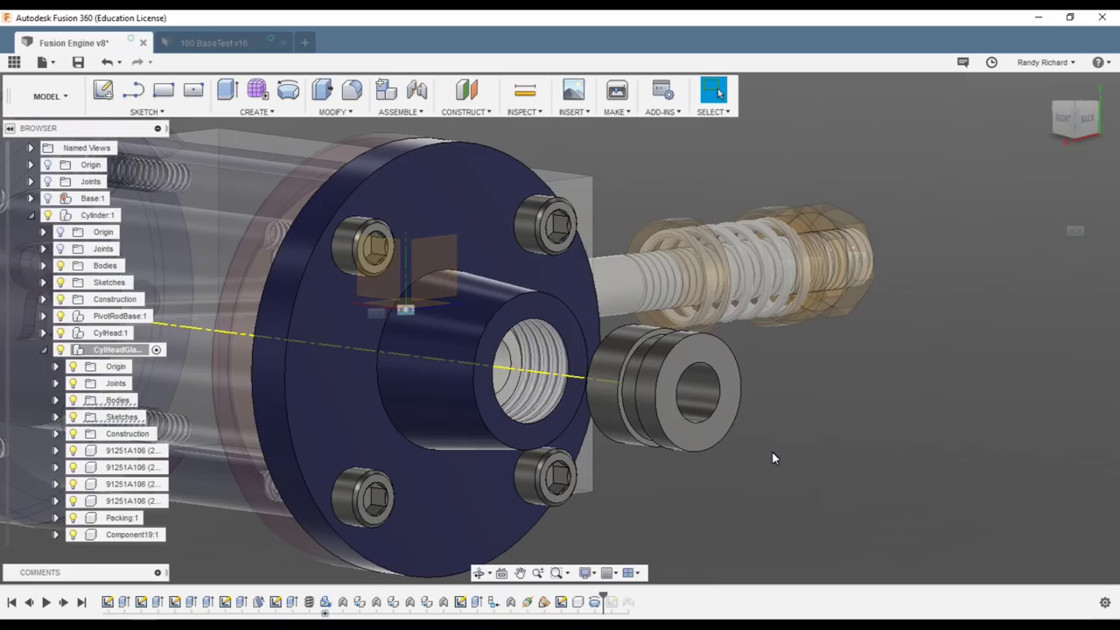
# Expand Component19:1 inside the cylinder head gland and activate it for editing
pyautogui.scroll(3, 670, 491)
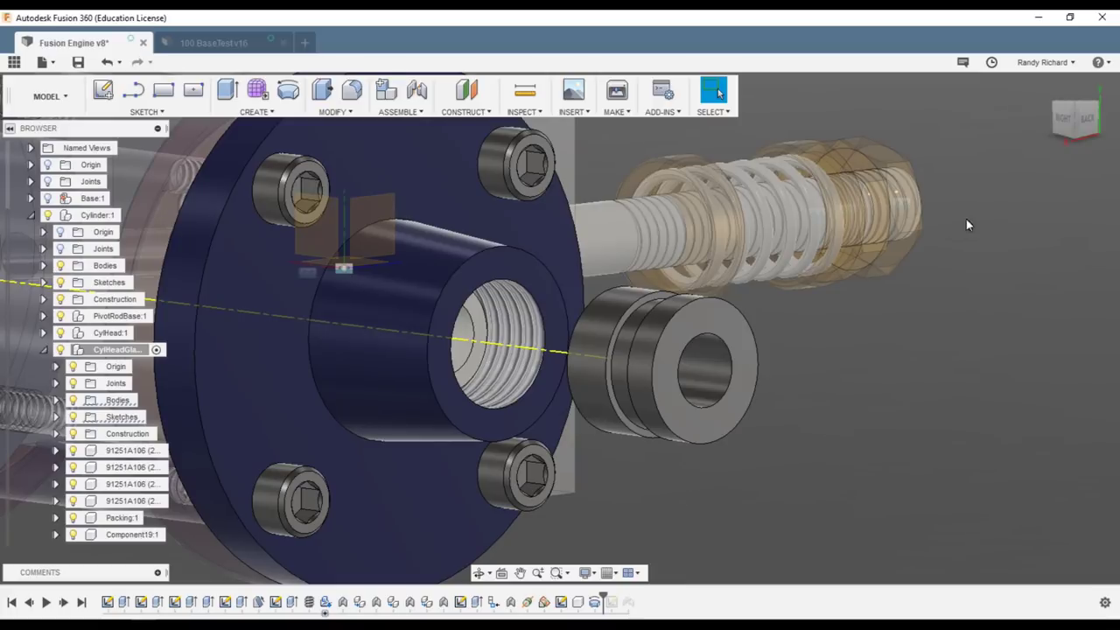
pyautogui.click(1070, 125)
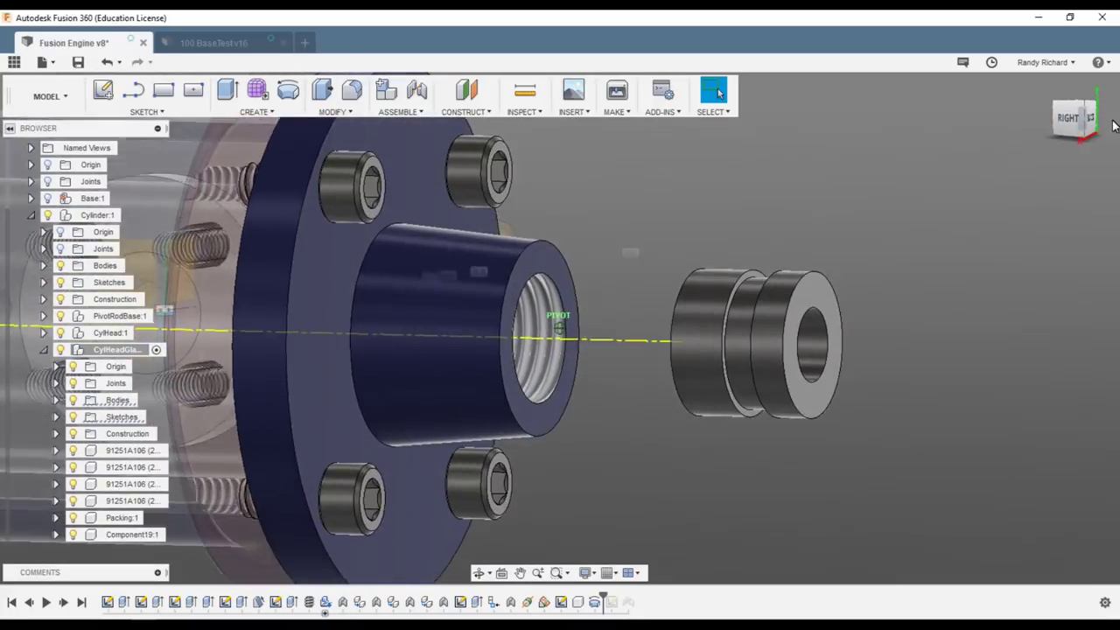
pyautogui.moveTo(1112, 120); pyautogui.dragTo(1047, 142)
pyautogui.scroll(-2, 628, 487)
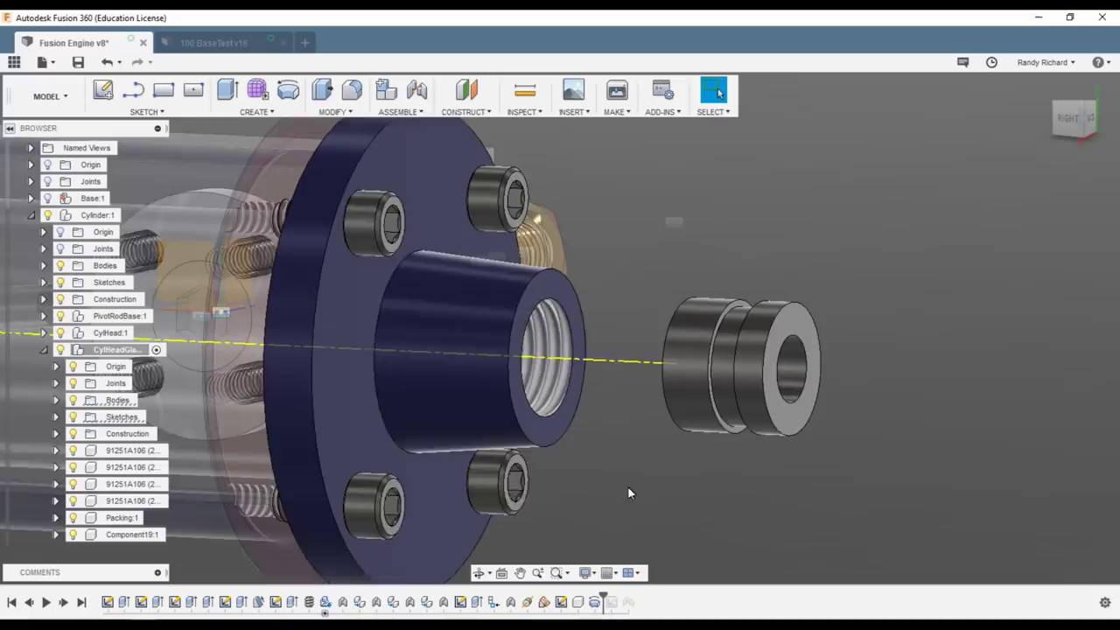
pyautogui.scroll(2, 843, 495)
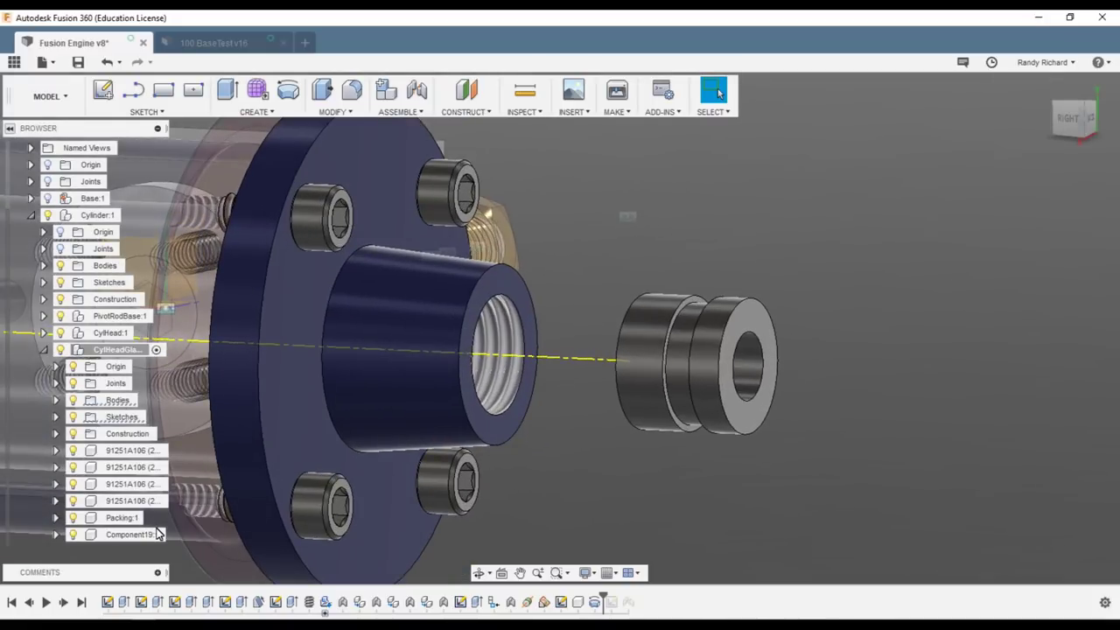
pyautogui.click(56, 534)
pyautogui.click(79, 527)
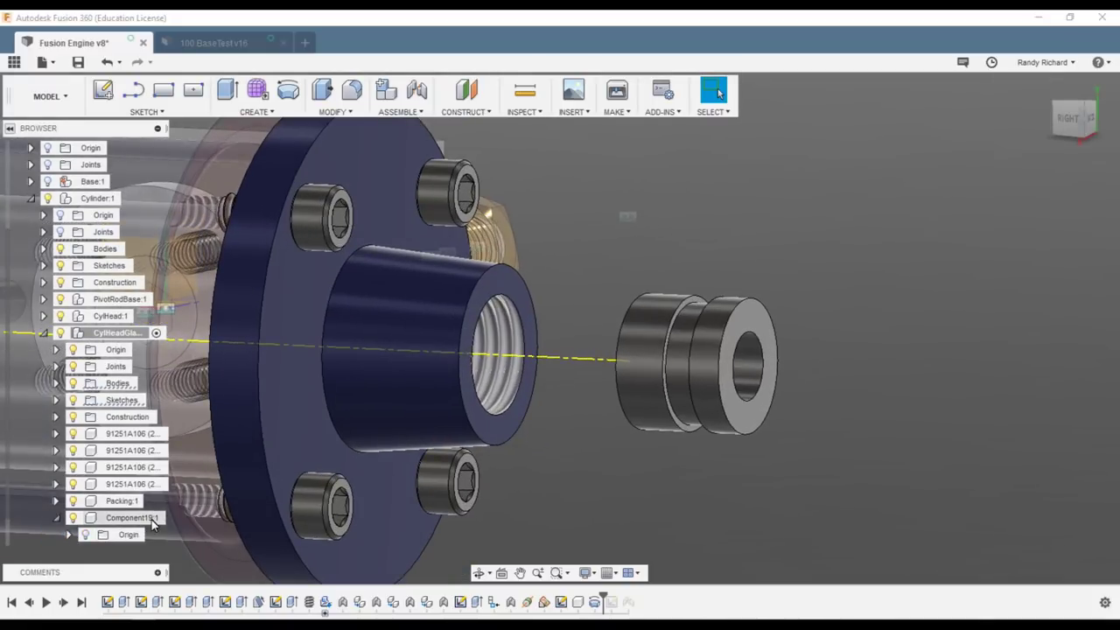
pyautogui.click(158, 519)
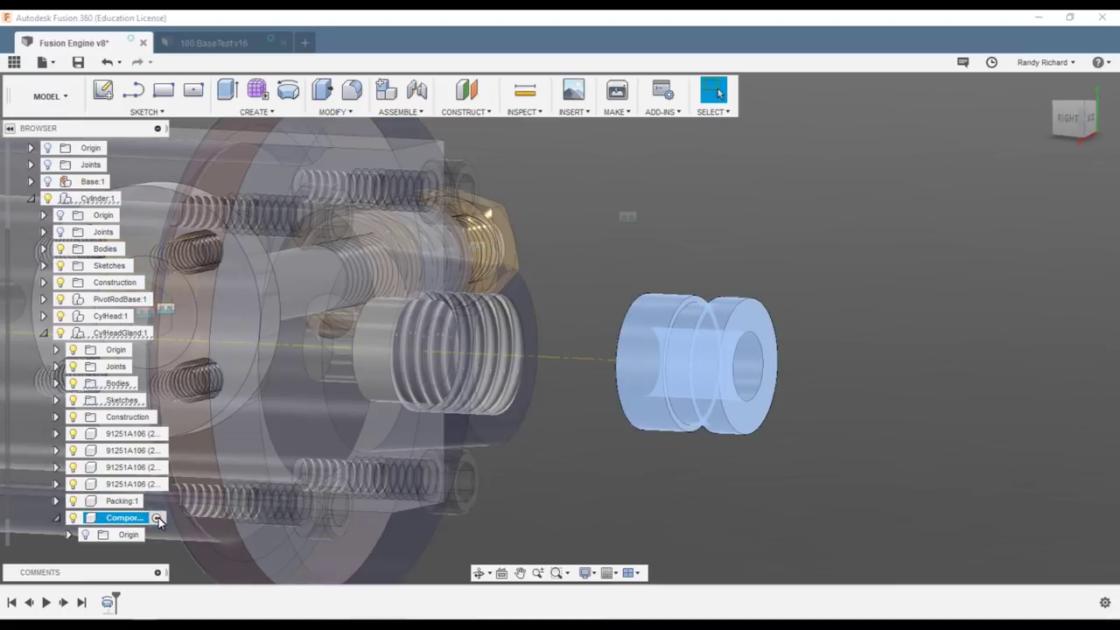
pyautogui.click(655, 462)
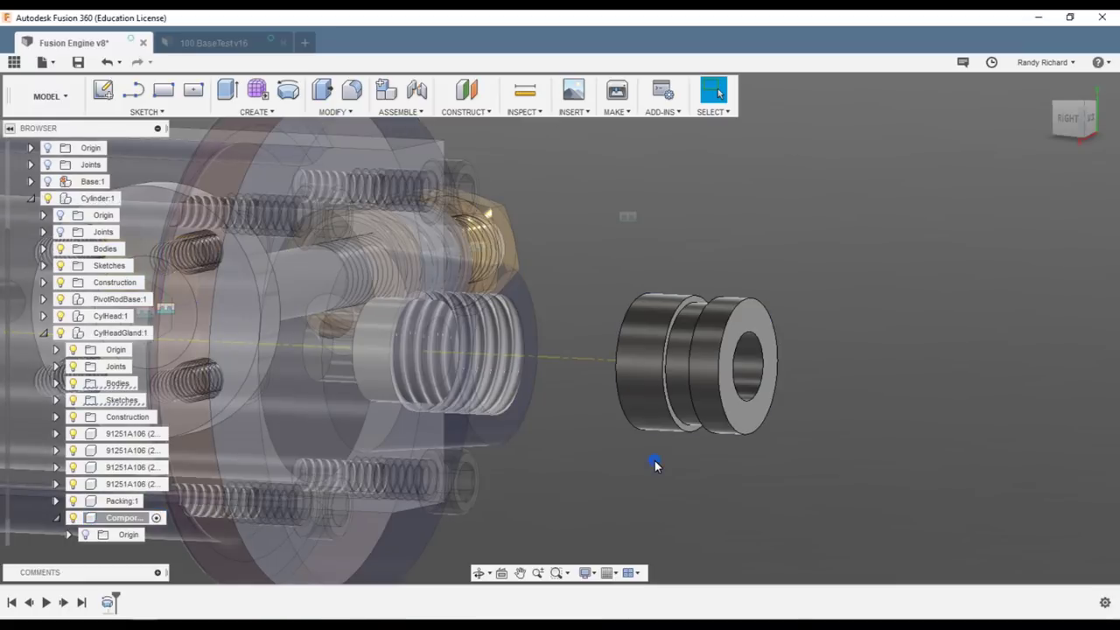
pyautogui.click(129, 521)
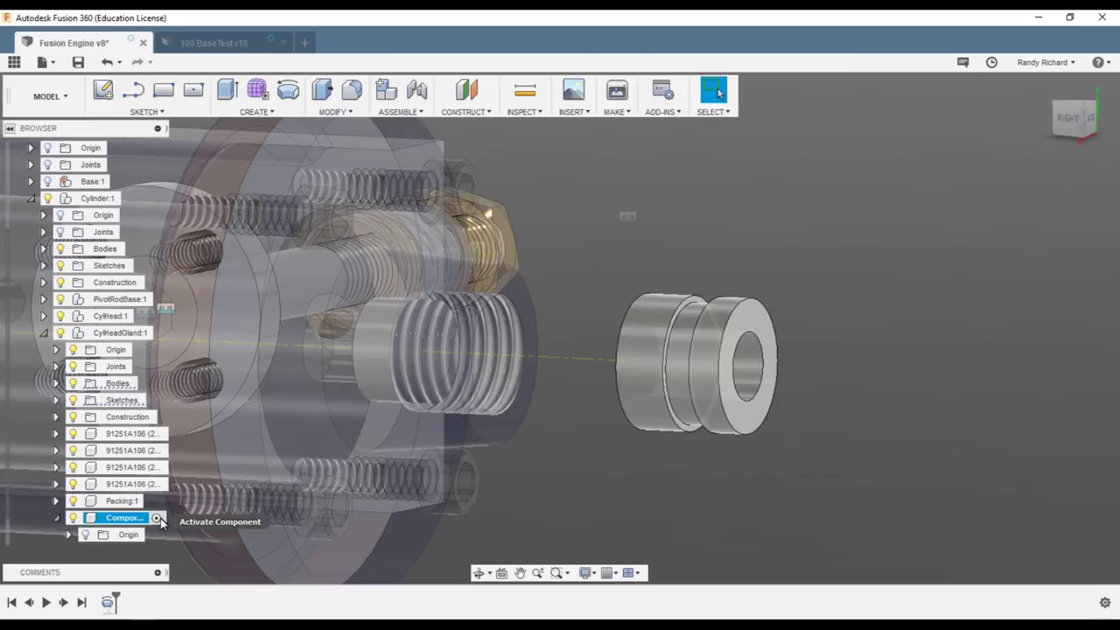
pyautogui.click(158, 518)
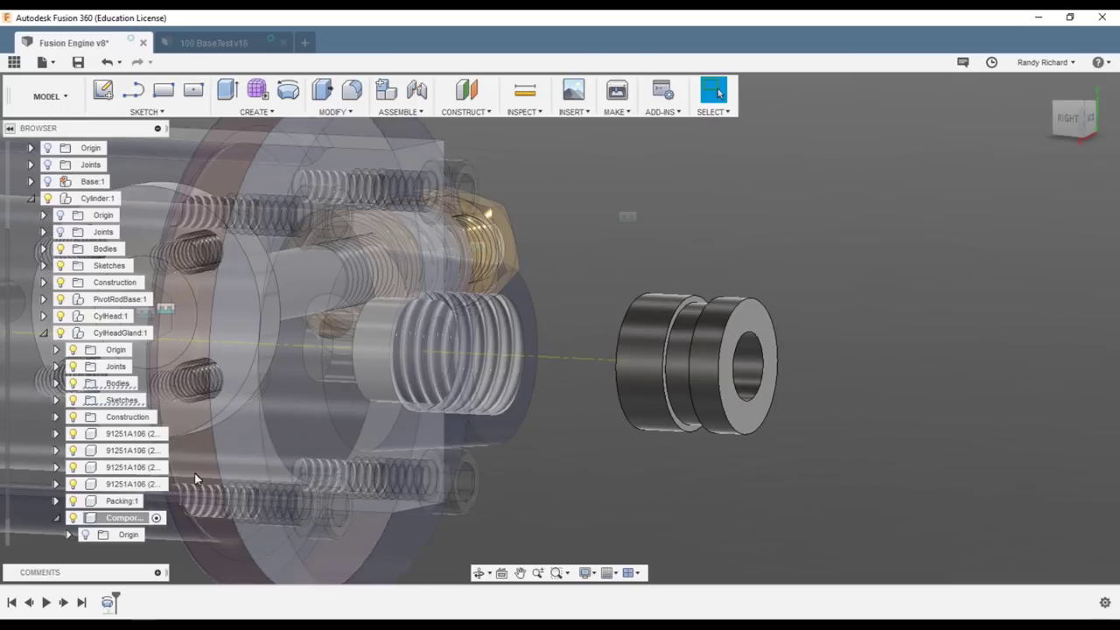
pyautogui.scroll(-1, 120, 440)
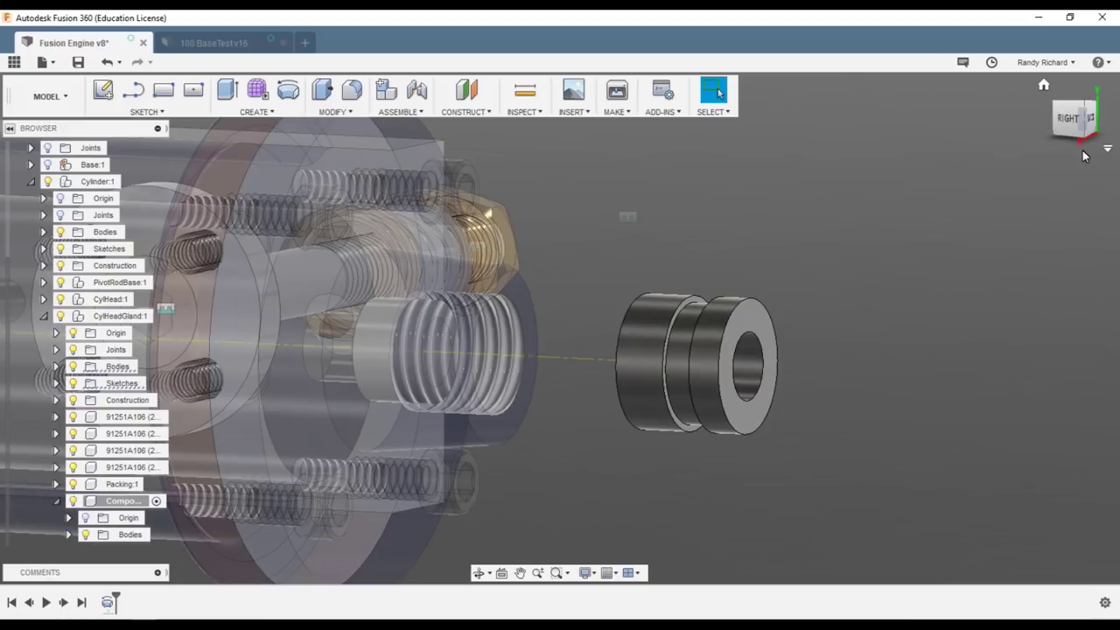
# Chamfer the outer edge of the grooved nut's end facing the cylinder with an equal distance of 0.01 in
pyautogui.moveTo(1072, 122)
pyautogui.mouseDown()
pyautogui.moveTo(10, 117)
pyautogui.moveTo(49, 118)
pyautogui.mouseUp()
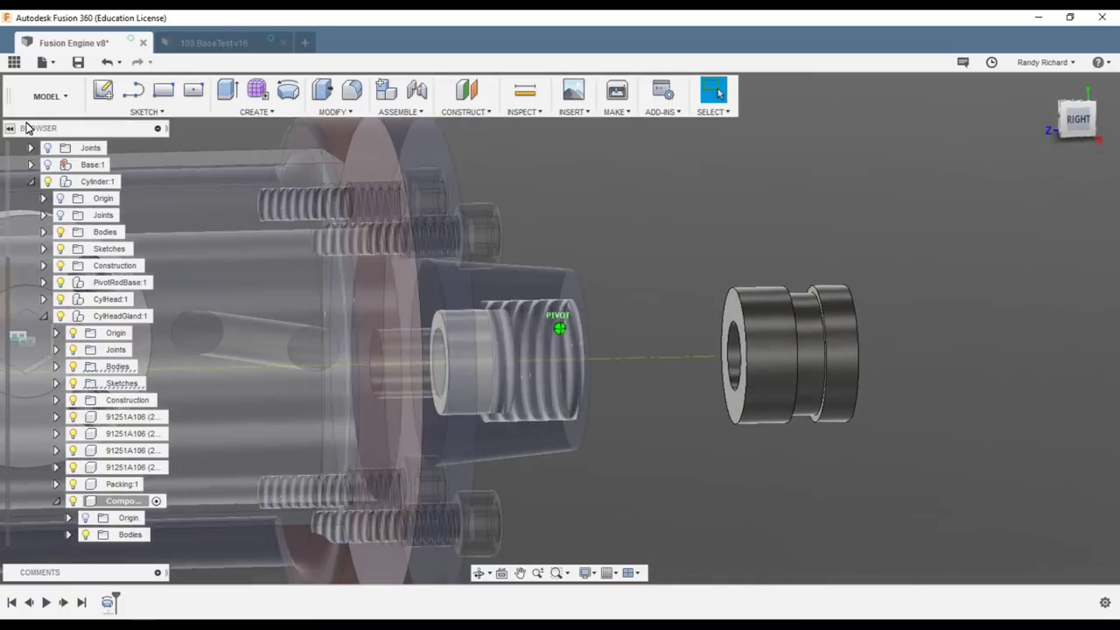
pyautogui.scroll(-2, 590, 380)
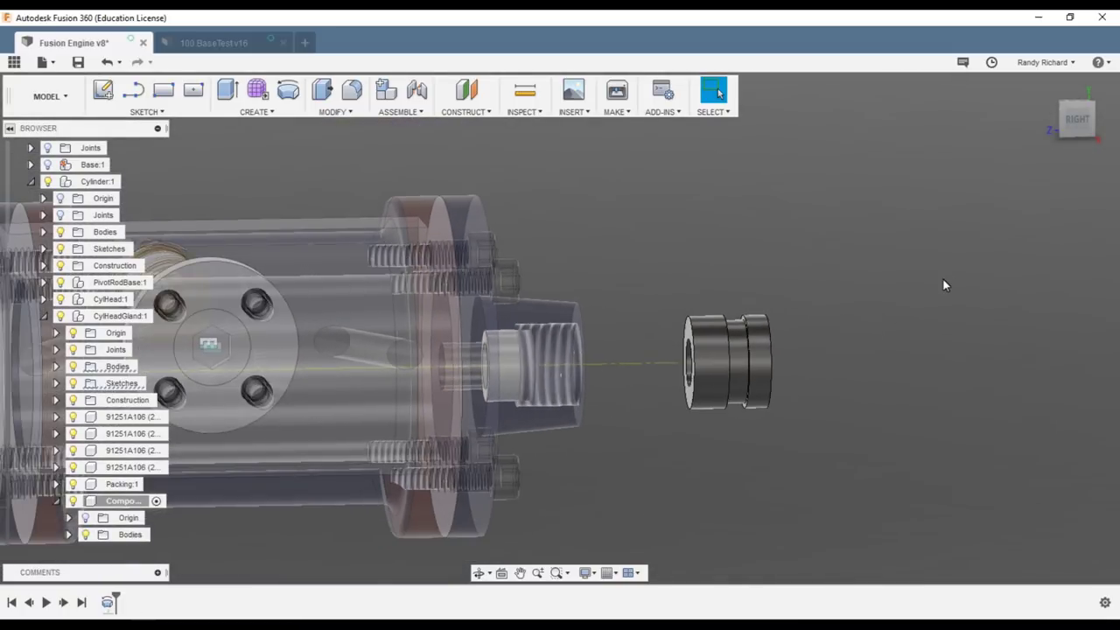
pyautogui.scroll(2, 945, 285)
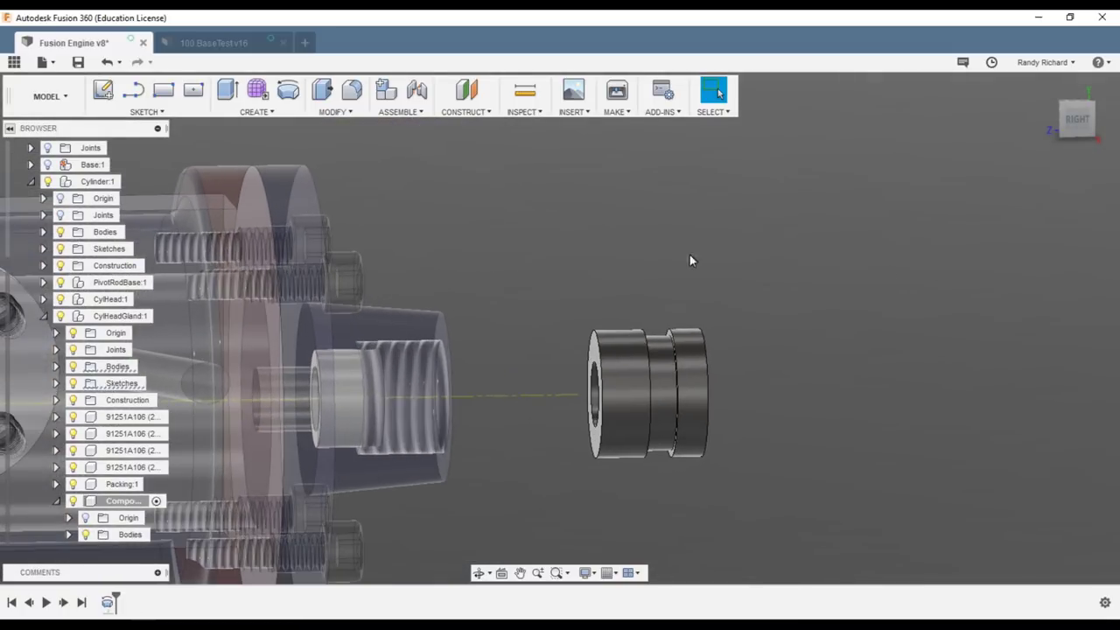
pyautogui.click(334, 112)
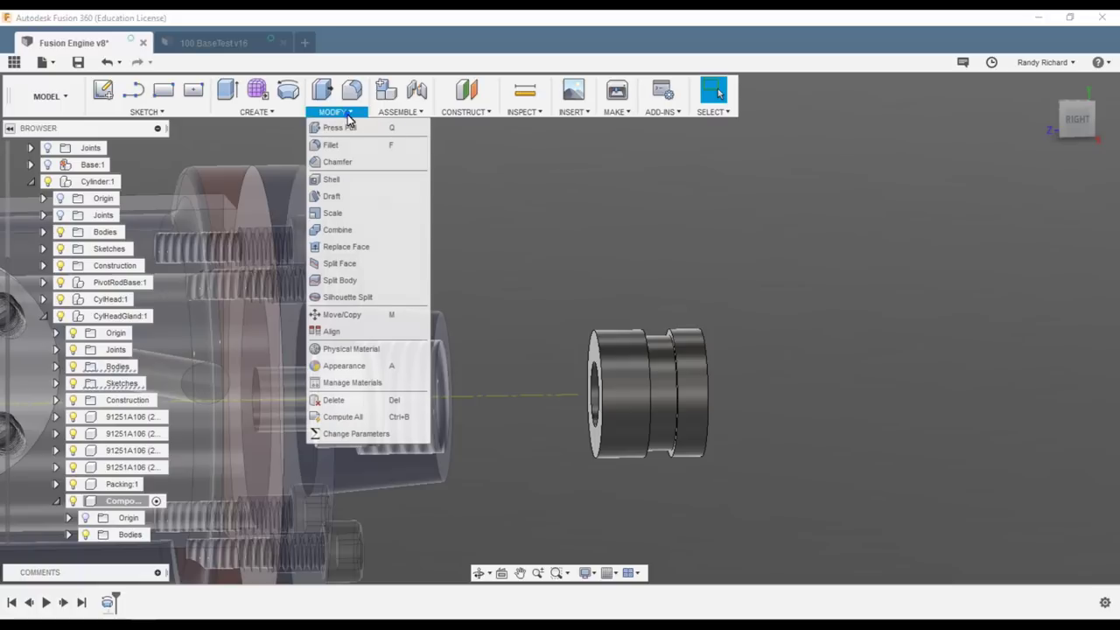
pyautogui.click(343, 164)
pyautogui.click(595, 333)
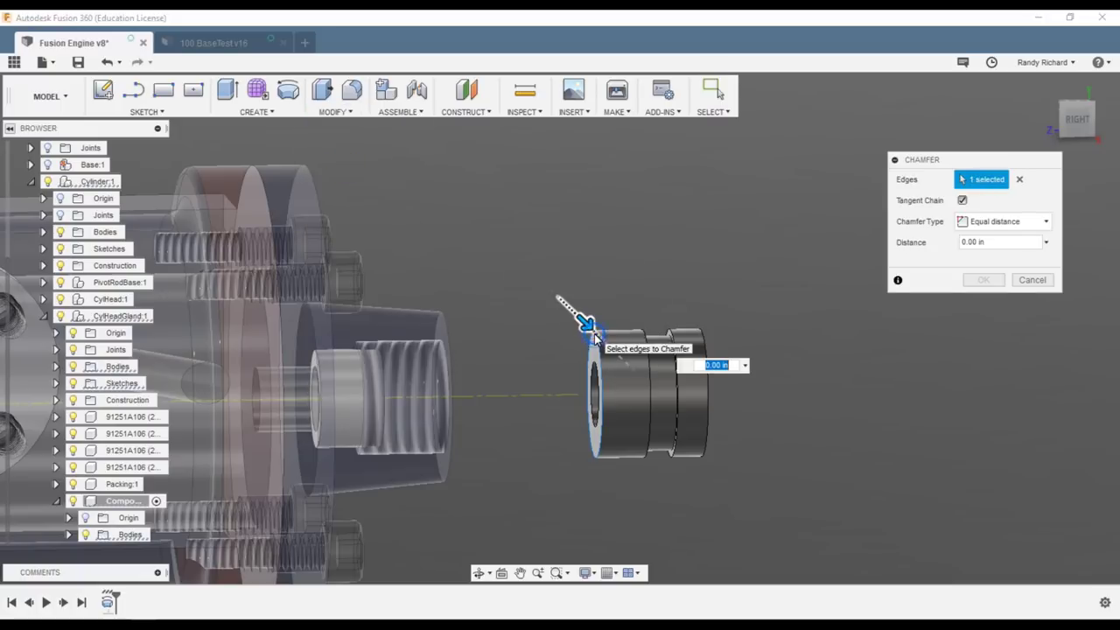
pyautogui.click(974, 243)
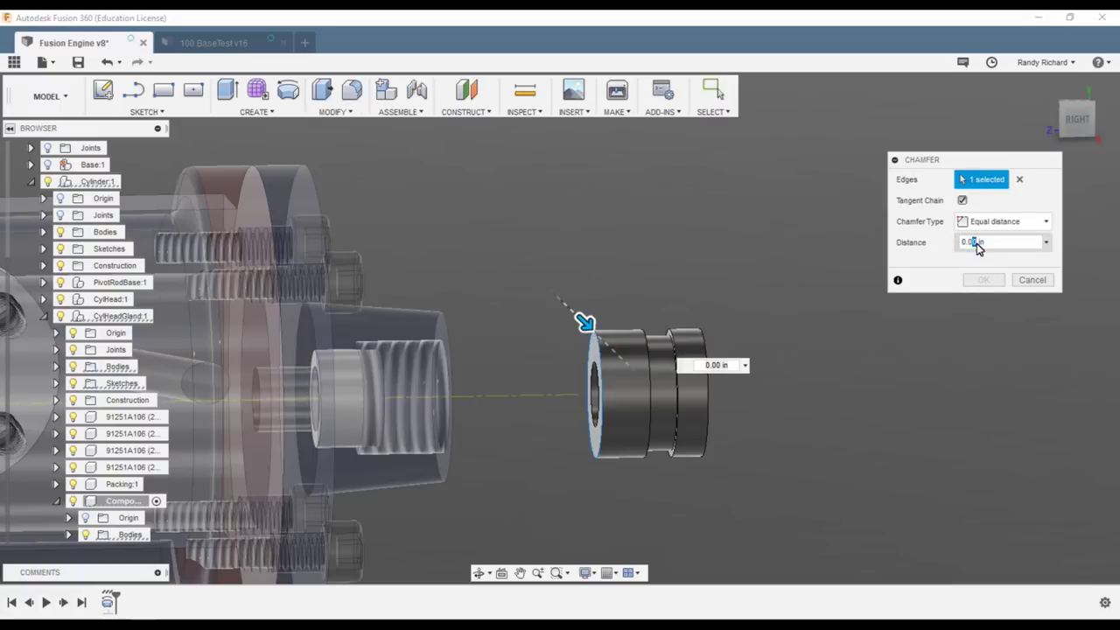
pyautogui.write('1')
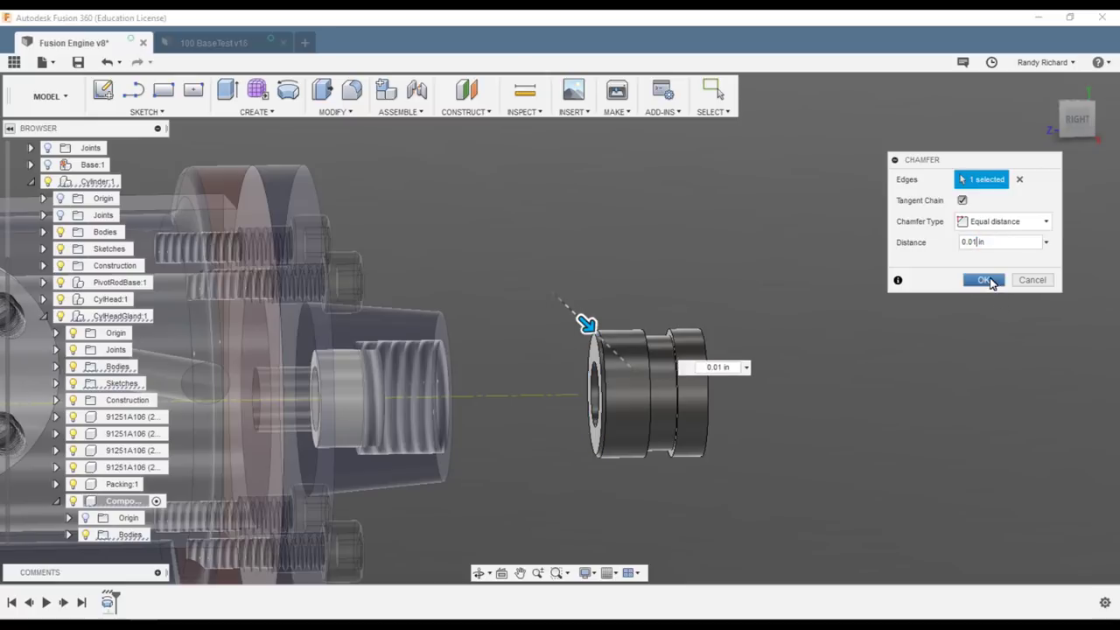
pyautogui.click(985, 280)
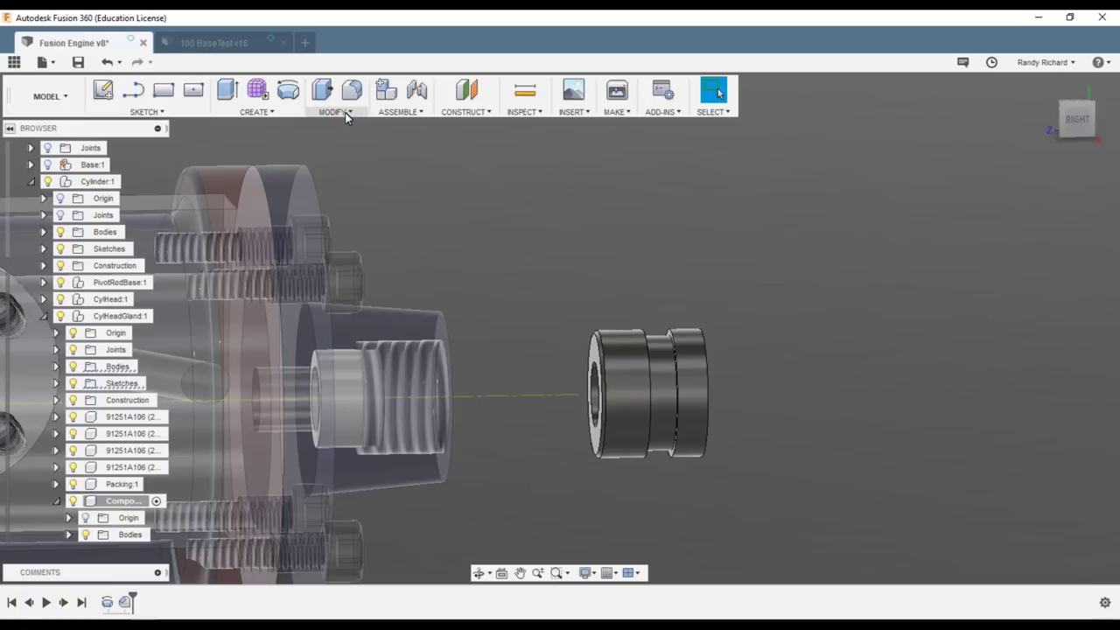
# Add a modeled, full-length 3/8-24 UNF right-hand thread to the nut's cylindrical face next to the chamfer
pyautogui.click(272, 112)
pyautogui.click(308, 281)
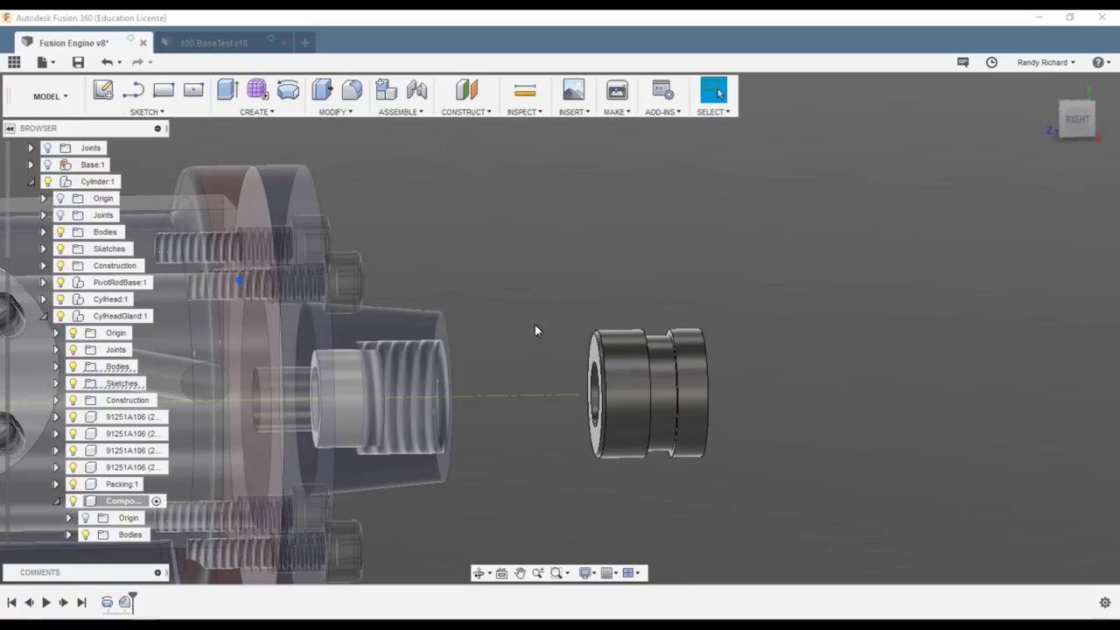
pyautogui.click(632, 360)
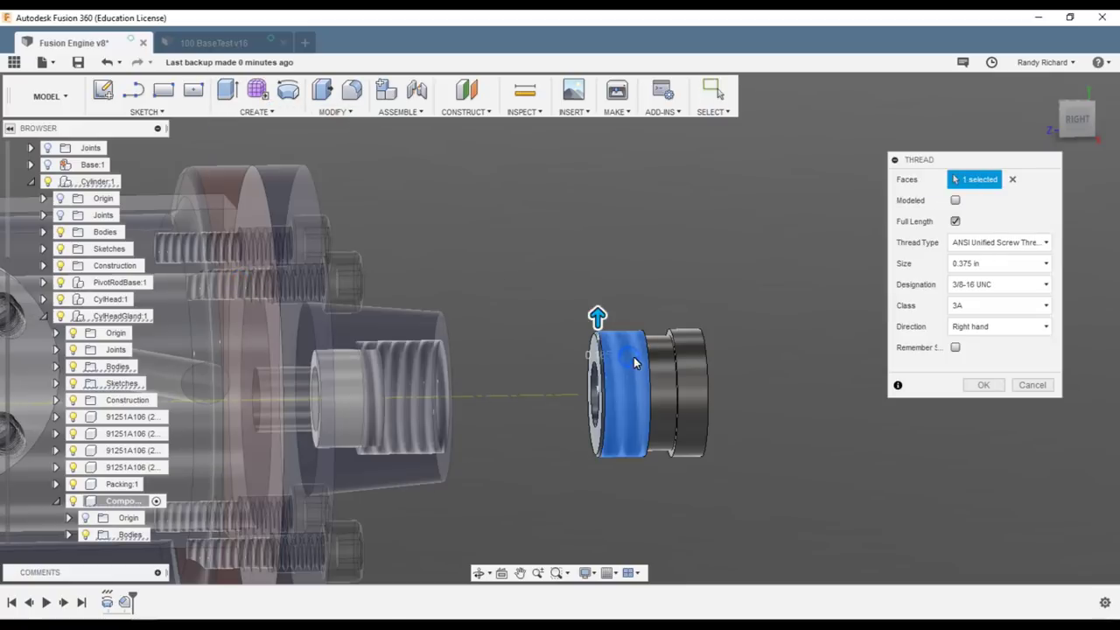
pyautogui.click(1002, 286)
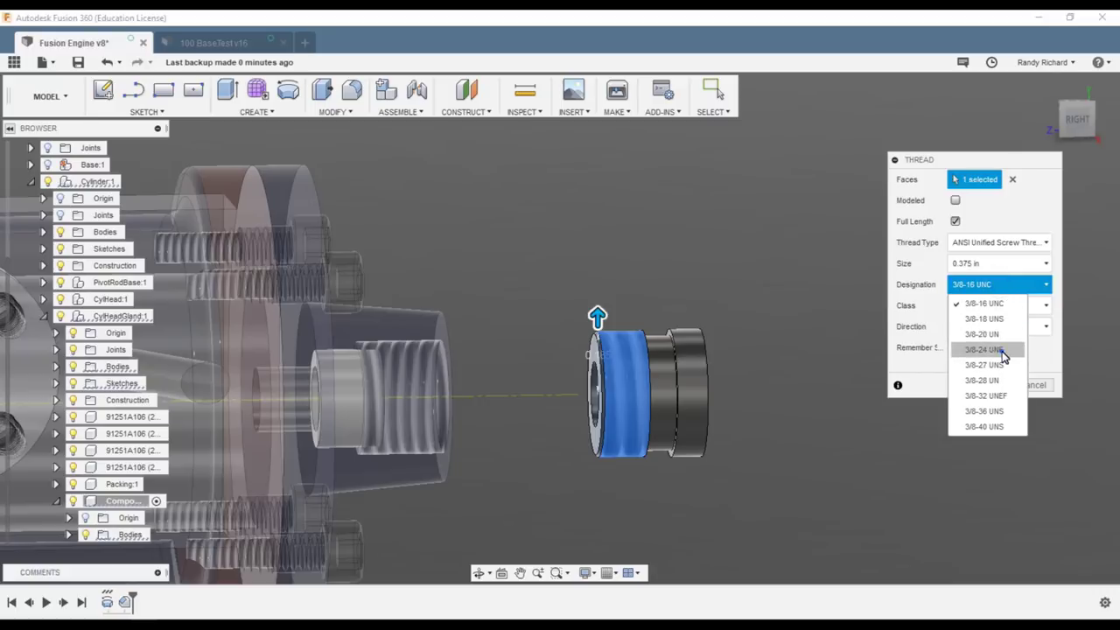
pyautogui.click(998, 352)
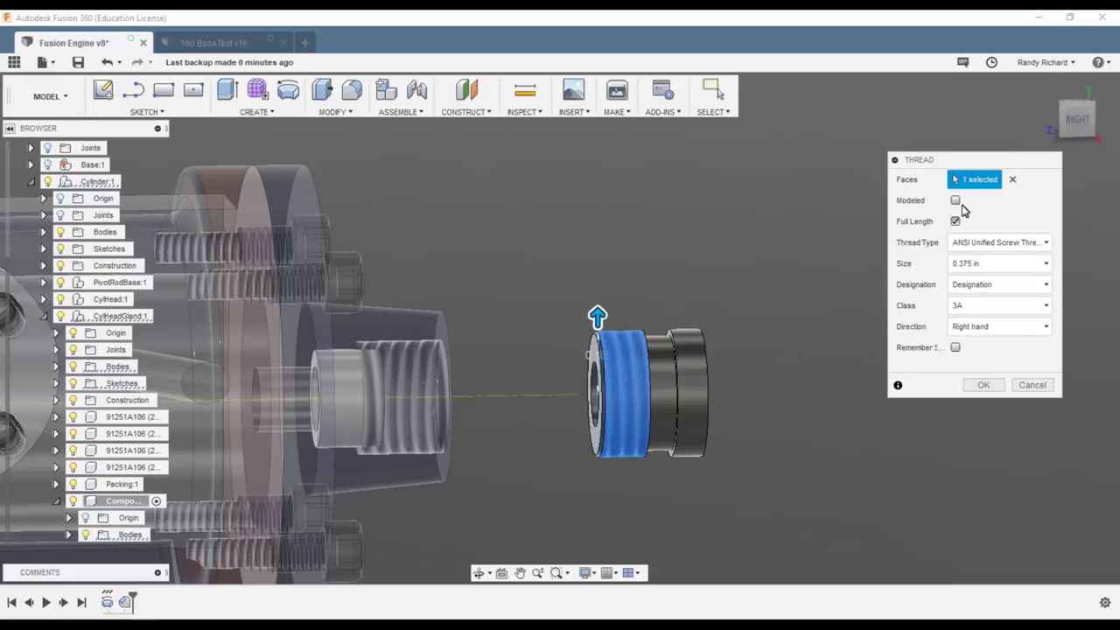
pyautogui.click(955, 201)
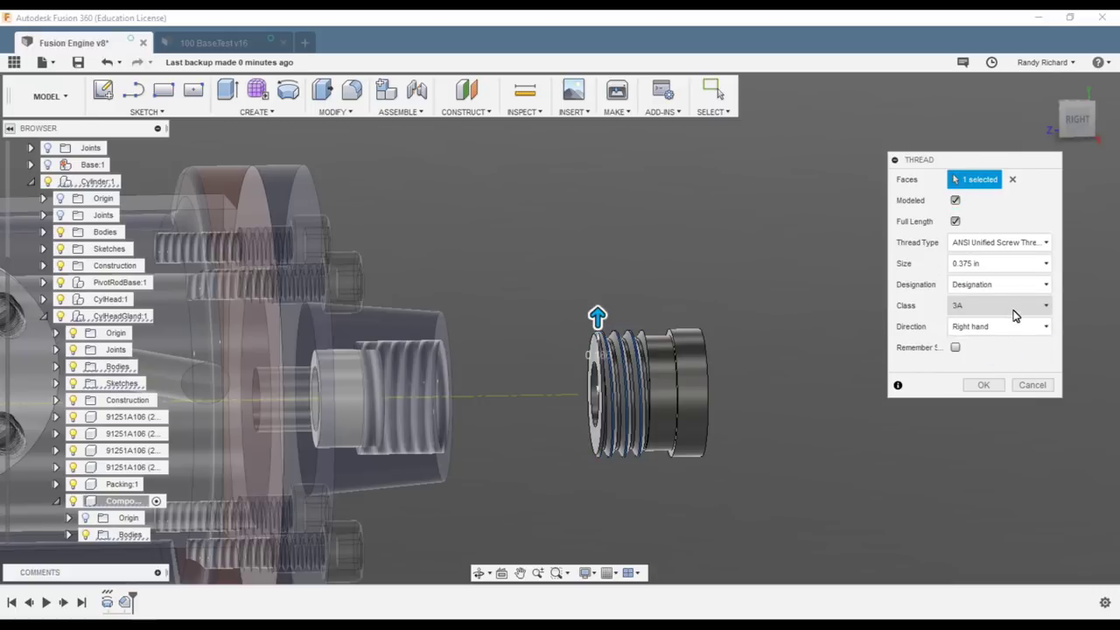
pyautogui.click(991, 387)
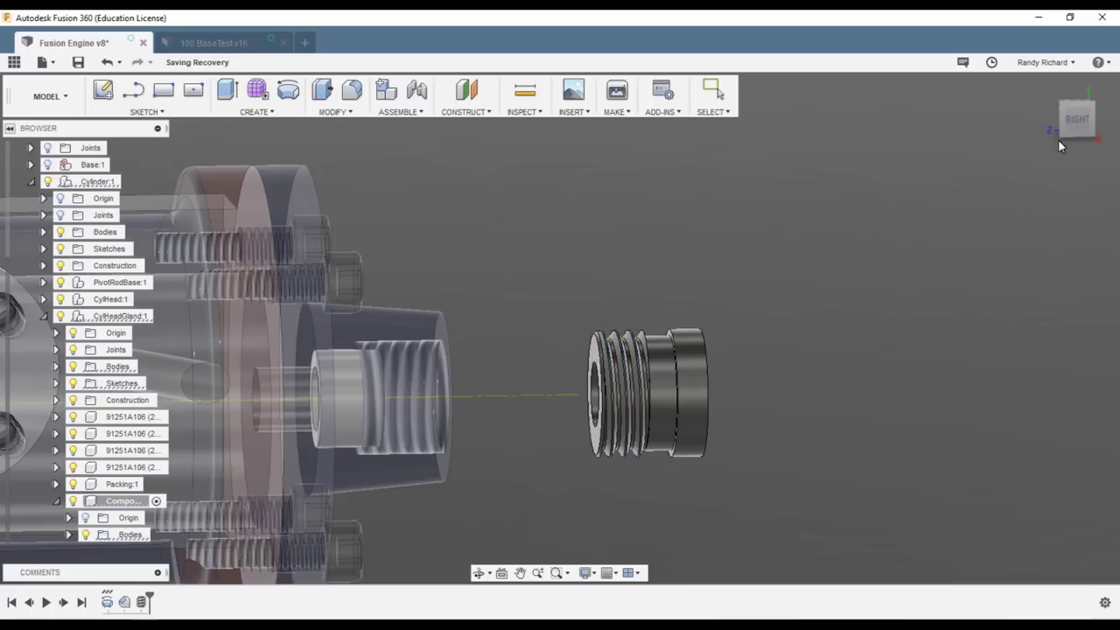
# Sketch a six-sided circumscribed polygon on the nut's outer end face, centred on the bore and 0.188 in from centre to flat
pyautogui.click(1077, 119)
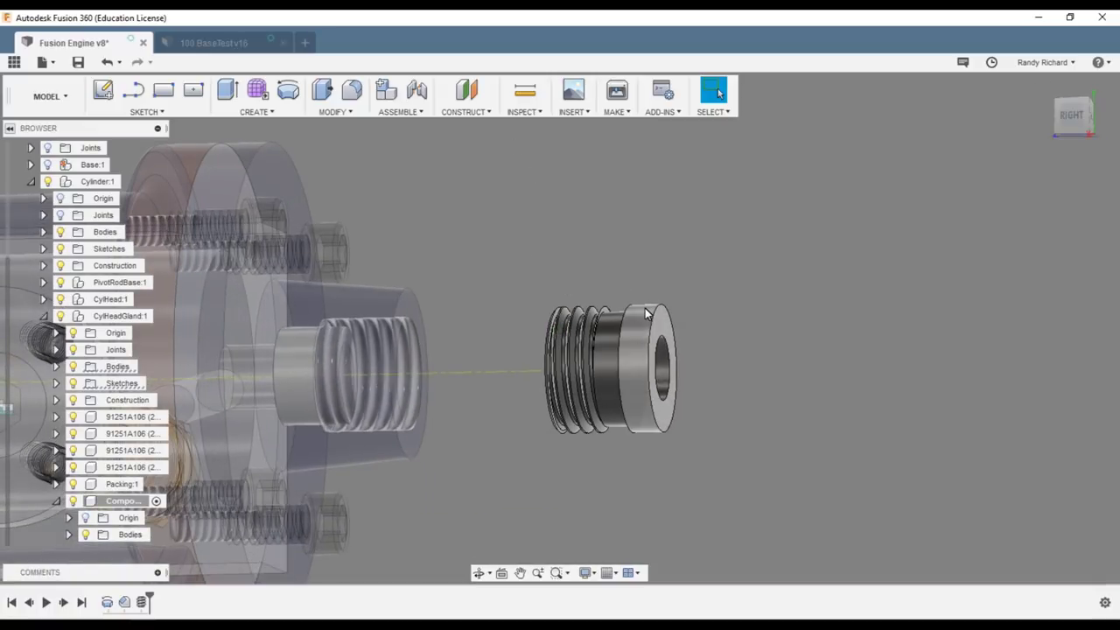
pyautogui.press('s')
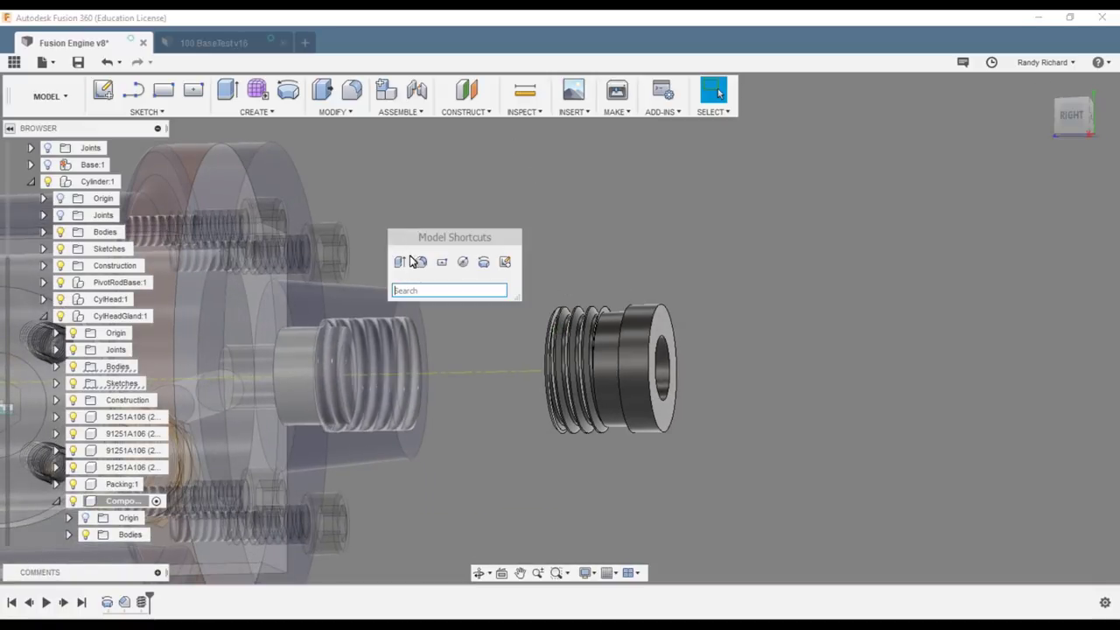
pyautogui.click(505, 261)
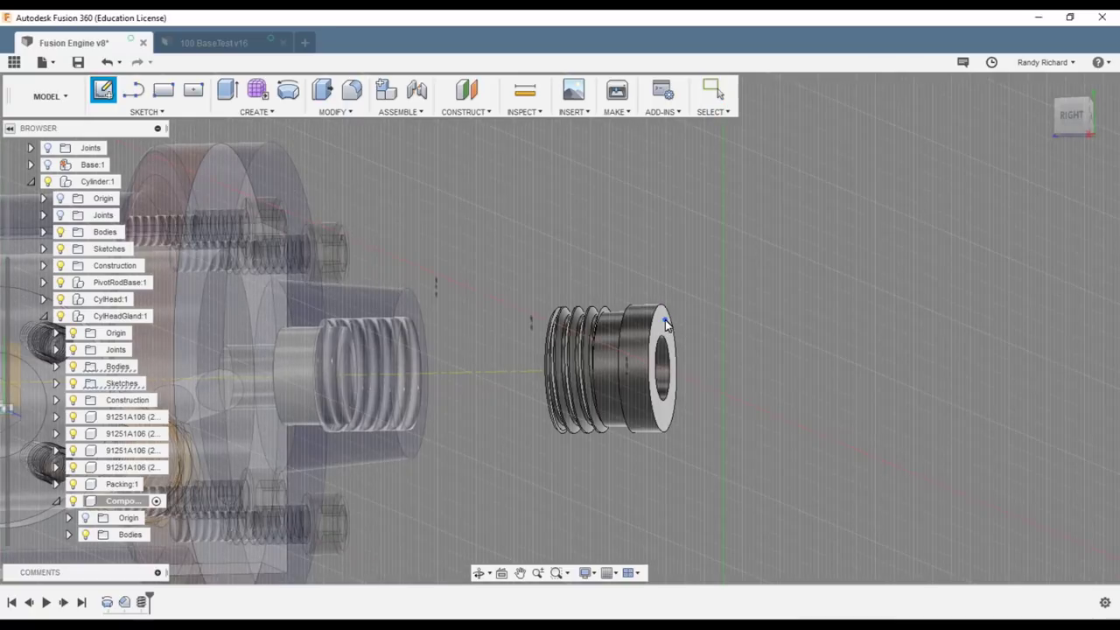
pyautogui.click(585, 360)
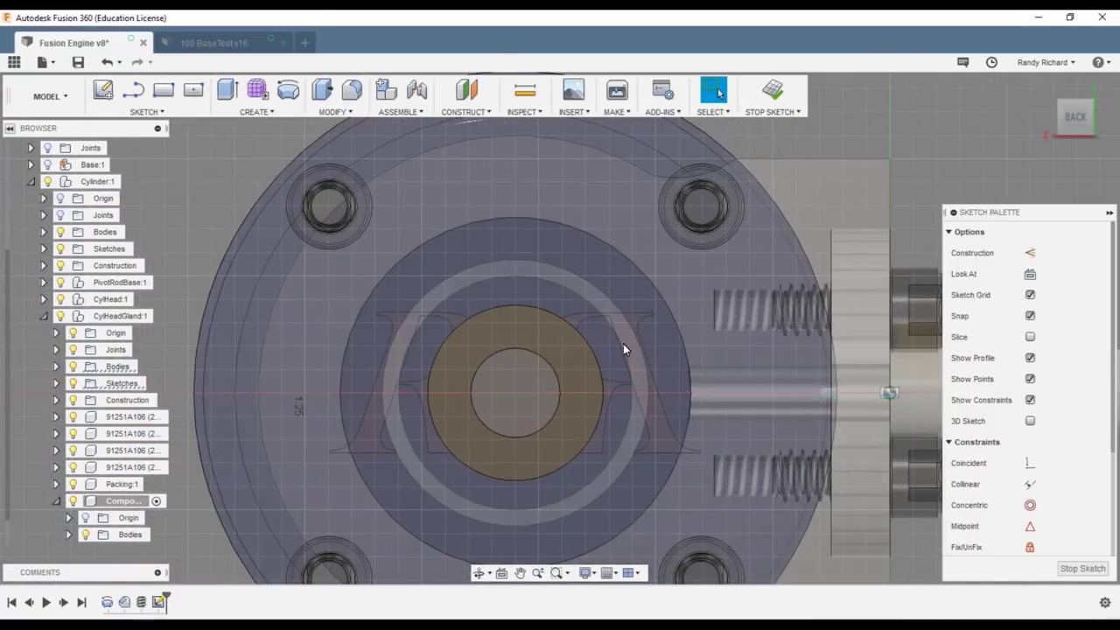
pyautogui.click(163, 113)
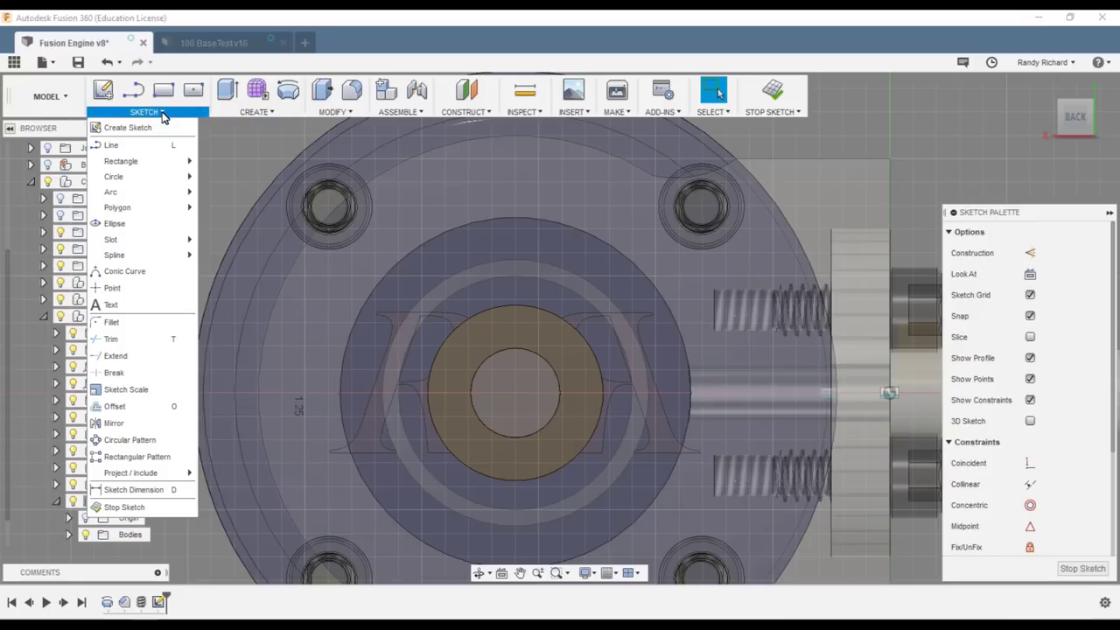
pyautogui.moveTo(137, 212)
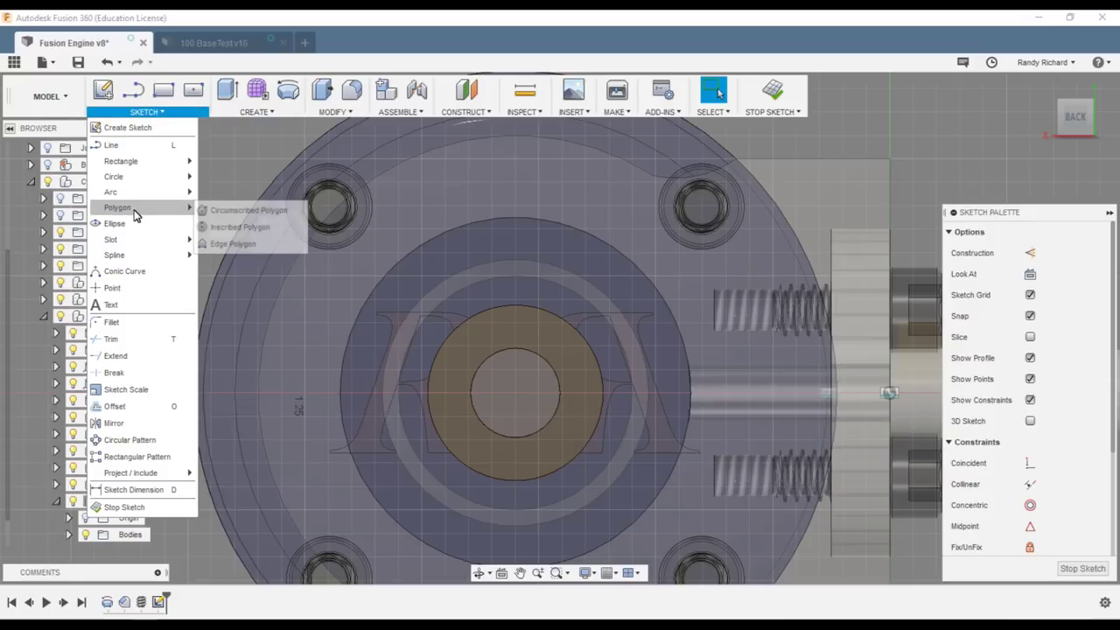
pyautogui.click(226, 213)
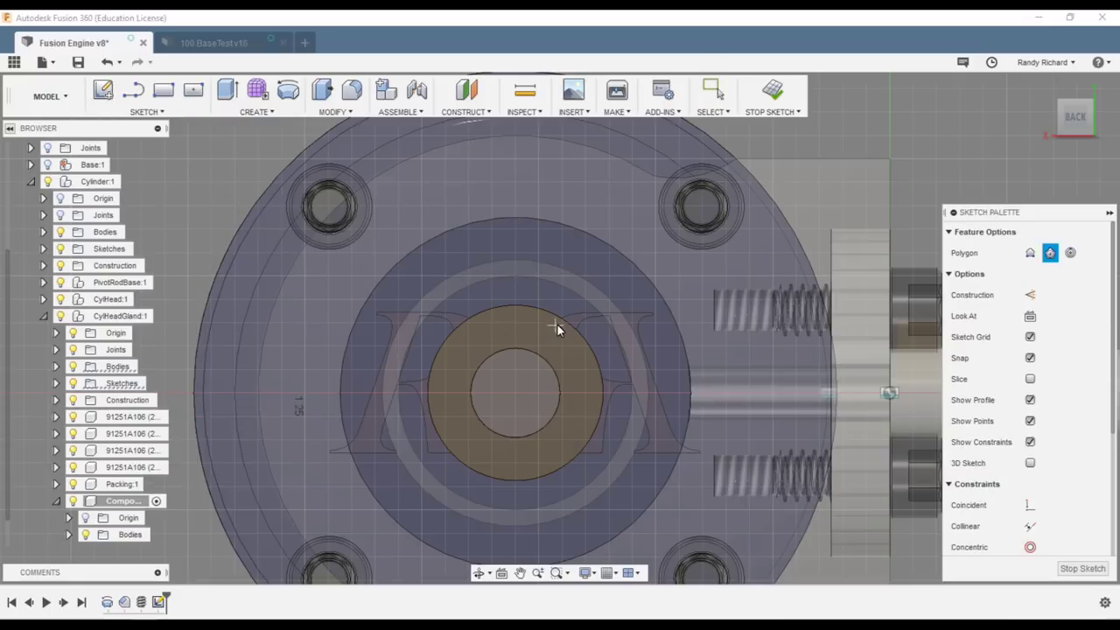
pyautogui.click(514, 395)
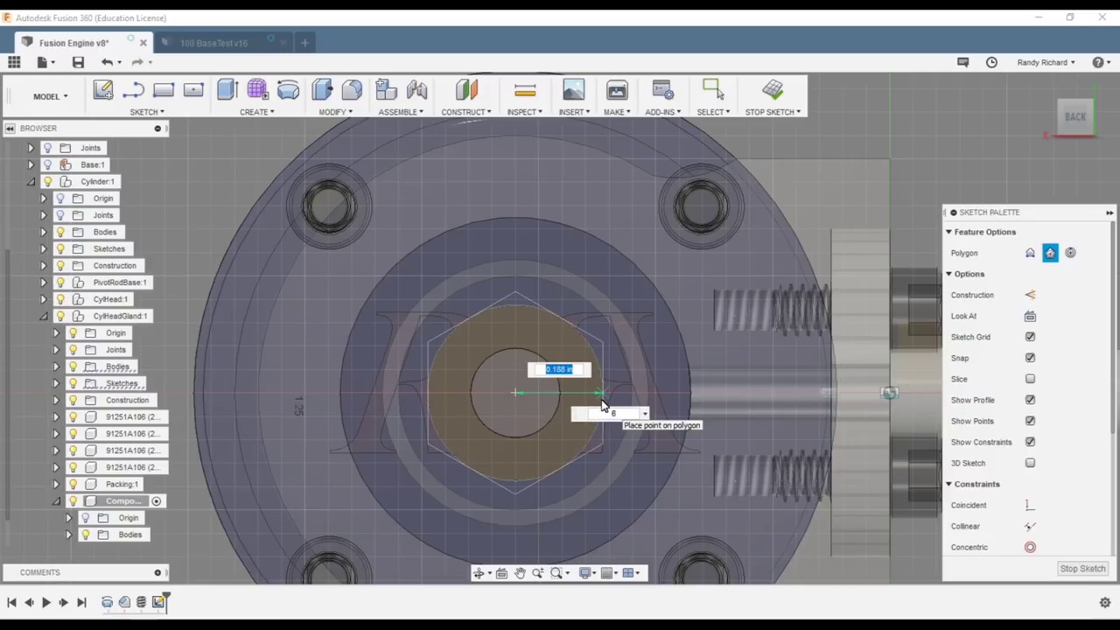
pyautogui.click(602, 404)
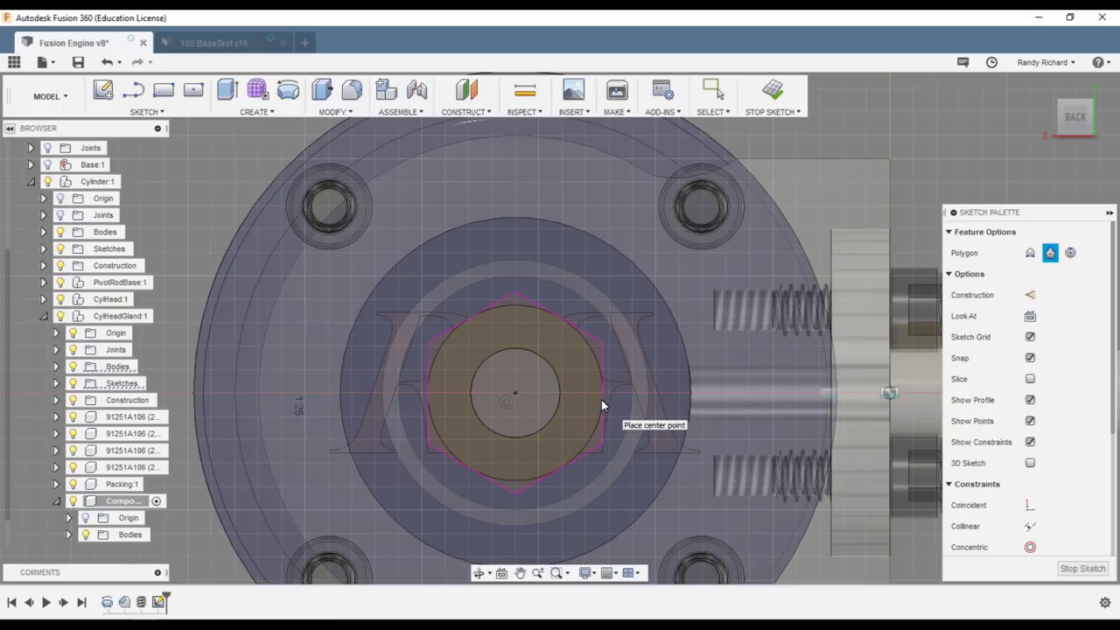
pyautogui.click(773, 91)
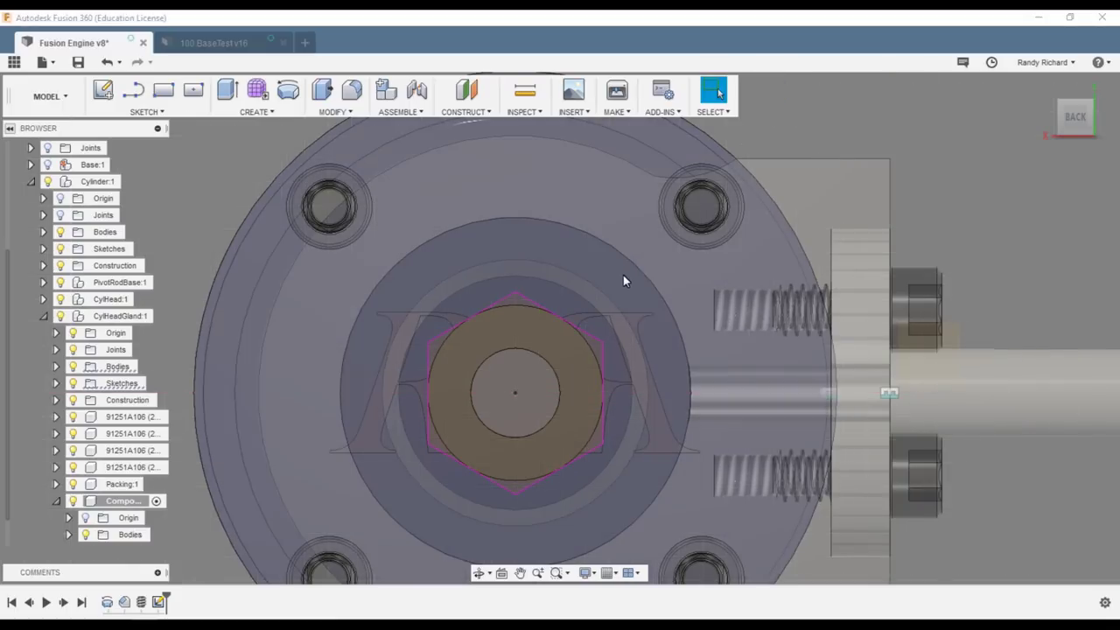
# Extrude the six corner regions between the hexagon and the head's circular edge by -0.09 in, joining them to the nut
pyautogui.click(1063, 118)
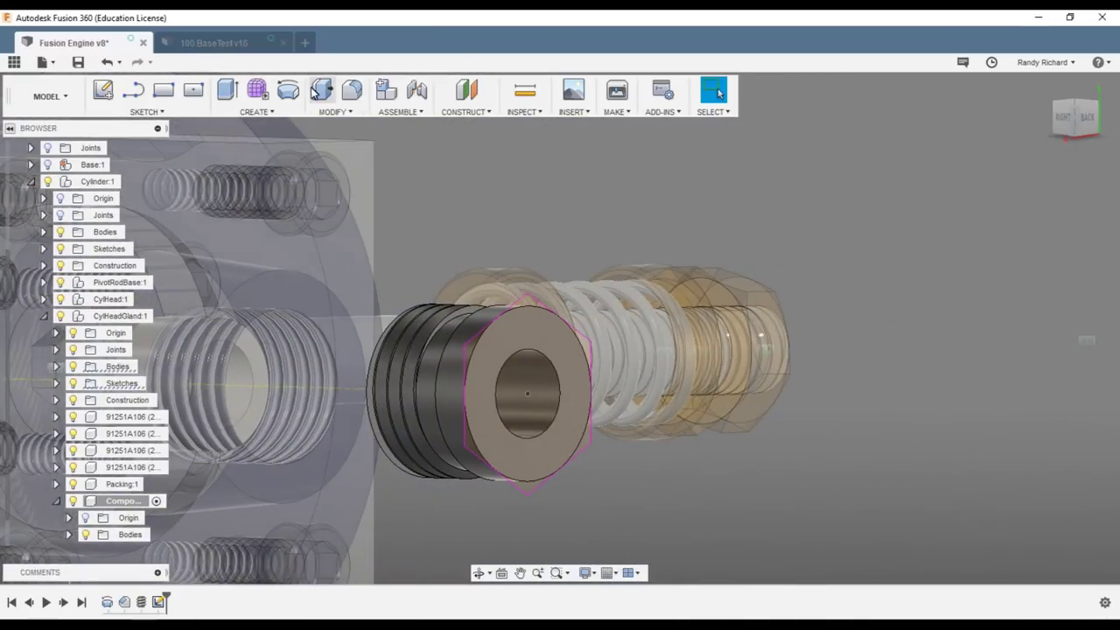
pyautogui.click(226, 91)
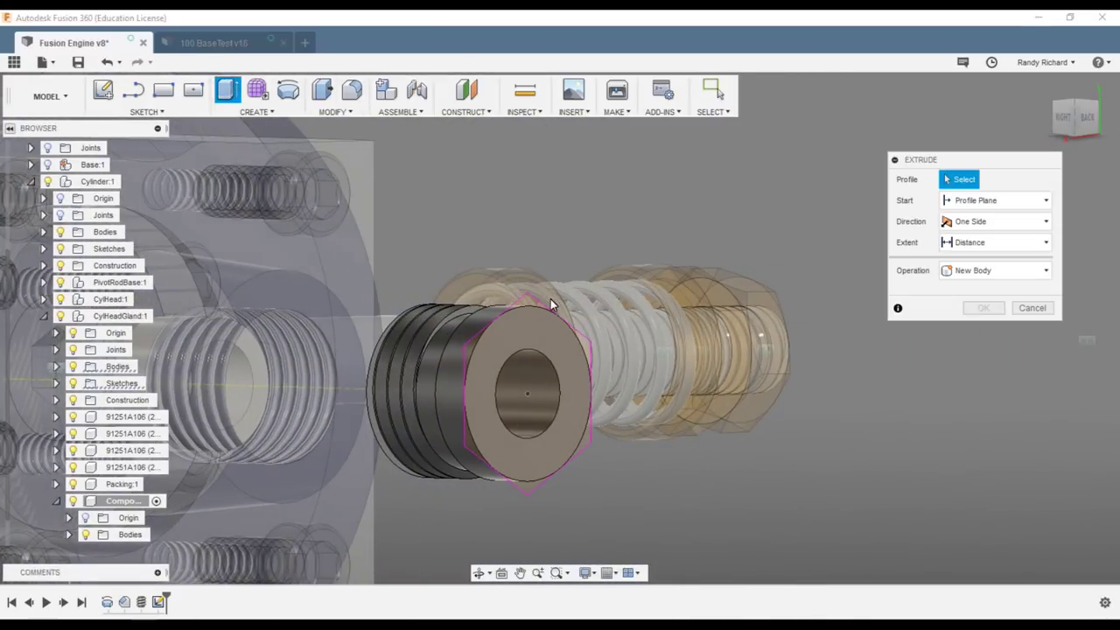
pyautogui.click(531, 305)
pyautogui.click(590, 443)
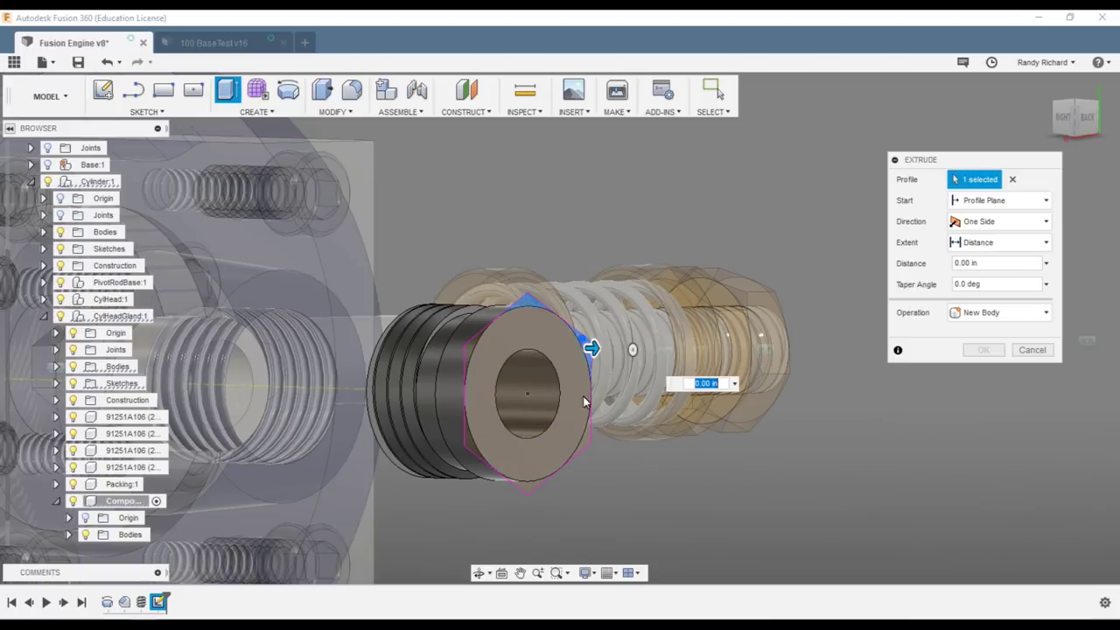
pyautogui.click(586, 447)
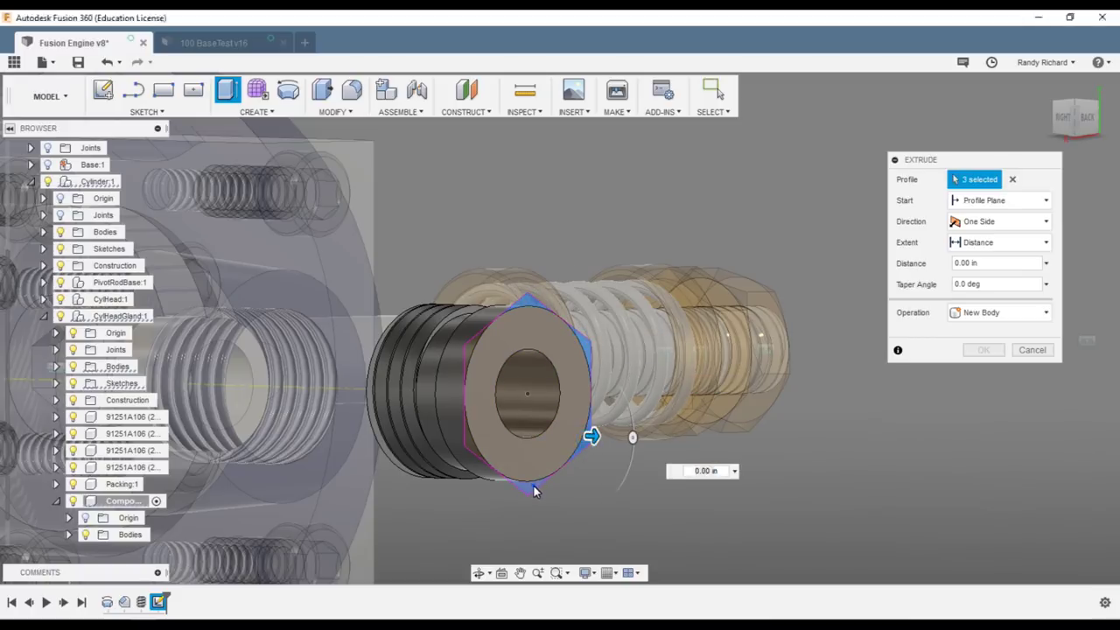
pyautogui.click(487, 454)
pyautogui.click(479, 437)
pyautogui.click(479, 352)
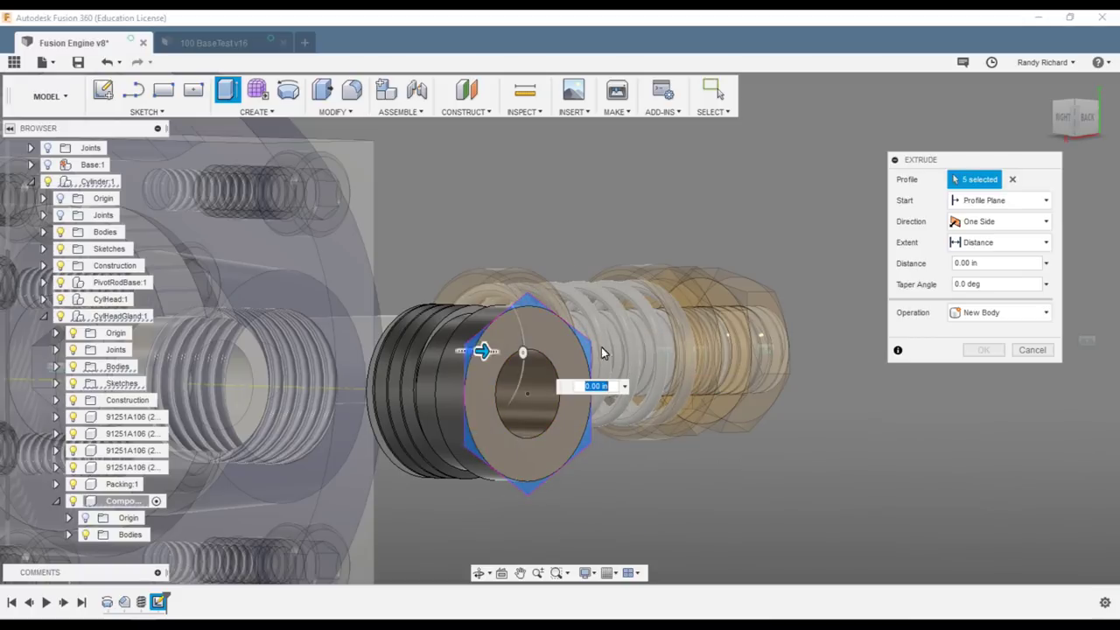
pyautogui.click(1008, 314)
pyautogui.click(984, 330)
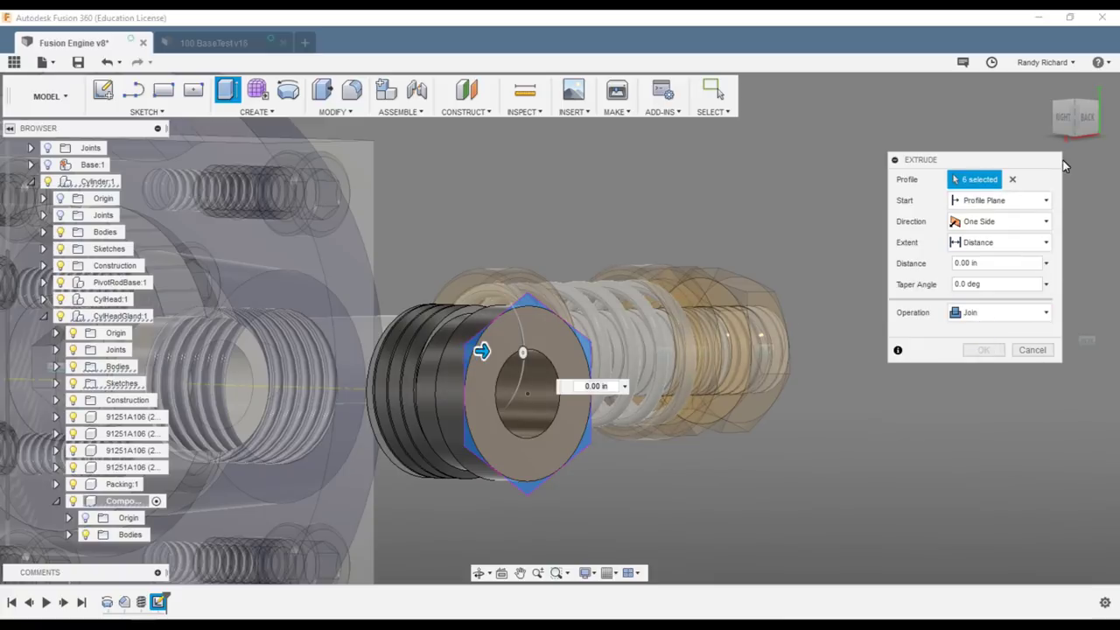
pyautogui.click(1064, 117)
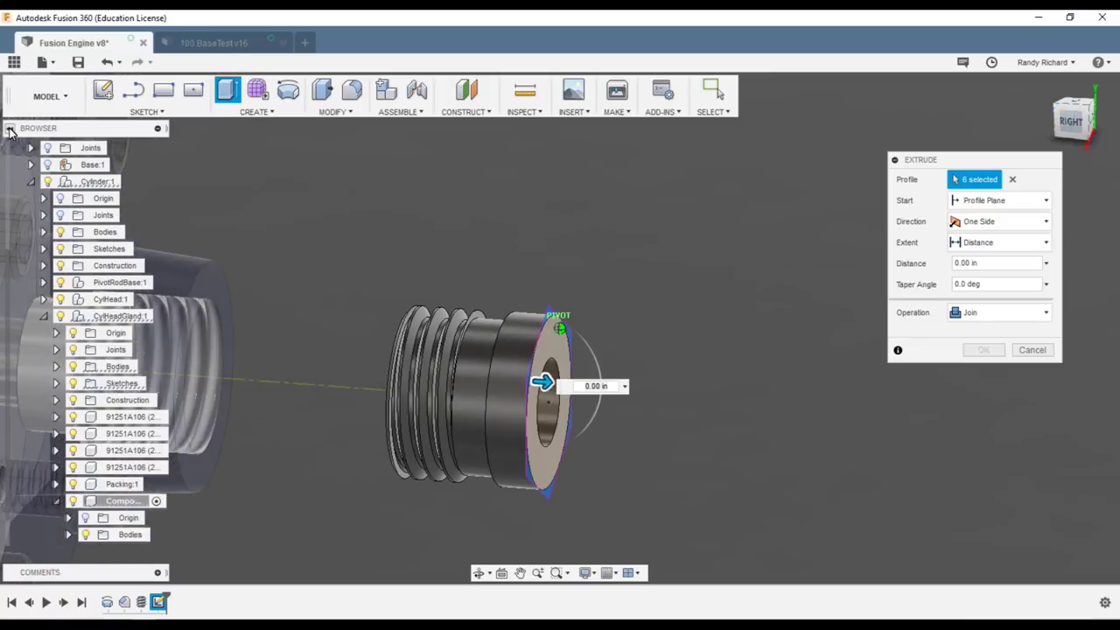
pyautogui.moveTo(31, 131); pyautogui.dragTo(633, 201)
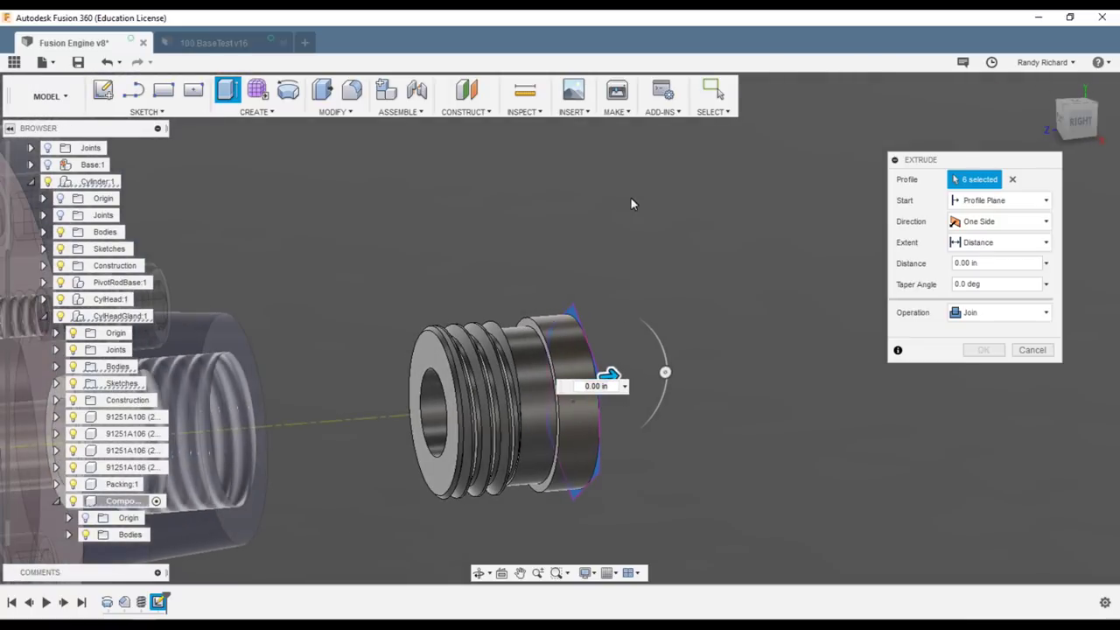
pyautogui.click(529, 323)
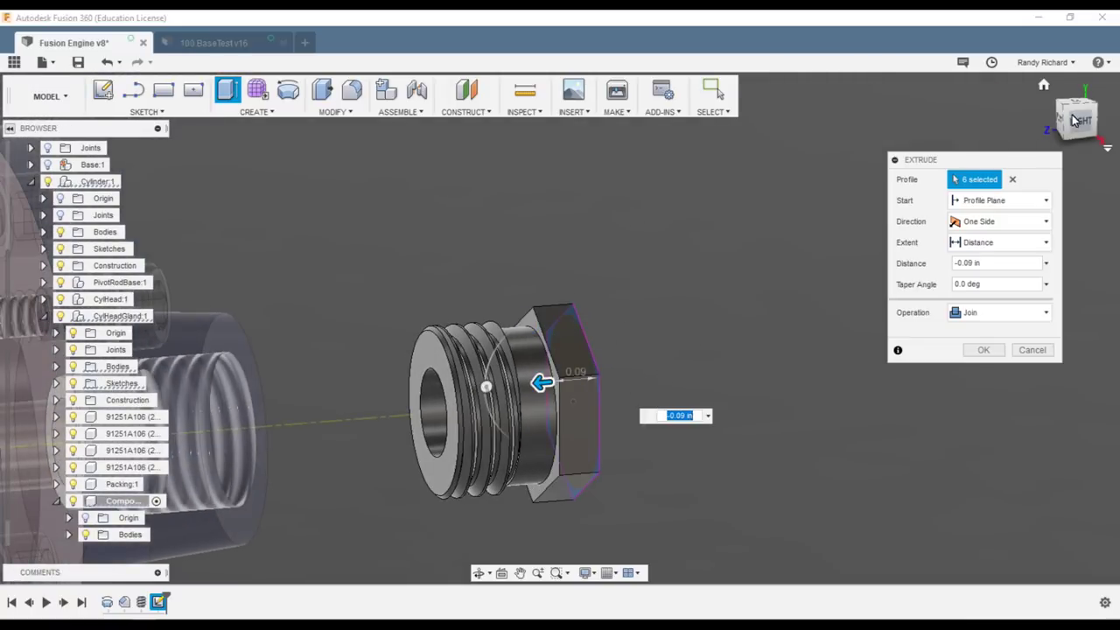
pyautogui.click(1073, 116)
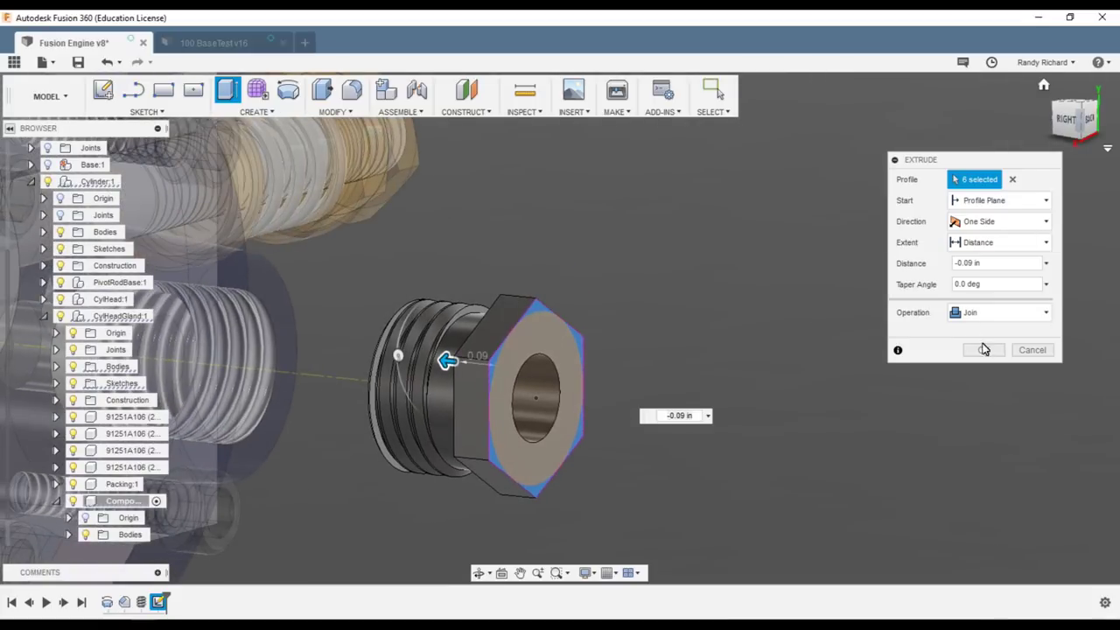
pyautogui.click(983, 350)
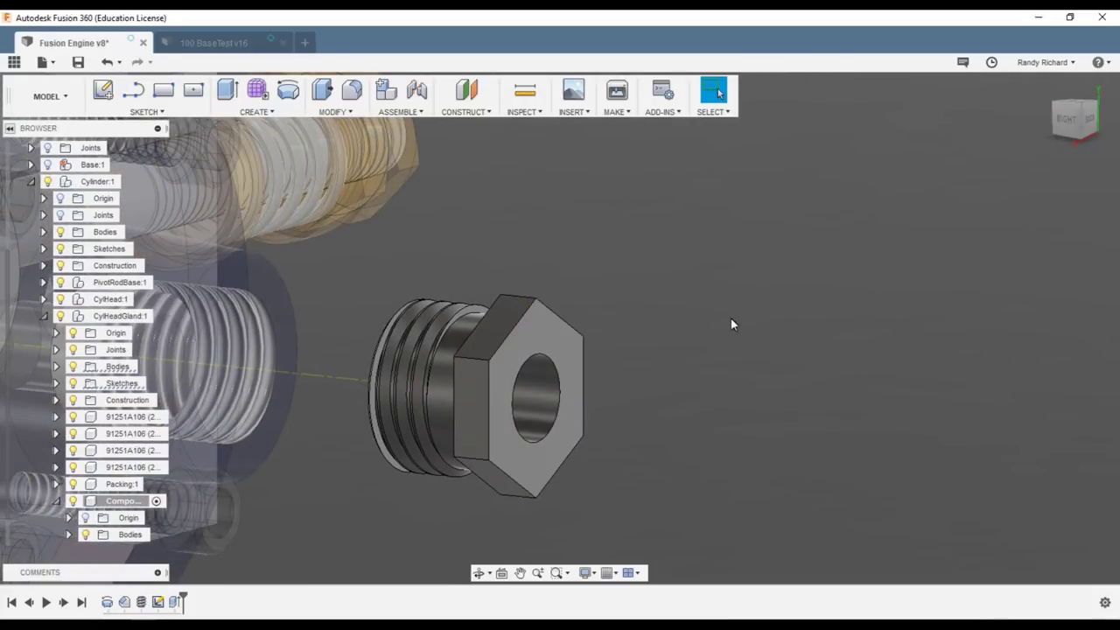
pyautogui.keyDown('shift'); pyautogui.moveTo(735, 324); pyautogui.dragTo(682, 361, button='middle'); pyautogui.keyUp('shift')
pyautogui.keyDown('shift'); pyautogui.moveTo(817, 347); pyautogui.dragTo(617, 340, button='middle'); pyautogui.keyUp('shift')
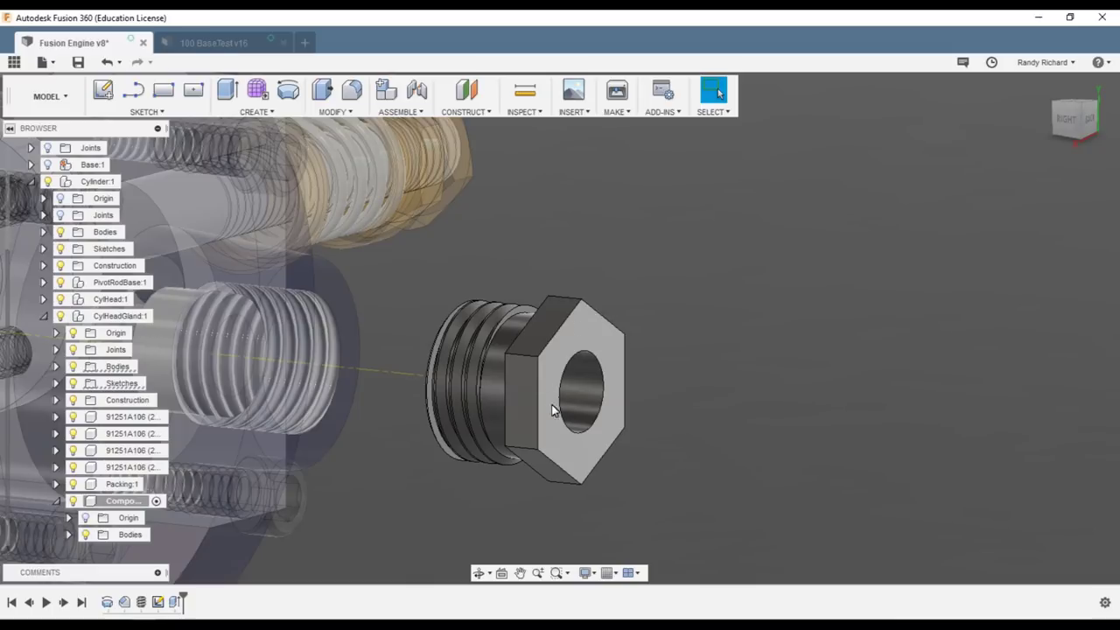
pyautogui.keyDown('shift'); pyautogui.moveTo(735, 360); pyautogui.dragTo(650, 370, button='middle'); pyautogui.keyUp('shift')
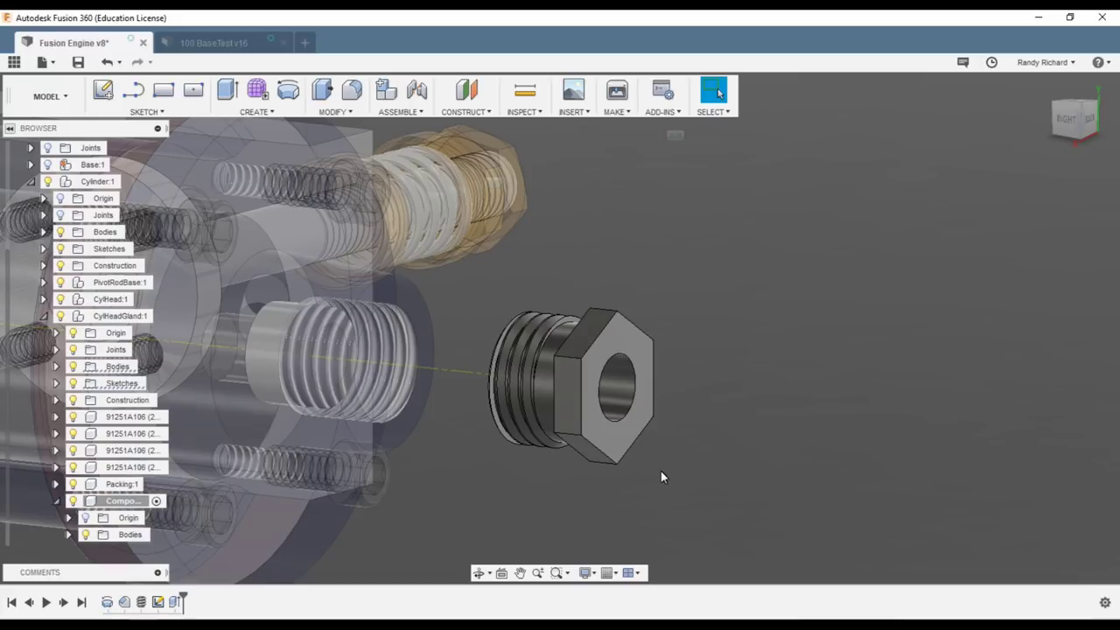
pyautogui.scroll(2, 662, 475)
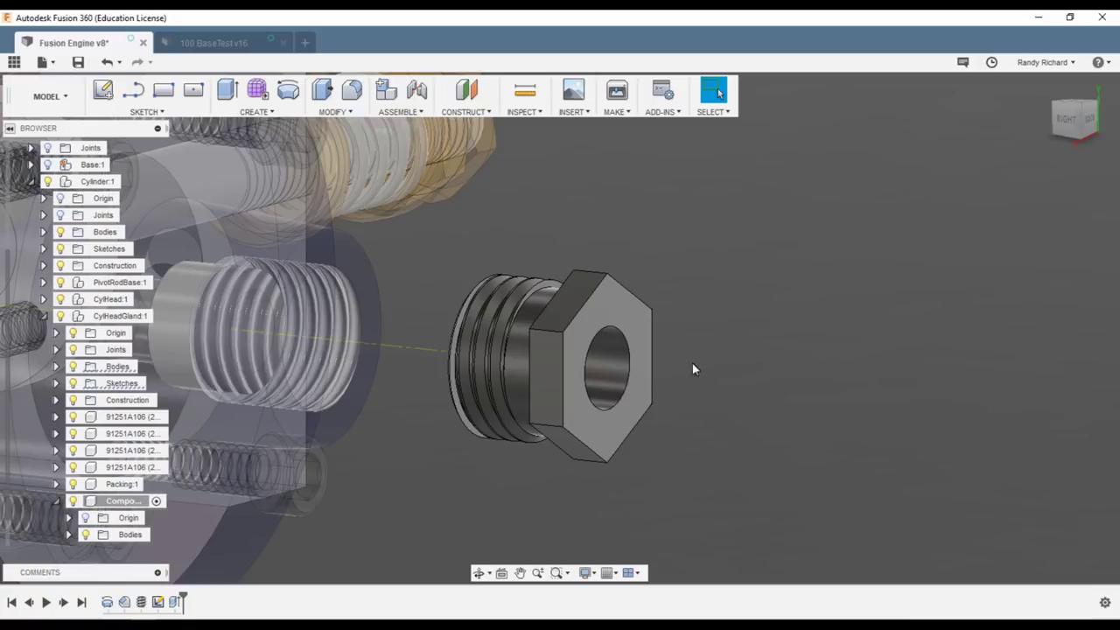
pyautogui.scroll(1, 686, 319)
pyautogui.scroll(1, 686, 318)
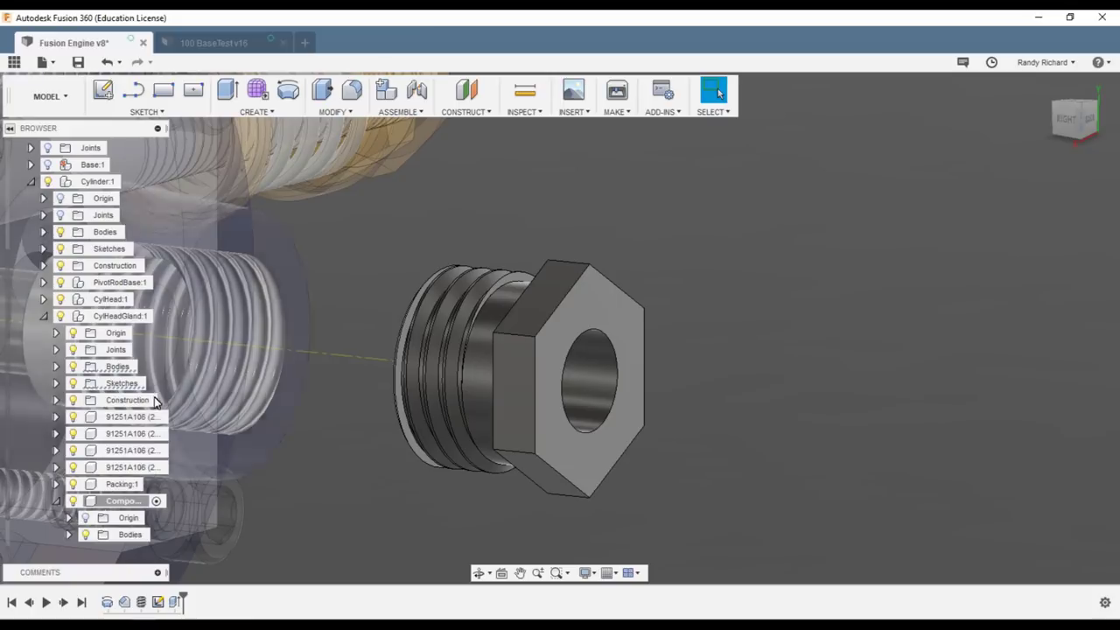
# Expand the cylinder head gland's Construction folder and create a new sketch on Plane2
pyautogui.scroll(-1, 132, 420)
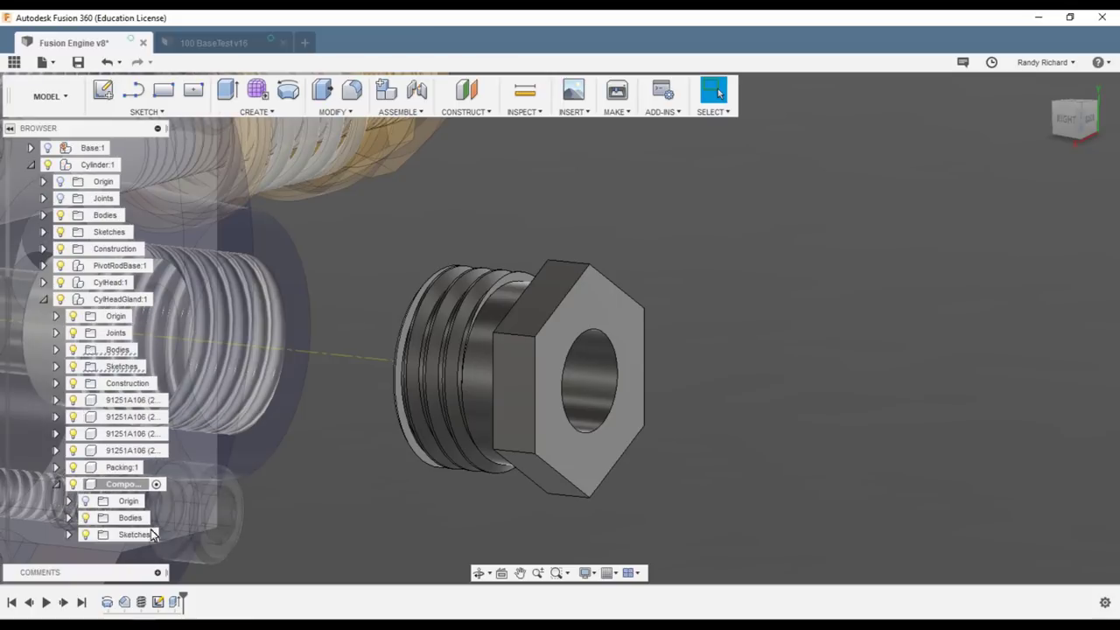
pyautogui.click(56, 385)
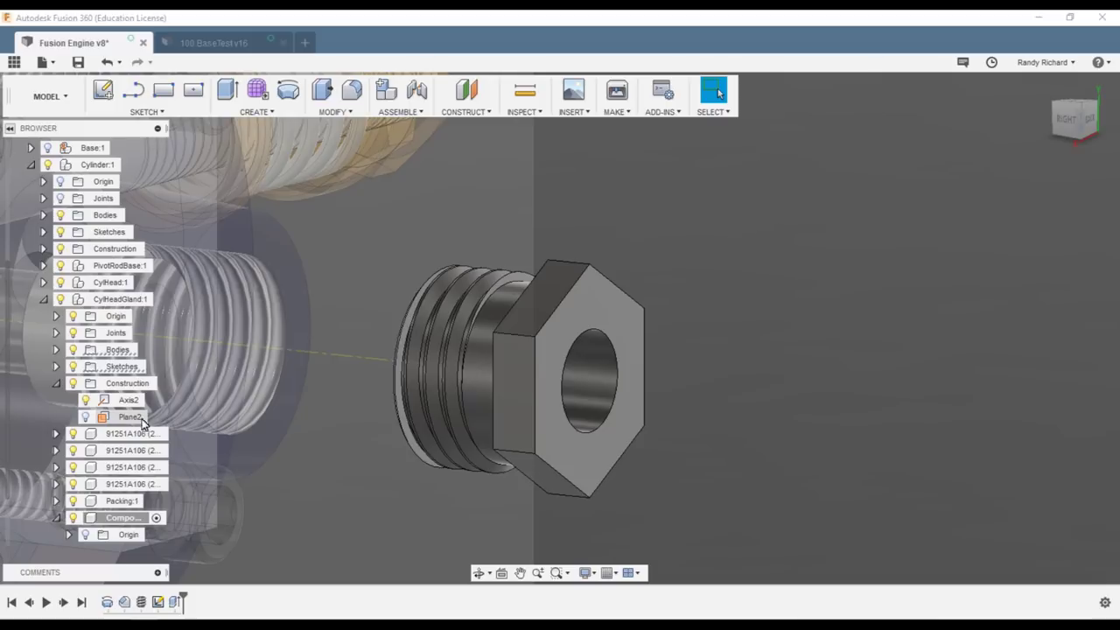
pyautogui.scroll(-5, 717, 430)
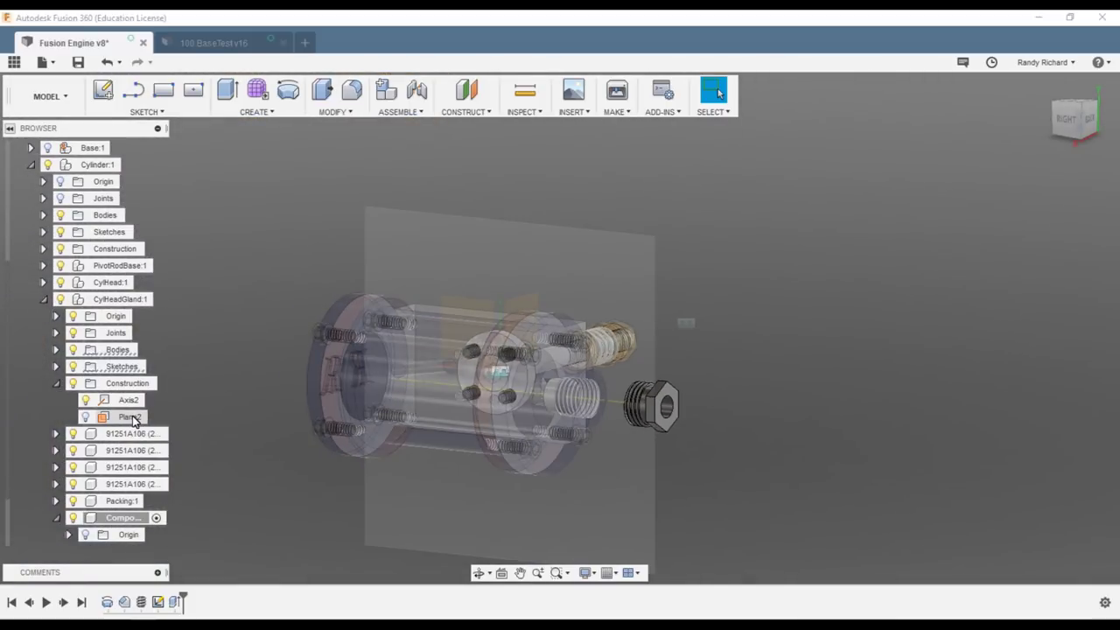
pyautogui.scroll(2, 777, 412)
pyautogui.scroll(1, 672, 396)
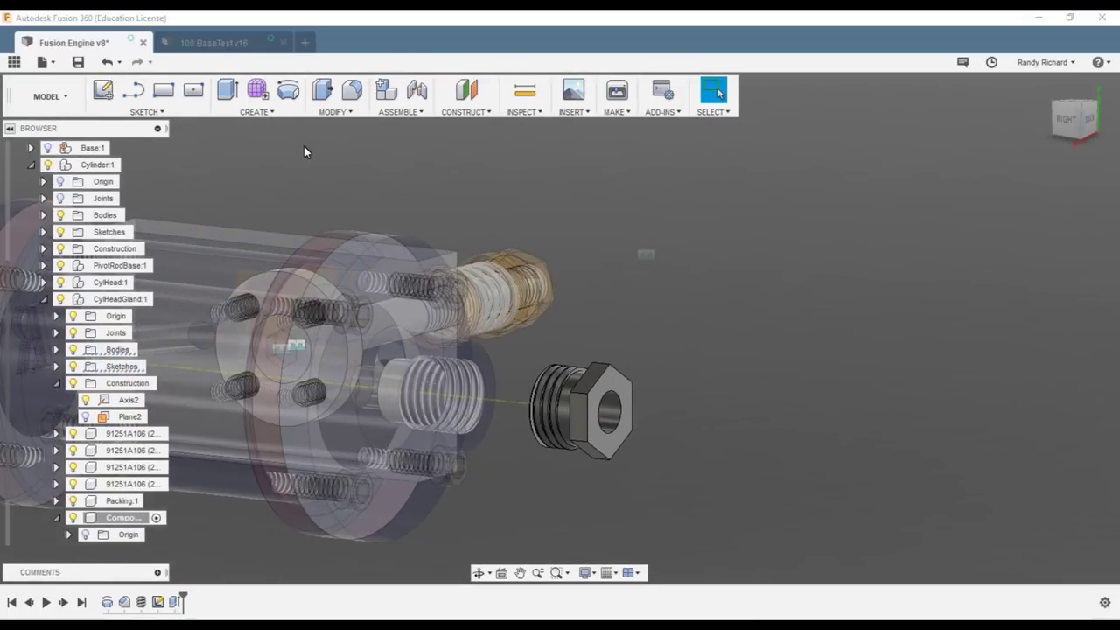
pyautogui.press('s')
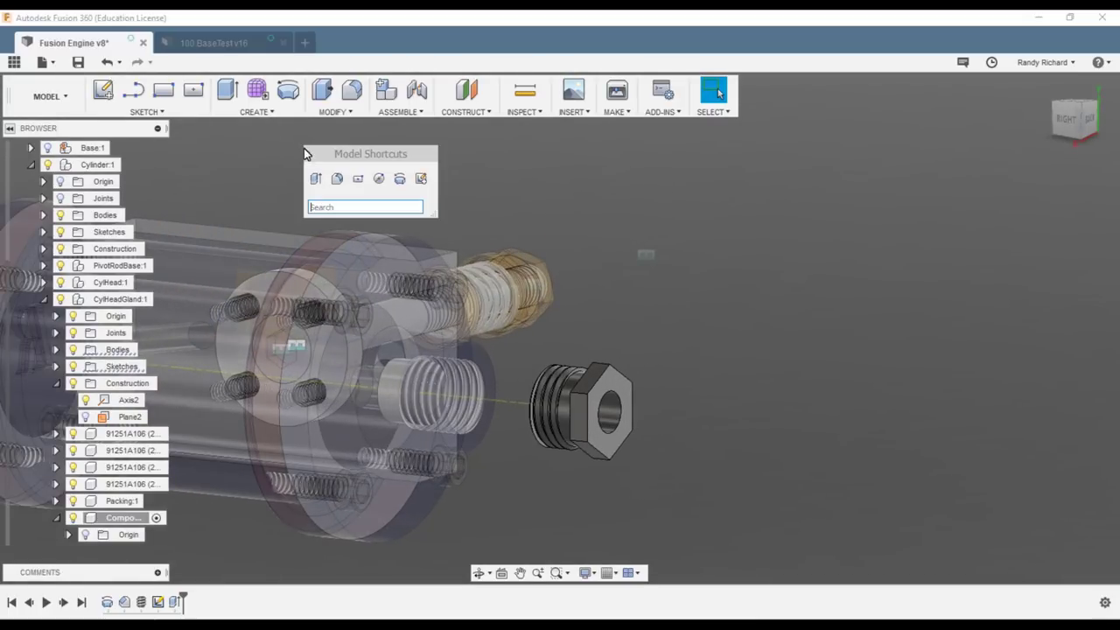
pyautogui.click(418, 181)
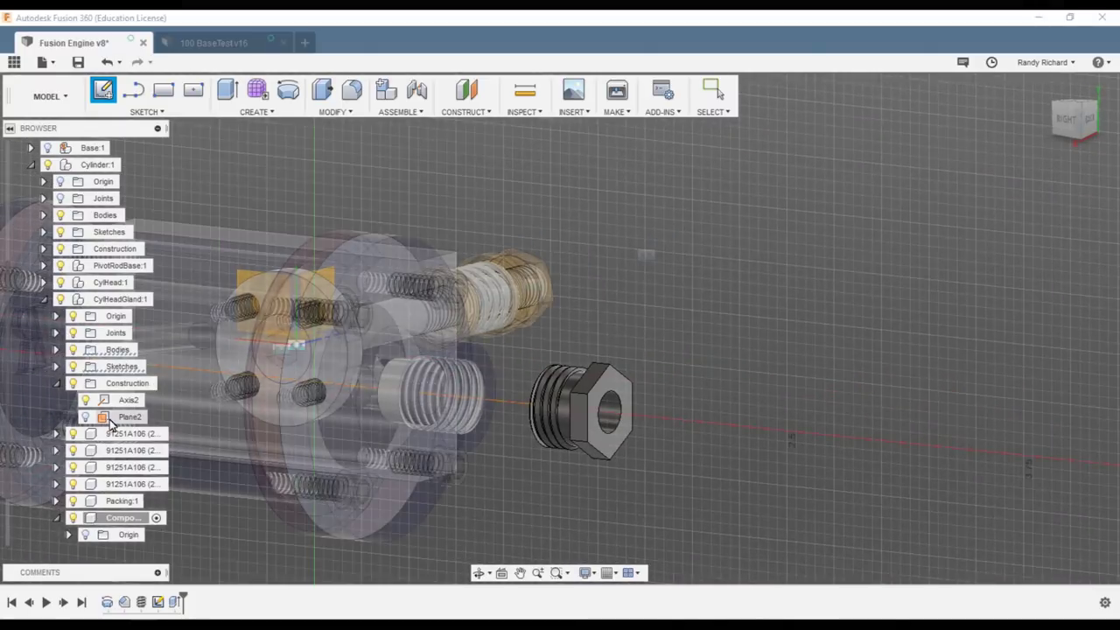
pyautogui.click(127, 419)
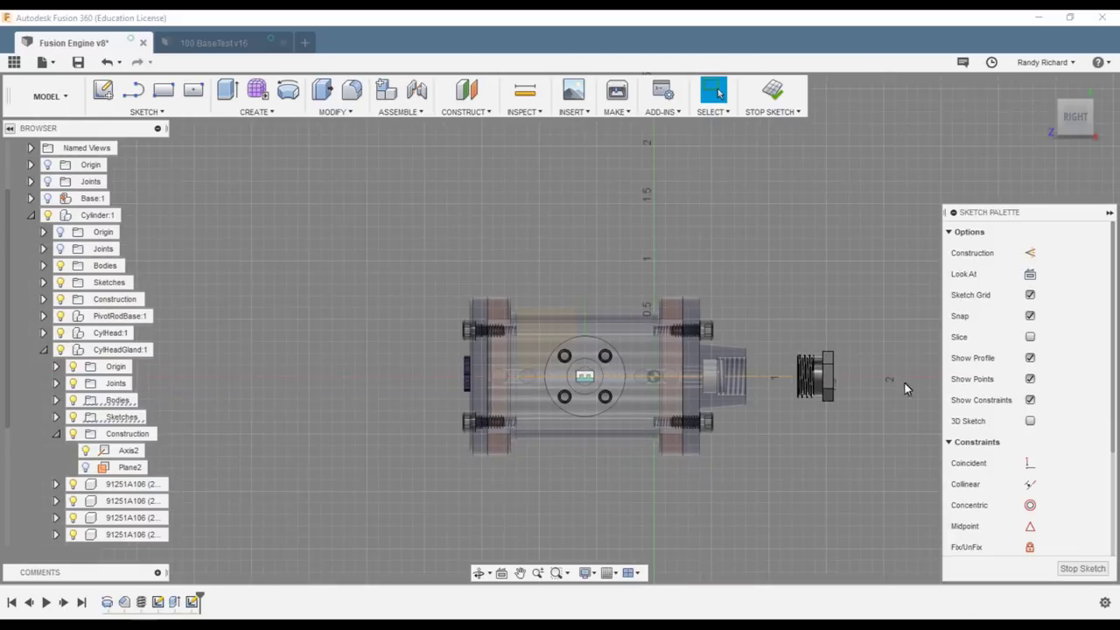
# Sketch a three-sided circumscribed polygon near the hex head's outer upper corner, about 0.025 in from centre to flat
pyautogui.scroll(3, 898, 399)
pyautogui.scroll(5, 888, 406)
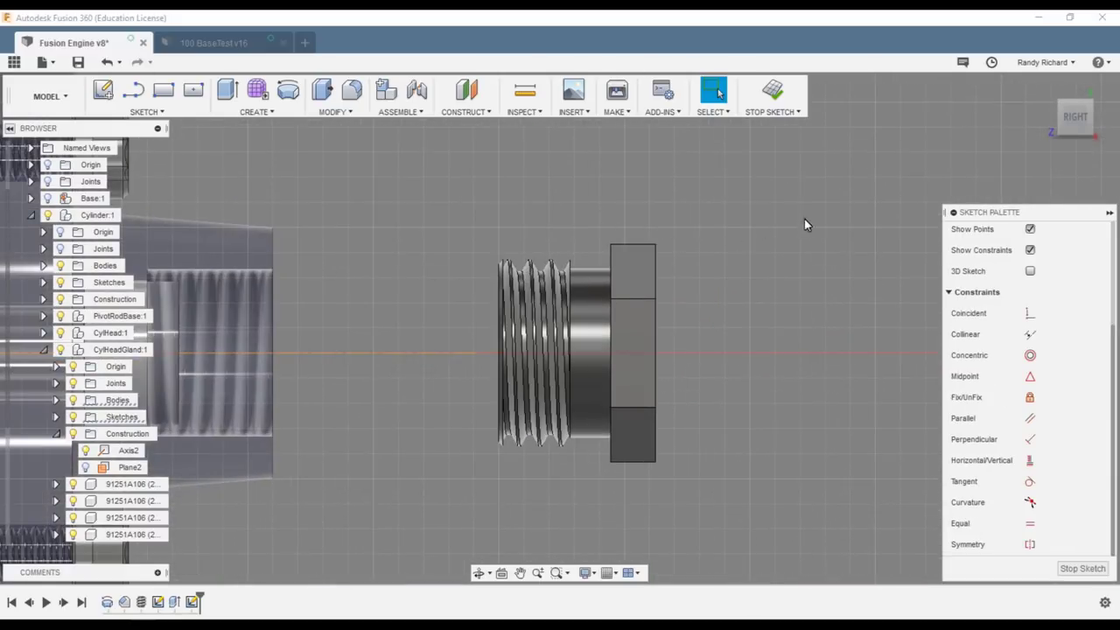
pyautogui.scroll(1, 796, 218)
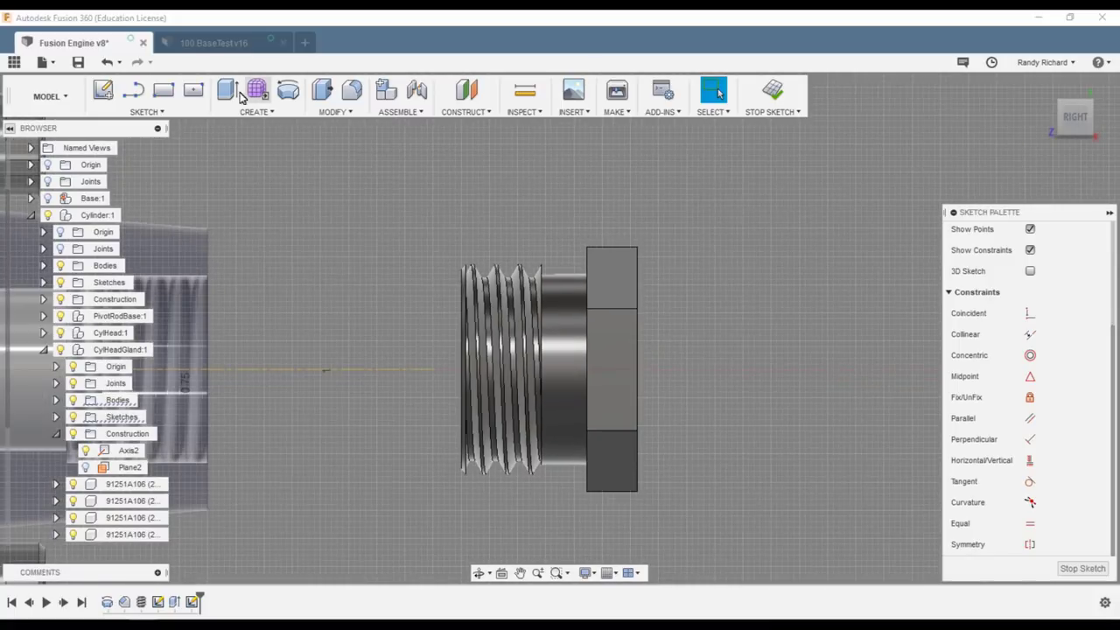
pyautogui.click(179, 111)
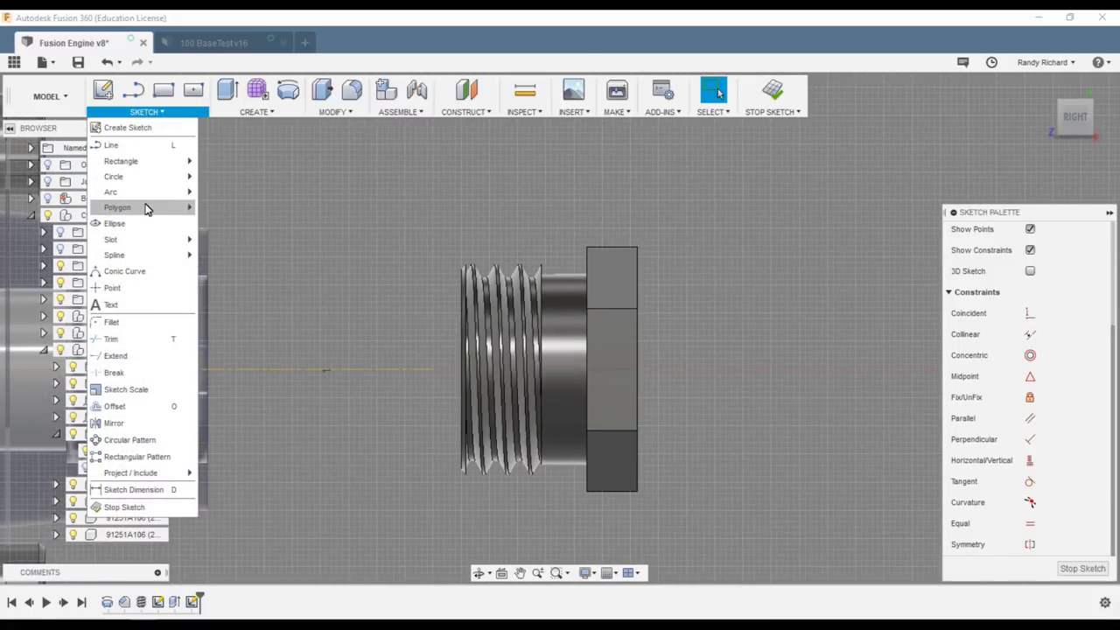
pyautogui.moveTo(184, 208)
pyautogui.click(253, 210)
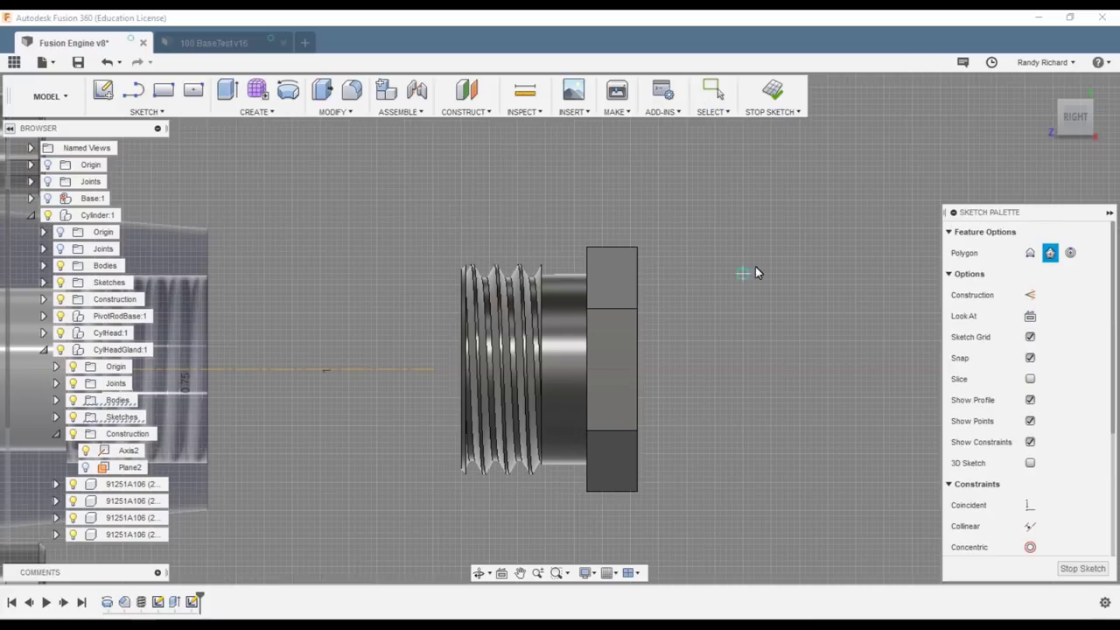
pyautogui.scroll(2, 731, 251)
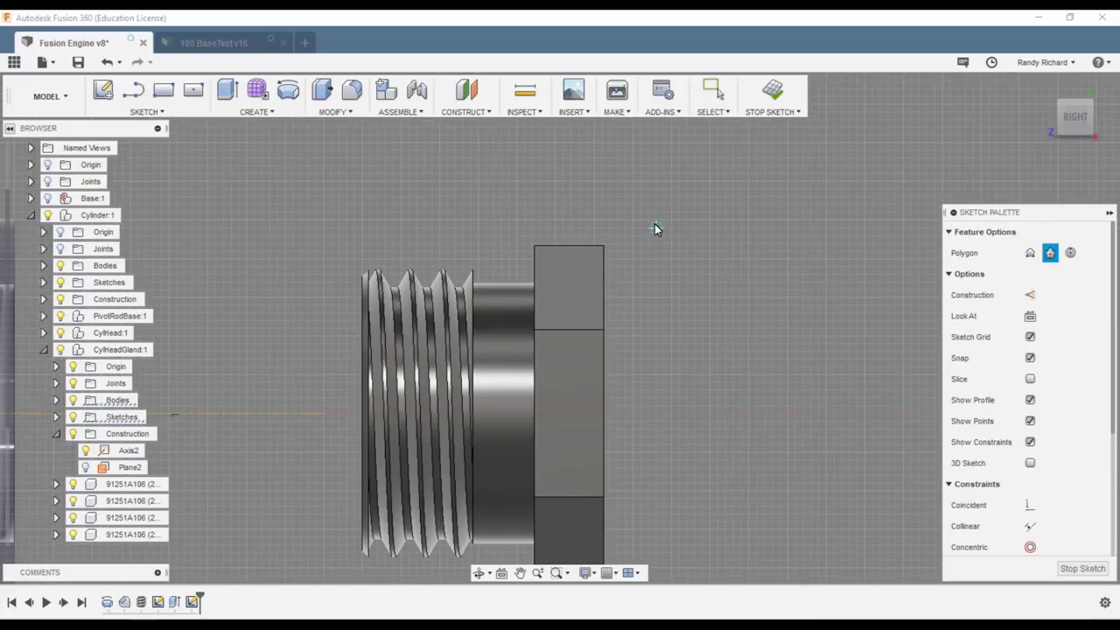
pyautogui.scroll(5, 613, 250)
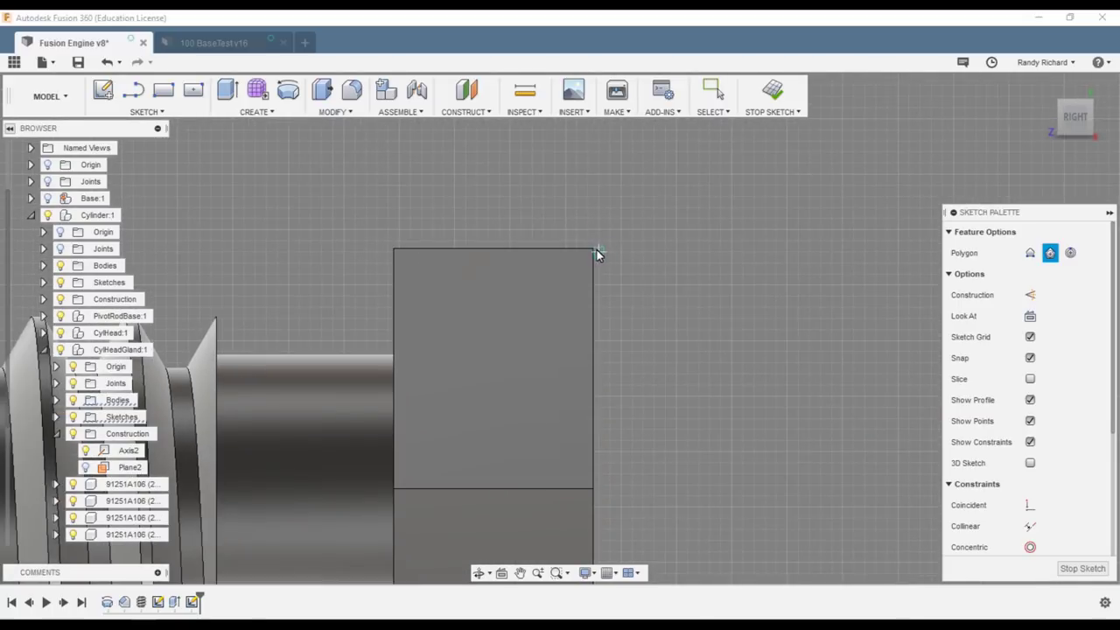
pyautogui.click(602, 244)
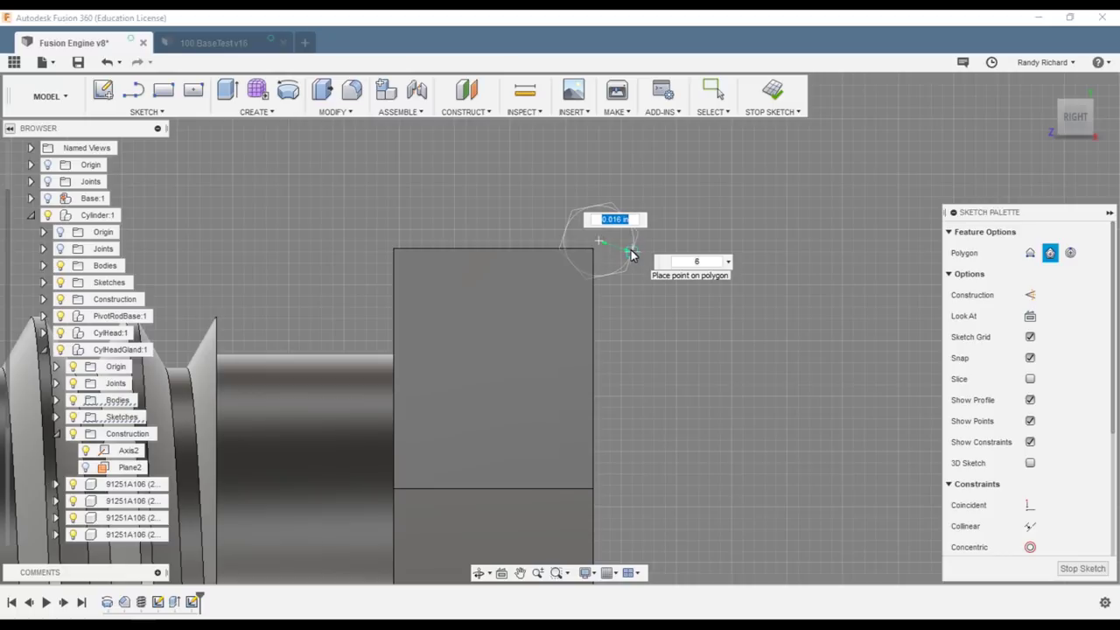
pyautogui.press('Tab')
pyautogui.press('Tab')
pyautogui.press('Tab')
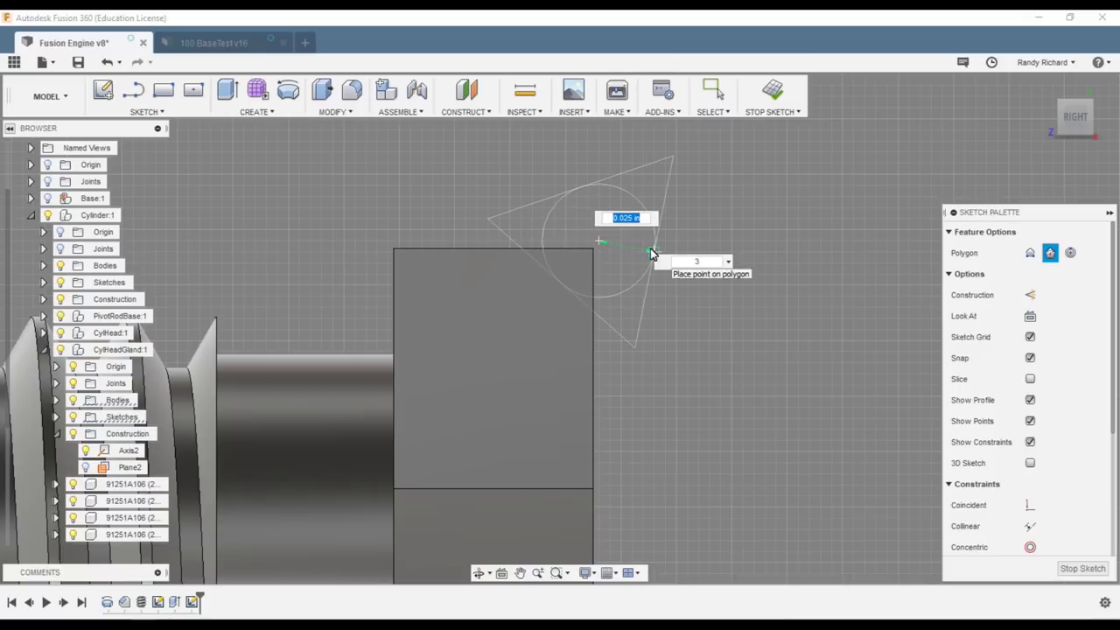
pyautogui.click(654, 254)
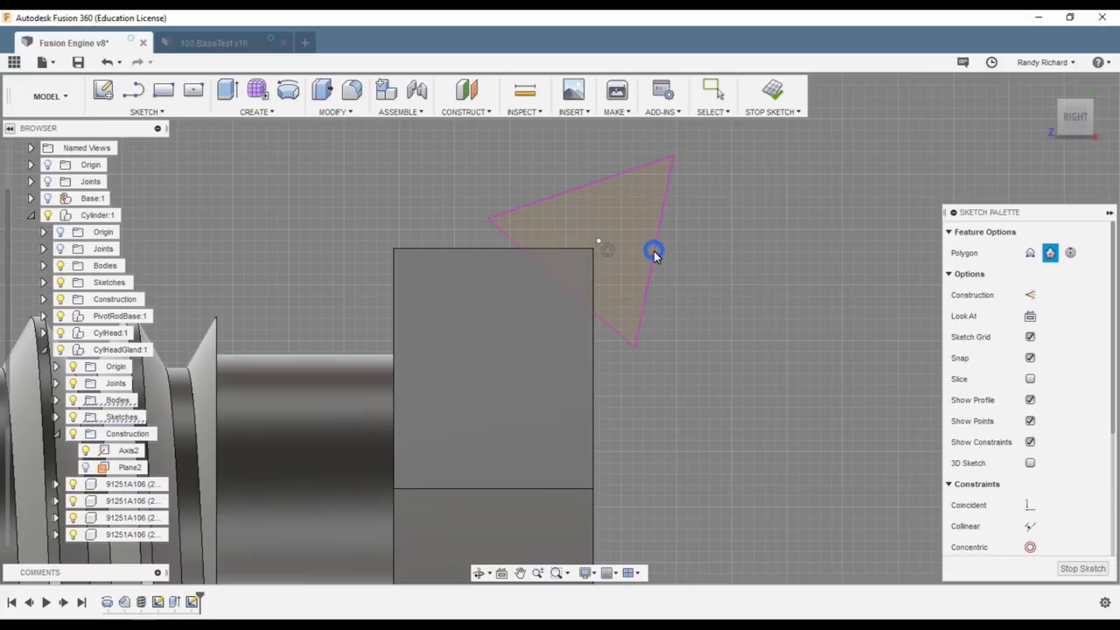
pyautogui.press('Escape')
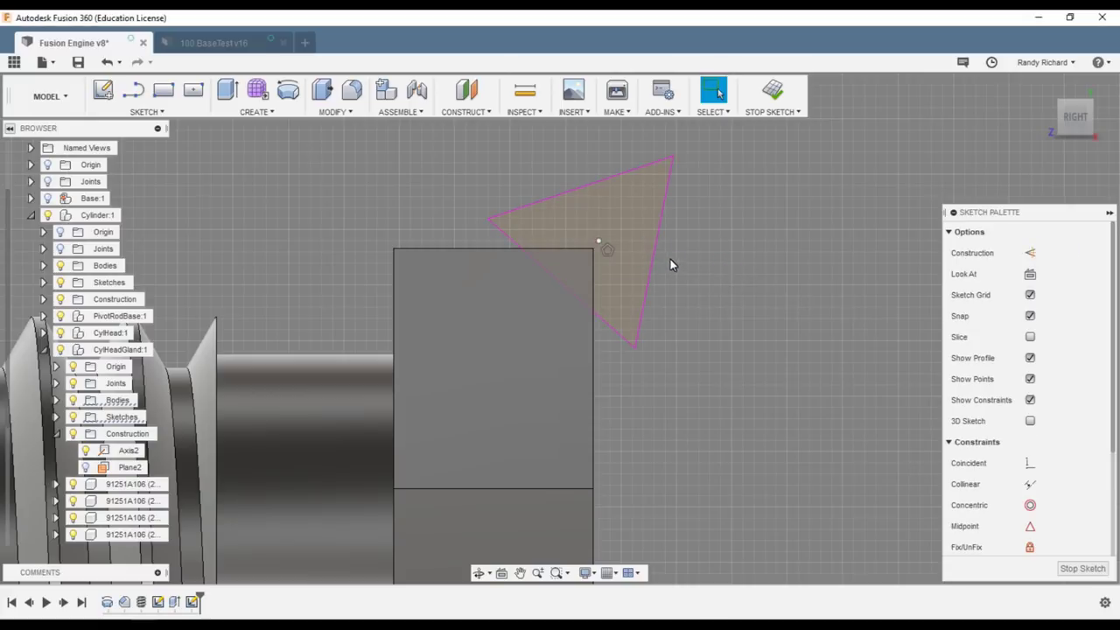
# Move the sketched triangle so its centre point sits on the hex head's outer upper corner
pyautogui.click(629, 244)
pyautogui.scroll(2, 628, 244)
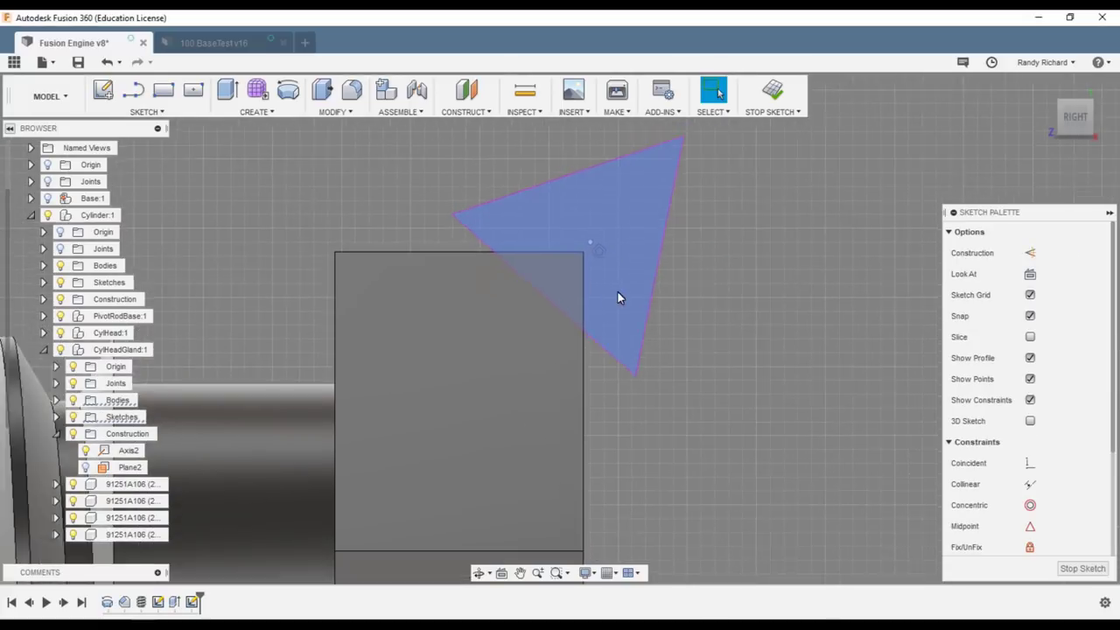
pyautogui.click(604, 350)
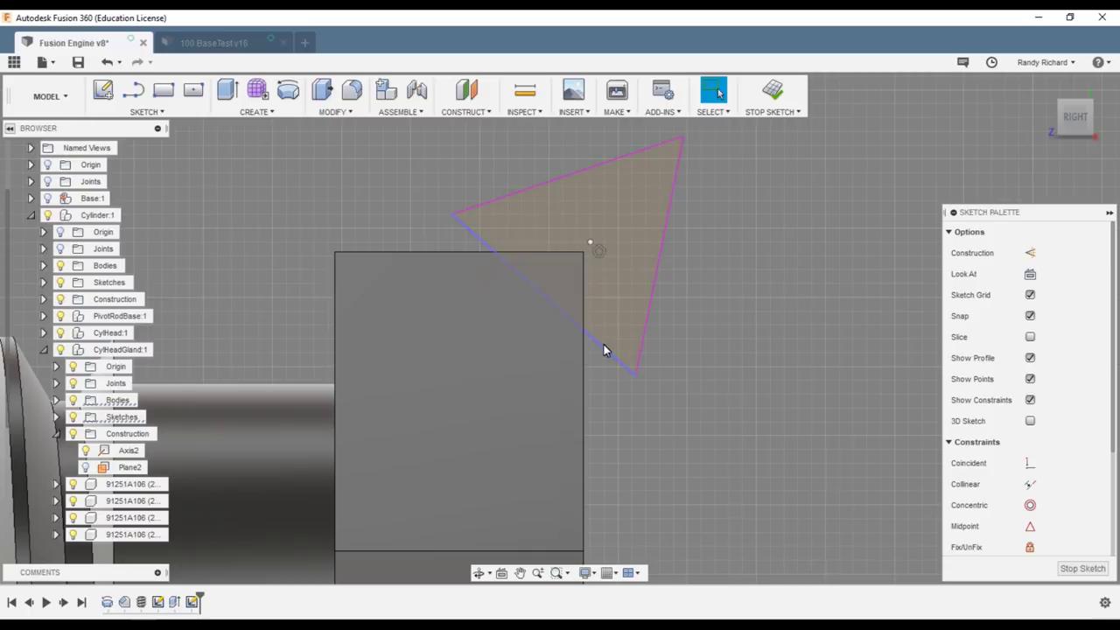
pyautogui.moveTo(599, 351)
pyautogui.mouseDown()
pyautogui.moveTo(592, 367)
pyautogui.moveTo(603, 368)
pyautogui.mouseUp()
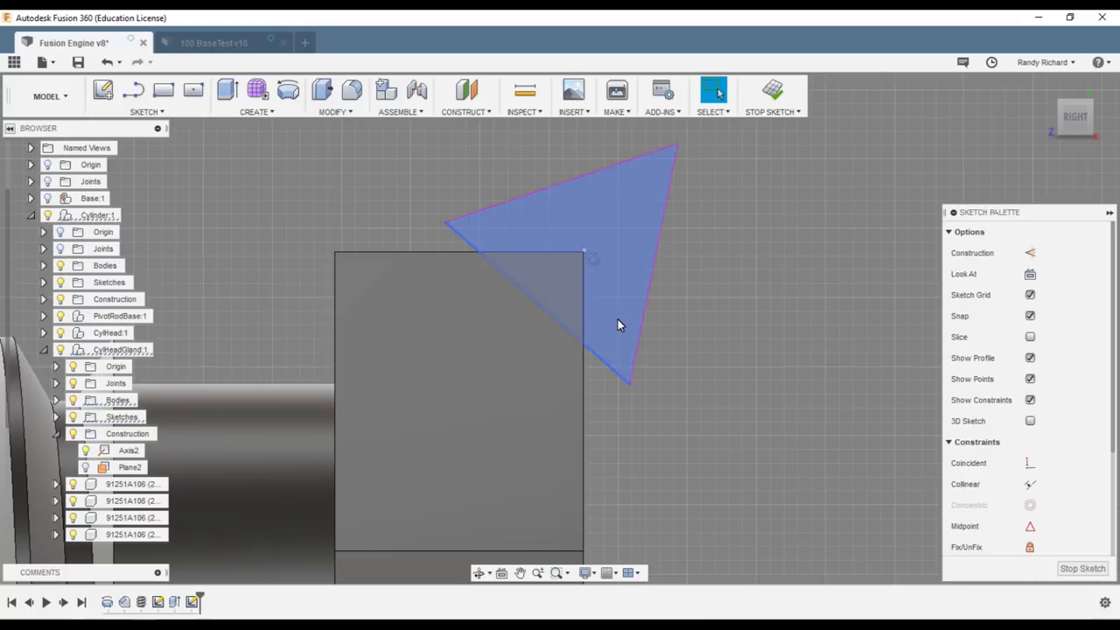
pyautogui.scroll(1, 587, 284)
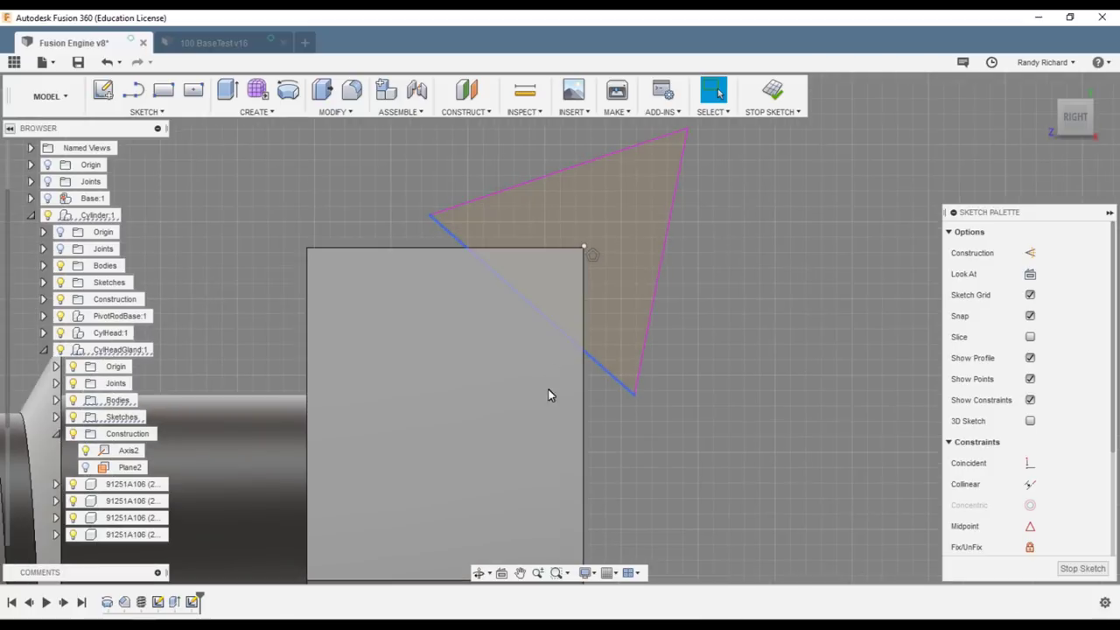
# Examine the triangle's position and angle relative to the hex head's outer corner and edges
pyautogui.scroll(-3, 495, 361)
pyautogui.scroll(-3, 495, 366)
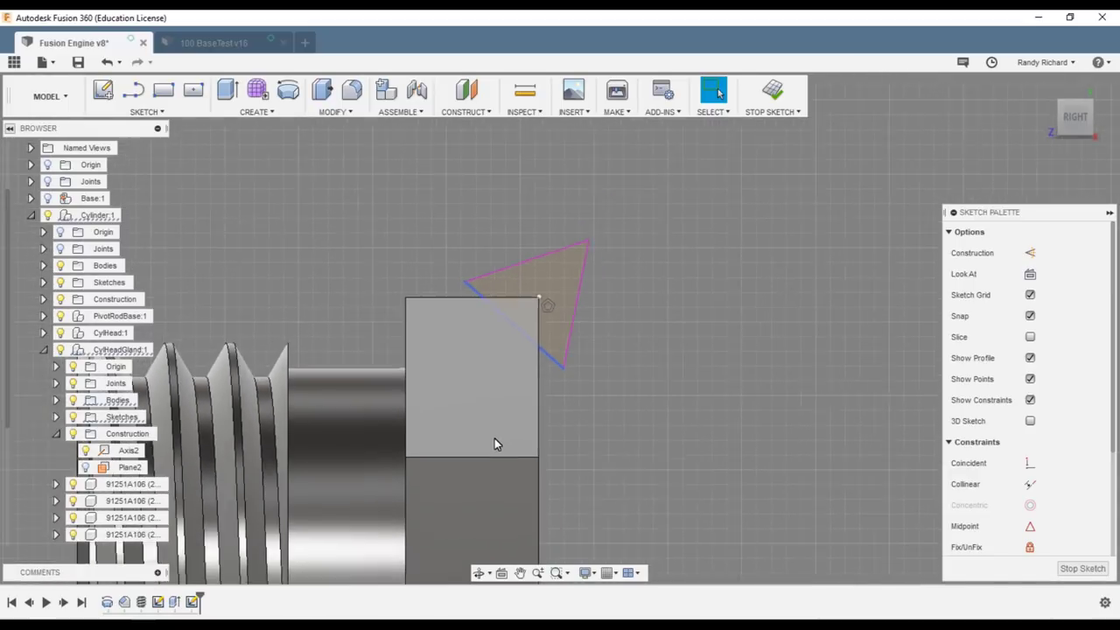
pyautogui.scroll(-5, 490, 452)
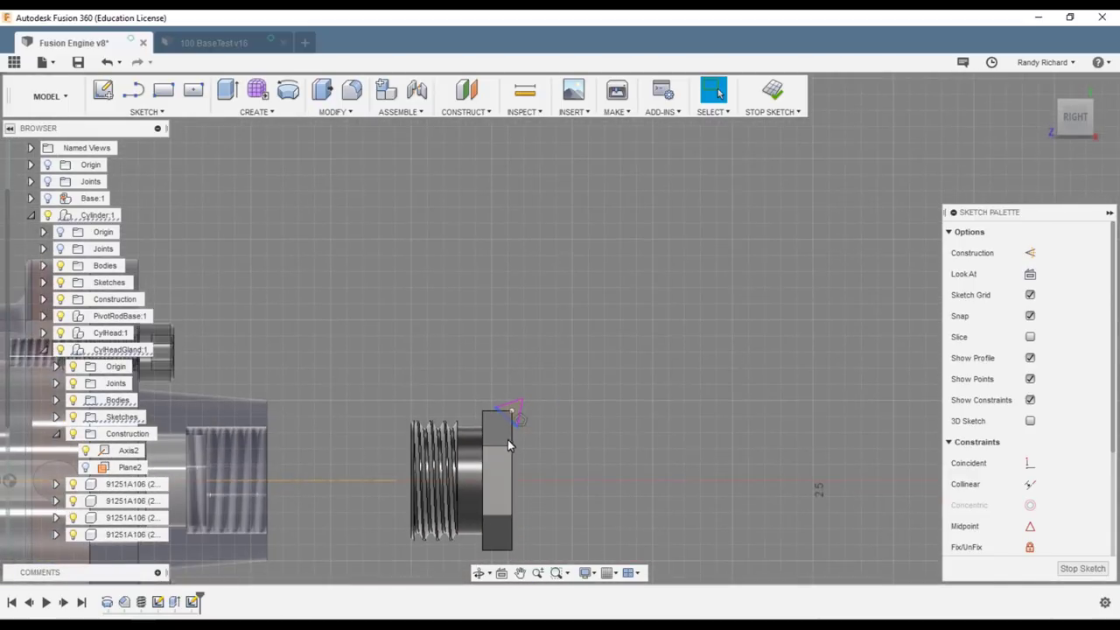
pyautogui.scroll(1, 502, 506)
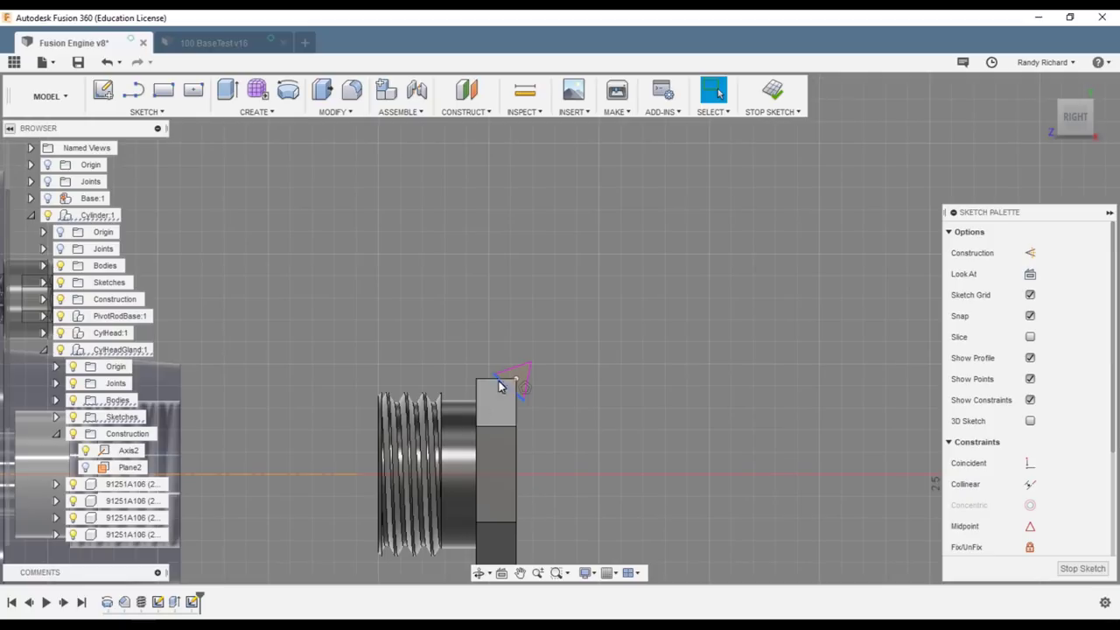
pyautogui.scroll(3, 516, 385)
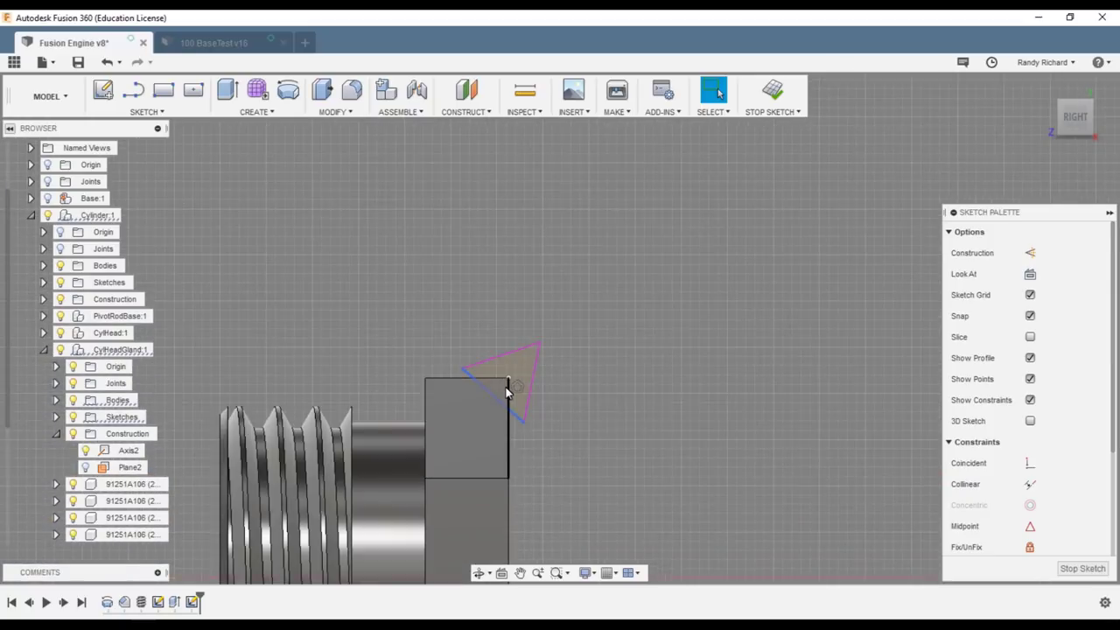
pyautogui.scroll(1, 511, 392)
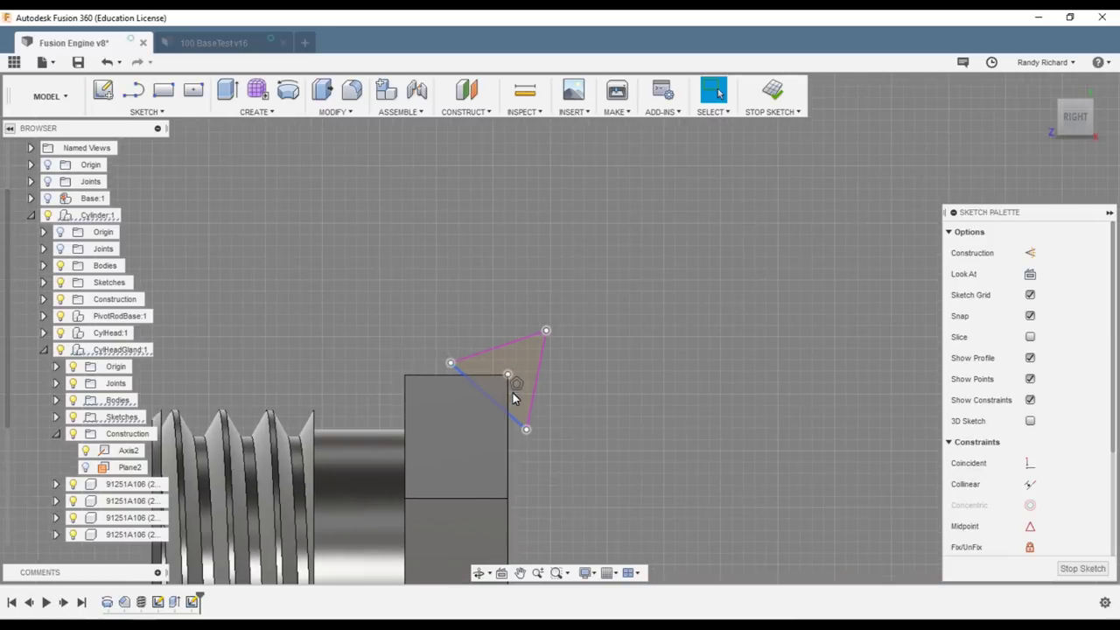
pyautogui.scroll(2, 515, 442)
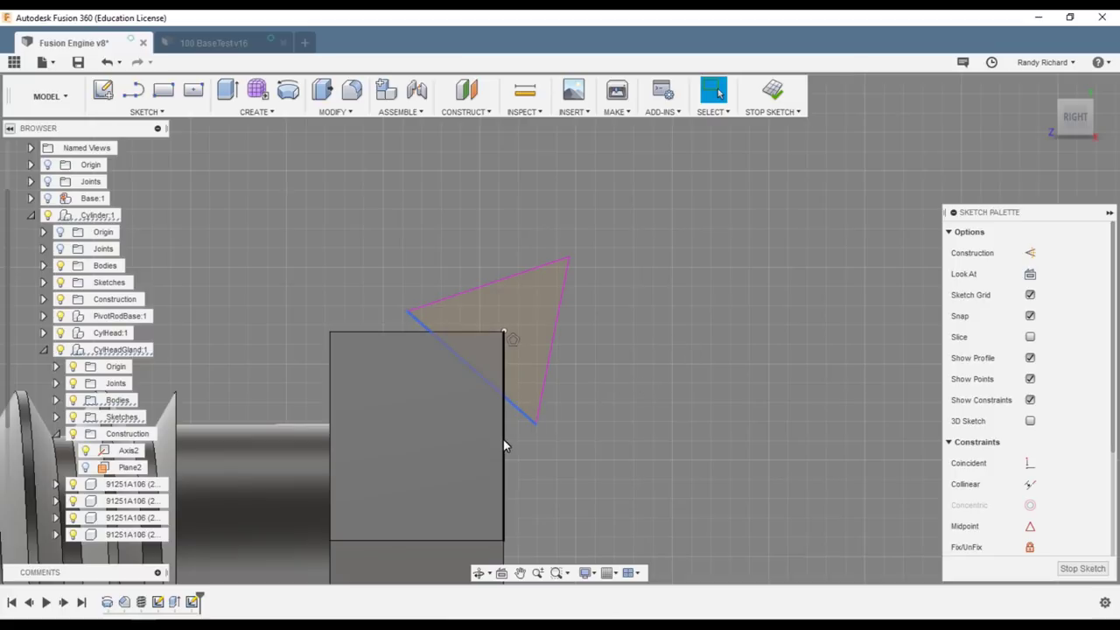
pyautogui.scroll(-1, 500, 418)
pyautogui.scroll(2, 499, 418)
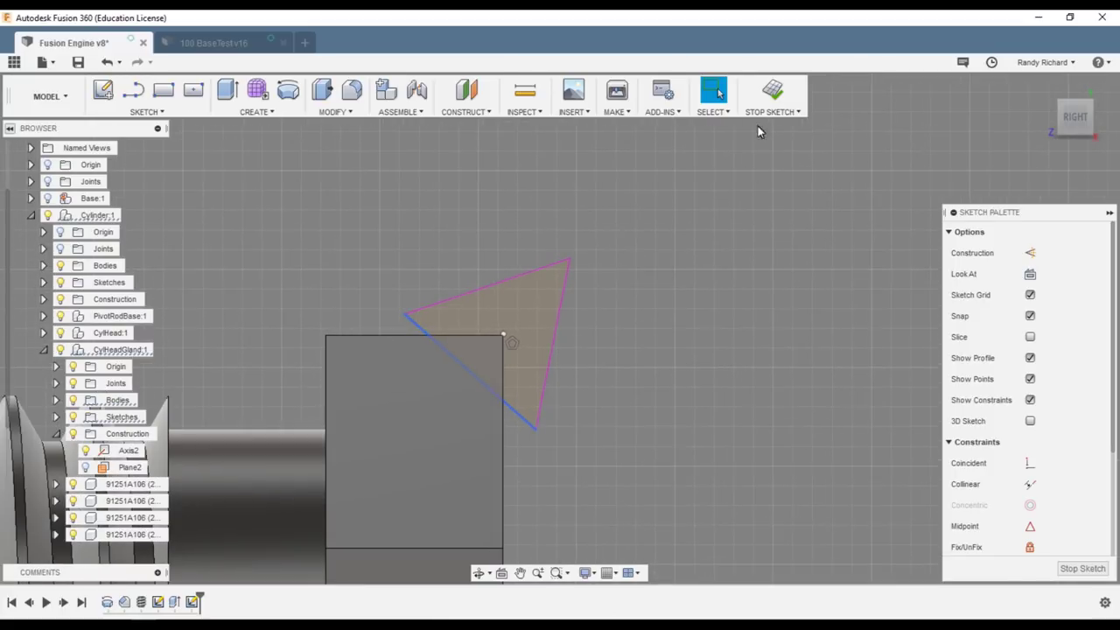
# Finish the sketch and revolve the triangle 360 degrees about Axis2 as a cut to bevel the hex head's outer corners
pyautogui.click(771, 94)
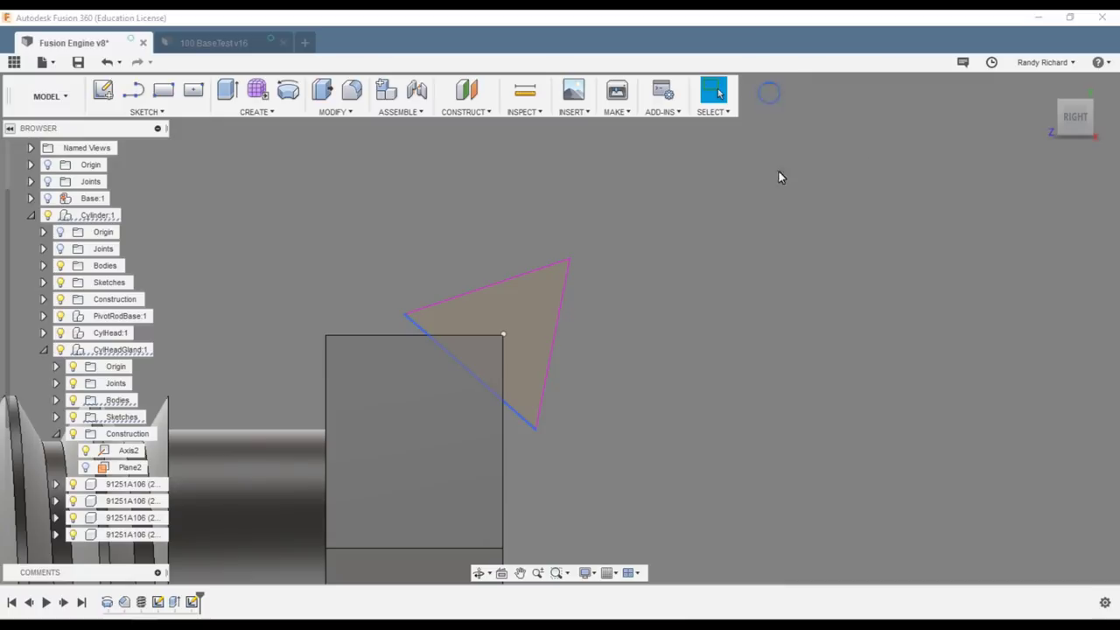
pyautogui.click(1060, 121)
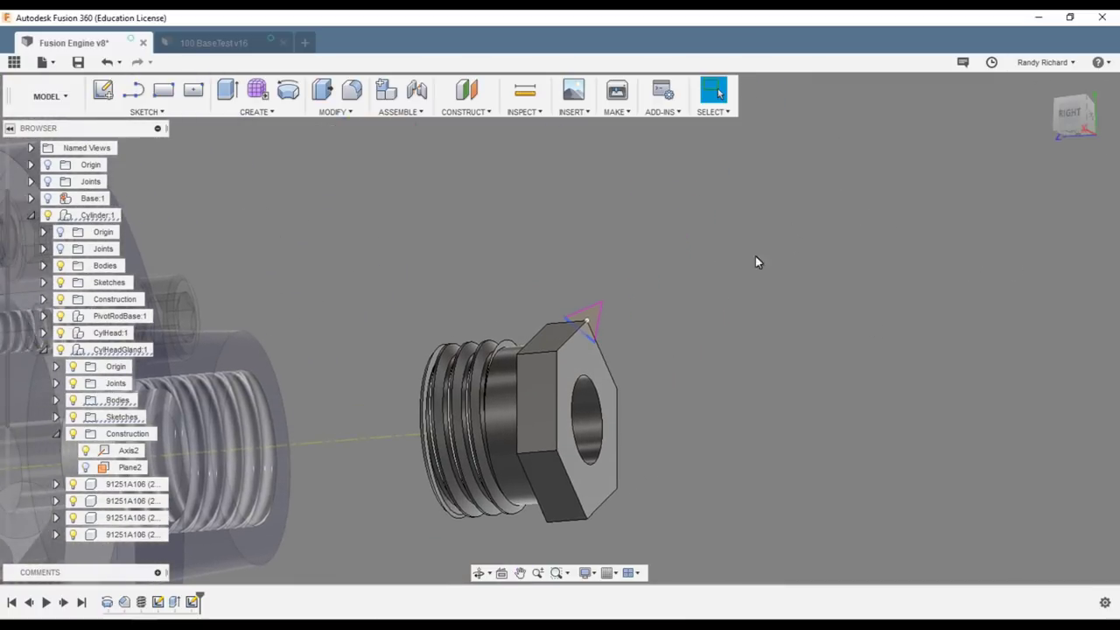
pyautogui.scroll(-2, 1043, 140)
pyautogui.moveTo(1086, 110); pyautogui.dragTo(1044, 124)
pyautogui.click(1050, 123)
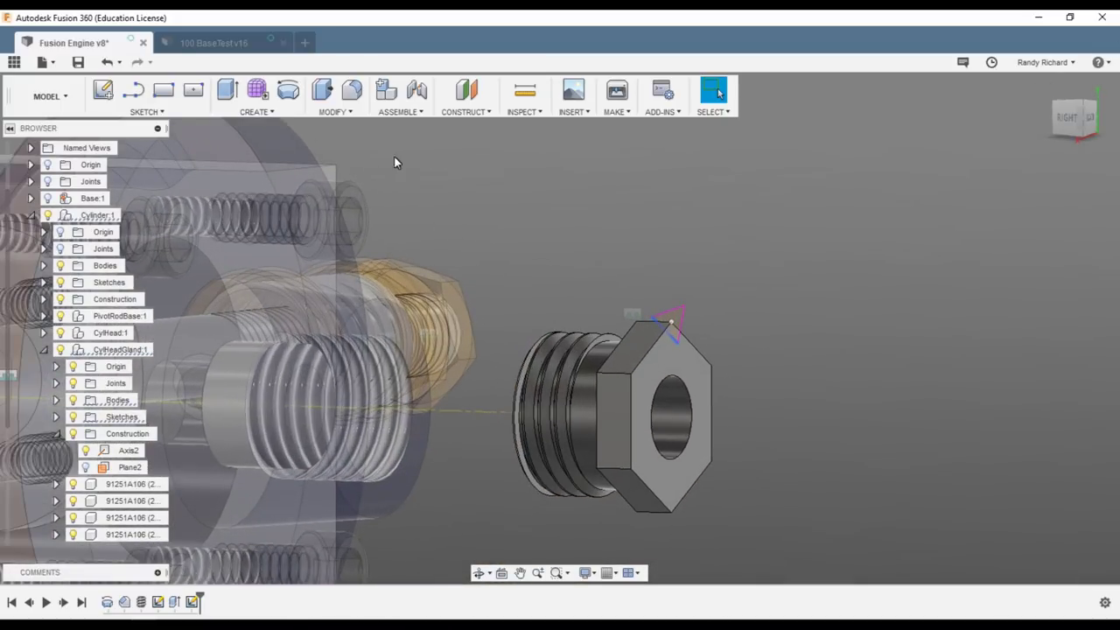
pyautogui.click(288, 90)
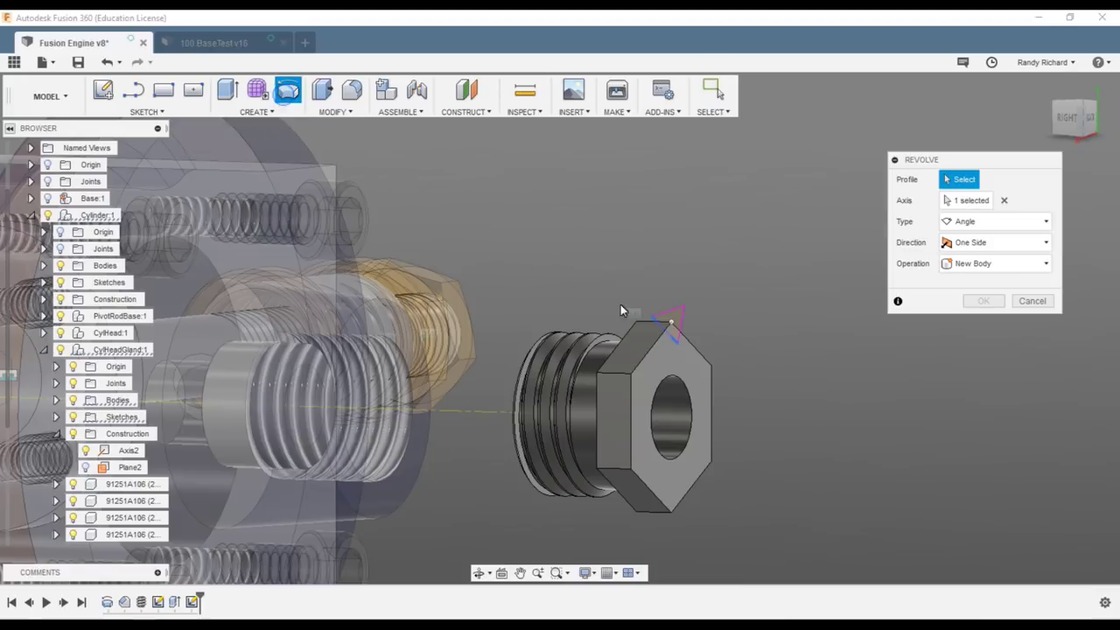
pyautogui.click(676, 319)
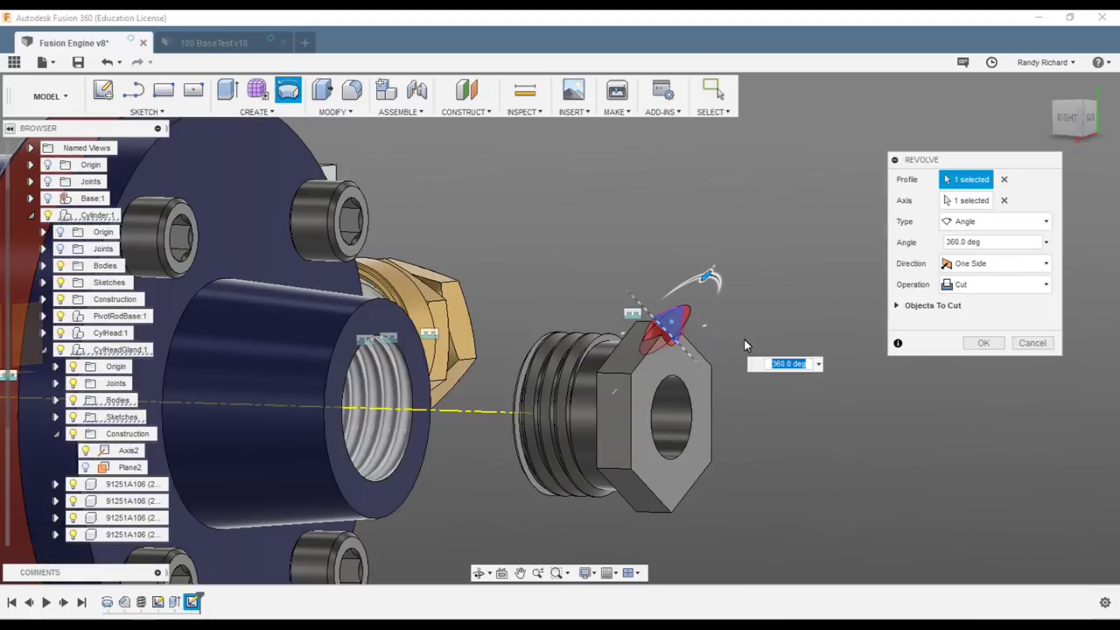
pyautogui.click(1002, 201)
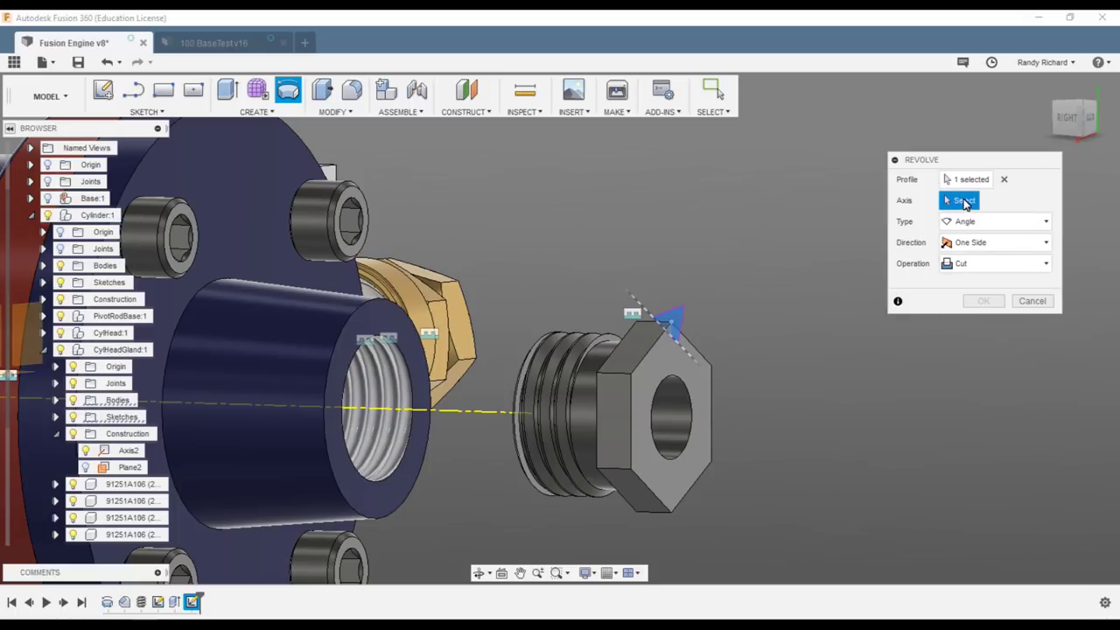
pyautogui.click(482, 413)
pyautogui.scroll(2, 665, 454)
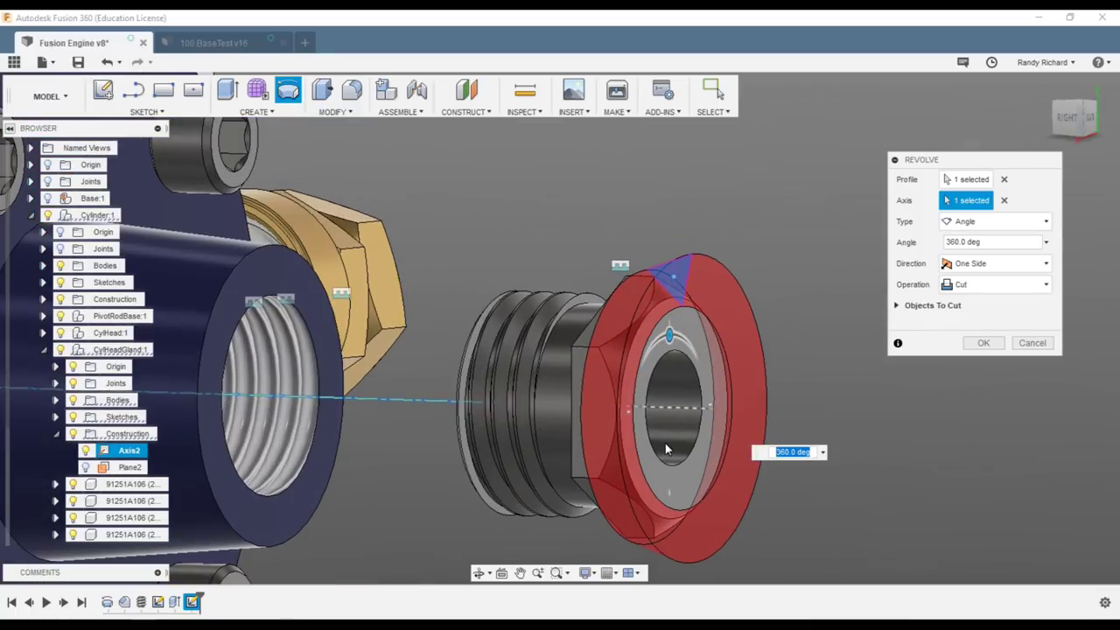
pyautogui.scroll(1, 640, 451)
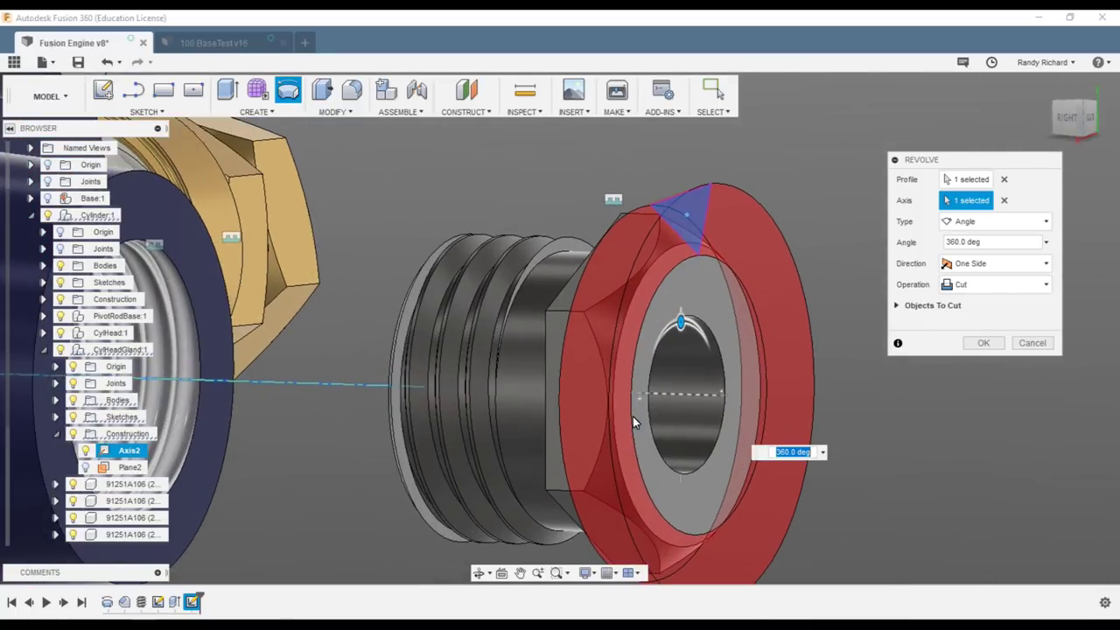
pyautogui.scroll(2, 628, 418)
pyautogui.scroll(1, 656, 273)
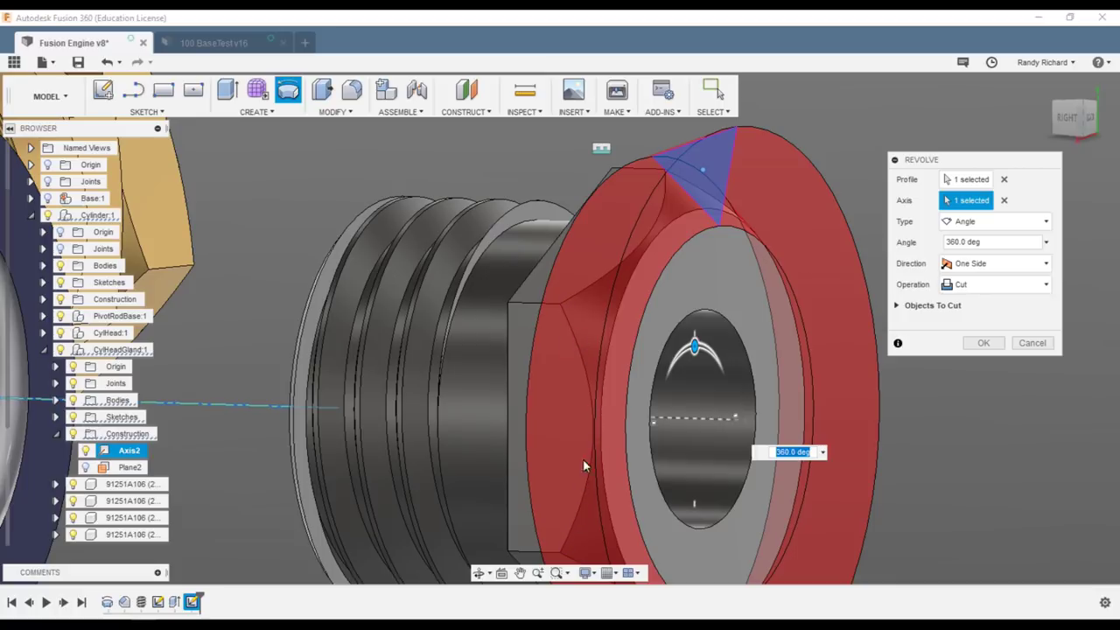
pyautogui.scroll(-3, 569, 394)
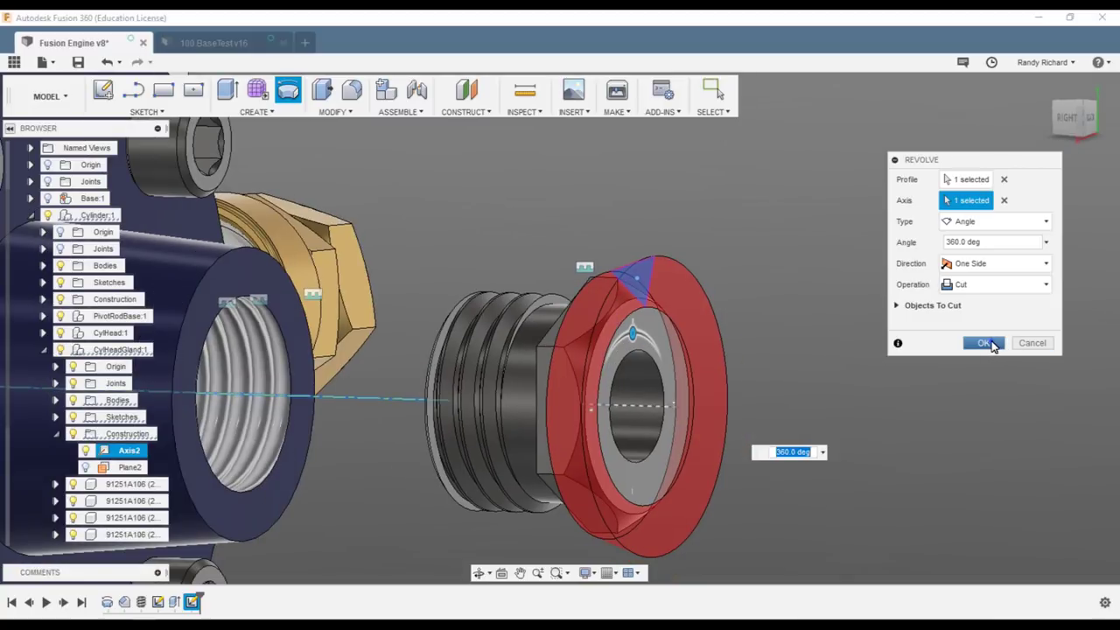
pyautogui.click(986, 343)
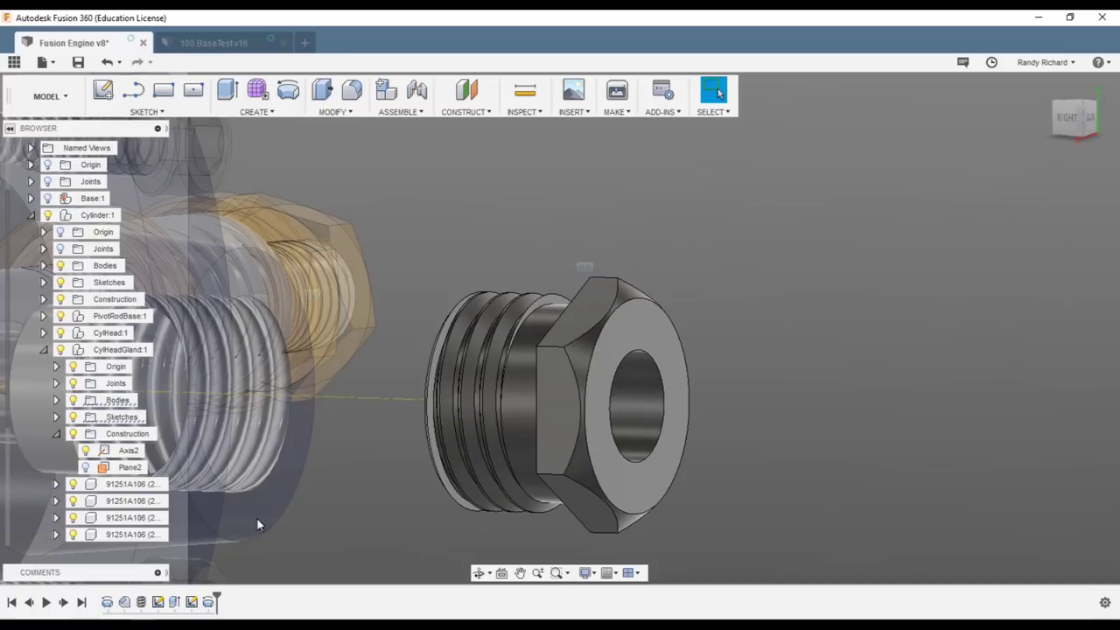
# Edit the bevel's triangle sketch, shift the triangle slightly outward from the hex head's corner to reduce the cut, and finish the sketch
pyautogui.rightClick(192, 602)
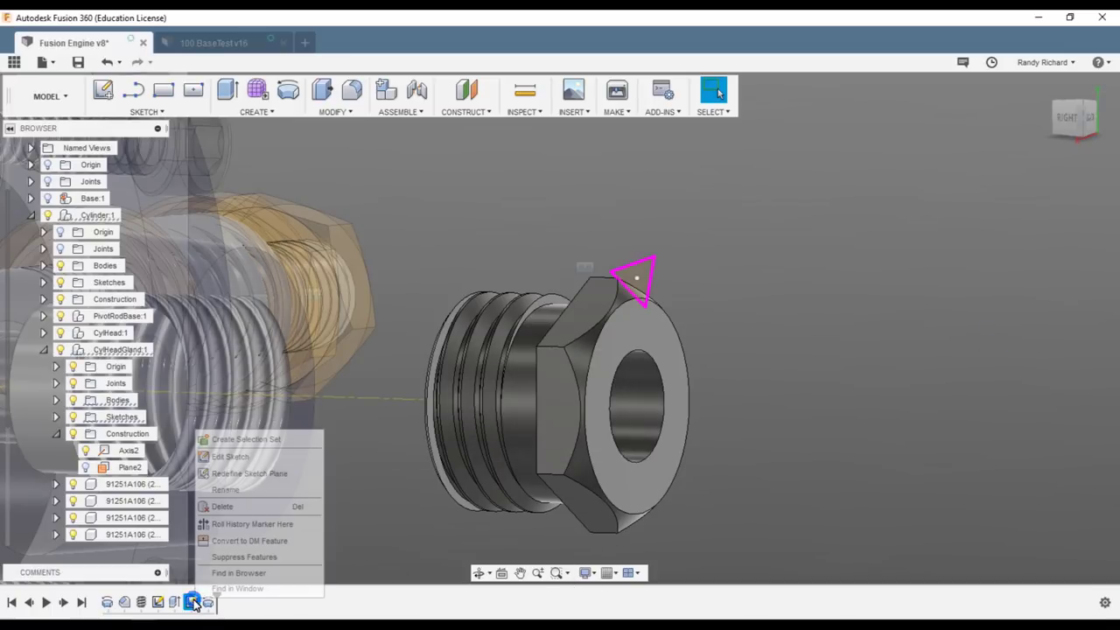
pyautogui.click(230, 457)
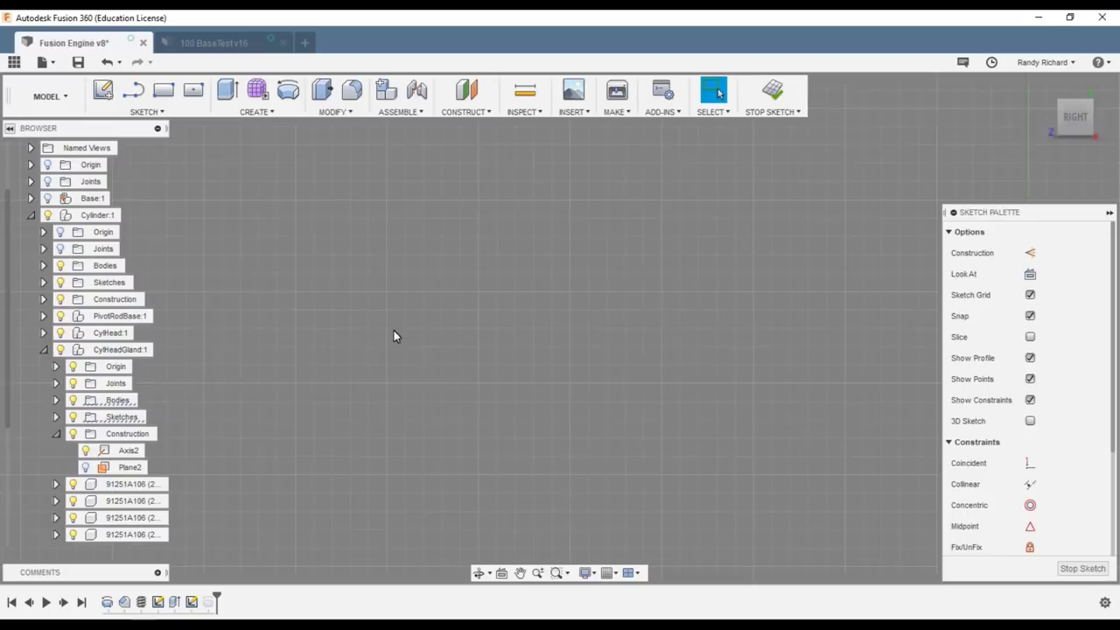
pyautogui.scroll(-5, 379, 342)
pyautogui.scroll(5, 768, 549)
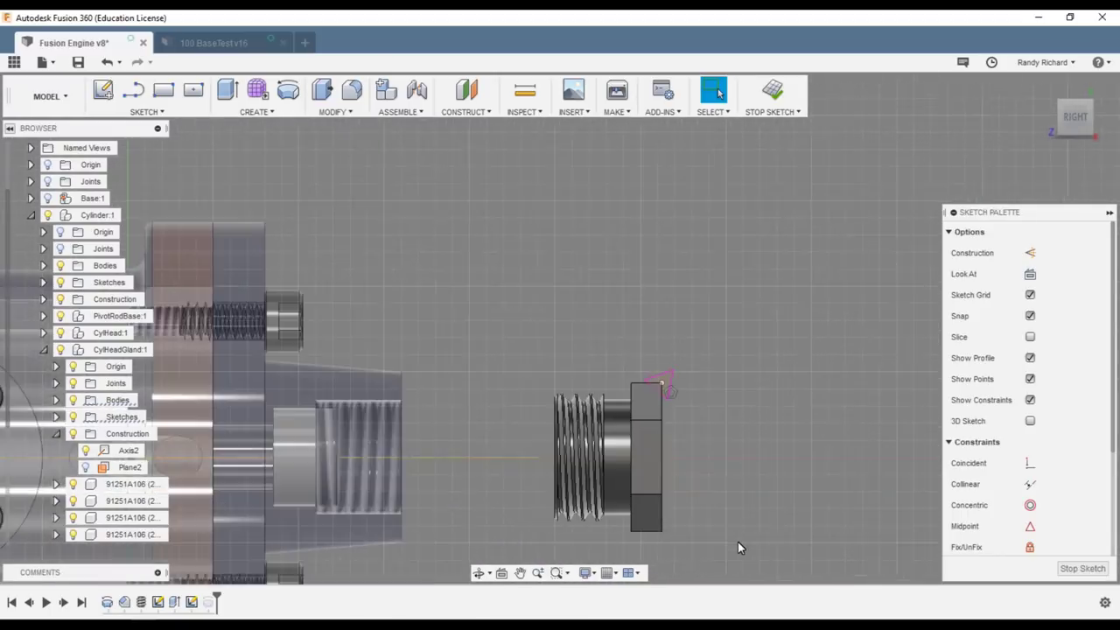
pyautogui.scroll(10, 708, 435)
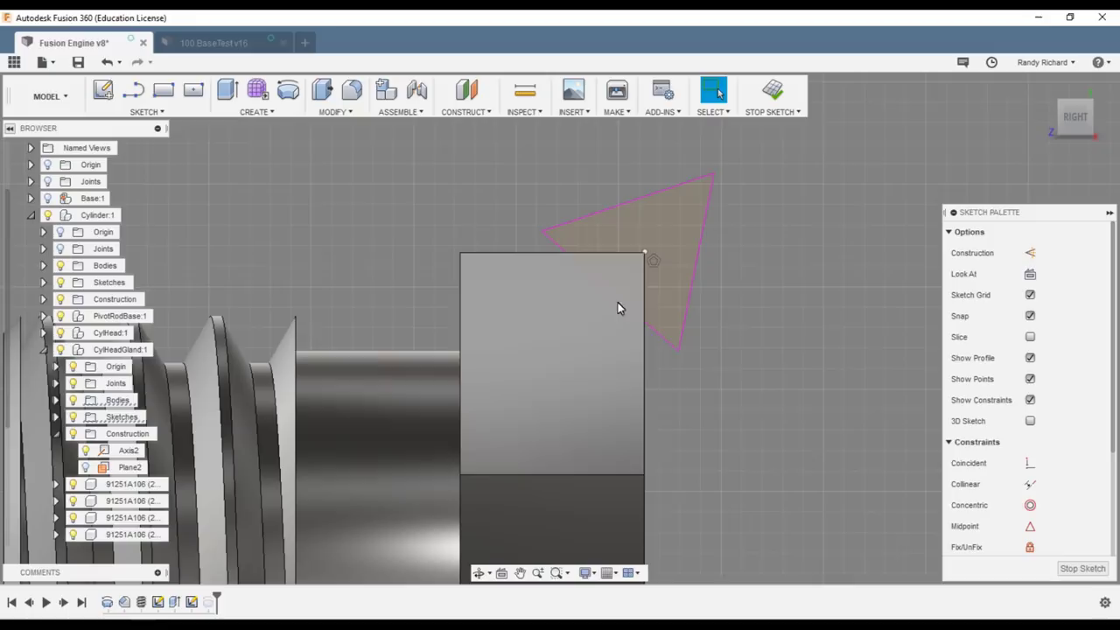
pyautogui.click(616, 300)
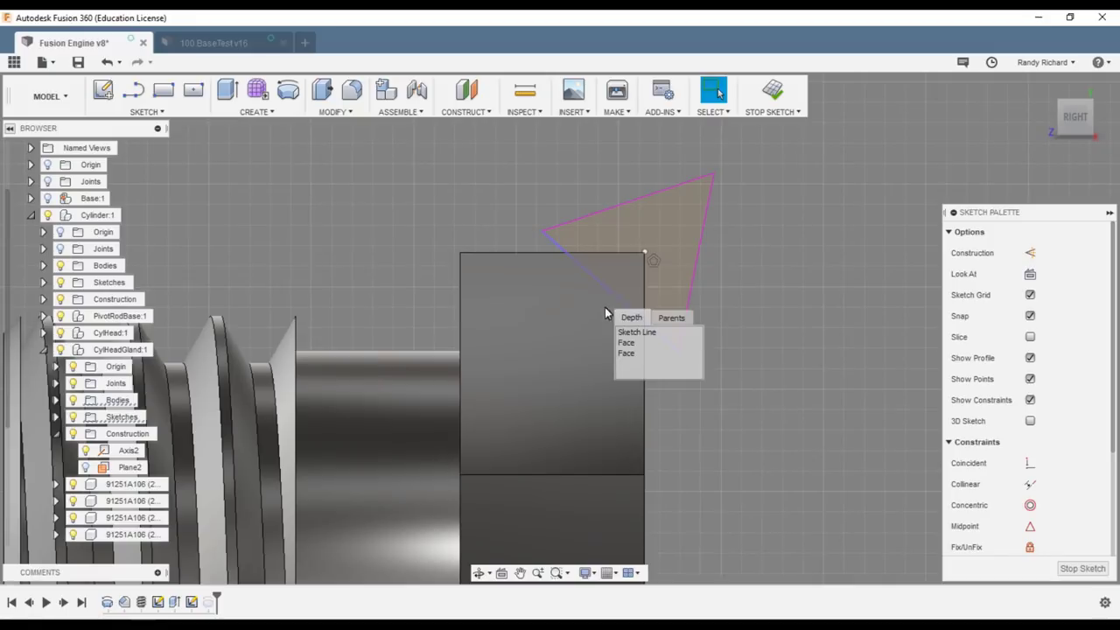
pyautogui.scroll(1, 713, 374)
pyautogui.scroll(-3, 717, 371)
pyautogui.scroll(1, 774, 186)
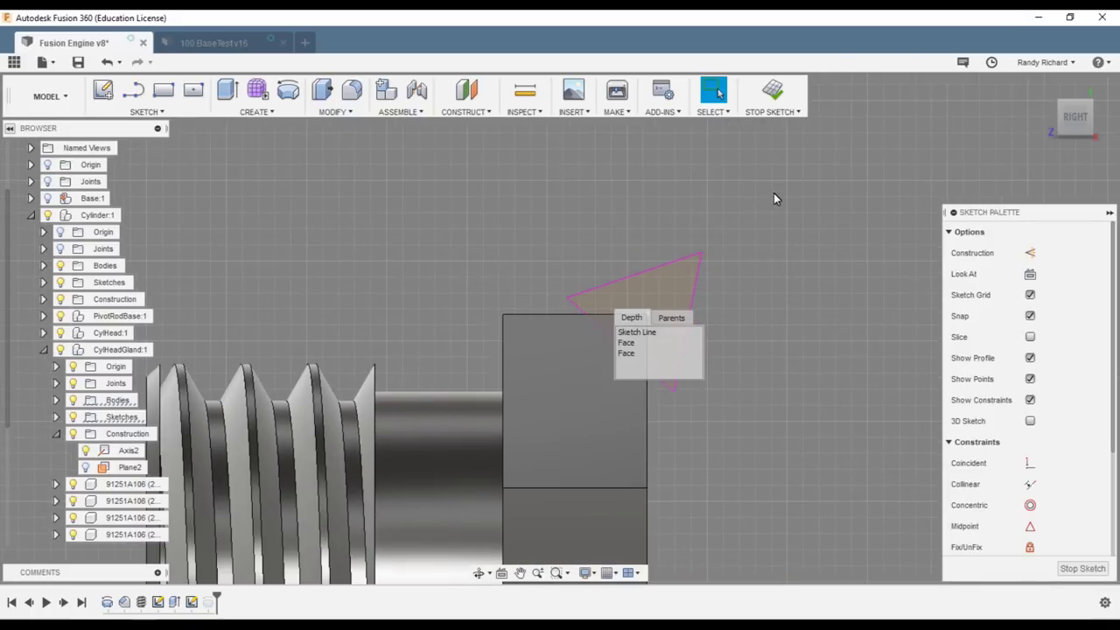
pyautogui.click(648, 333)
pyautogui.moveTo(615, 346); pyautogui.dragTo(621, 337)
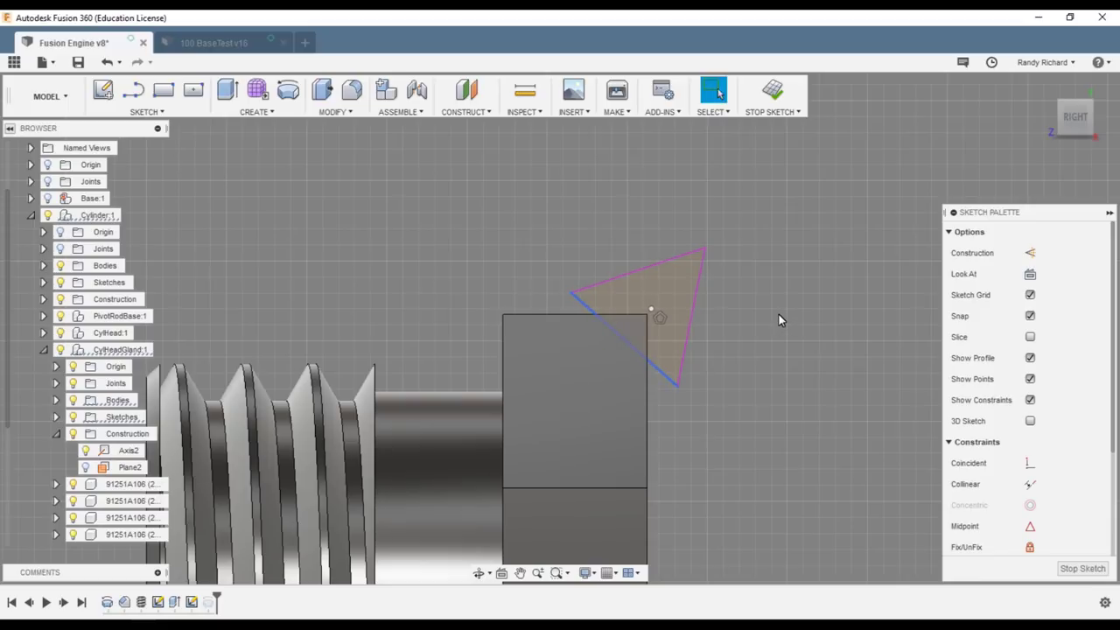
pyautogui.click(778, 319)
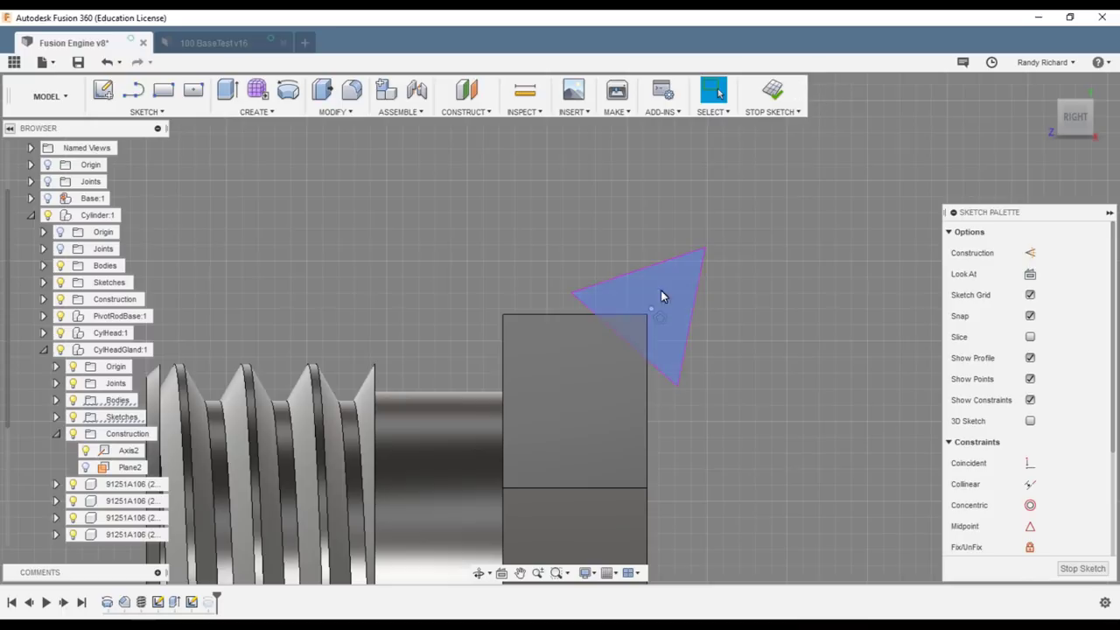
pyautogui.click(772, 90)
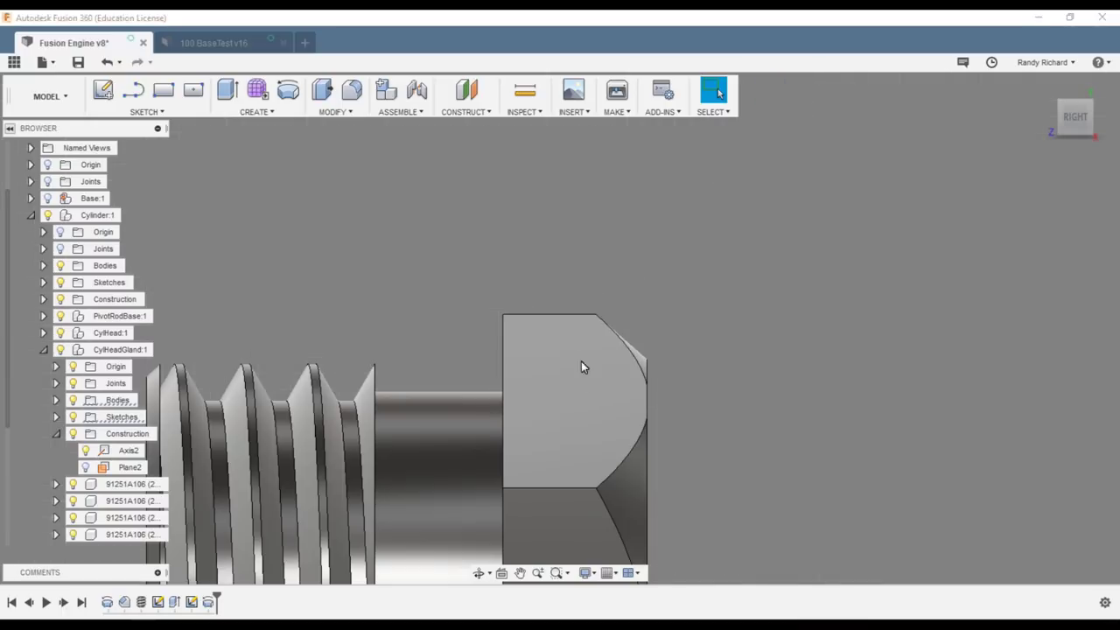
# Examine the updated bevel on the hex head's outer corners in side view and at an angle
pyautogui.scroll(-2, 583, 329)
pyautogui.scroll(-2, 640, 330)
pyautogui.scroll(-1, 639, 386)
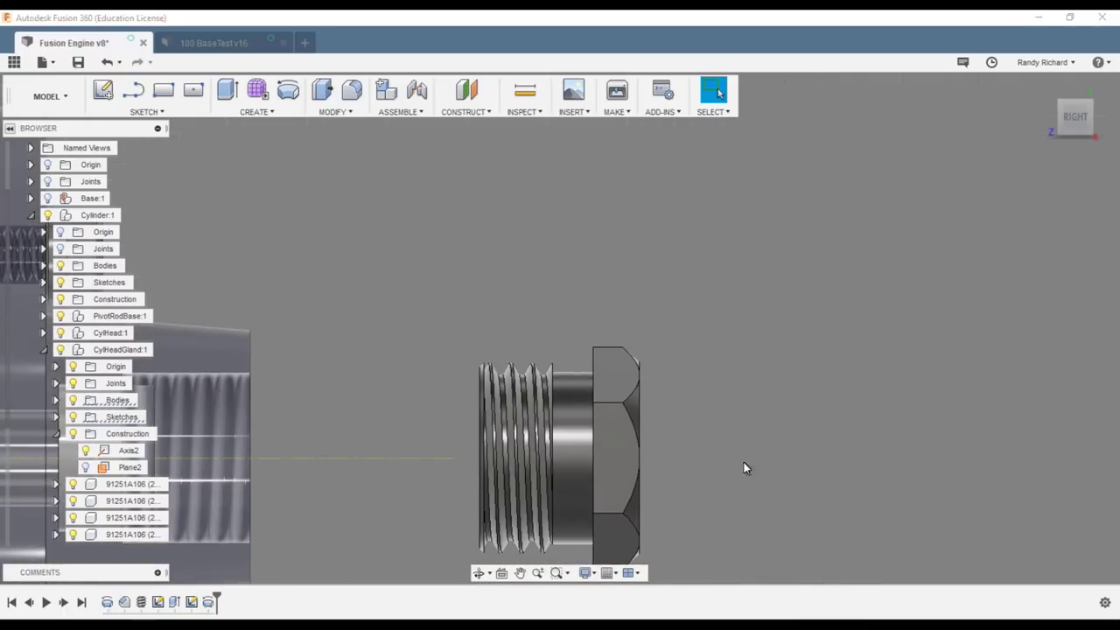
pyautogui.moveTo(1092, 118); pyautogui.dragTo(1072, 116)
pyautogui.click(1073, 117)
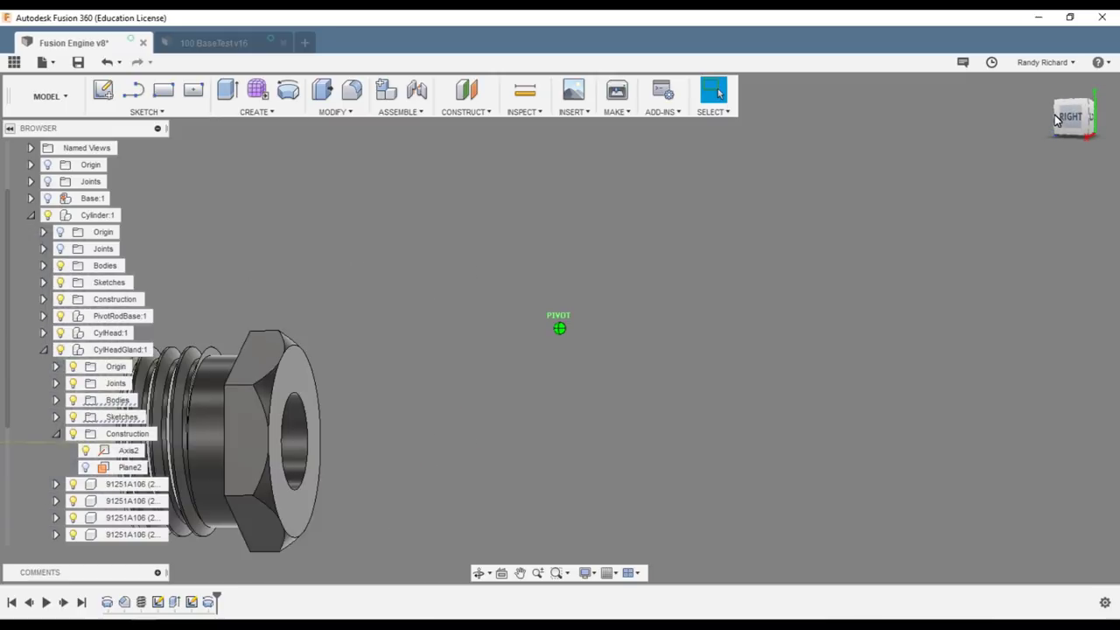
pyautogui.scroll(-4, 773, 292)
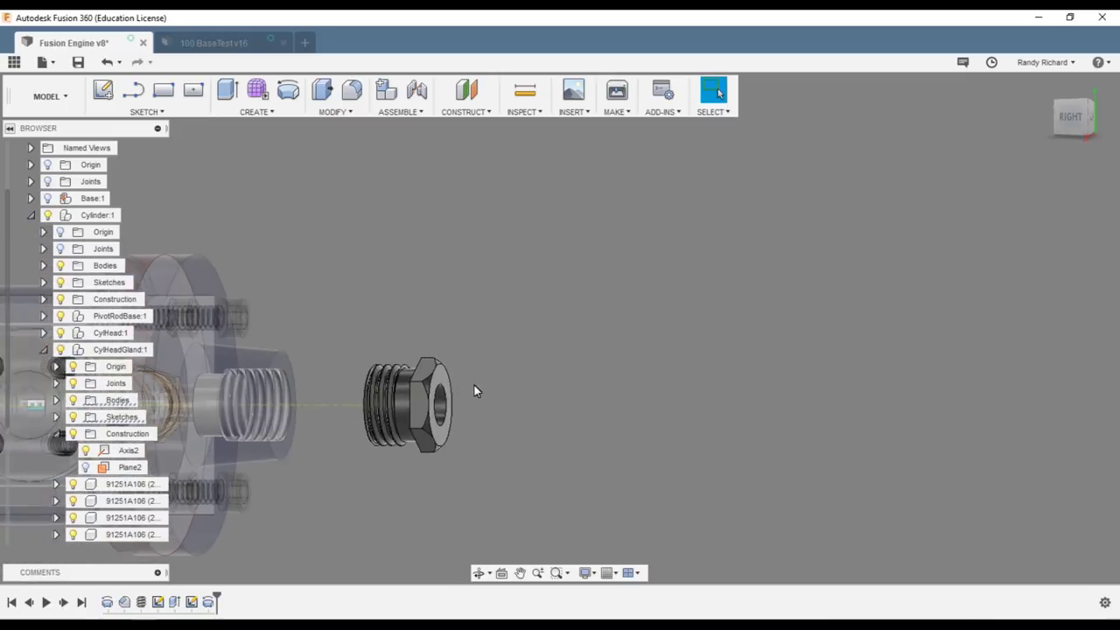
pyautogui.scroll(5, 473, 381)
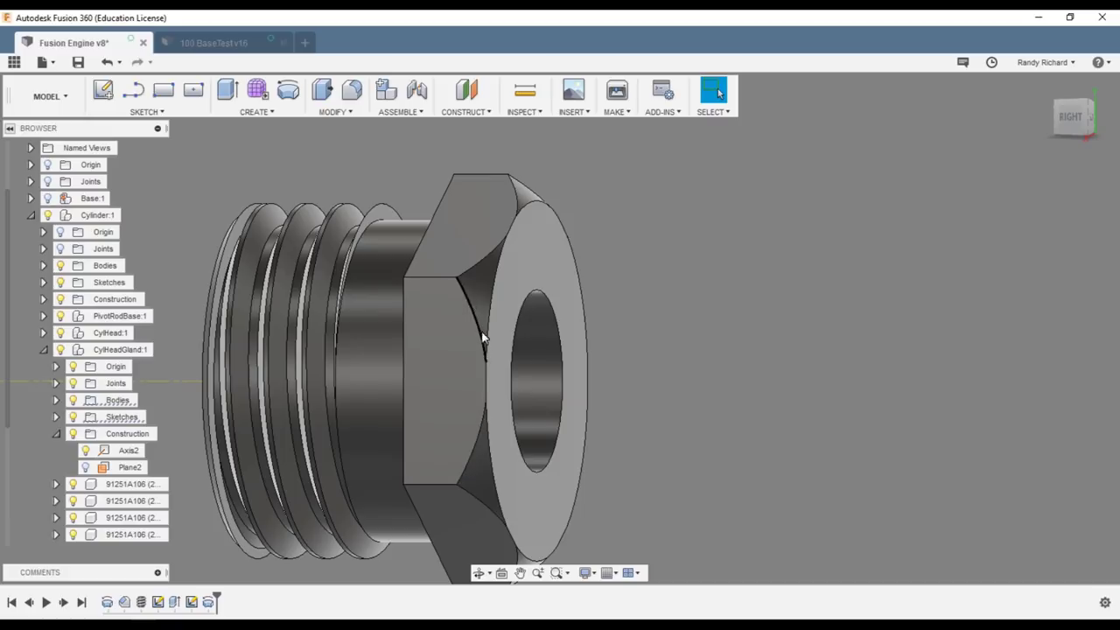
pyautogui.scroll(-3, 462, 413)
pyautogui.scroll(-2, 516, 319)
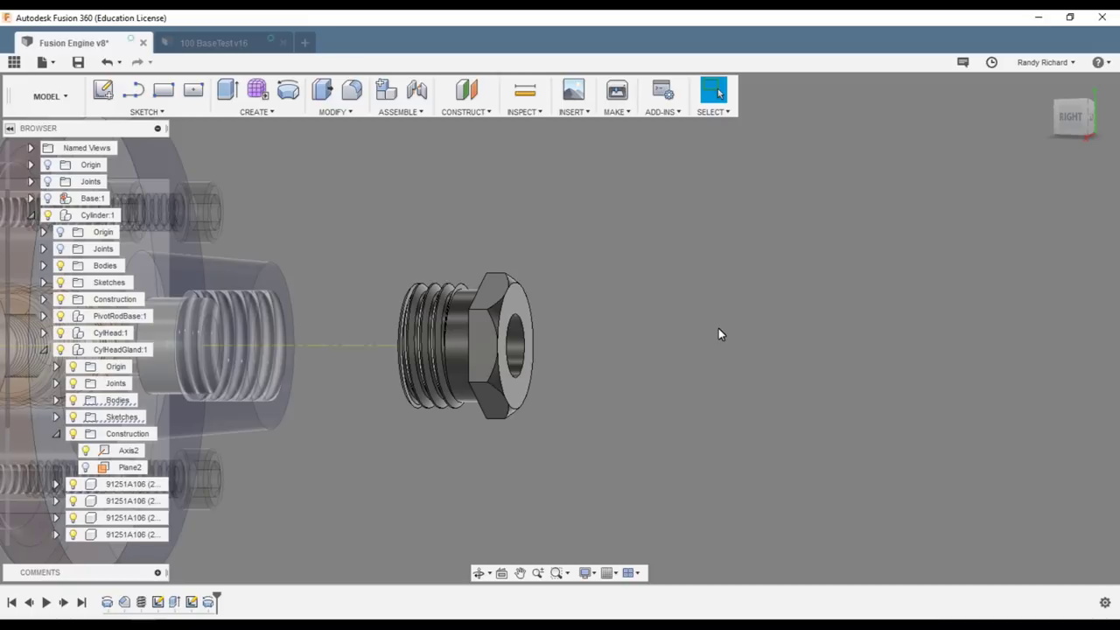
# Apply the bright gold metal appearance already used in the design to the packing nut body
pyautogui.press('a')
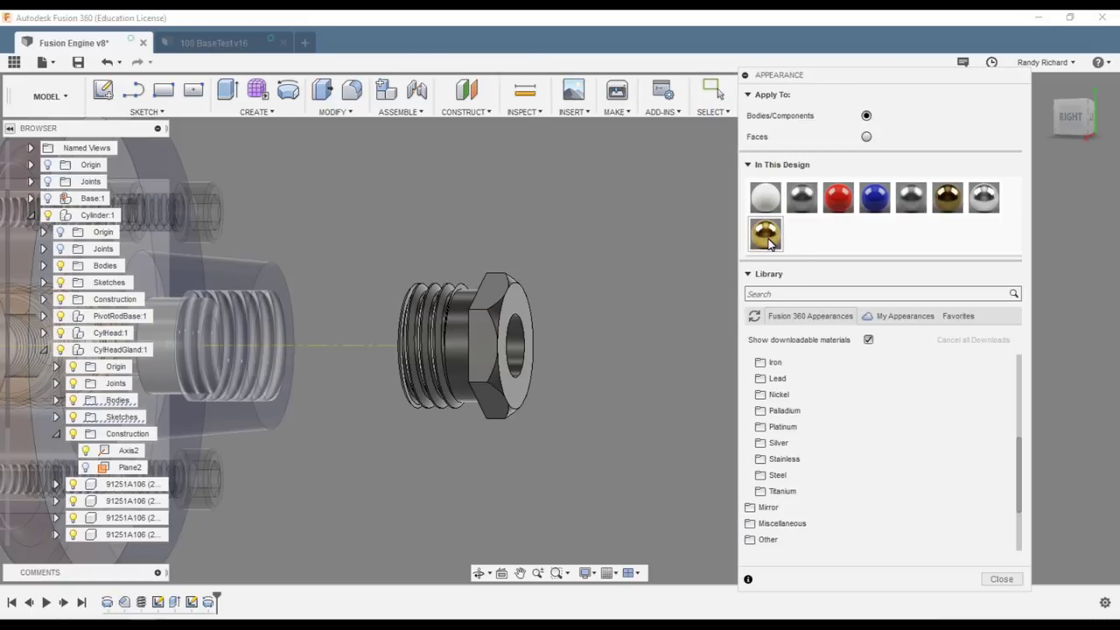
pyautogui.moveTo(777, 248); pyautogui.dragTo(511, 302)
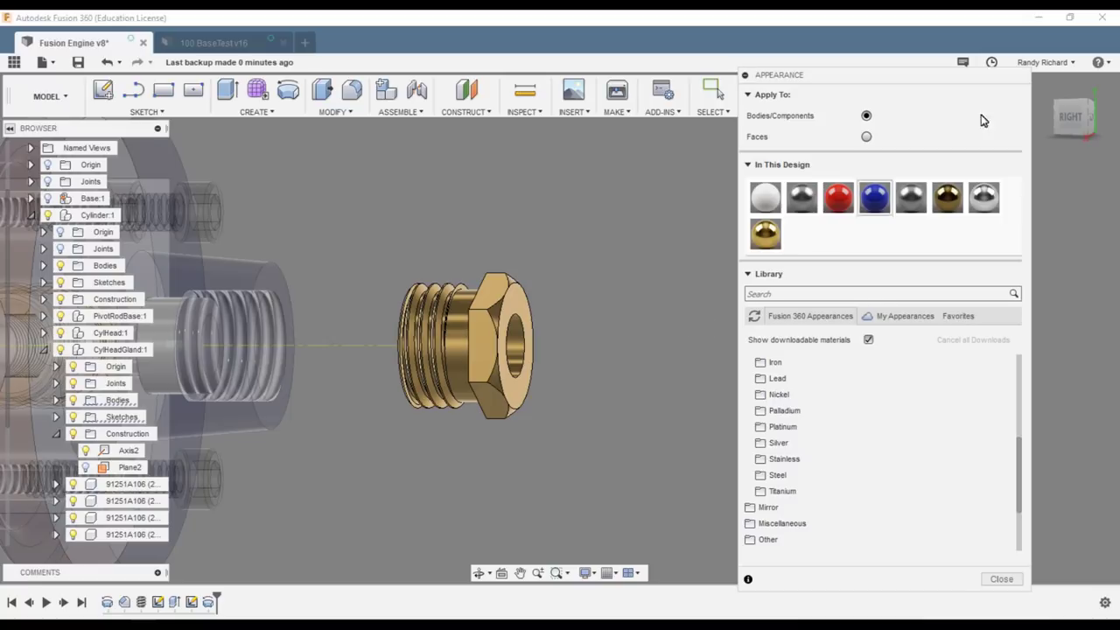
pyautogui.click(1001, 578)
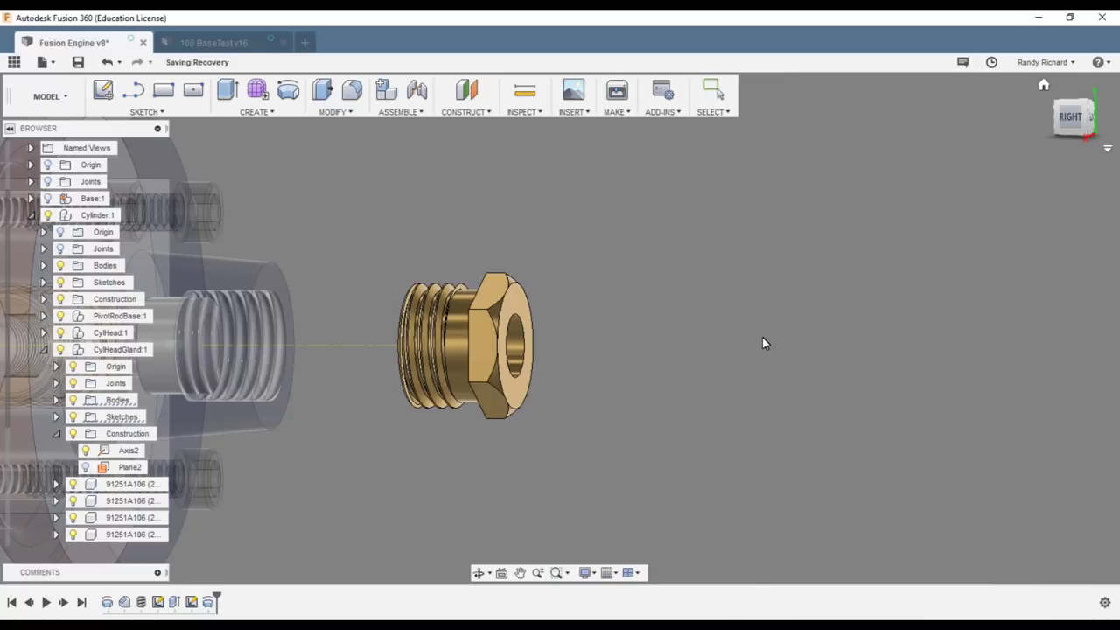
# Set up a slider joint from the bore centre on the packing nut's outer hex face to the centre of the gland's threaded opening
pyautogui.scroll(-4, 1015, 109)
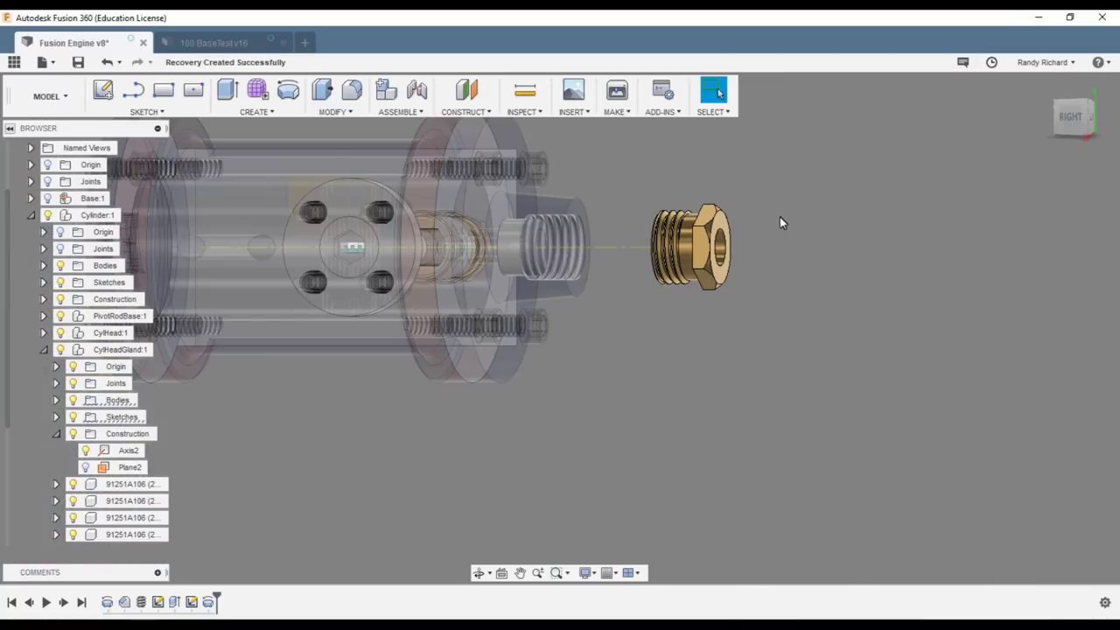
pyautogui.scroll(2, 781, 217)
pyautogui.scroll(-2, 867, 194)
pyautogui.moveTo(869, 196); pyautogui.dragTo(860, 327, button='middle')
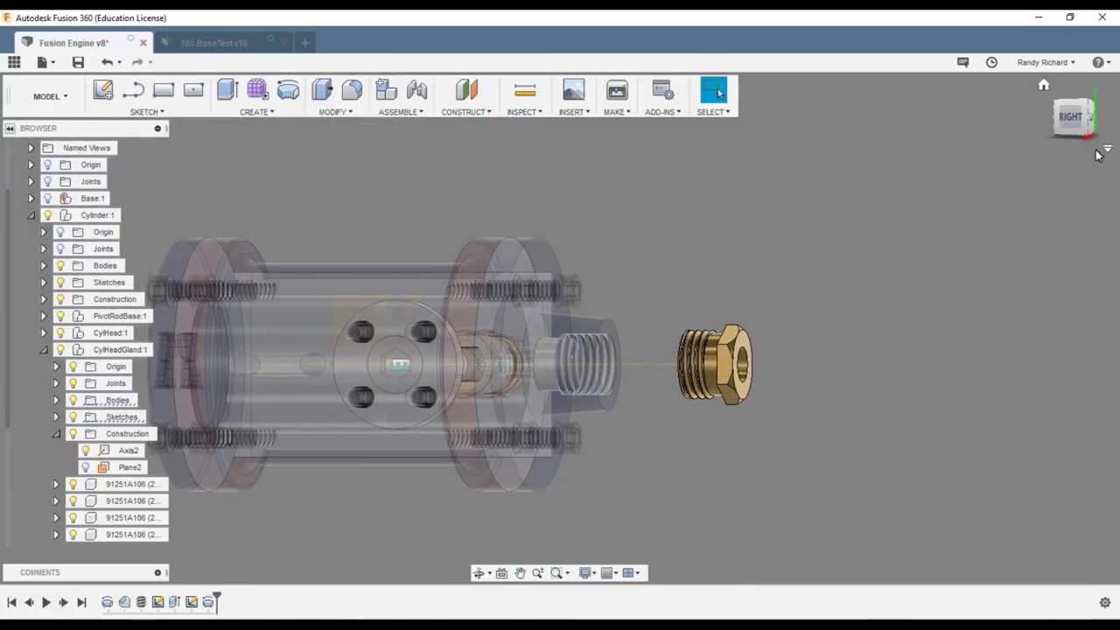
pyautogui.moveTo(1073, 117); pyautogui.dragTo(1057, 135)
pyautogui.scroll(-3, 766, 293)
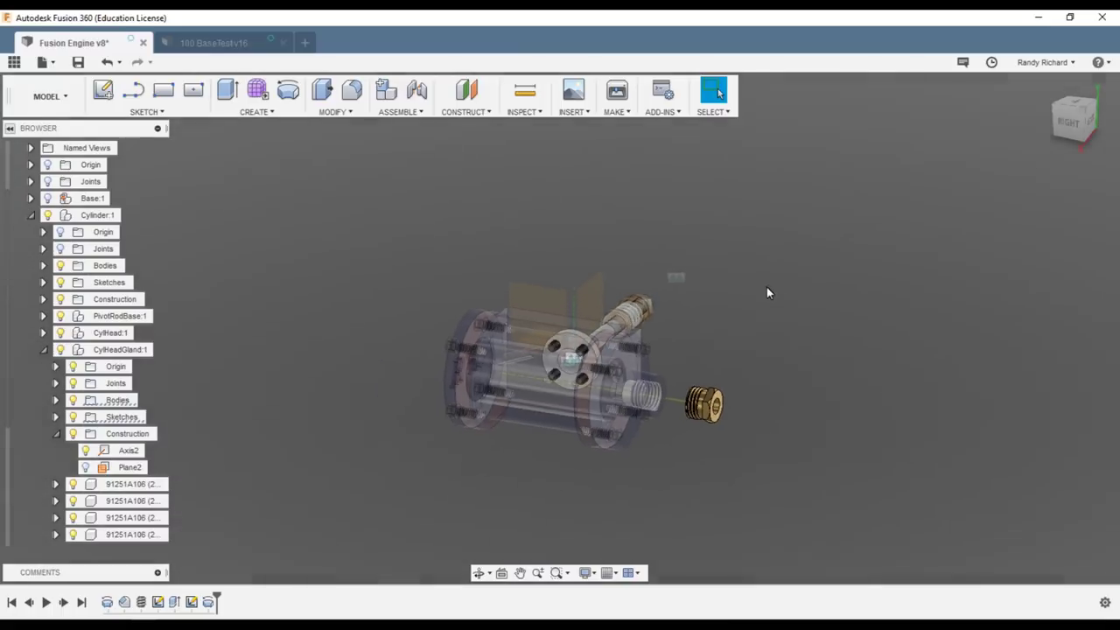
pyautogui.scroll(5, 793, 338)
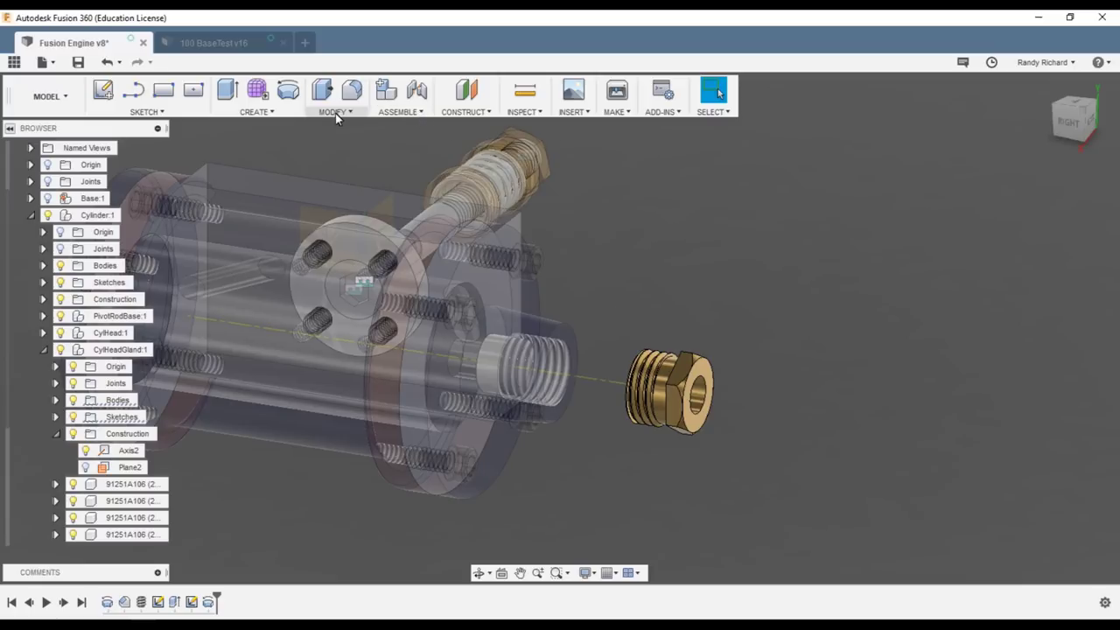
pyautogui.click(417, 91)
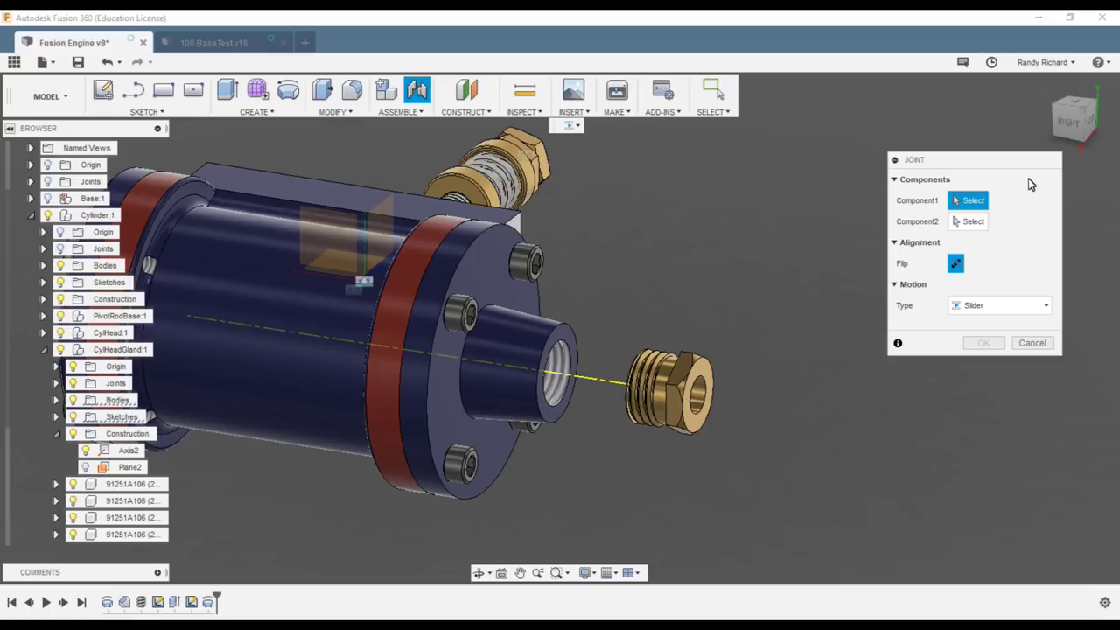
pyautogui.scroll(-2, 634, 312)
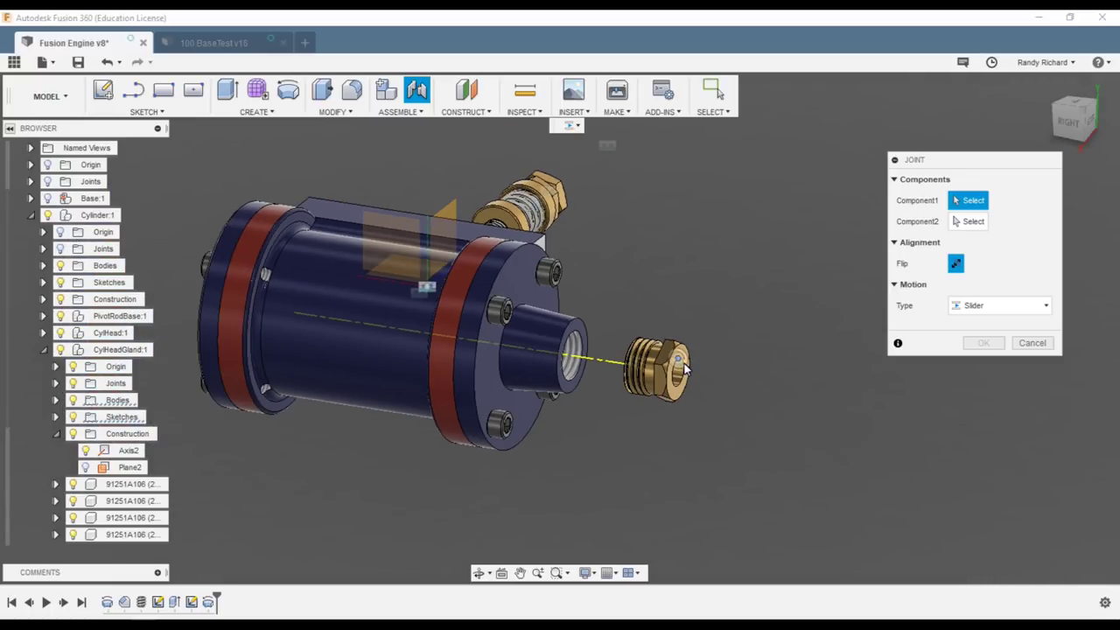
pyautogui.scroll(1, 633, 356)
pyautogui.scroll(3, 700, 361)
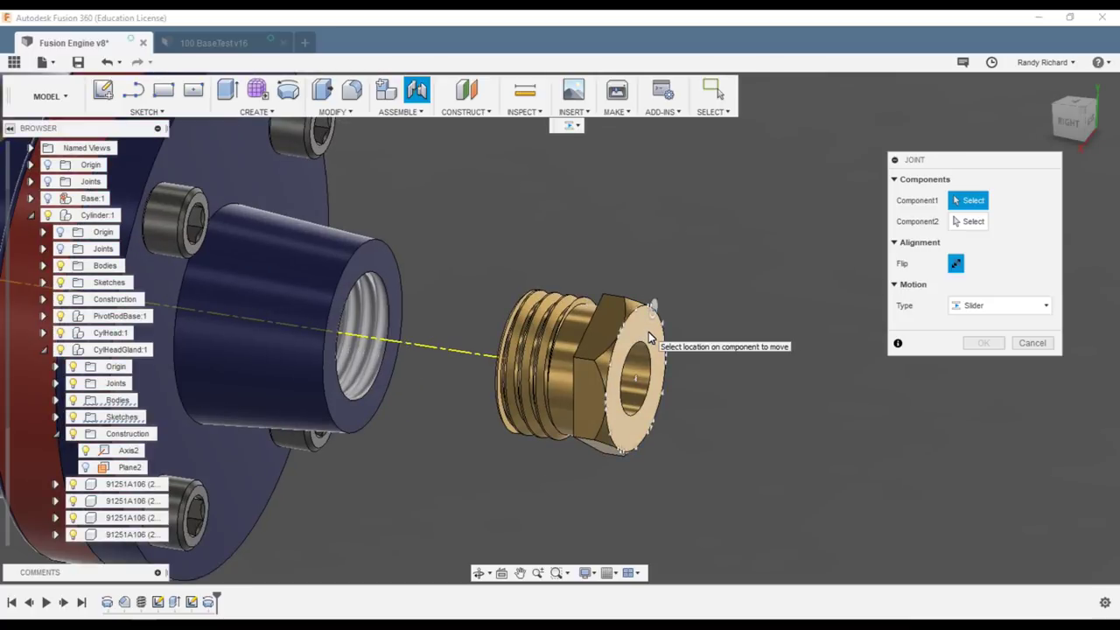
pyautogui.click(637, 383)
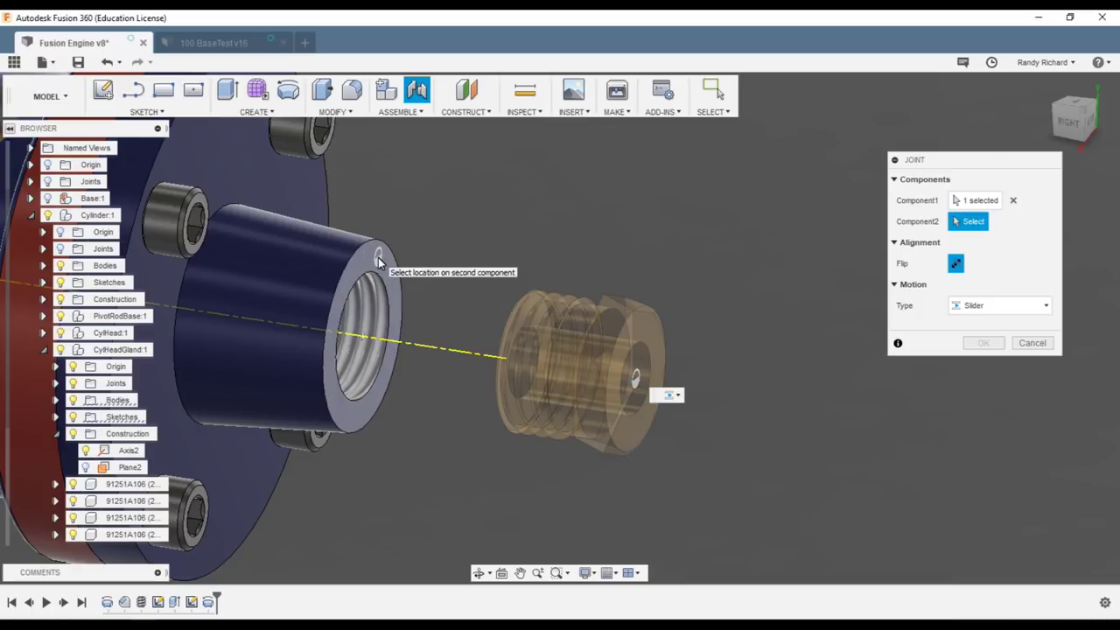
pyautogui.click(363, 341)
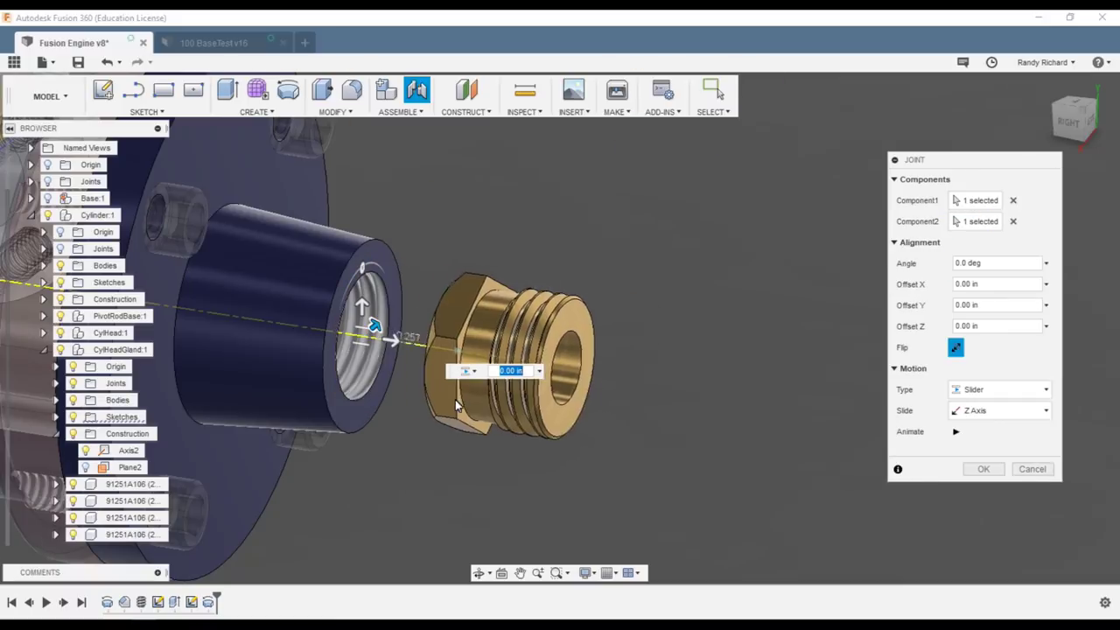
# Flip the nut so its thread faces into the gland, preview the Z Axis slide, and accept the slider joint
pyautogui.click(957, 350)
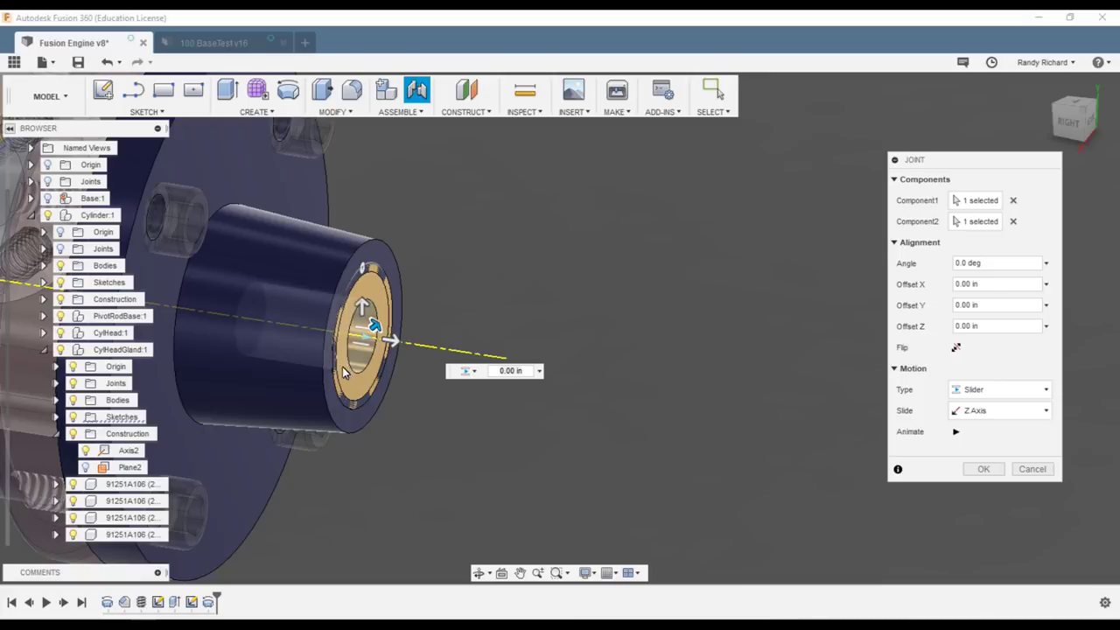
pyautogui.click(955, 431)
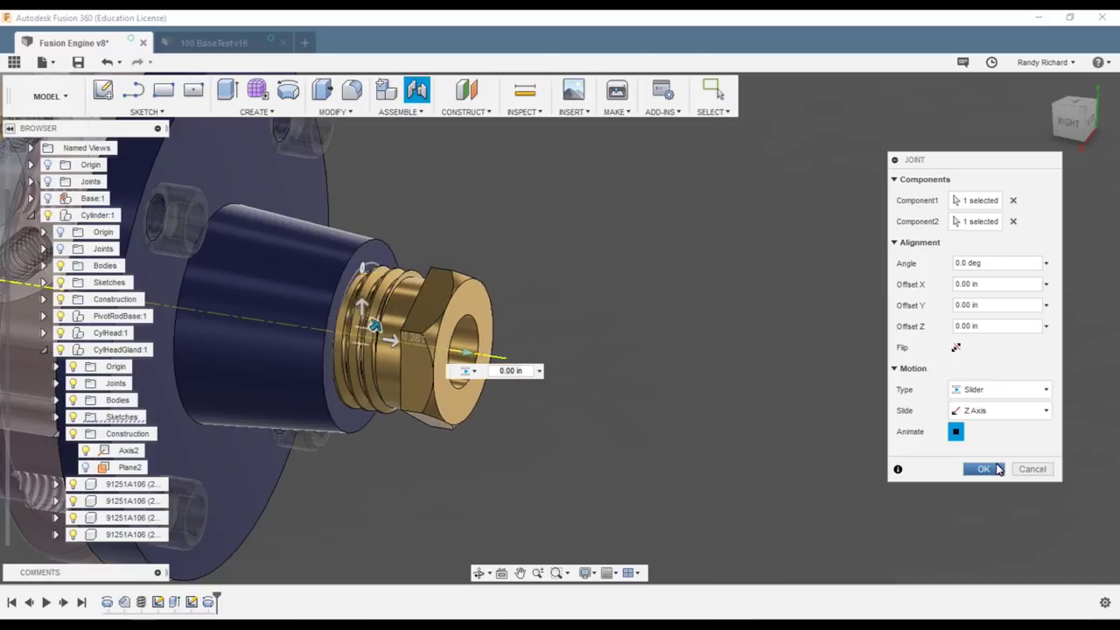
pyautogui.click(997, 468)
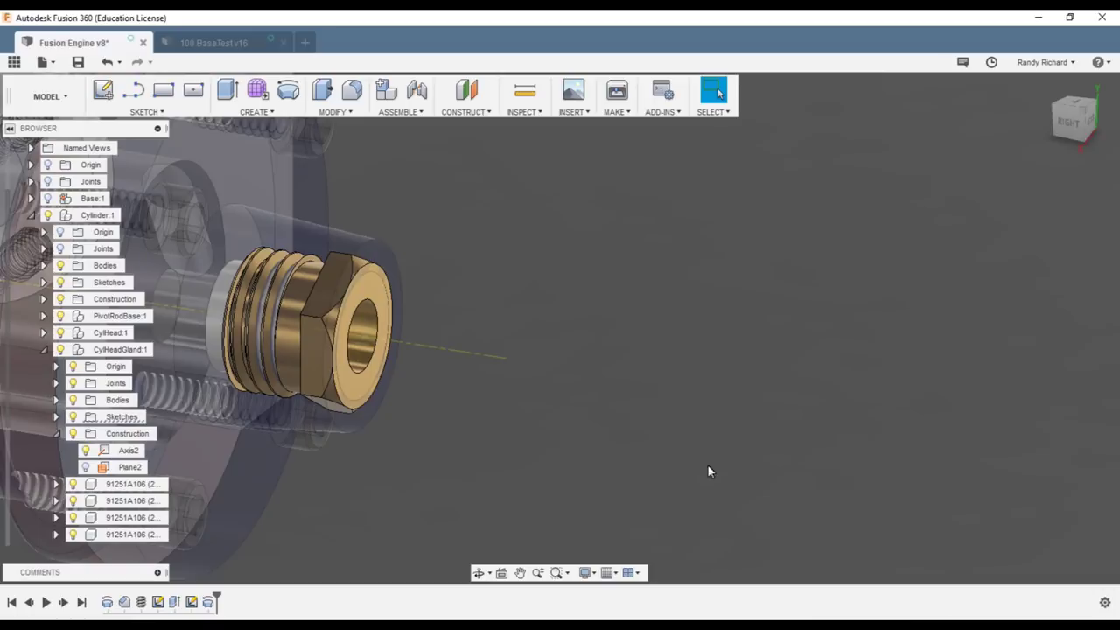
# Slide the packing nut outward along the joint axis so its hex head sits outside the gland
pyautogui.scroll(-2, 595, 412)
pyautogui.scroll(3, 473, 402)
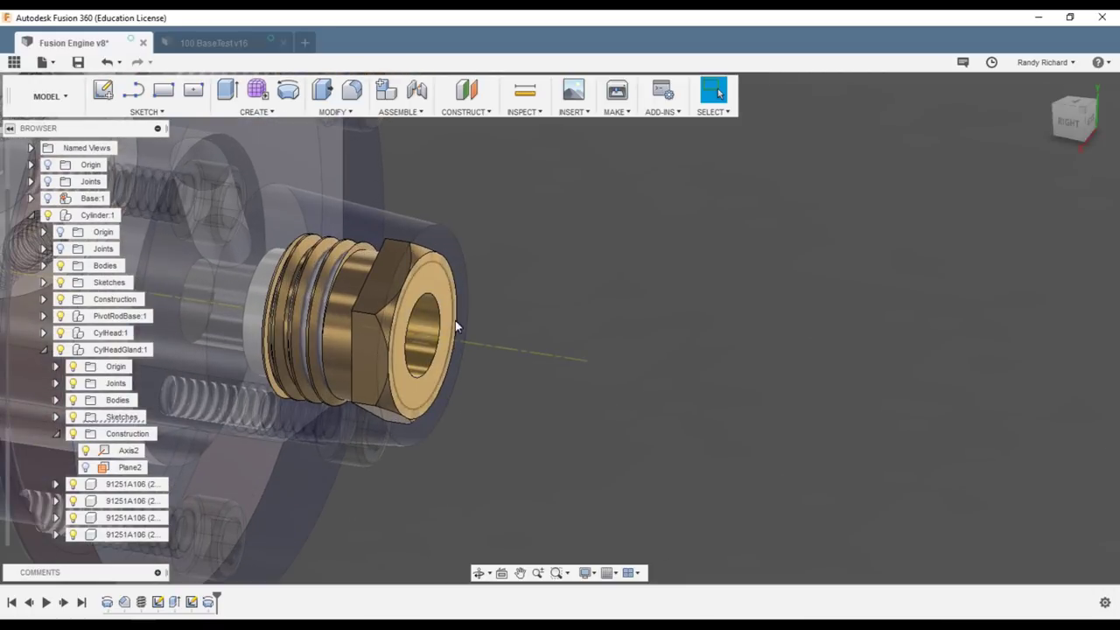
pyautogui.moveTo(431, 281); pyautogui.dragTo(499, 300)
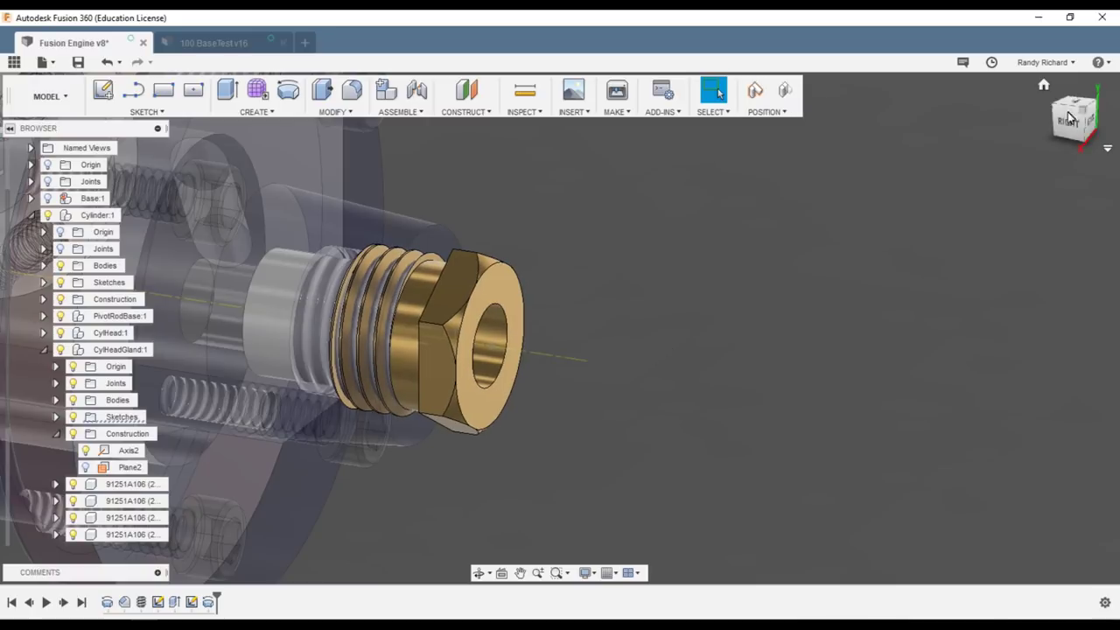